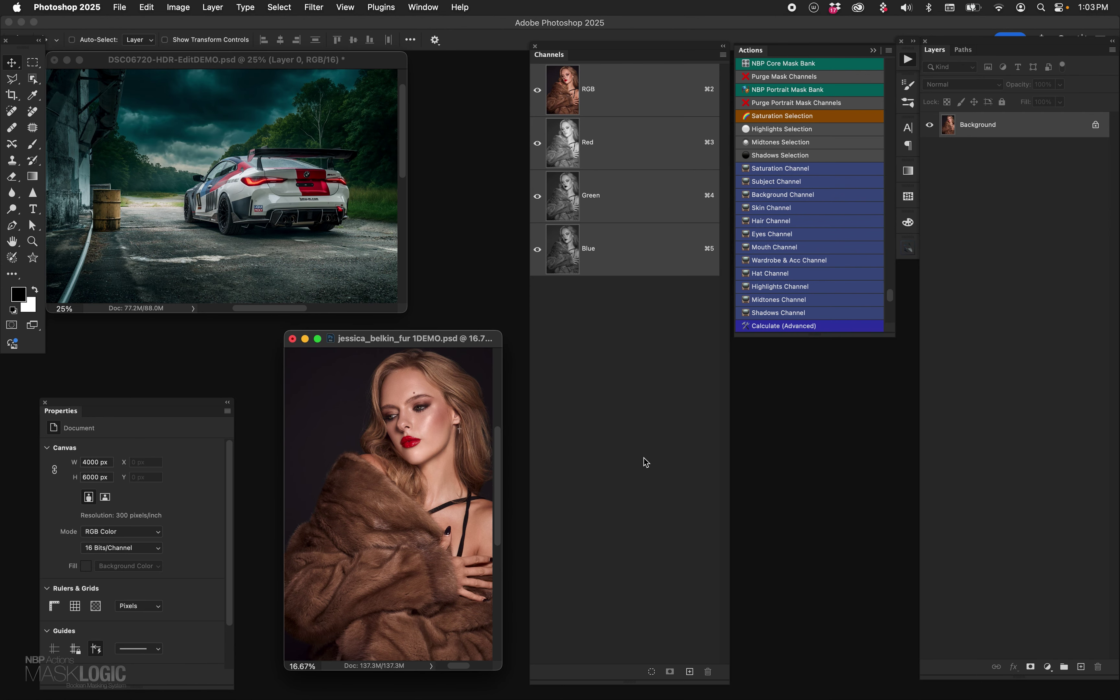
Step: Show the portrait document in full-screen mode with the menu bar and reposition it so the whole face is unobstructed
{"action": "key", "text": "f"}
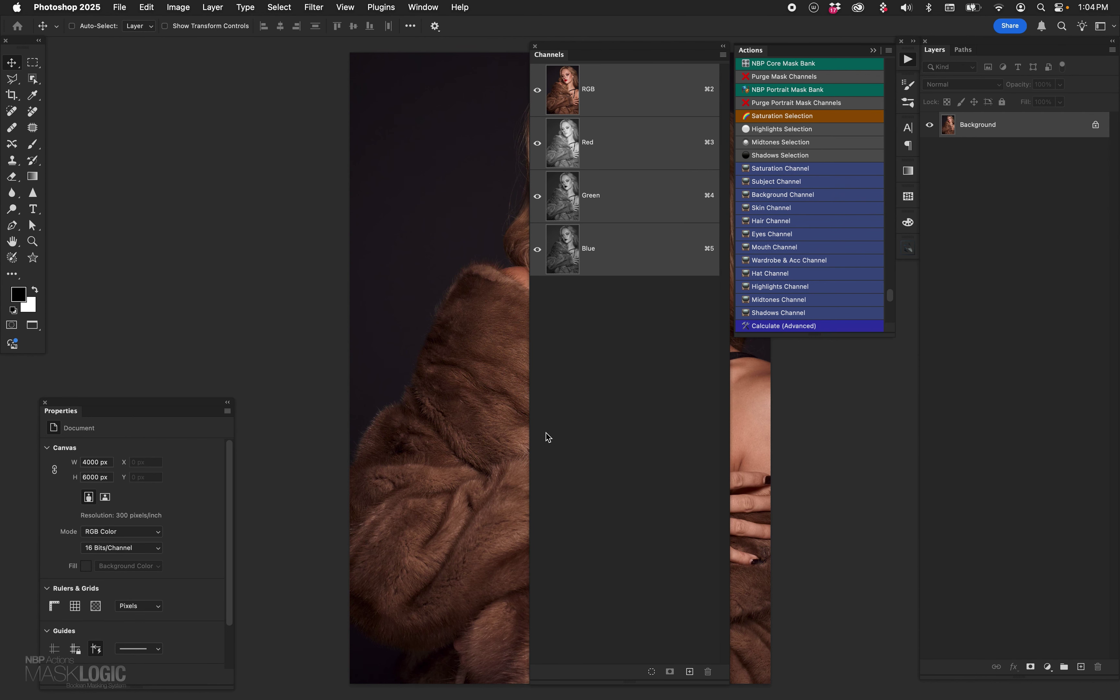
{"action": "key", "text": "super+0"}
{"action": "left_click_drag", "start_coordinate": [183, 283], "coordinate": [193, 276]}
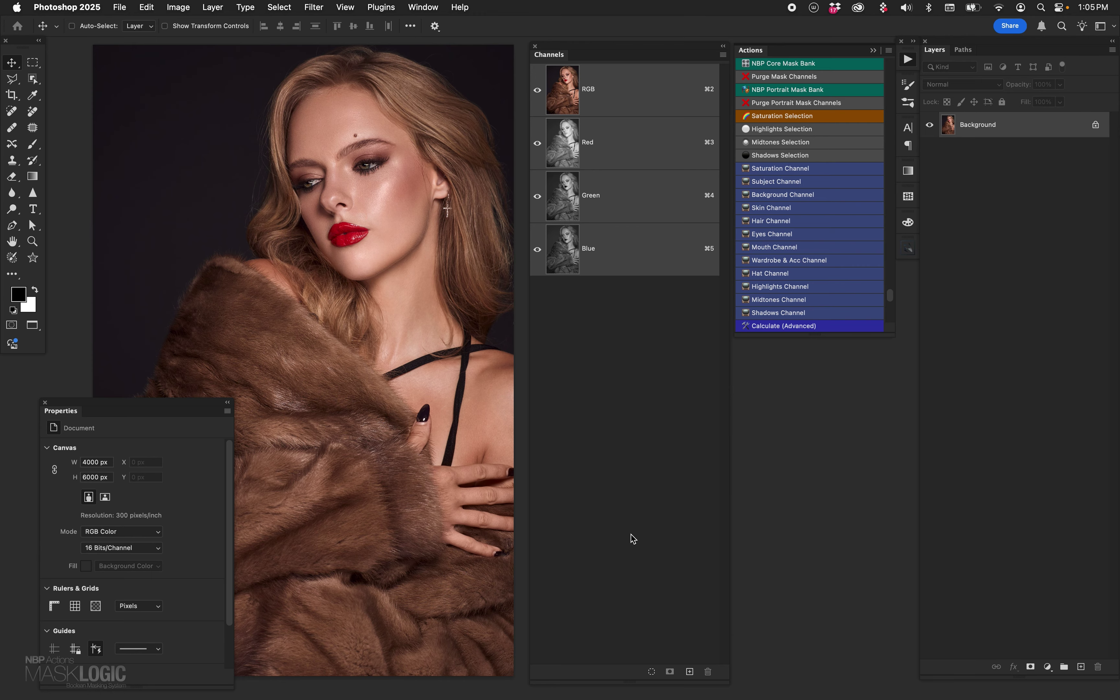
Step: Show the Channels panel and confirm the largest thumbnail size in its panel options
{"action": "left_click", "coordinate": [419, 7]}
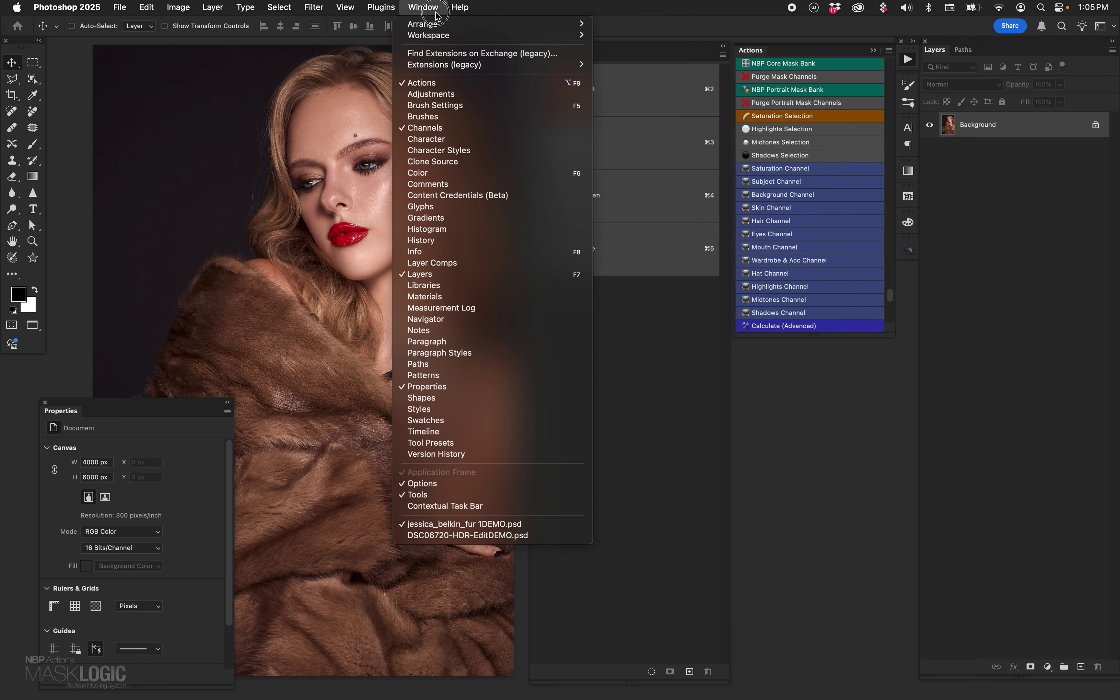
{"action": "left_click", "coordinate": [647, 391]}
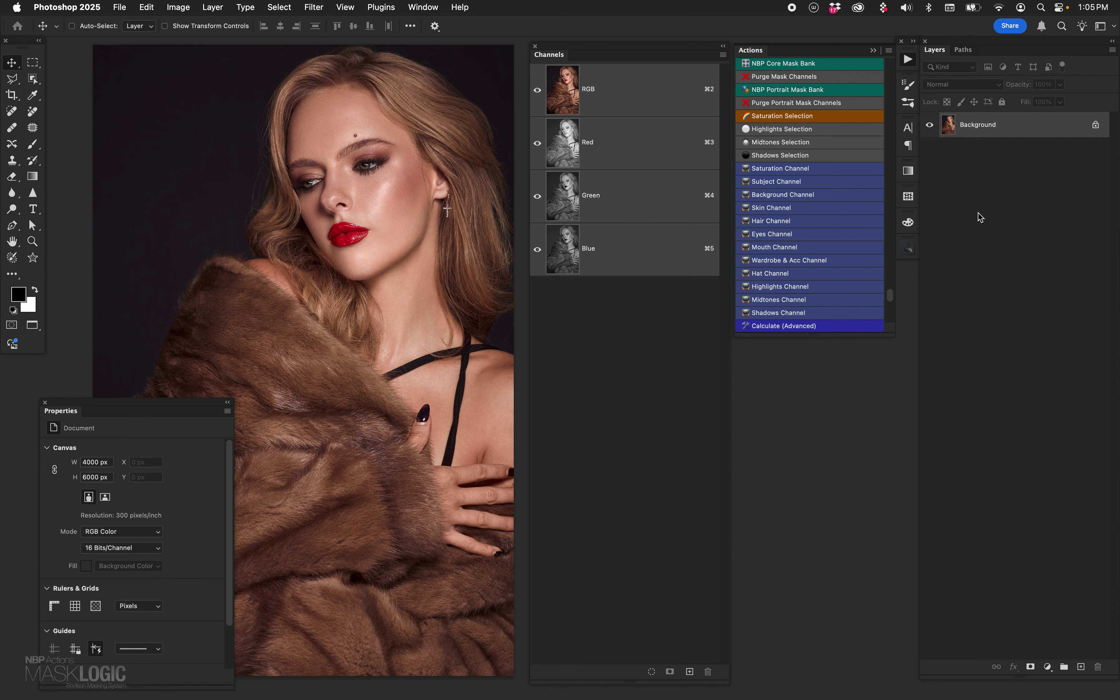
{"action": "left_click", "coordinate": [422, 13]}
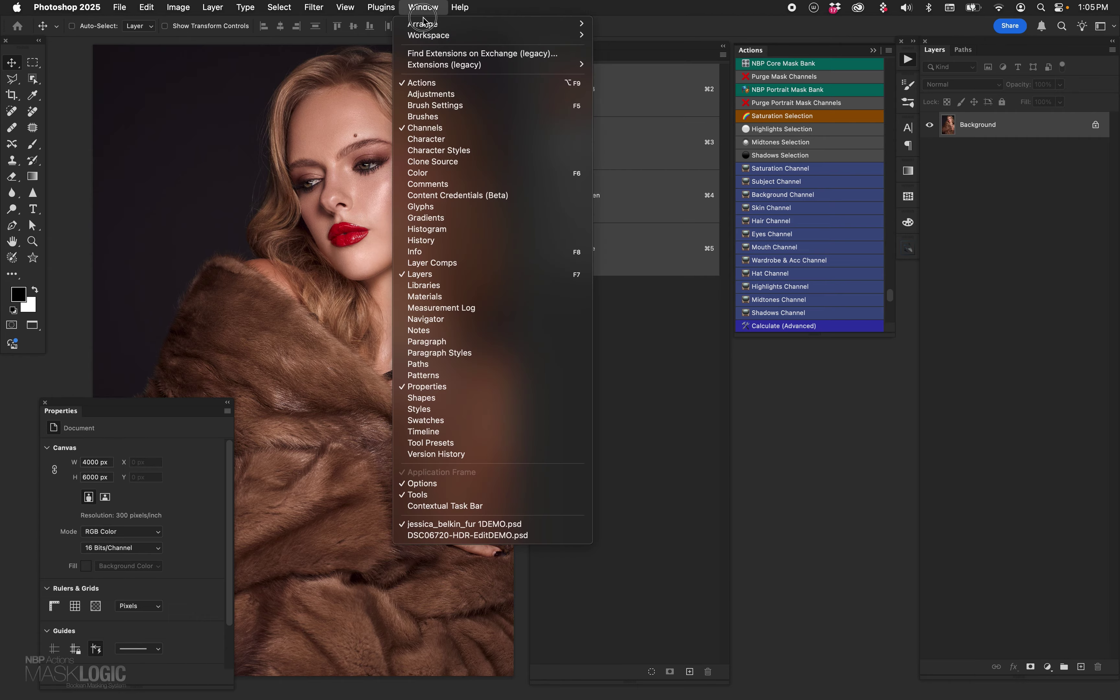
{"action": "left_click", "coordinate": [425, 128]}
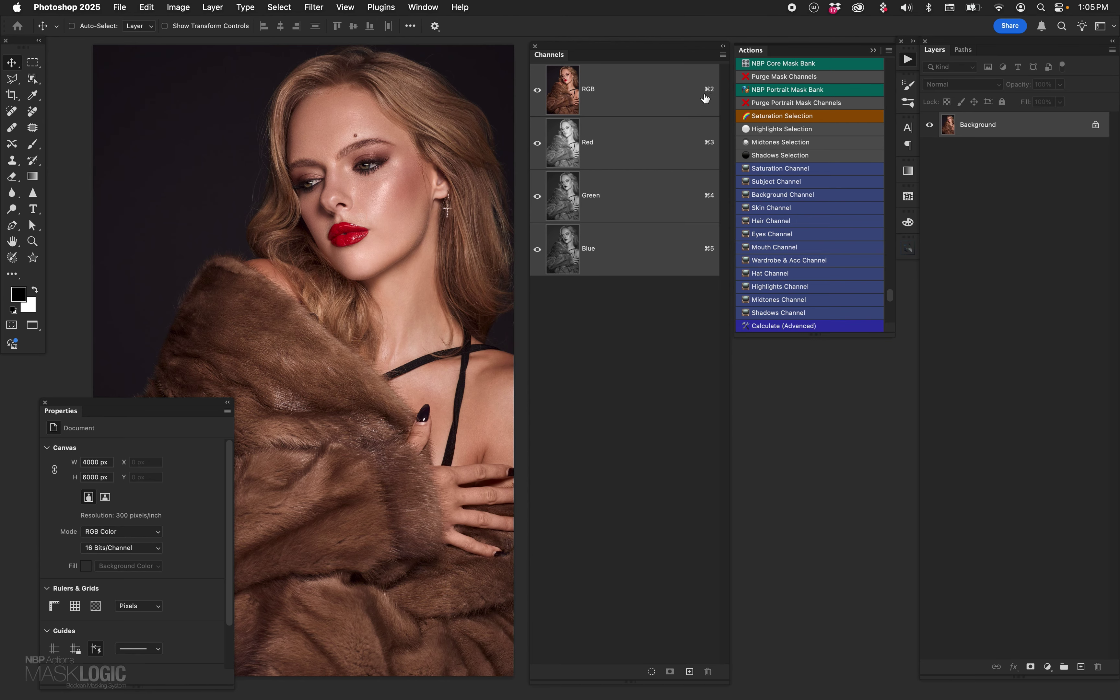
{"action": "left_click", "coordinate": [723, 55]}
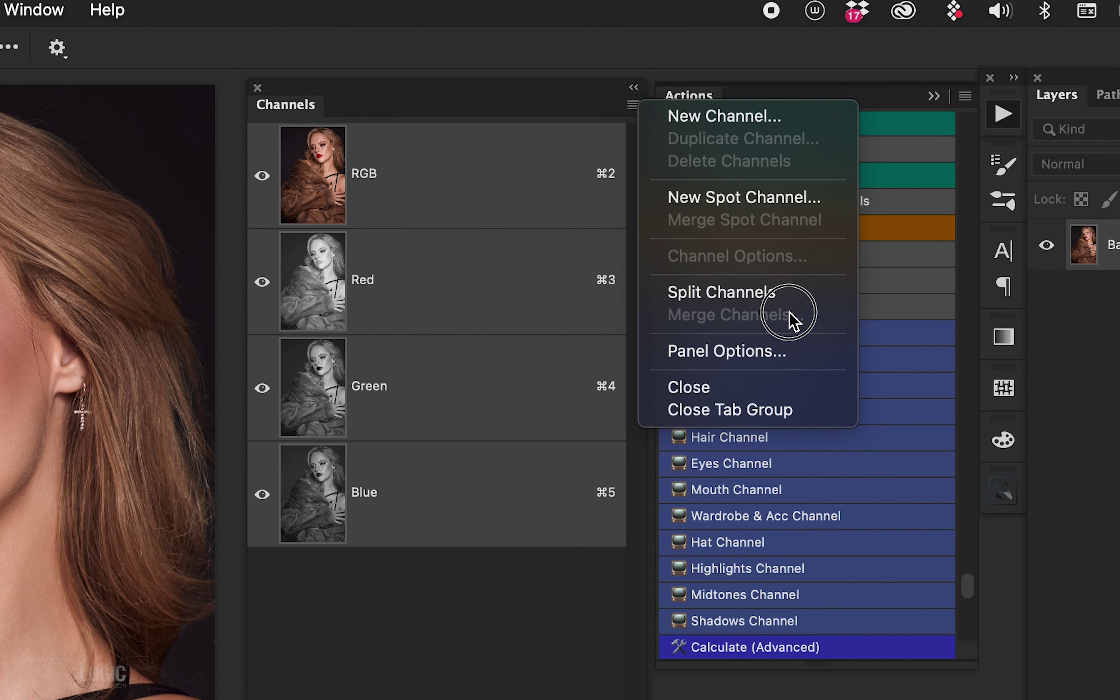
{"action": "left_click", "coordinate": [792, 348]}
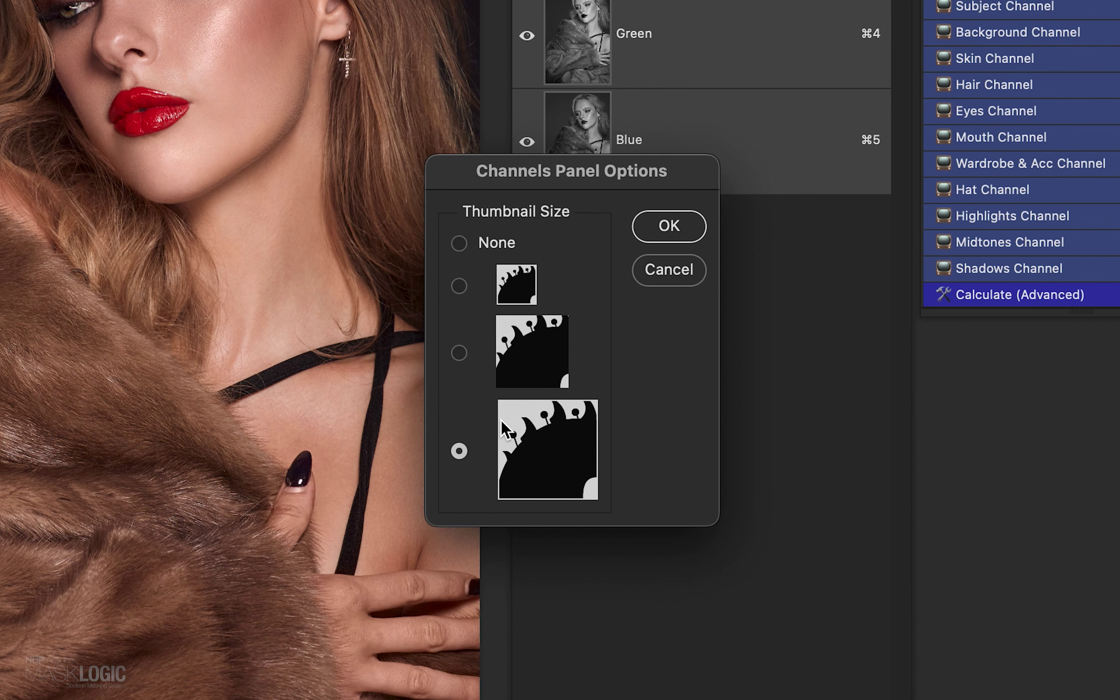
{"action": "left_click", "coordinate": [657, 226]}
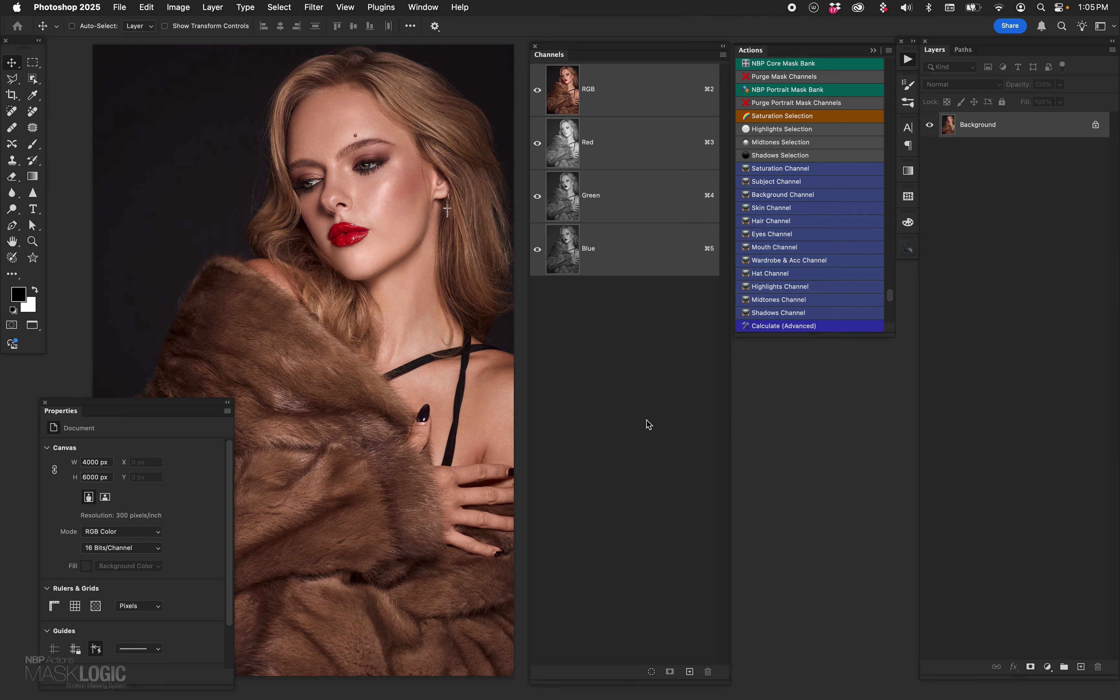
{"action": "left_click", "coordinate": [723, 54]}
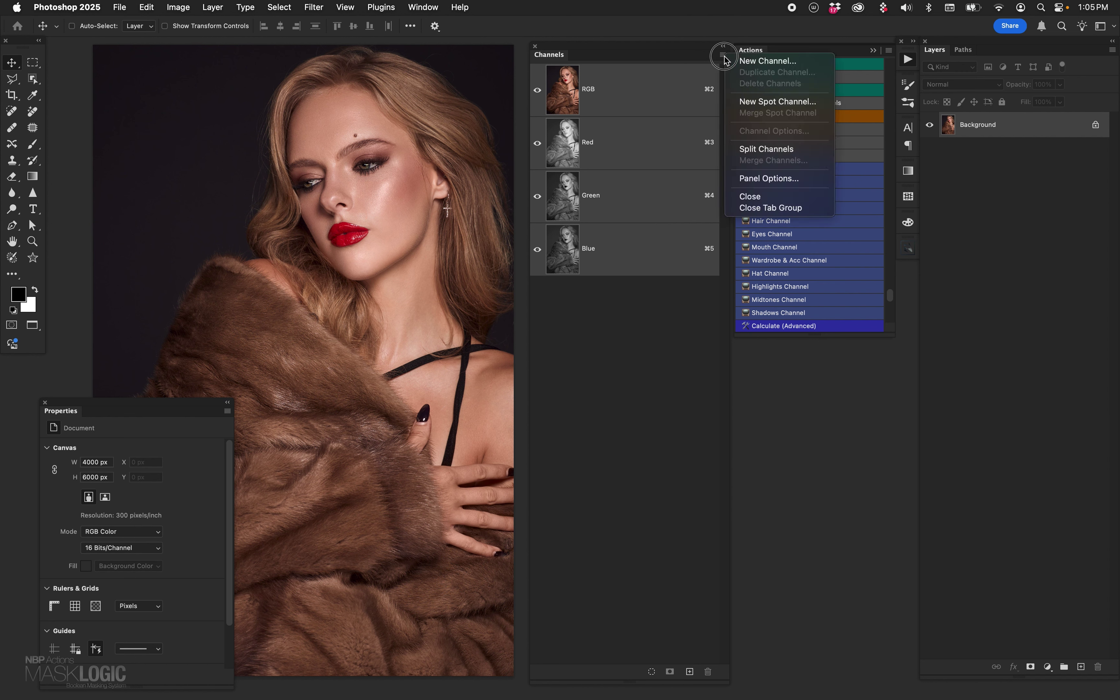
{"action": "left_click", "coordinate": [808, 182]}
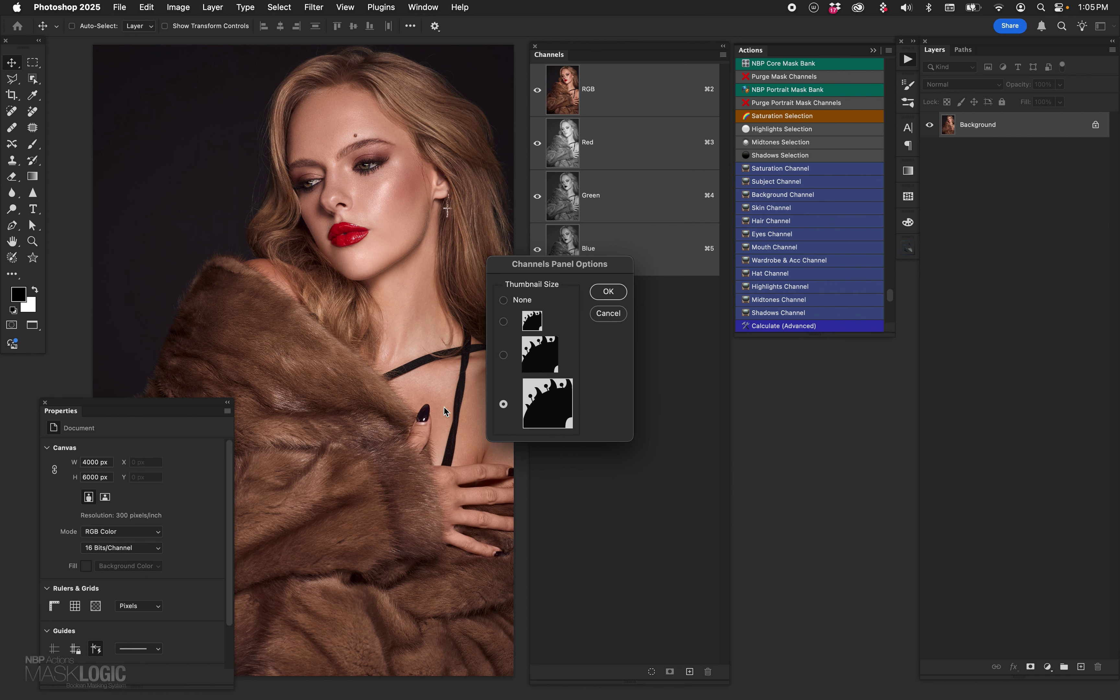
{"action": "left_click", "coordinate": [599, 316]}
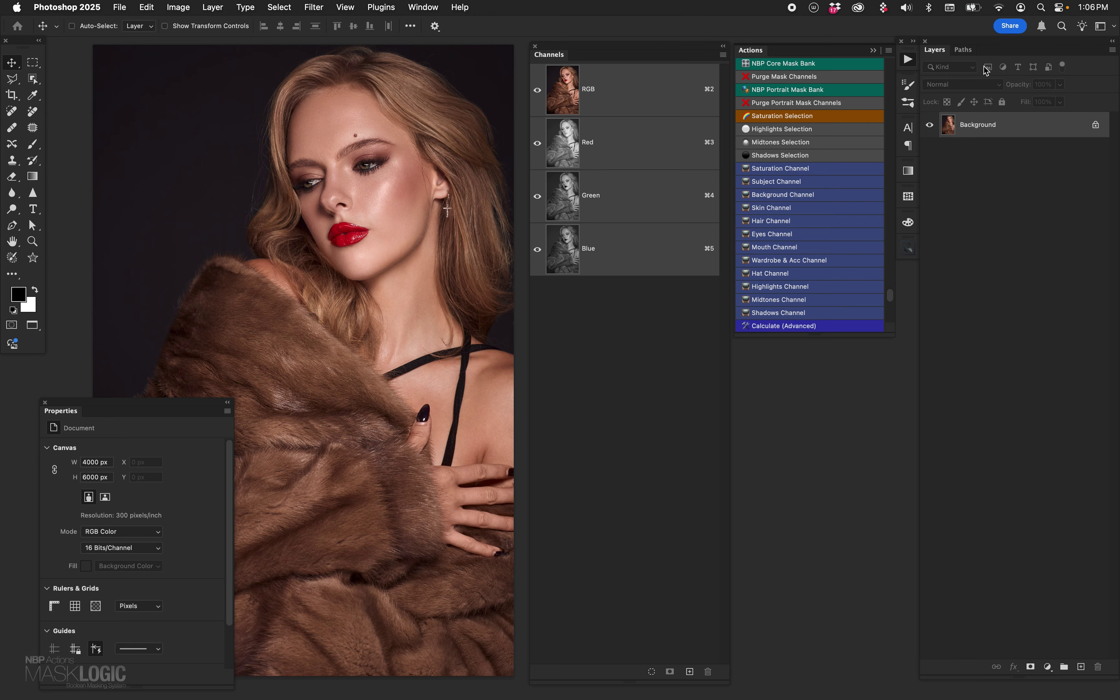
{"action": "left_click", "coordinate": [963, 49]}
{"action": "left_click", "coordinate": [935, 49]}
Step: Run the NBP Portrait Mask Bank action on the portrait, continuing past every message until it finishes
{"action": "left_click", "coordinate": [827, 91]}
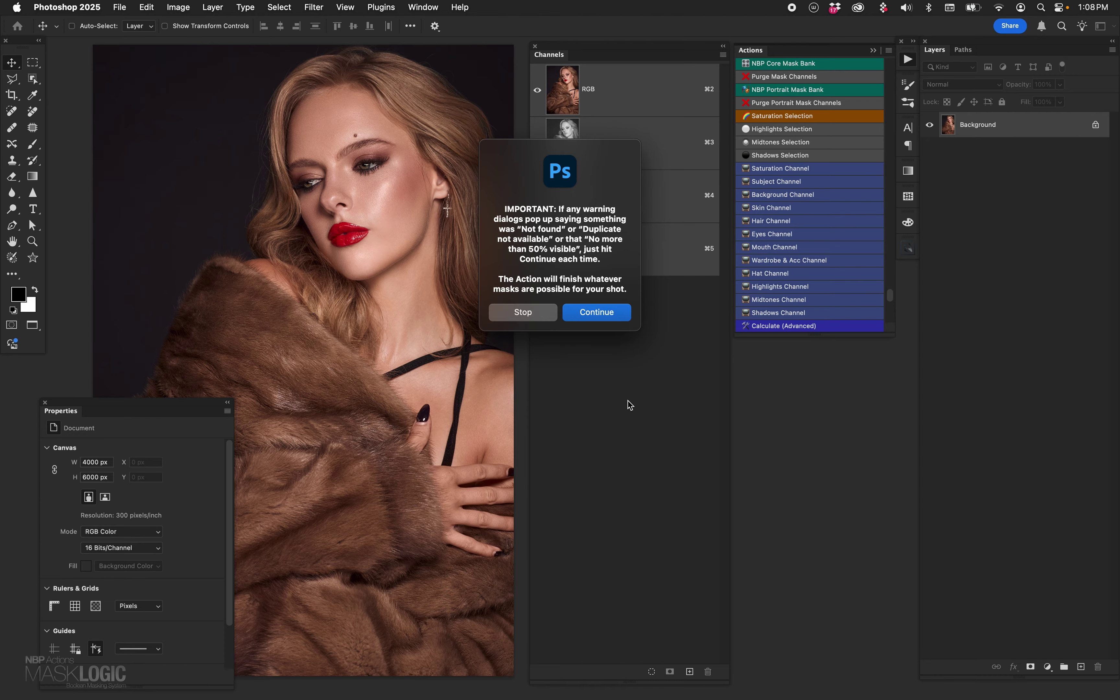
{"action": "left_click", "coordinate": [599, 314]}
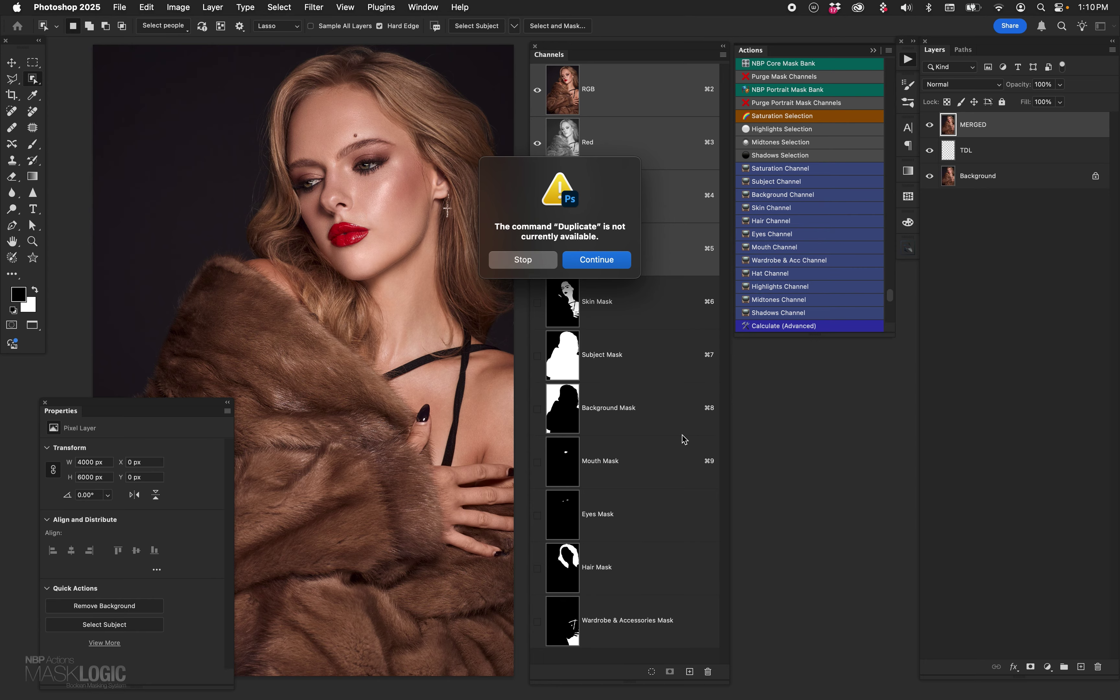
{"action": "left_click", "coordinate": [602, 262]}
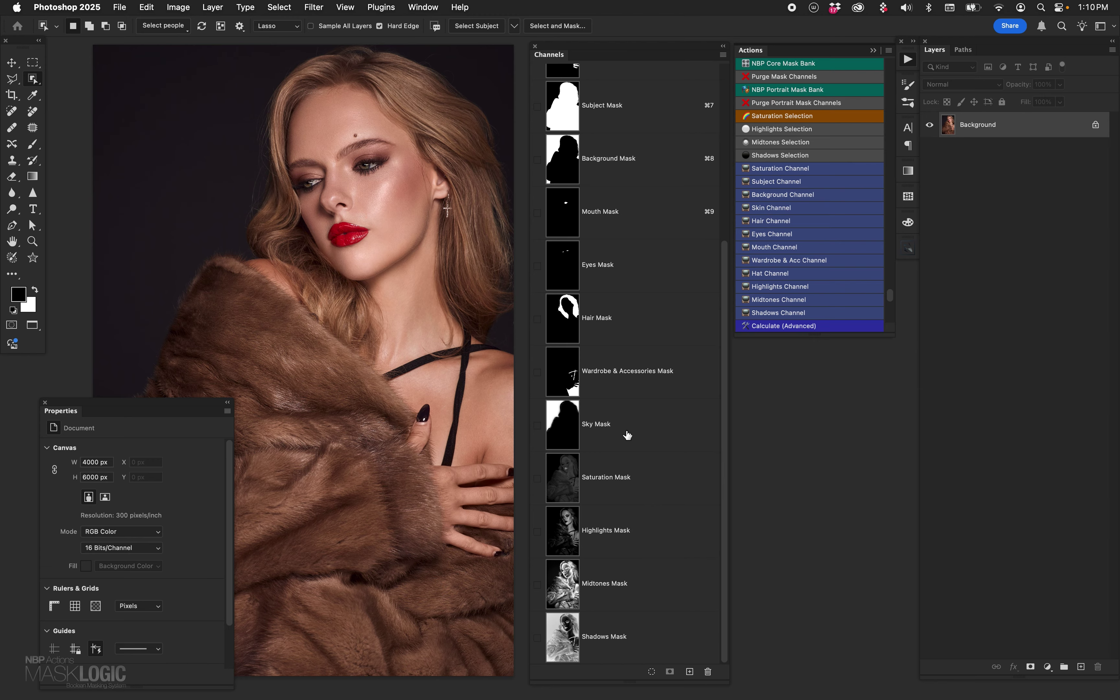
Step: Review the list of generated mask channels and compare the Skin Mask with the RGB composite
{"action": "left_click_drag", "start_coordinate": [719, 348], "coordinate": [731, 287]}
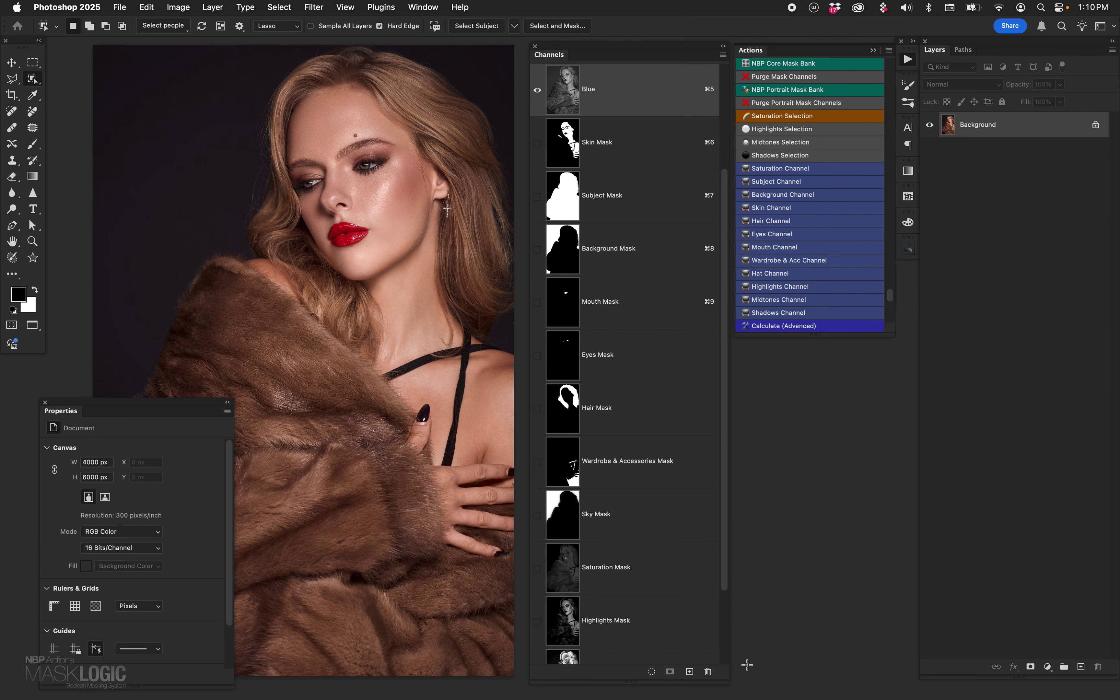
{"action": "left_click", "coordinate": [733, 409]}
{"action": "left_click_drag", "start_coordinate": [733, 409], "coordinate": [732, 551]}
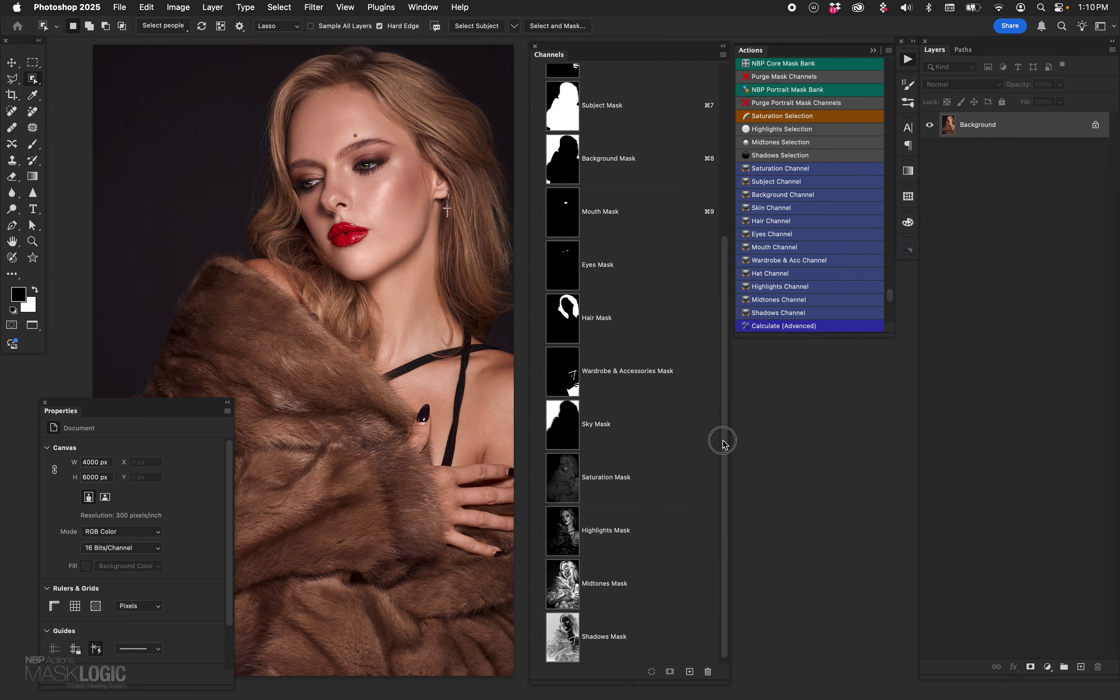
{"action": "left_click_drag", "start_coordinate": [720, 443], "coordinate": [720, 388]}
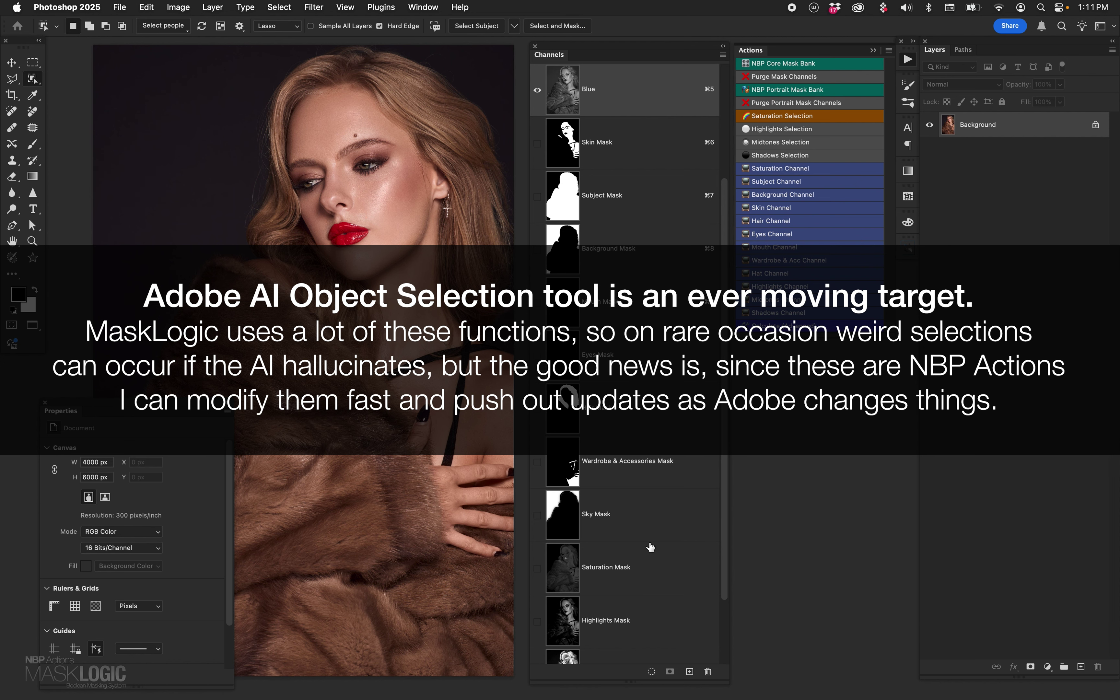
{"action": "key", "text": "super+6"}
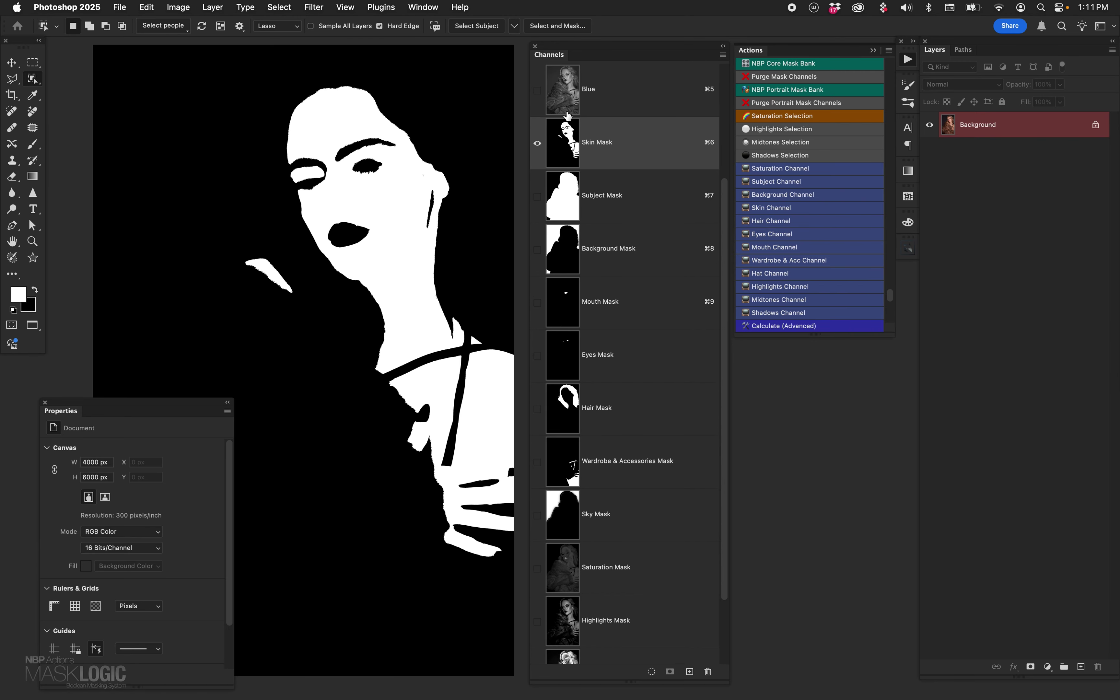
{"action": "left_click_drag", "start_coordinate": [724, 225], "coordinate": [566, 88]}
{"action": "left_click", "coordinate": [566, 88]}
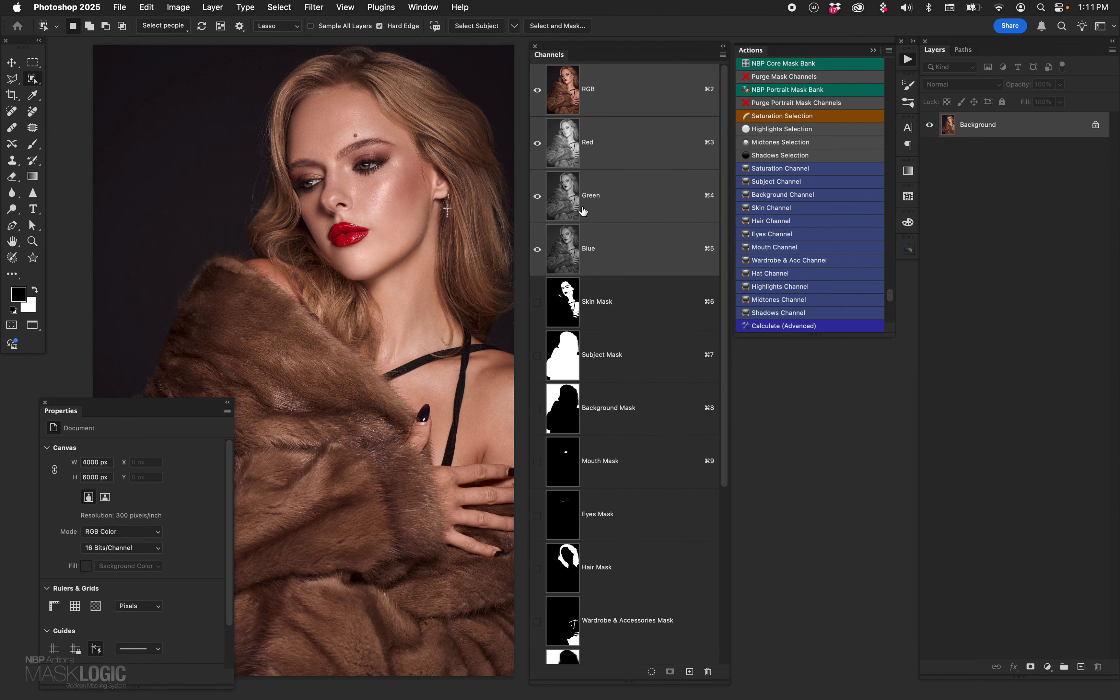
{"action": "key", "text": "v"}
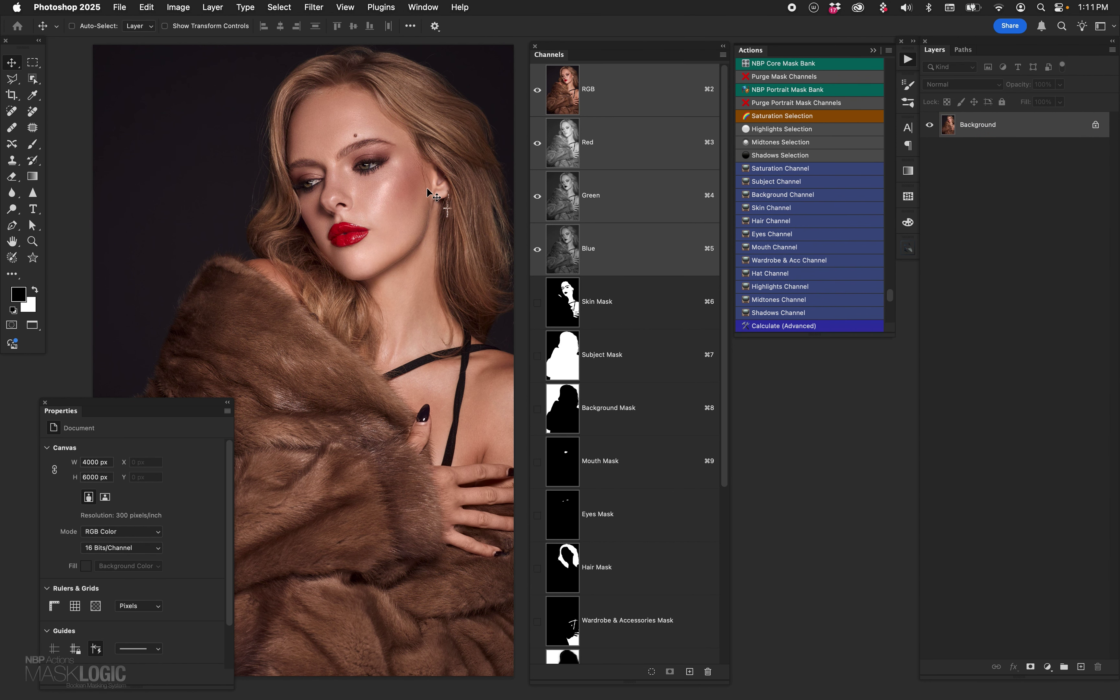
Step: Paint white with the Brush tool over the thin black sliver beside the ear in the Skin Mask channel
{"action": "left_click", "coordinate": [576, 291]}
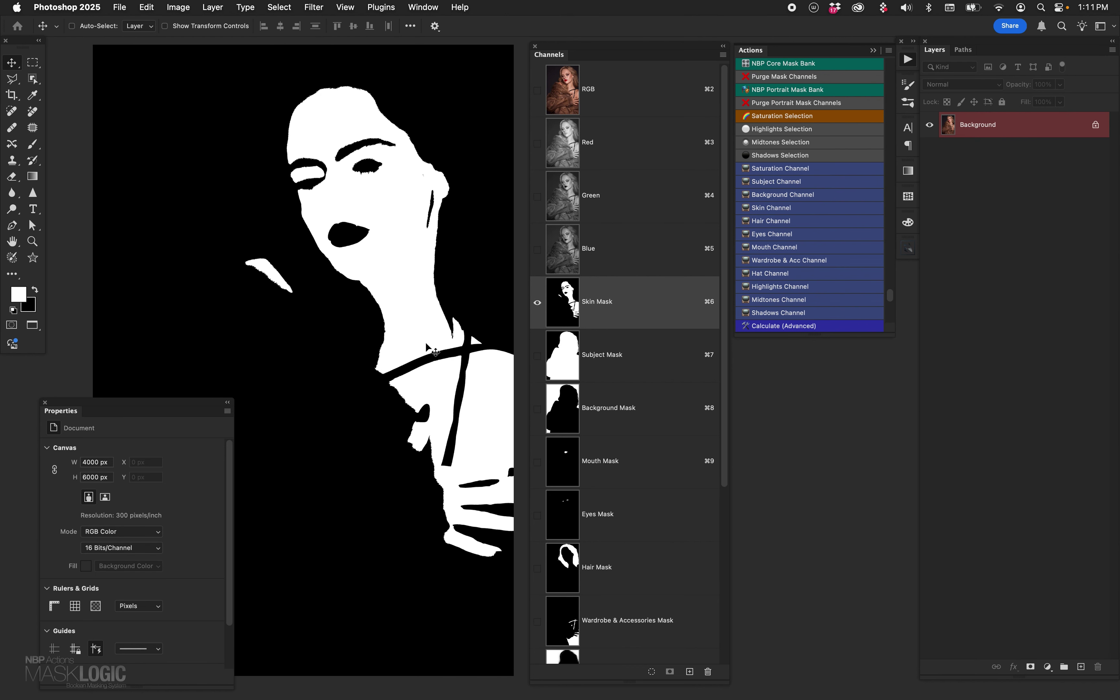
{"action": "key", "text": "b"}
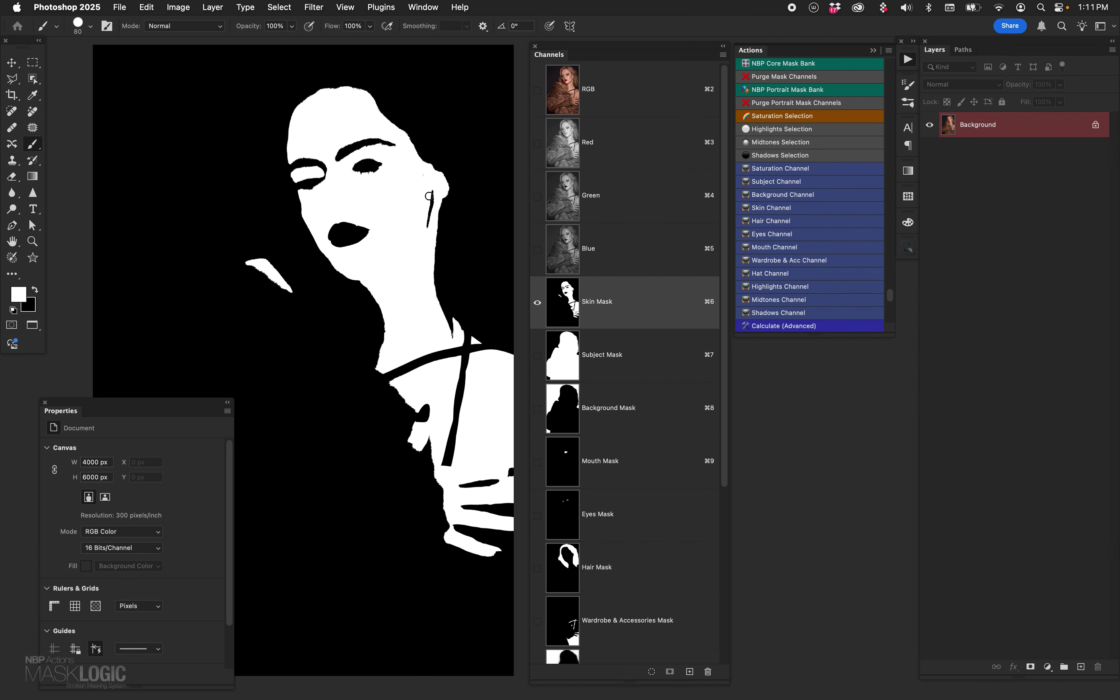
{"action": "left_click_drag", "start_coordinate": [429, 190], "coordinate": [427, 221]}
{"action": "key", "text": "v"}
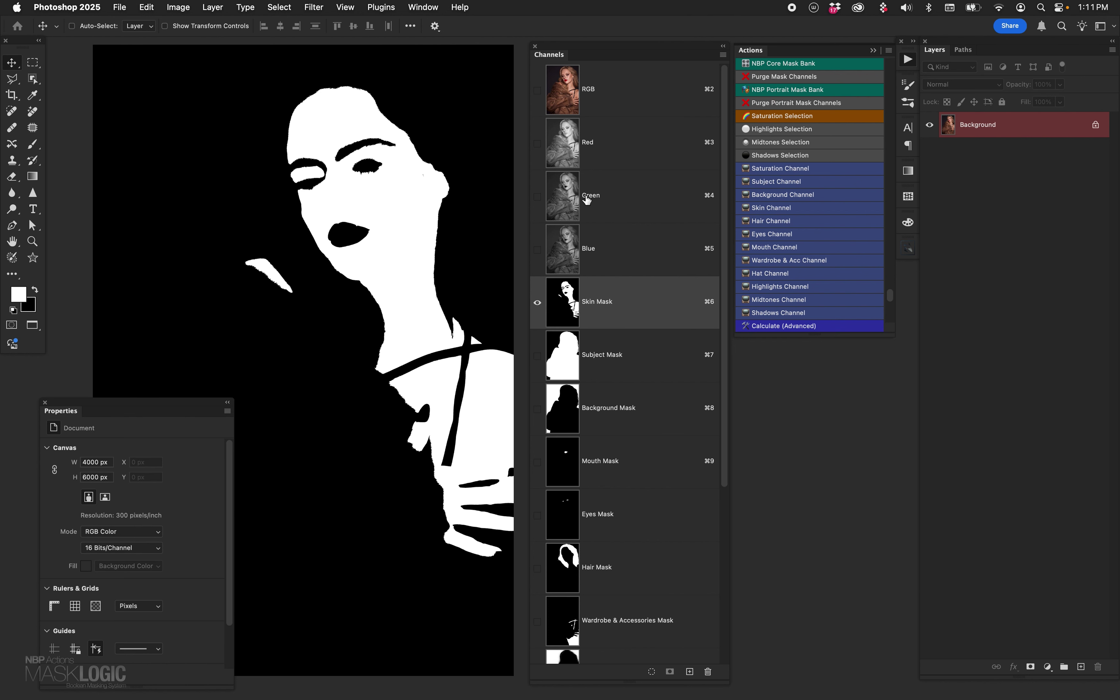
Step: Inspect the Subject, Background, Mouth, Eyes and Hair Mask channels one by one, ending on the Skin Mask
{"action": "left_click", "coordinate": [565, 93]}
{"action": "left_click", "coordinate": [570, 306]}
{"action": "left_click", "coordinate": [597, 379]}
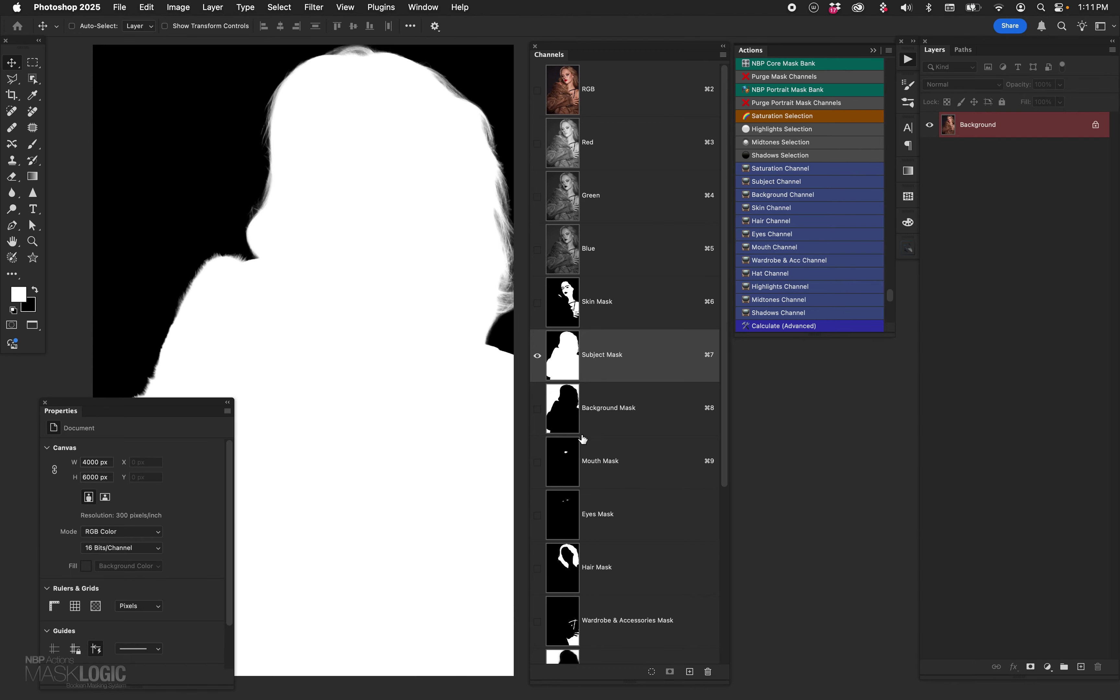
{"action": "left_click", "coordinate": [574, 411]}
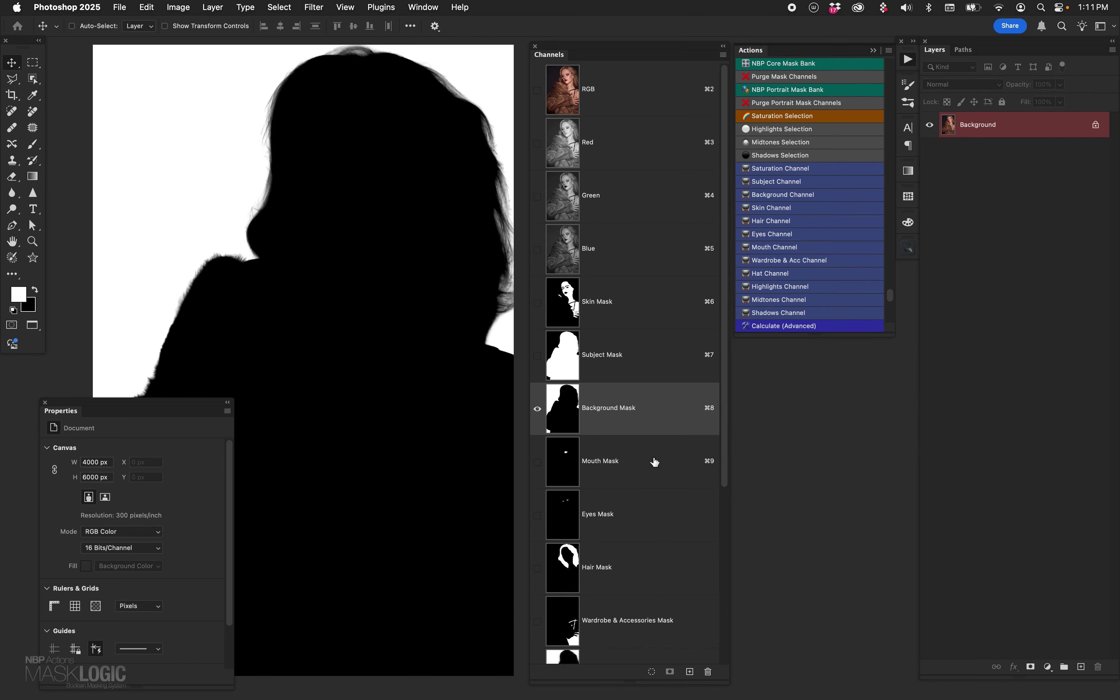
{"action": "left_click", "coordinate": [576, 476]}
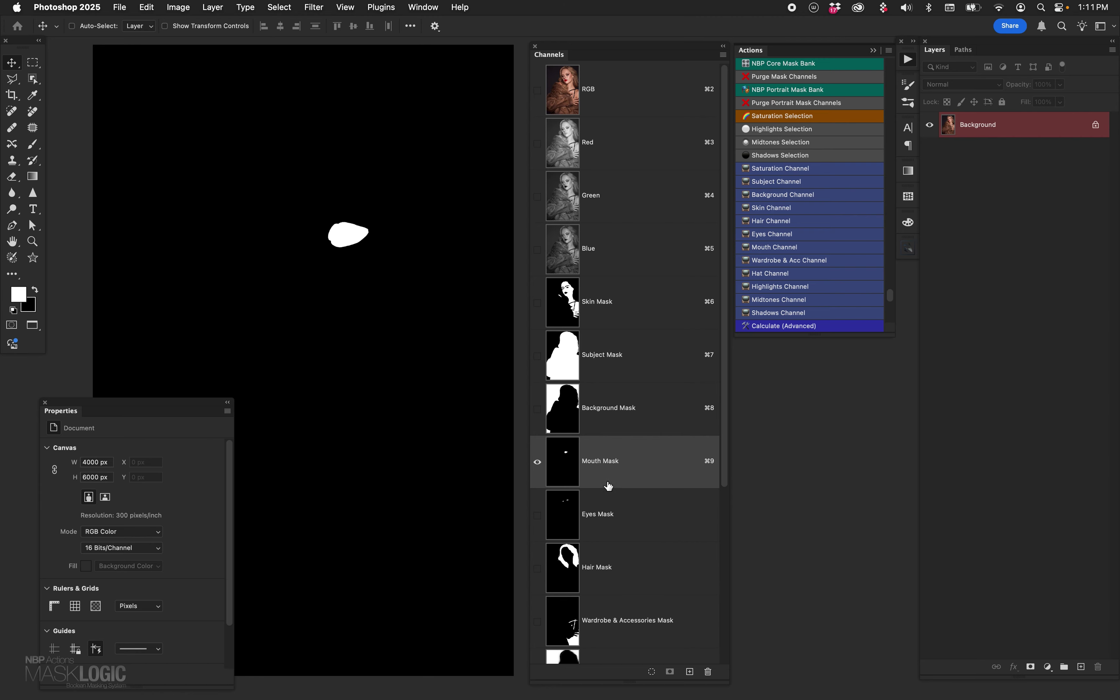
{"action": "left_click", "coordinate": [565, 512]}
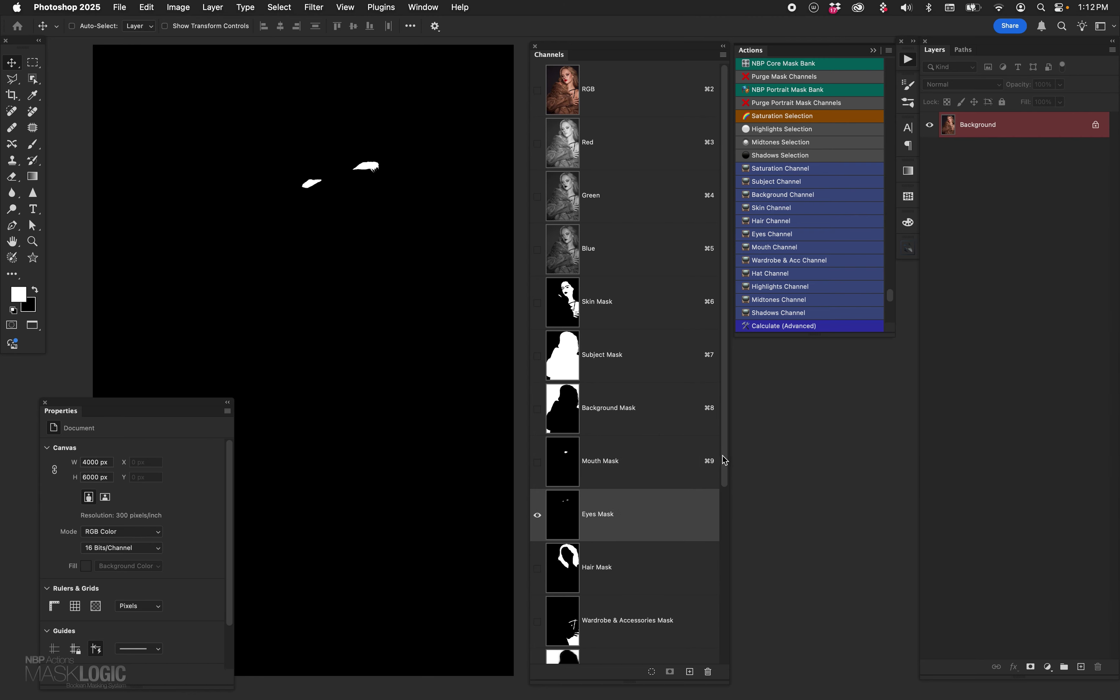
{"action": "scroll", "coordinate": [729, 505], "scroll_direction": "down", "scroll_amount": 3}
{"action": "left_click", "coordinate": [563, 405]}
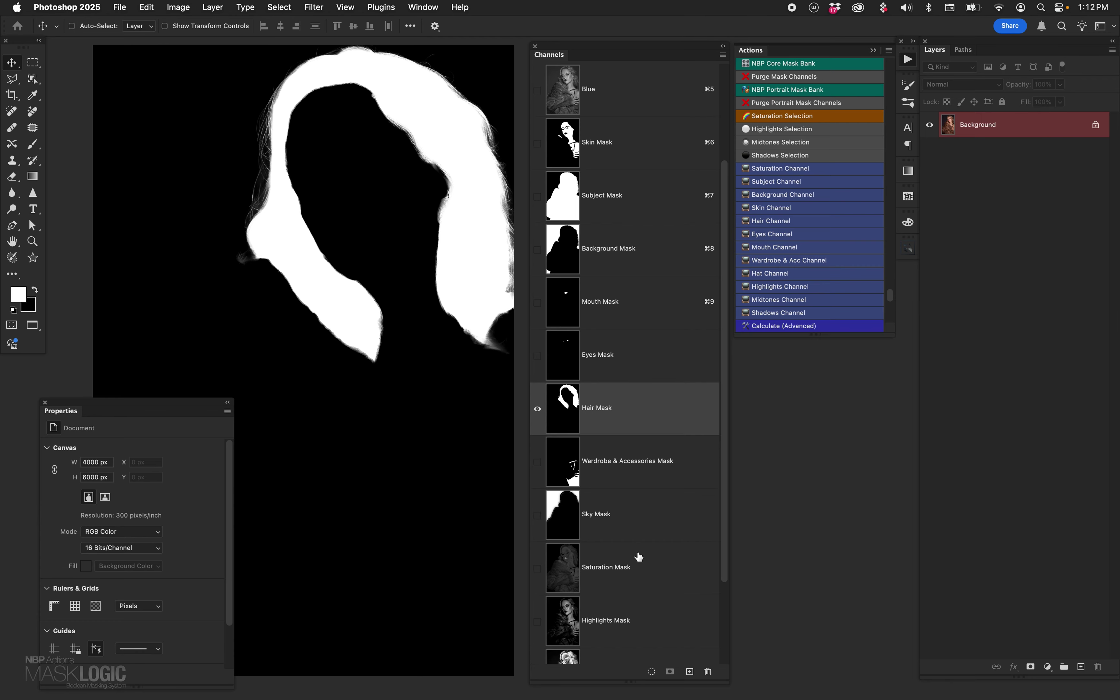
{"action": "left_click", "coordinate": [563, 162]}
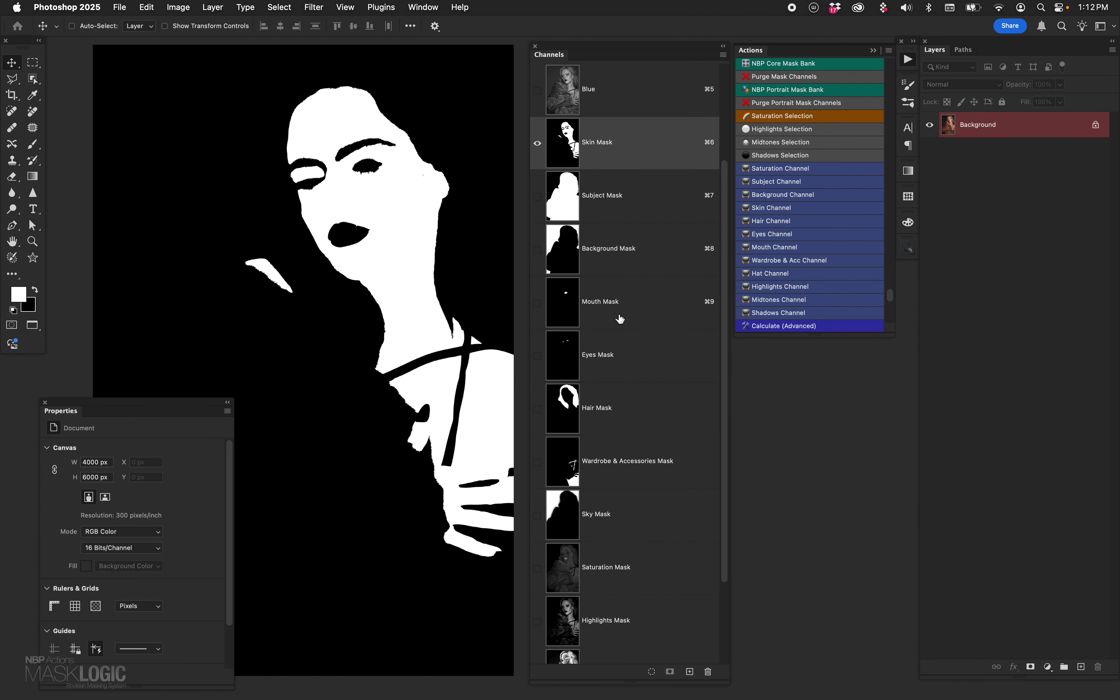
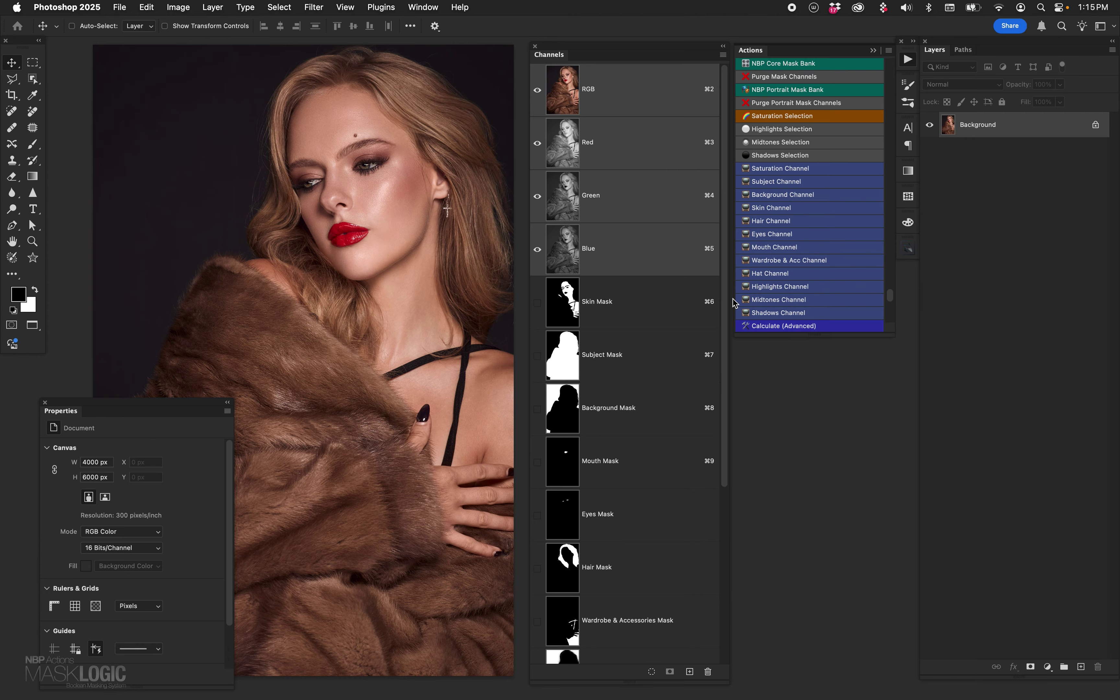
Step: Load the Skin Mask channel as a selection and add a Brightness/Contrast adjustment layer masked by it
{"action": "scroll", "coordinate": [674, 230], "scroll_direction": "down", "scroll_amount": 2}
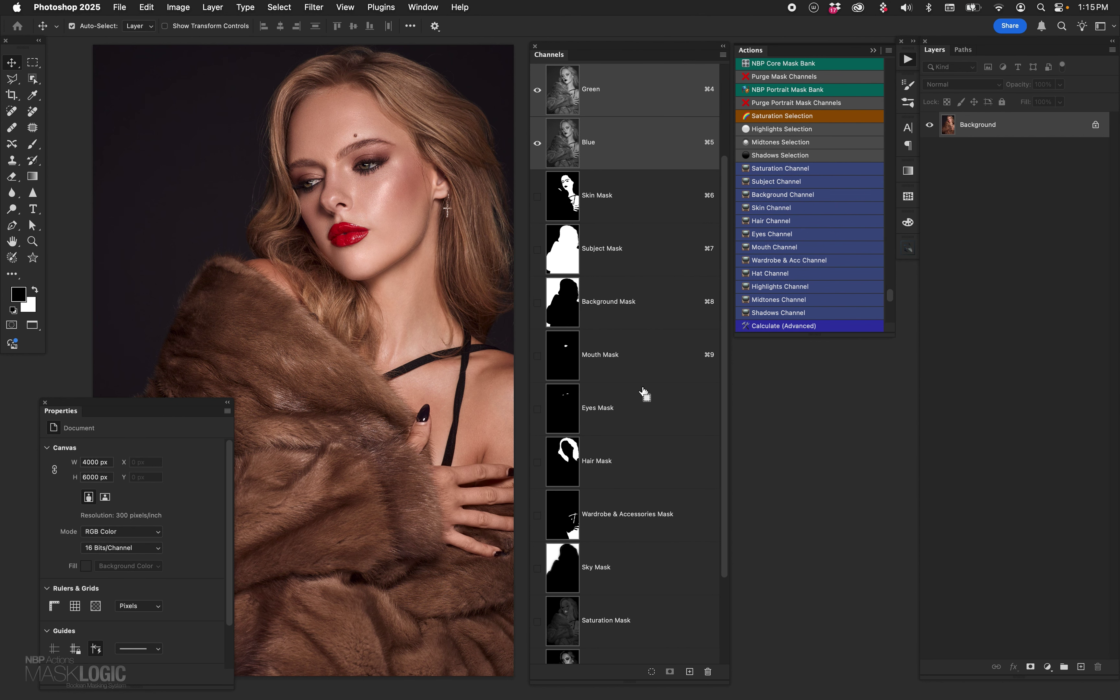
{"action": "left_click_drag", "start_coordinate": [643, 390], "coordinate": [567, 212]}
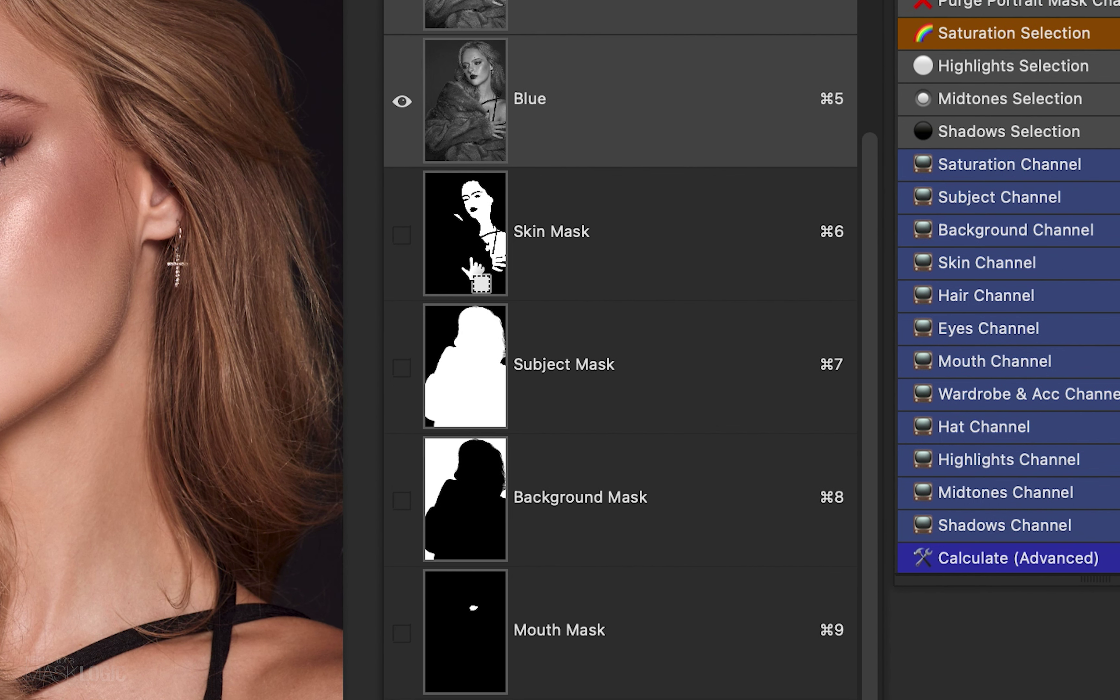
{"action": "left_click_drag", "start_coordinate": [471, 258], "coordinate": [460, 288]}
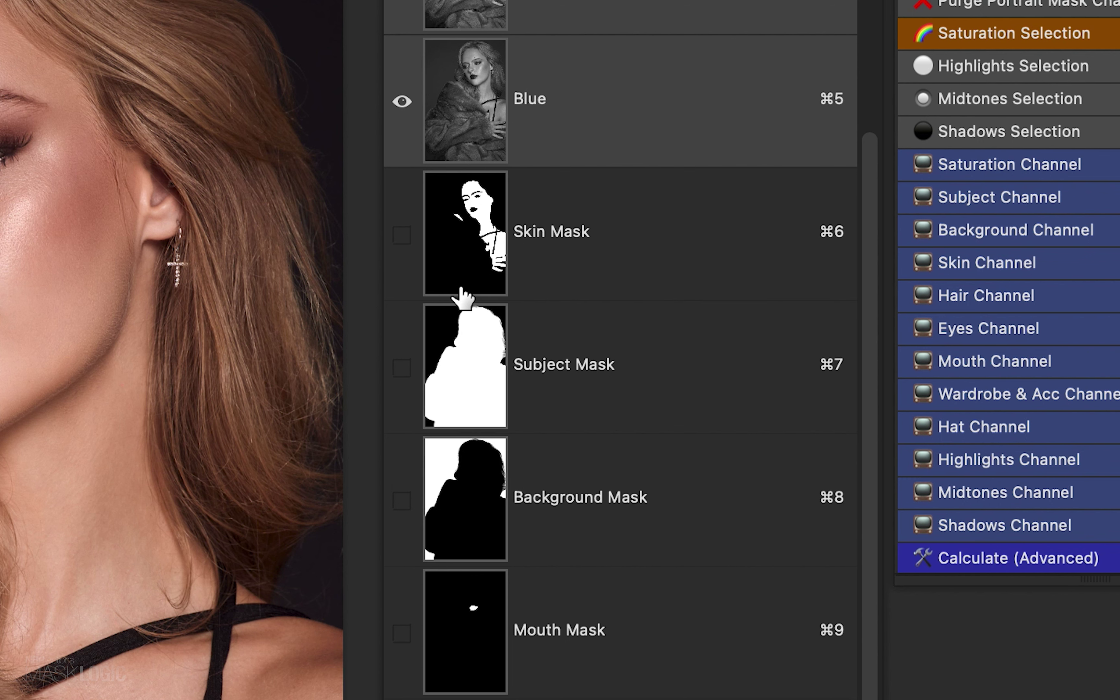
{"action": "left_click_drag", "start_coordinate": [625, 650], "coordinate": [489, 266]}
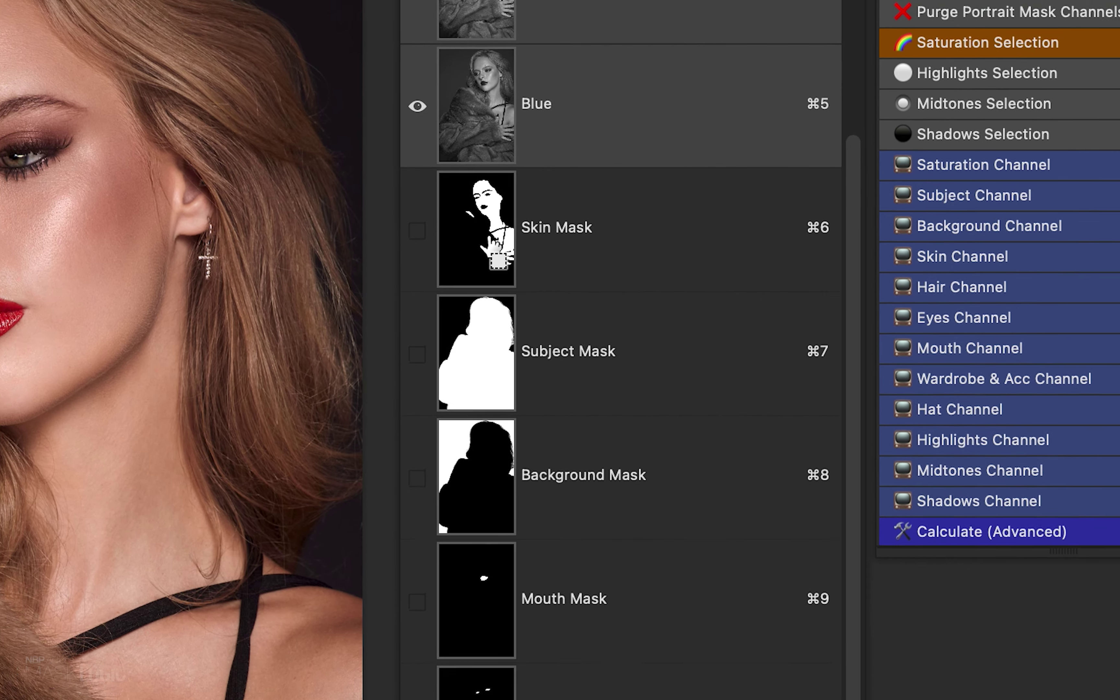
{"action": "left_click", "coordinate": [494, 250], "text": "super"}
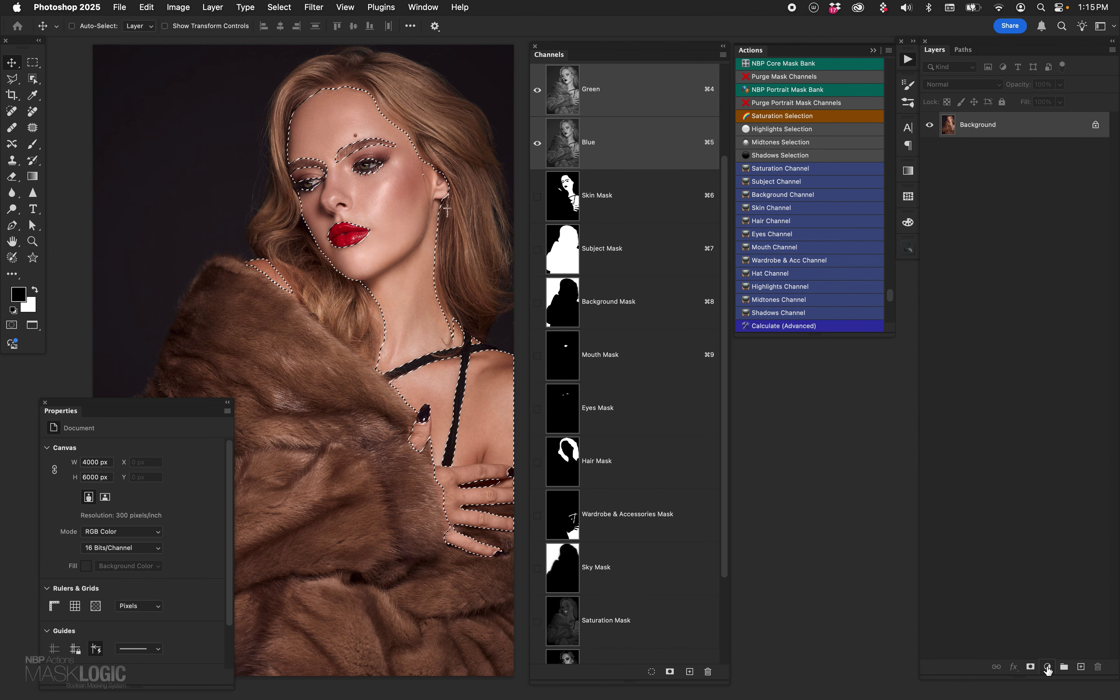
{"action": "left_click", "coordinate": [1047, 666]}
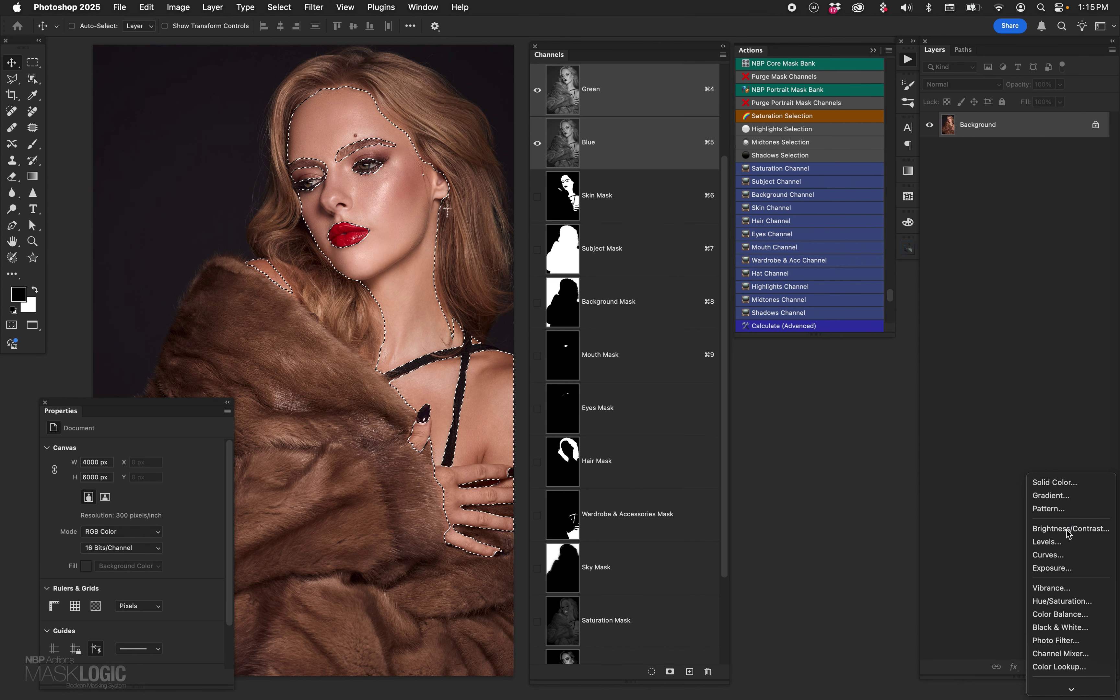
{"action": "left_click", "coordinate": [1069, 529]}
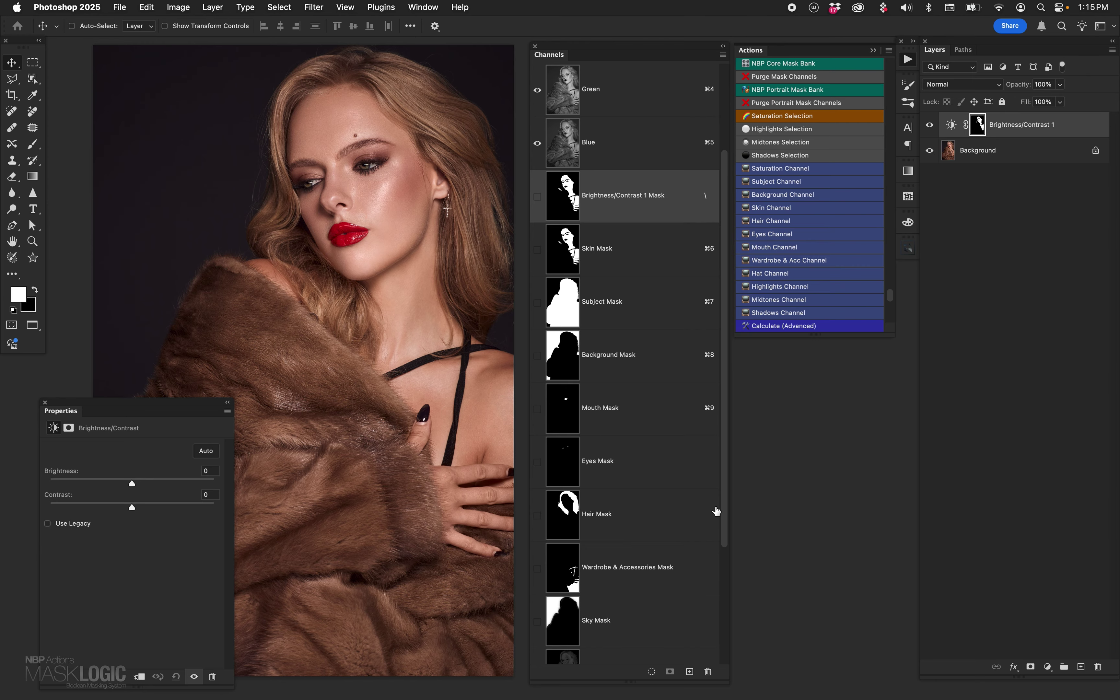
Step: Inspect the Brightness/Contrast layer's mask on its own, then set the contrast to 75 and compare the skin before and after
{"action": "left_click", "coordinate": [978, 129], "text": "alt"}
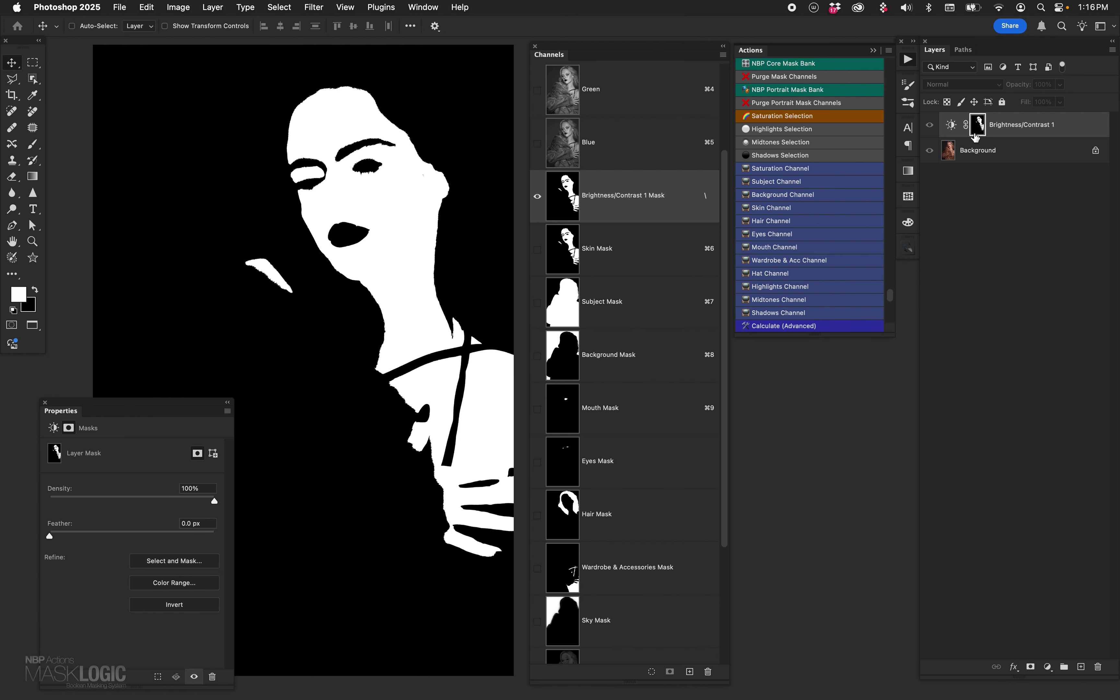
{"action": "left_click", "coordinate": [951, 125]}
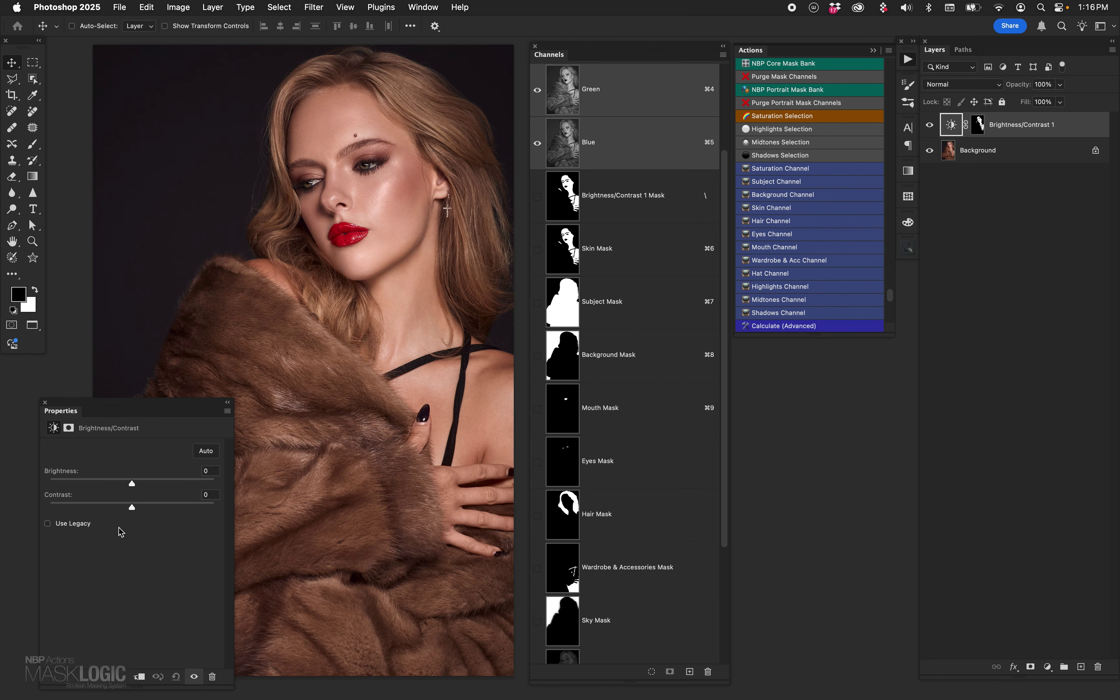
{"action": "left_click_drag", "start_coordinate": [135, 507], "coordinate": [194, 507]}
{"action": "left_click", "coordinate": [930, 125]}
{"action": "left_click", "coordinate": [929, 125]}
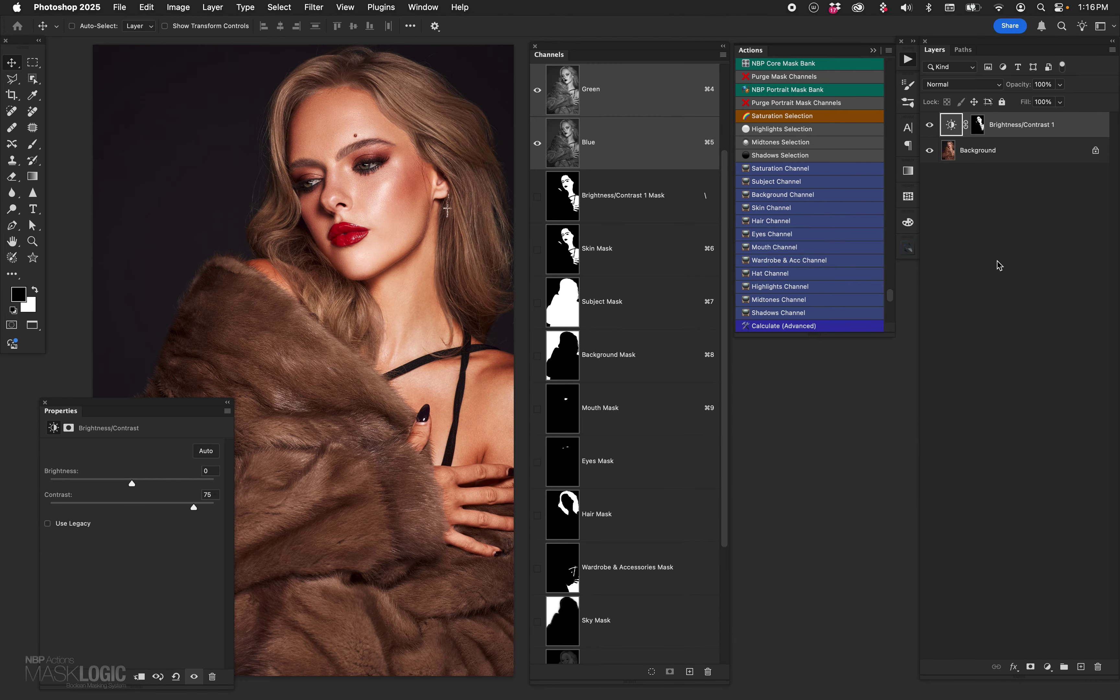
Step: Set the Brightness/Contrast layer's blend mode to Luminosity and compare the image with and without the layer
{"action": "left_click", "coordinate": [969, 88]}
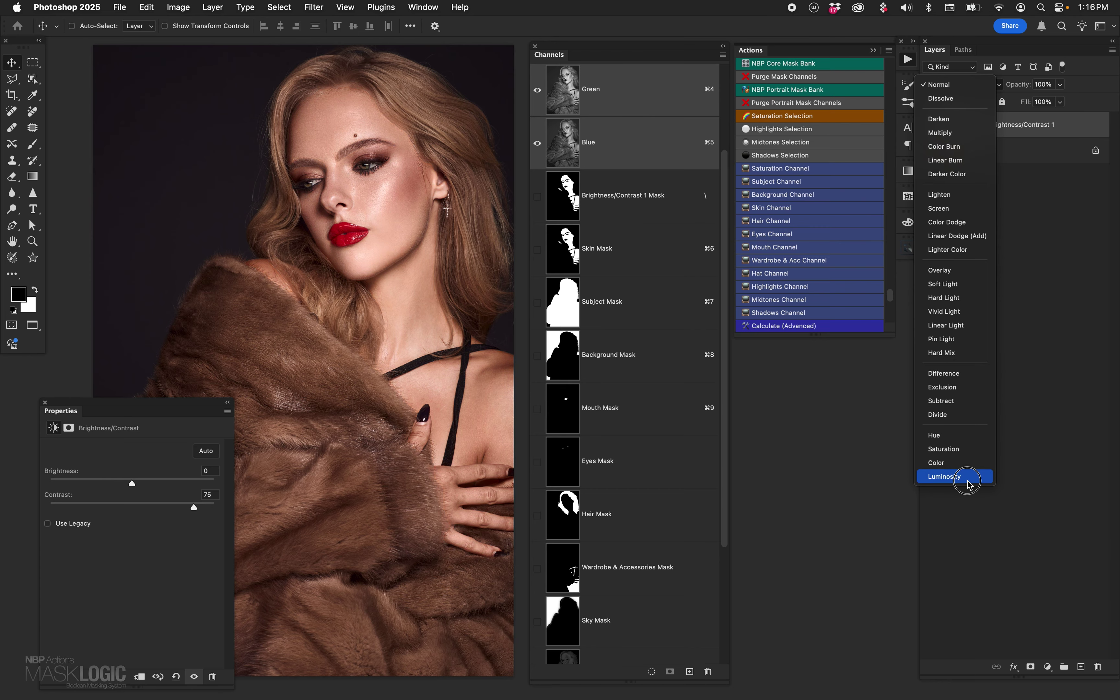
{"action": "left_click", "coordinate": [950, 481]}
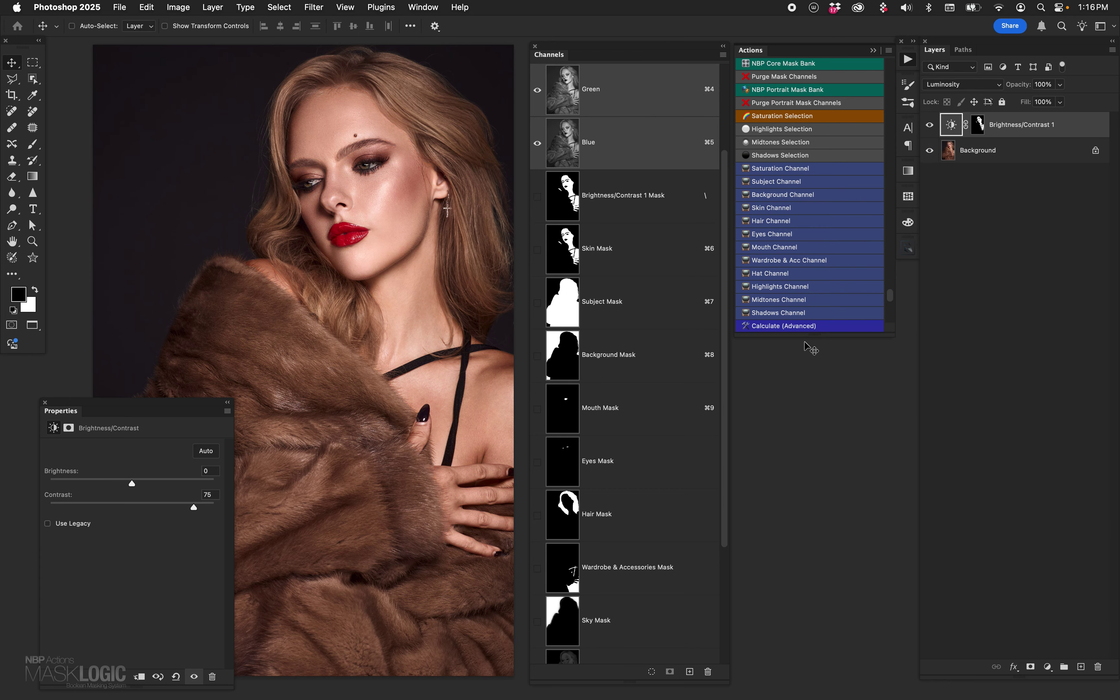
{"action": "left_click", "coordinate": [930, 125]}
{"action": "left_click", "coordinate": [930, 125]}
Step: Set the skin adjustment's brightness to -10 and contrast to 61, and compare before and after
{"action": "left_click_drag", "start_coordinate": [131, 483], "coordinate": [126, 484]}
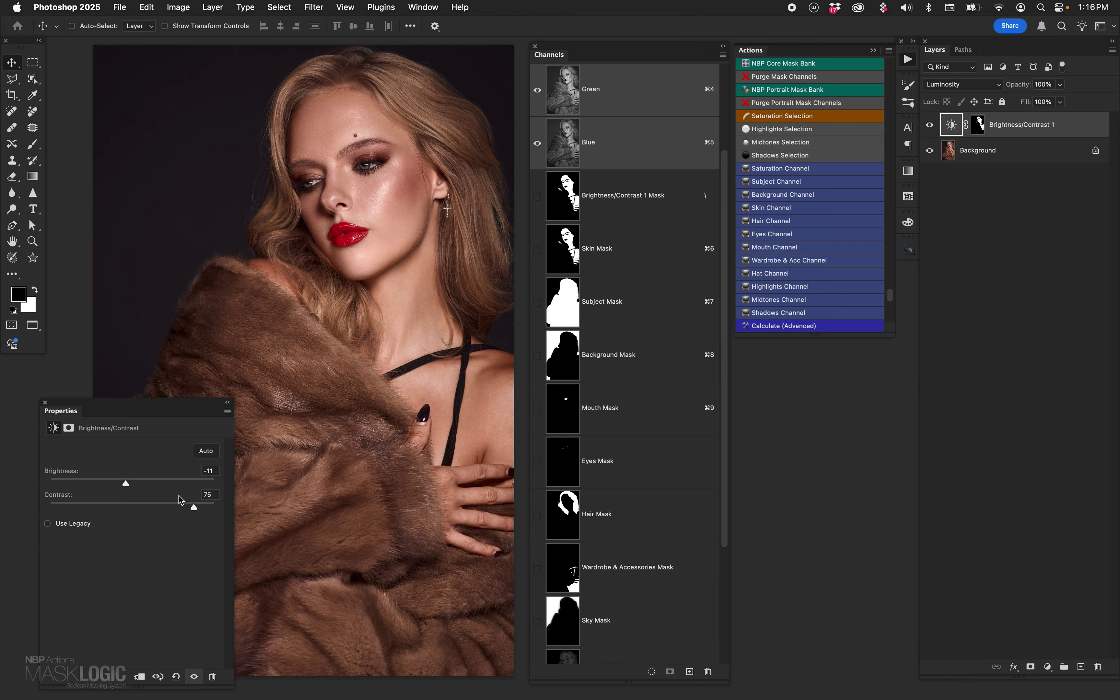
{"action": "left_click_drag", "start_coordinate": [194, 507], "coordinate": [185, 510]}
{"action": "left_click", "coordinate": [930, 126]}
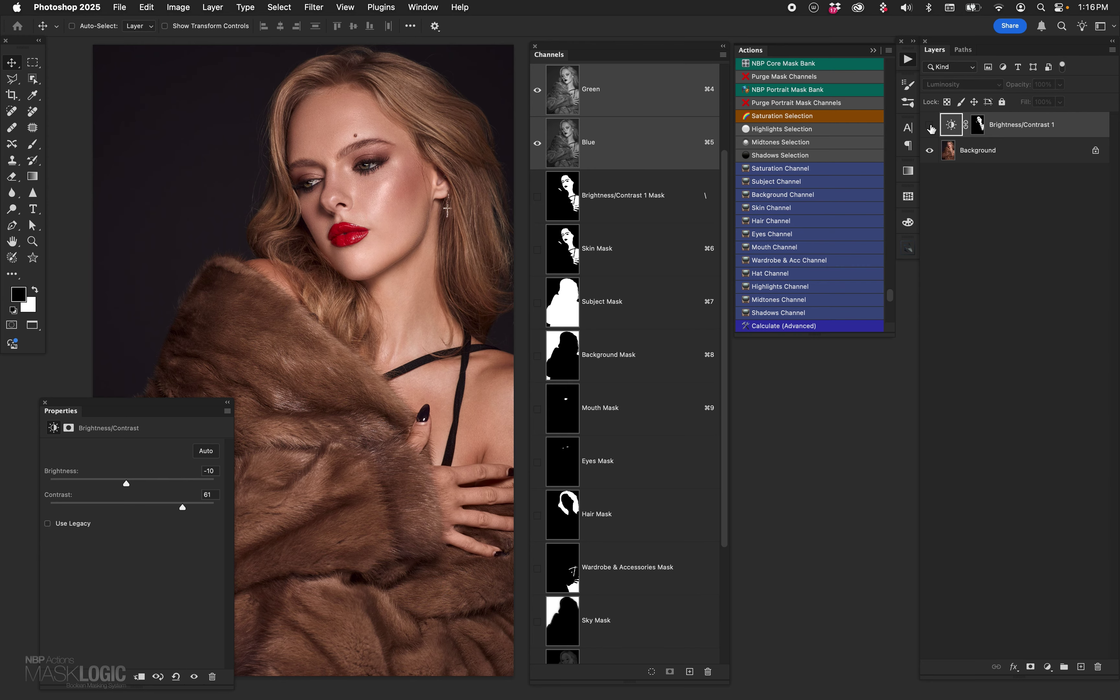
{"action": "left_click", "coordinate": [930, 126]}
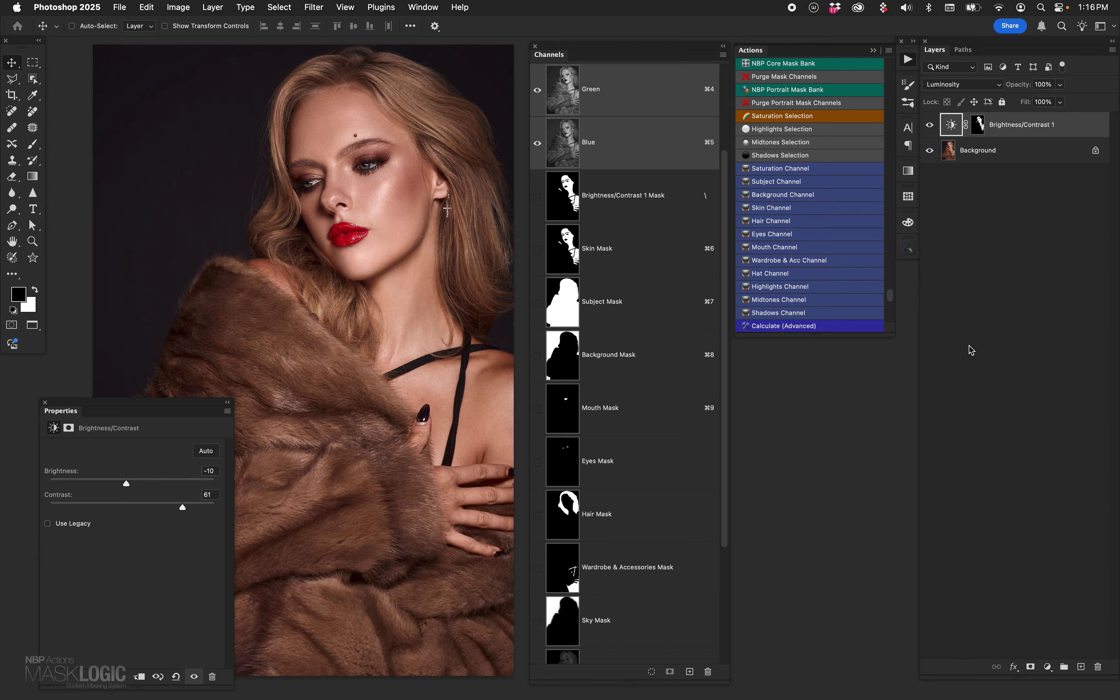
Step: Add a Curves adjustment layer from the Background Mask selection, try darkening the backdrop, then brighten it with a curve point at input 115, output 146
{"action": "left_click", "coordinate": [564, 361], "text": "super"}
{"action": "left_click", "coordinate": [1047, 666]}
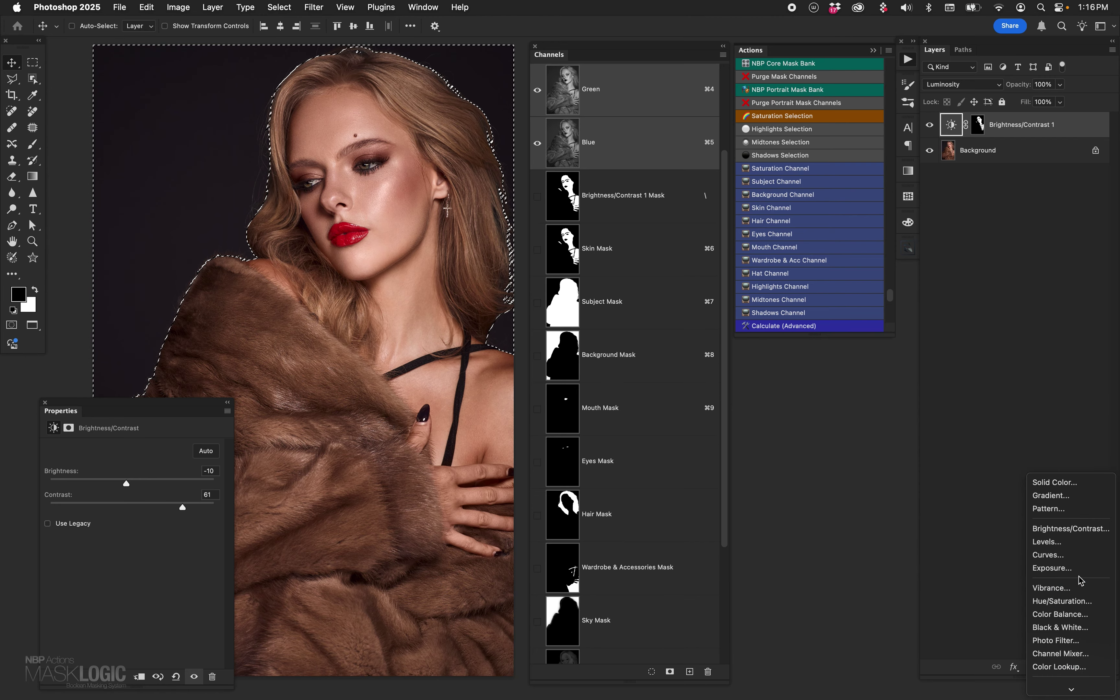
{"action": "left_click", "coordinate": [1081, 555]}
{"action": "mouse_move", "coordinate": [151, 546]}
{"action": "left_mouse_down"}
{"action": "mouse_move", "coordinate": [163, 569]}
{"action": "mouse_move", "coordinate": [122, 539]}
{"action": "mouse_move", "coordinate": [148, 566]}
{"action": "mouse_move", "coordinate": [91, 493]}
{"action": "mouse_move", "coordinate": [151, 561]}
{"action": "left_mouse_up"}
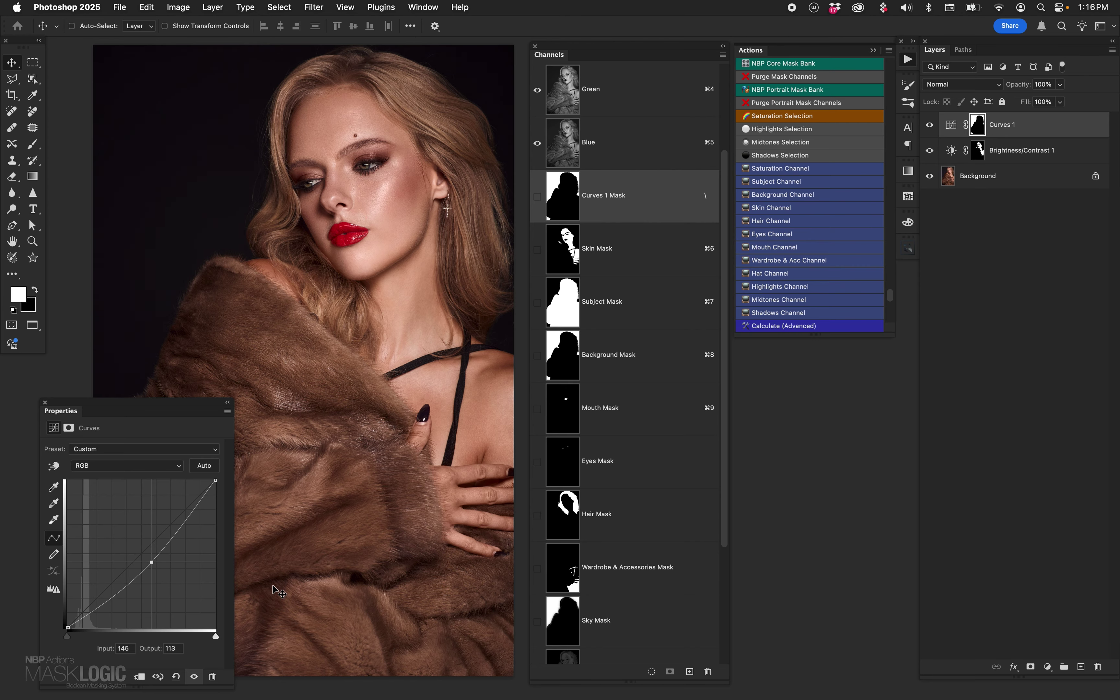
{"action": "left_click_drag", "start_coordinate": [153, 566], "coordinate": [132, 544]}
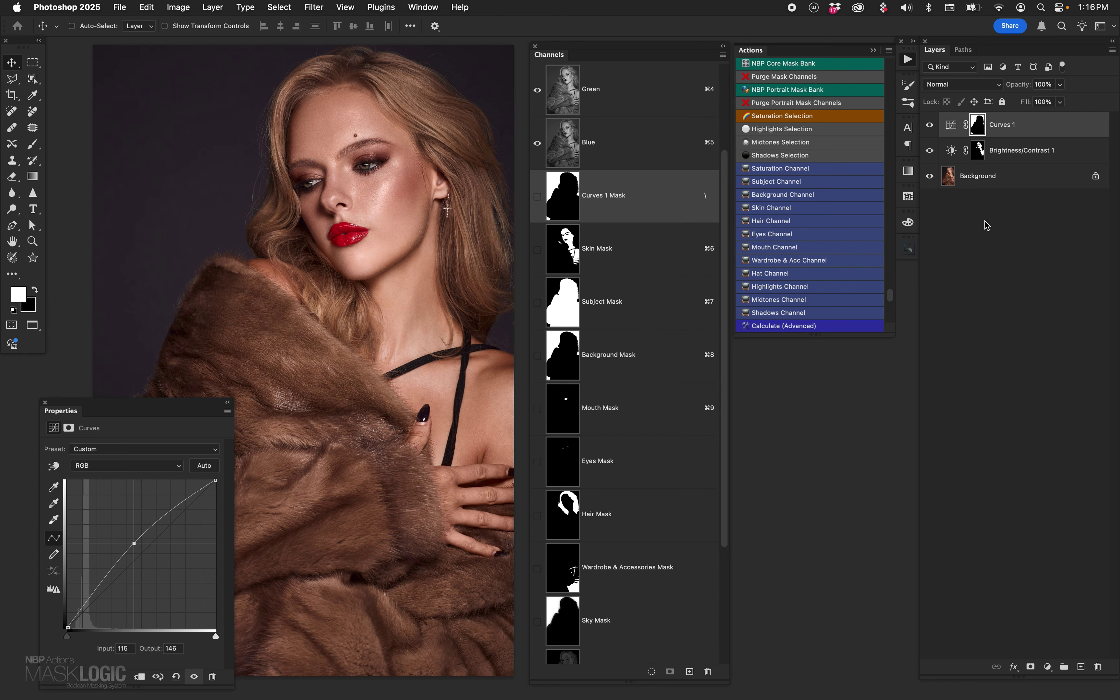
Step: Compare the edited portrait with the original Background layer alone, and delete the Curves and Brightness/Contrast adjustment layers
{"action": "left_click", "coordinate": [930, 177], "text": "alt"}
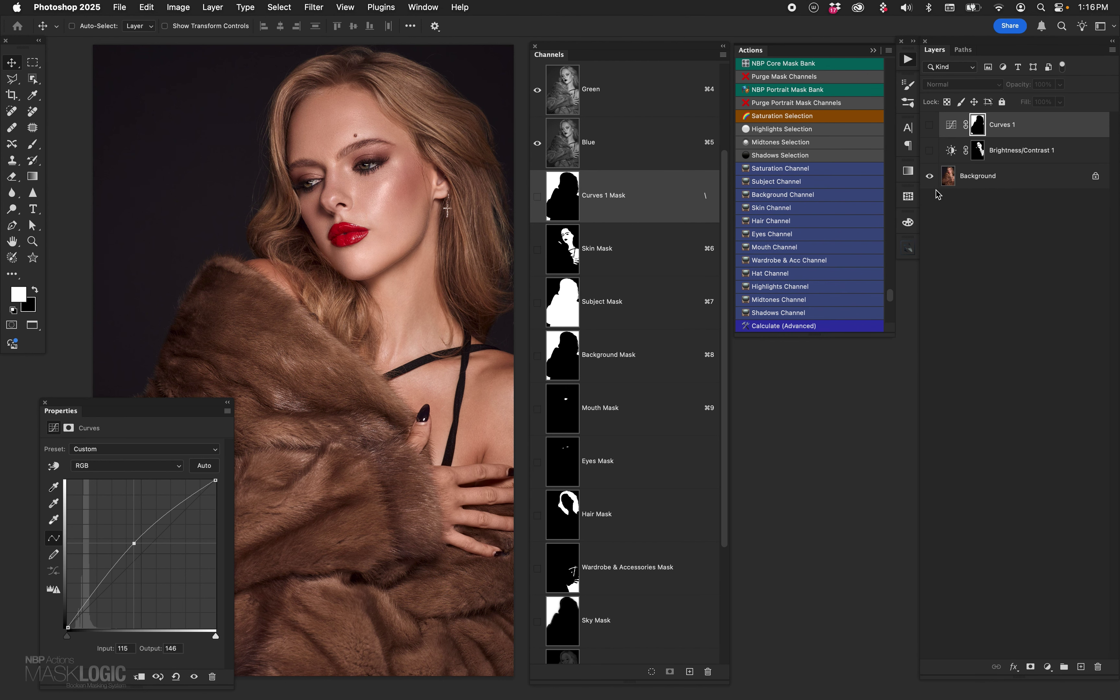
{"action": "left_click", "coordinate": [929, 177], "text": "alt"}
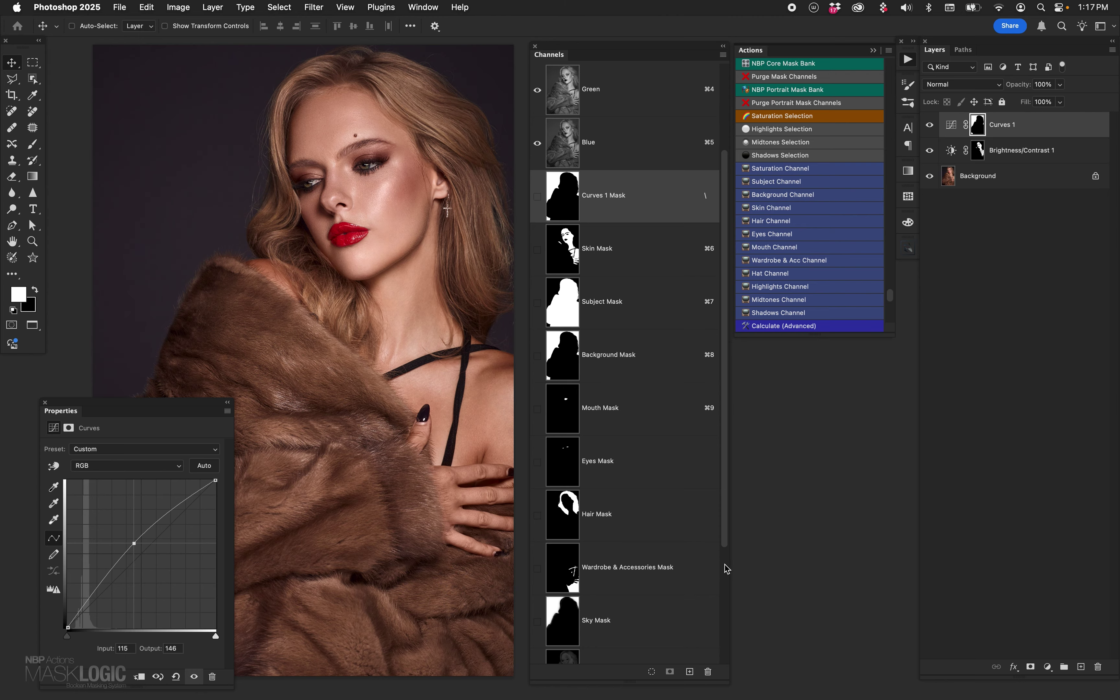
{"action": "left_click", "coordinate": [1018, 152], "text": "shift"}
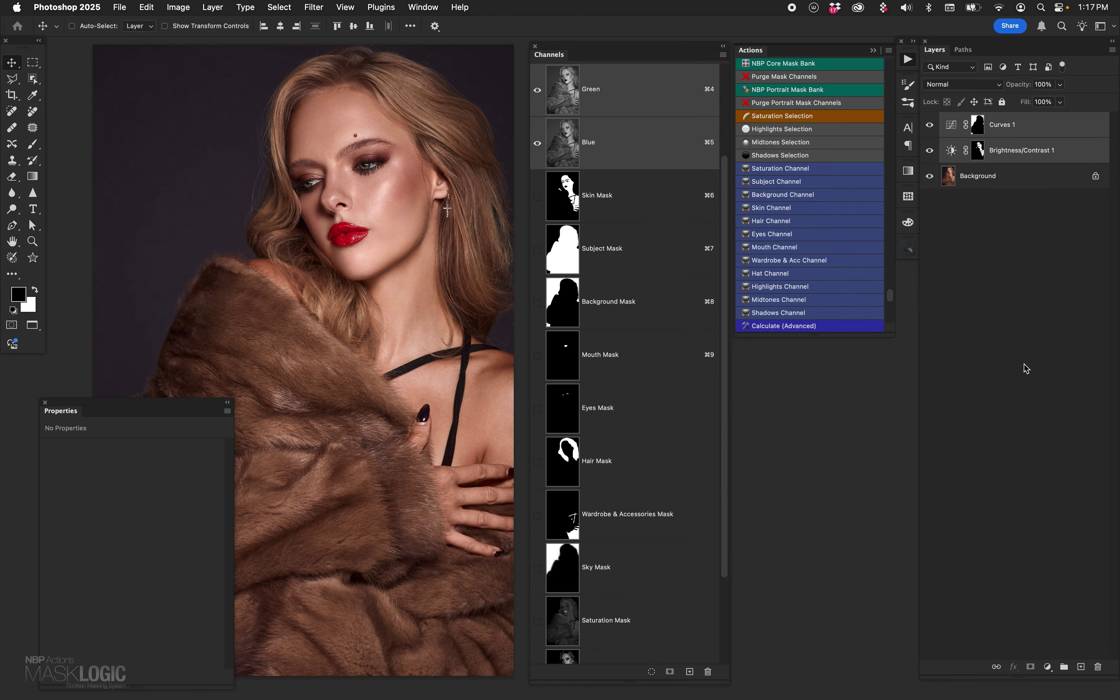
{"action": "key", "text": "Delete"}
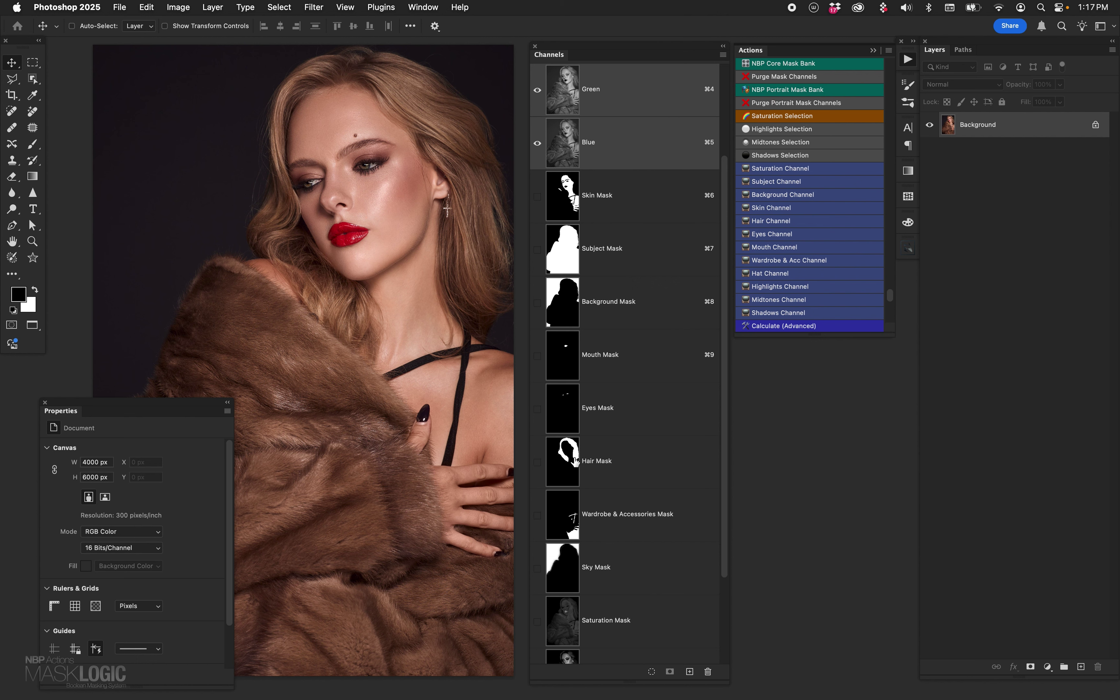
Step: Try a Curves adjustment on the lips from the Mouth Mask selection, and delete that adjustment layer
{"action": "left_click", "coordinate": [576, 361], "text": "super"}
{"action": "left_click", "coordinate": [1045, 667]}
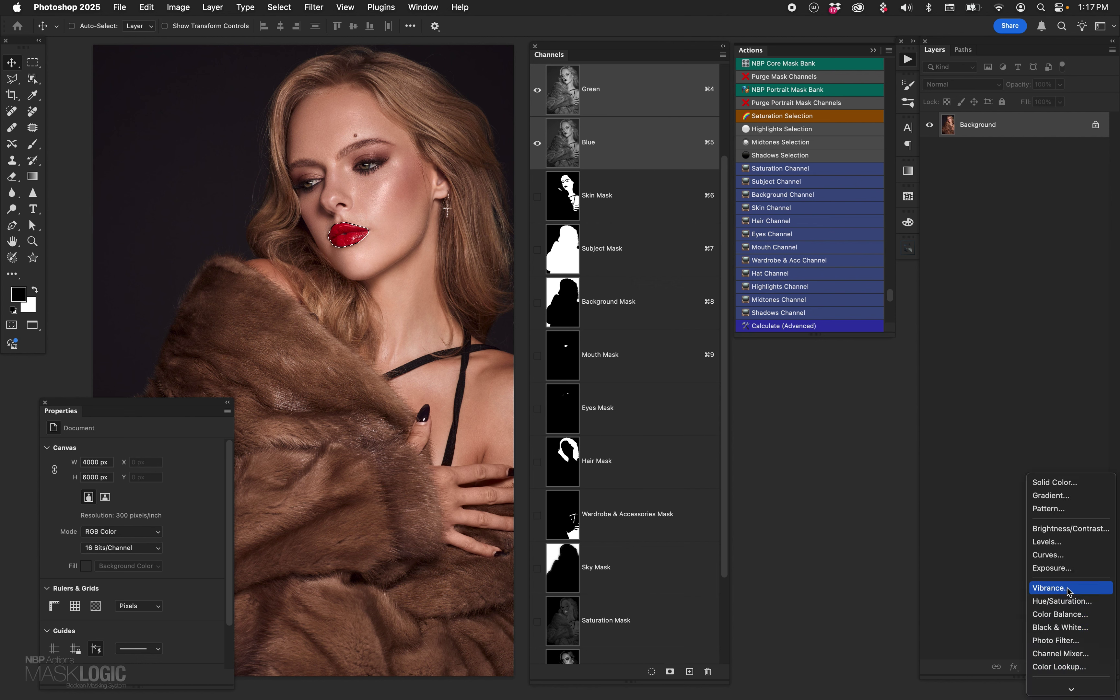
{"action": "left_click", "coordinate": [1059, 550]}
{"action": "left_click_drag", "start_coordinate": [146, 555], "coordinate": [249, 537]}
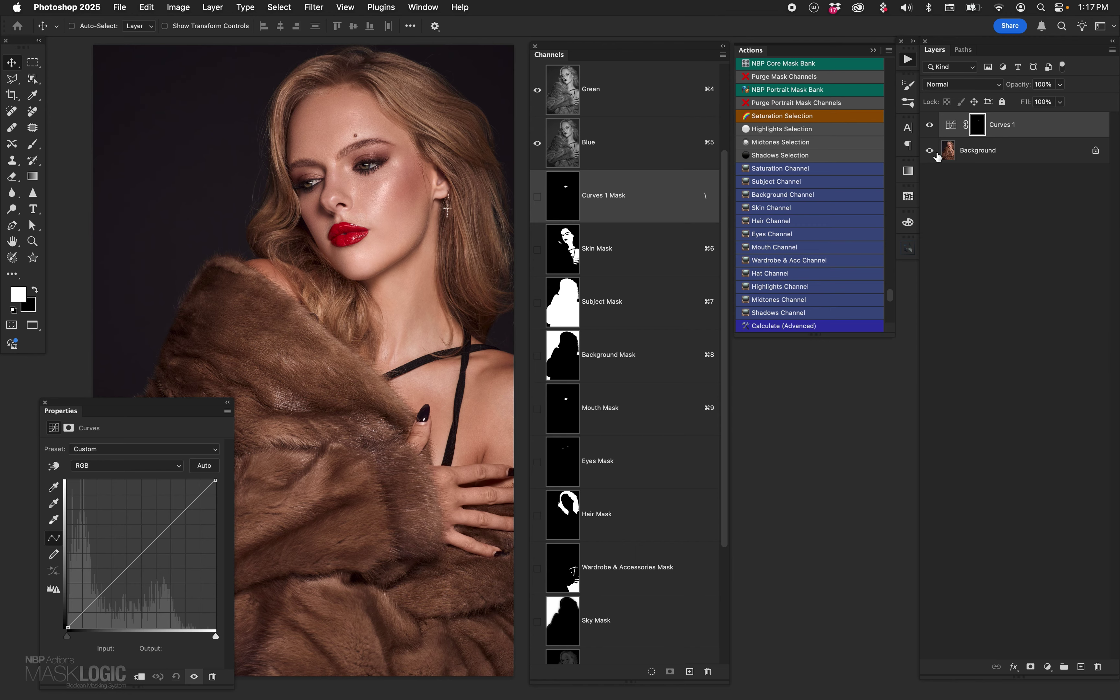
{"action": "left_click_drag", "start_coordinate": [954, 130], "coordinate": [1098, 666]}
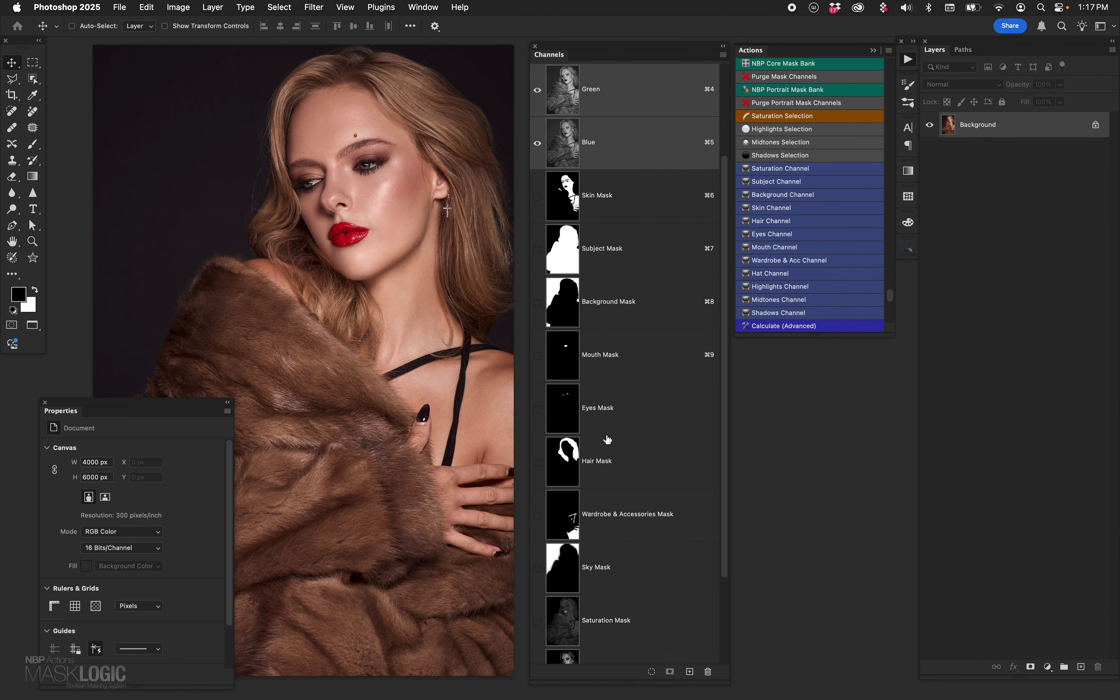
Step: Inspect the Saturation, Highlights, Midtones and Shadows Mask channels one by one, and return to the RGB composite
{"action": "left_click_drag", "start_coordinate": [724, 551], "coordinate": [751, 677]}
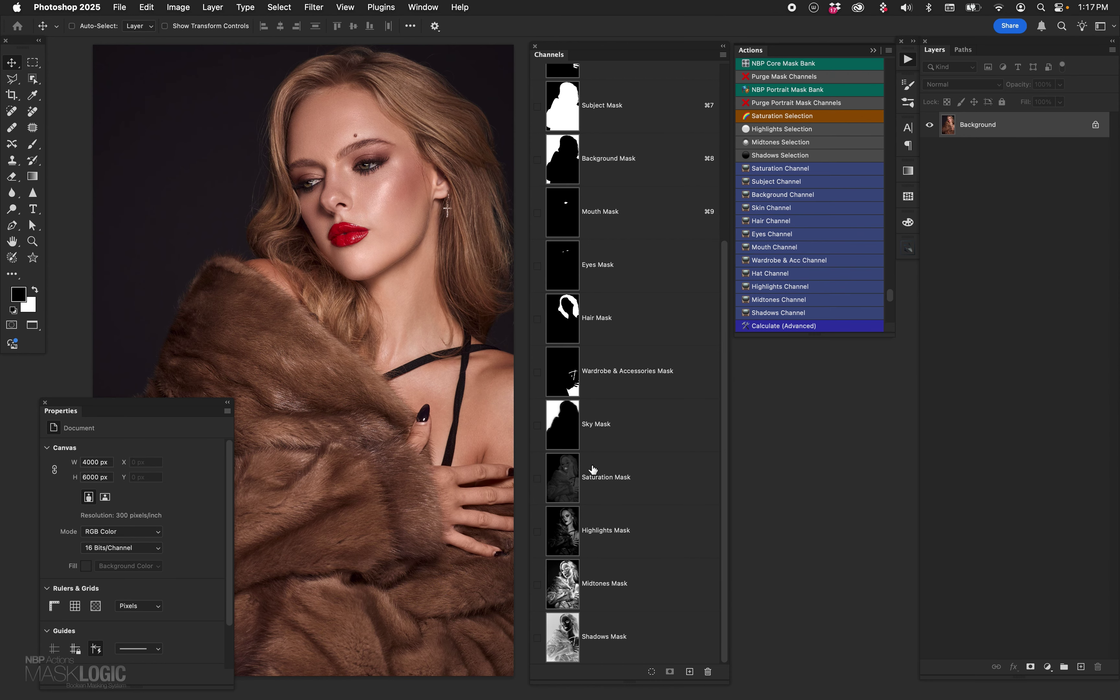
{"action": "left_click", "coordinate": [625, 479]}
{"action": "left_click", "coordinate": [669, 537]}
{"action": "left_click", "coordinate": [678, 583]}
{"action": "left_click", "coordinate": [688, 642]}
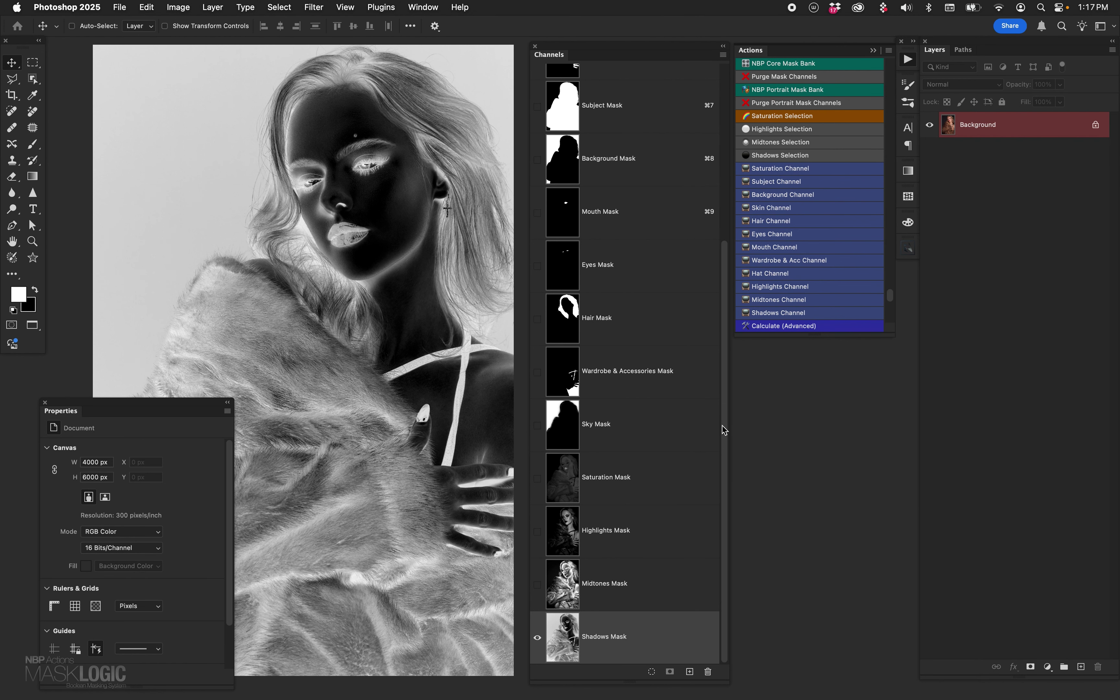
{"action": "left_click_drag", "start_coordinate": [724, 430], "coordinate": [622, 111]}
{"action": "left_click", "coordinate": [623, 111]}
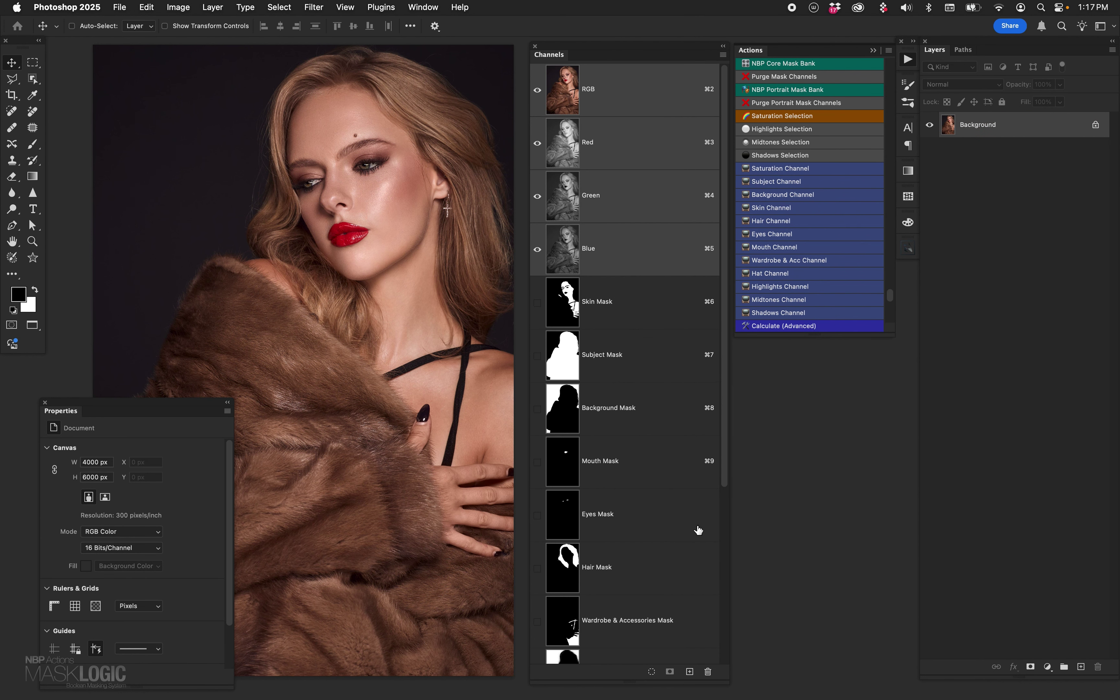
Step: Load the Saturation Mask as a selection, add a Vibrance adjustment layer from it, and view the layer's mask on its own
{"action": "left_click_drag", "start_coordinate": [728, 477], "coordinate": [756, 653]}
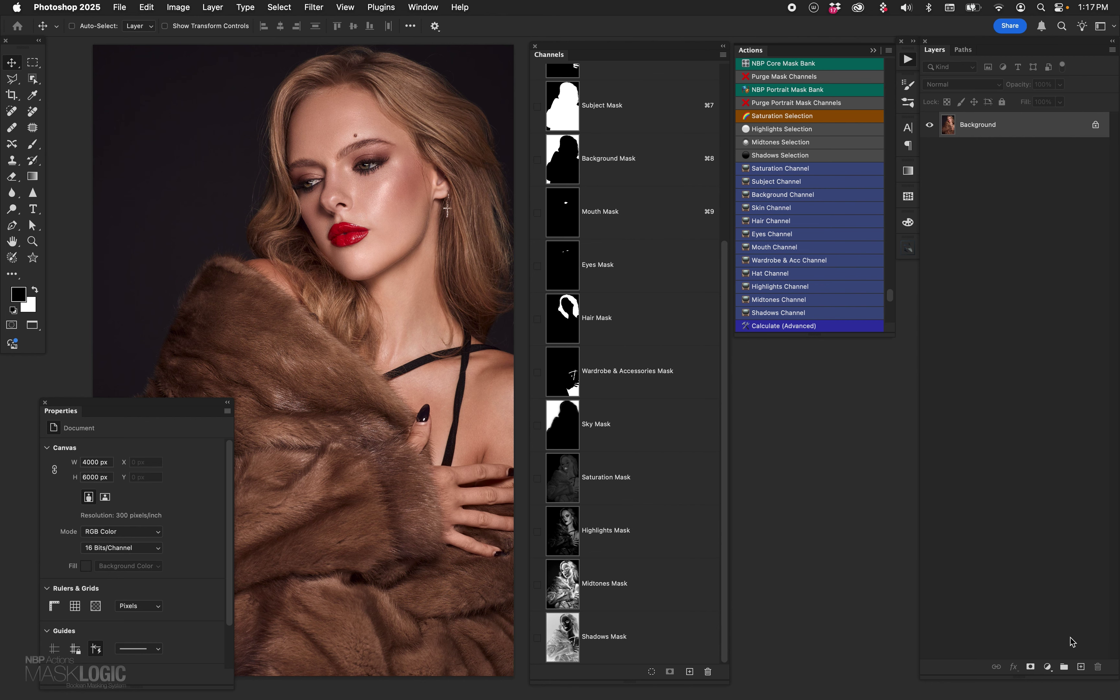
{"action": "left_click", "coordinate": [565, 481], "text": "super"}
{"action": "left_click", "coordinate": [1047, 666]}
{"action": "left_click", "coordinate": [1071, 594]}
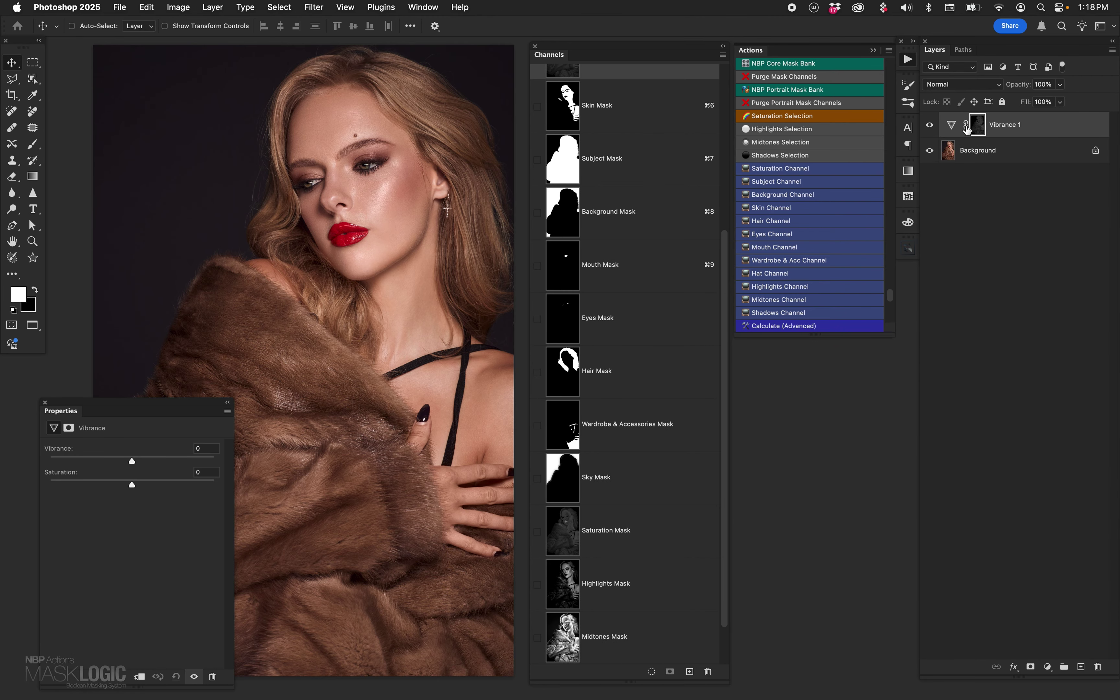
{"action": "left_click", "coordinate": [980, 127], "text": "alt"}
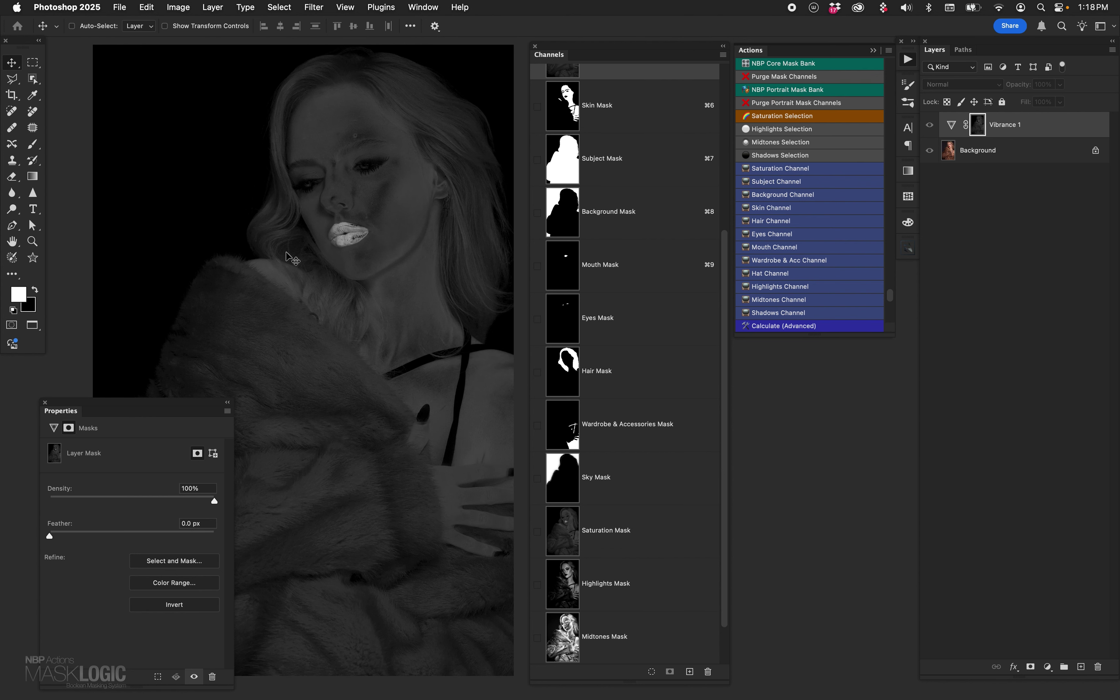
Step: Set the Vibrance adjustment's saturation to +74 and vibrance to +64
{"action": "left_click", "coordinate": [953, 125]}
{"action": "left_click_drag", "start_coordinate": [146, 483], "coordinate": [193, 484]}
{"action": "left_click", "coordinate": [184, 458]}
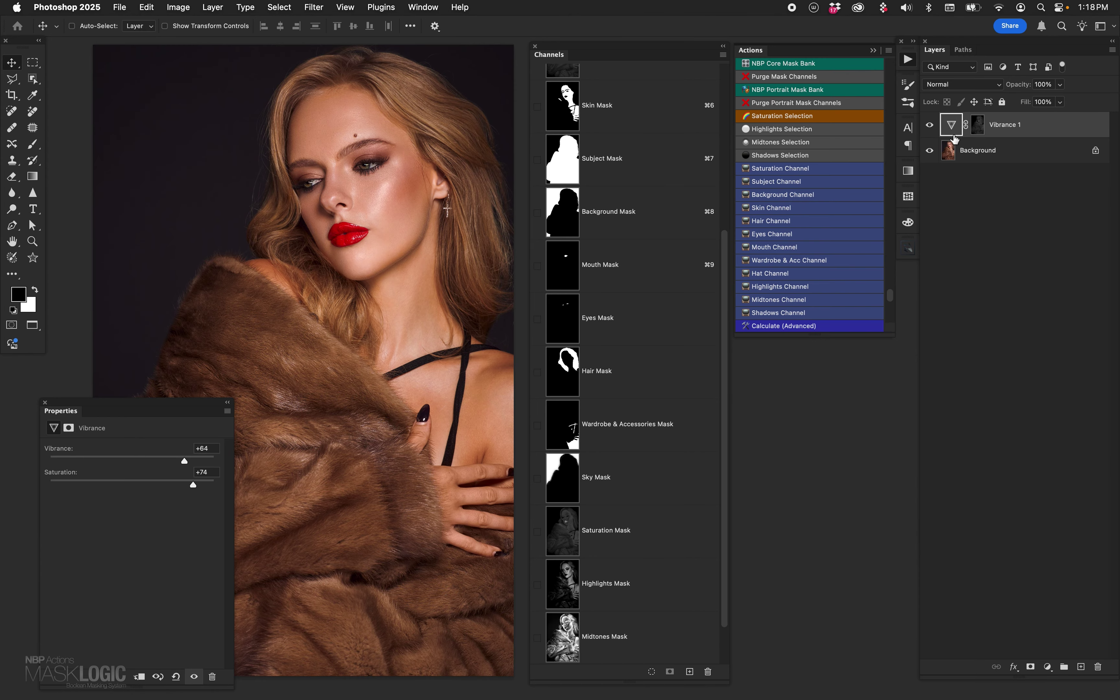
Step: Compare the portrait with and without the Vibrance layer, and delete the layer
{"action": "left_click", "coordinate": [930, 125]}
{"action": "left_click", "coordinate": [929, 126]}
{"action": "left_click", "coordinate": [930, 125]}
{"action": "left_click", "coordinate": [931, 125]}
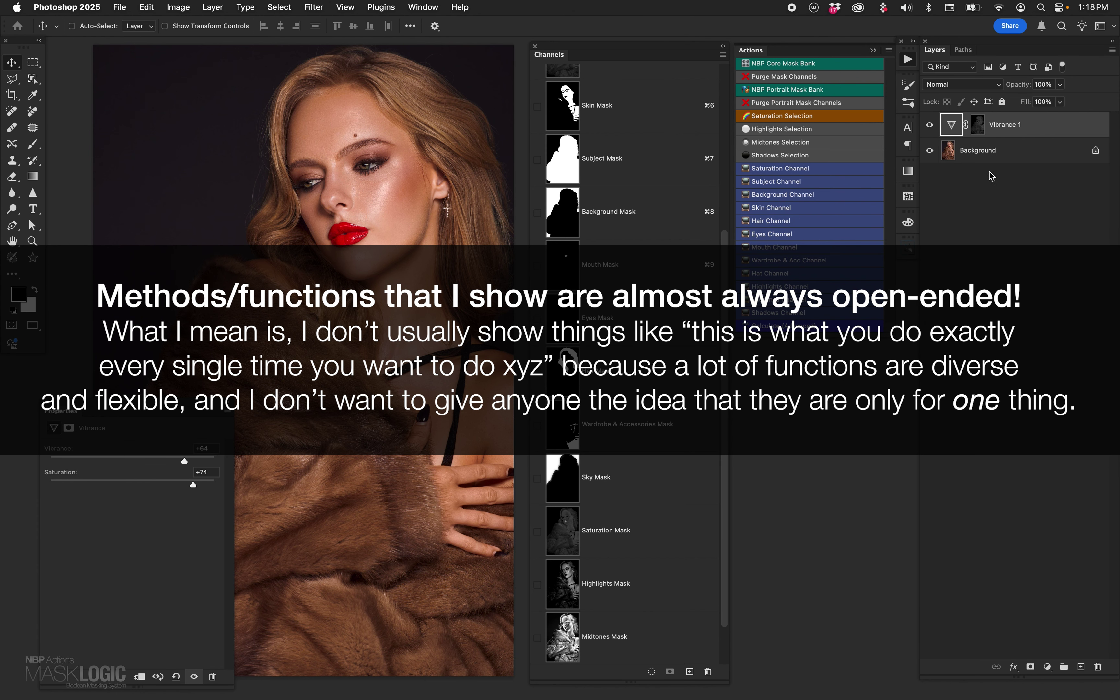
{"action": "left_click_drag", "start_coordinate": [952, 125], "coordinate": [1097, 667]}
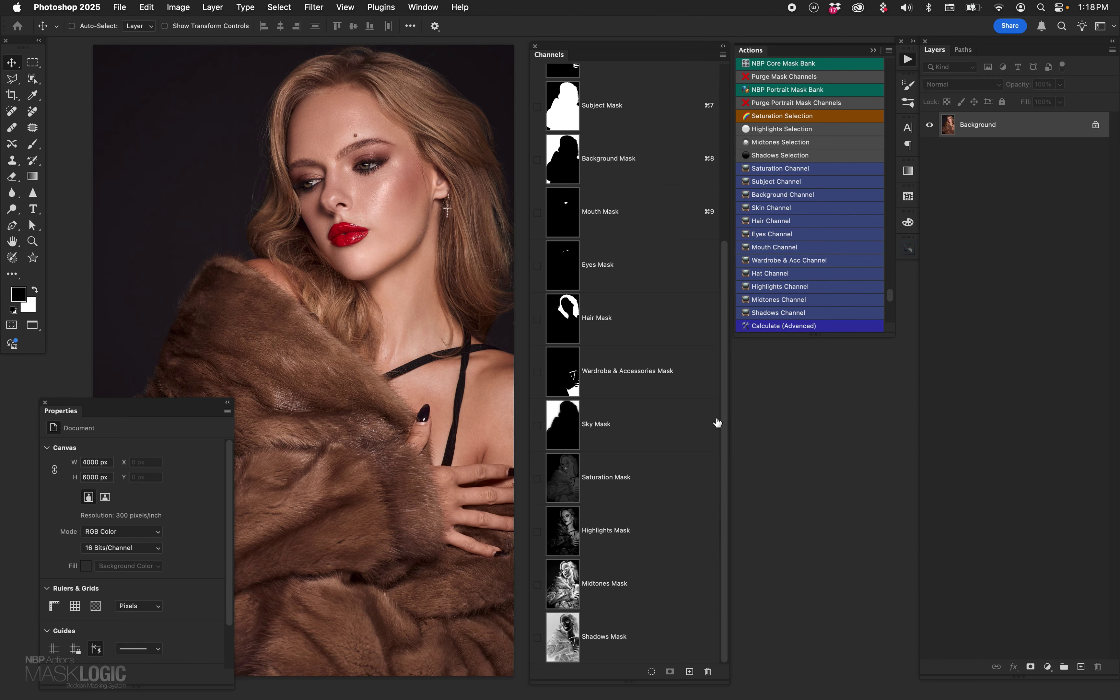
{"action": "left_click_drag", "start_coordinate": [724, 415], "coordinate": [715, 280]}
{"action": "scroll", "coordinate": [625, 231], "scroll_direction": "down", "scroll_amount": 4}
{"action": "left_click", "coordinate": [820, 143]}
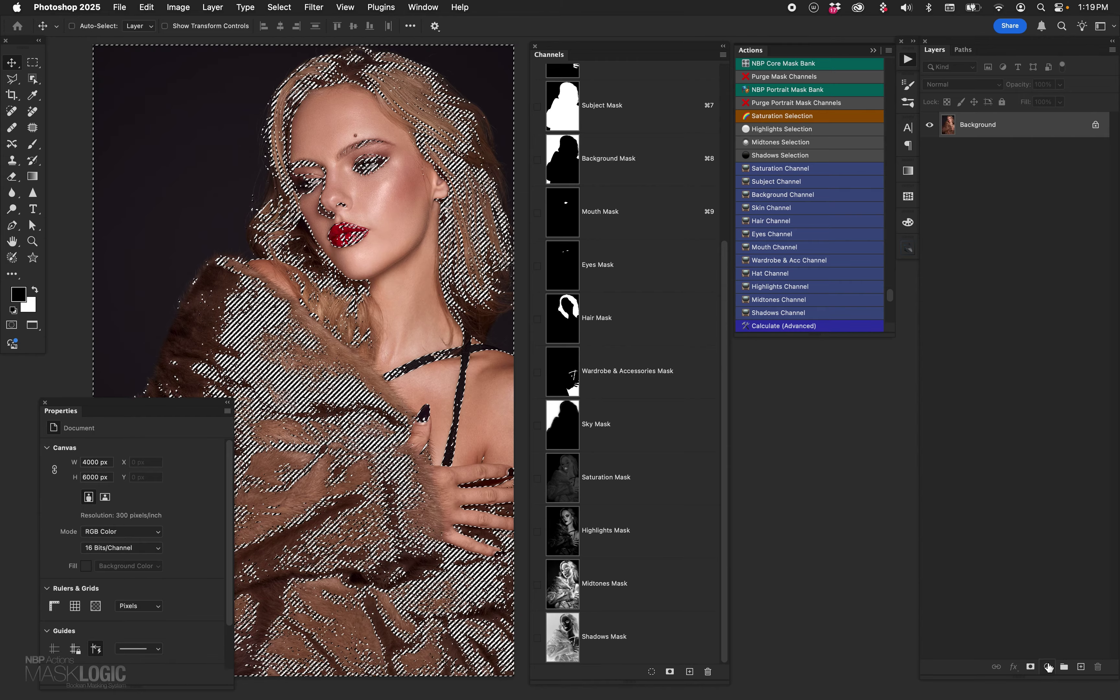
{"action": "left_click", "coordinate": [1048, 668]}
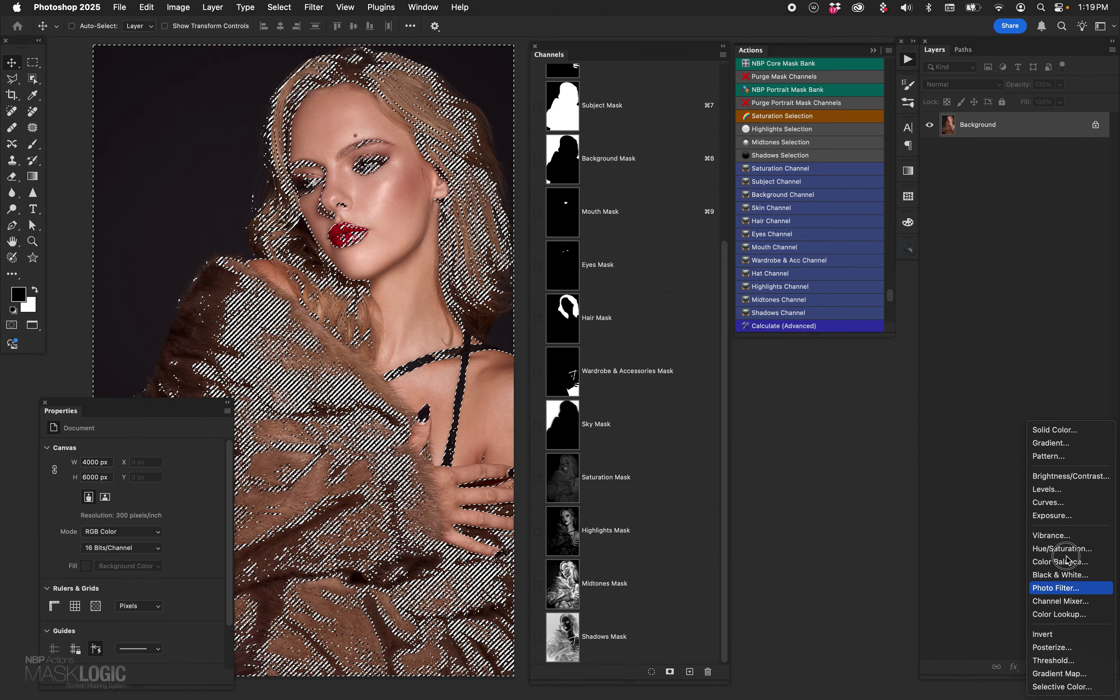
{"action": "left_click", "coordinate": [1047, 668]}
{"action": "left_click", "coordinate": [1047, 668]}
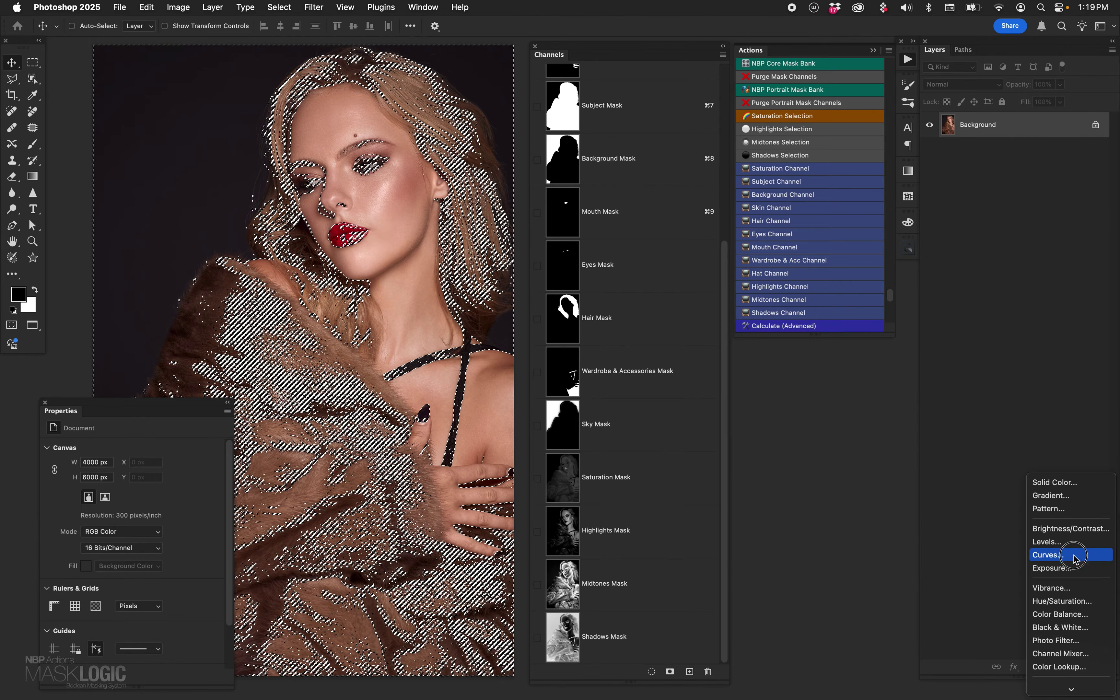
{"action": "left_click", "coordinate": [1101, 561]}
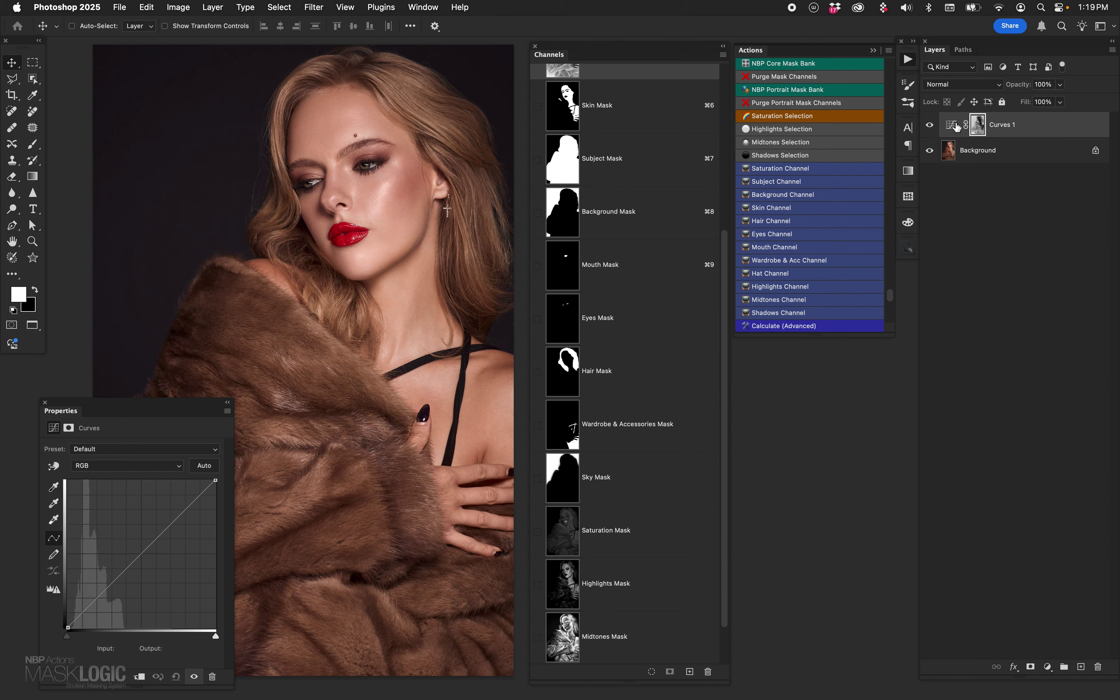
{"action": "left_click_drag", "start_coordinate": [956, 127], "coordinate": [1098, 667]}
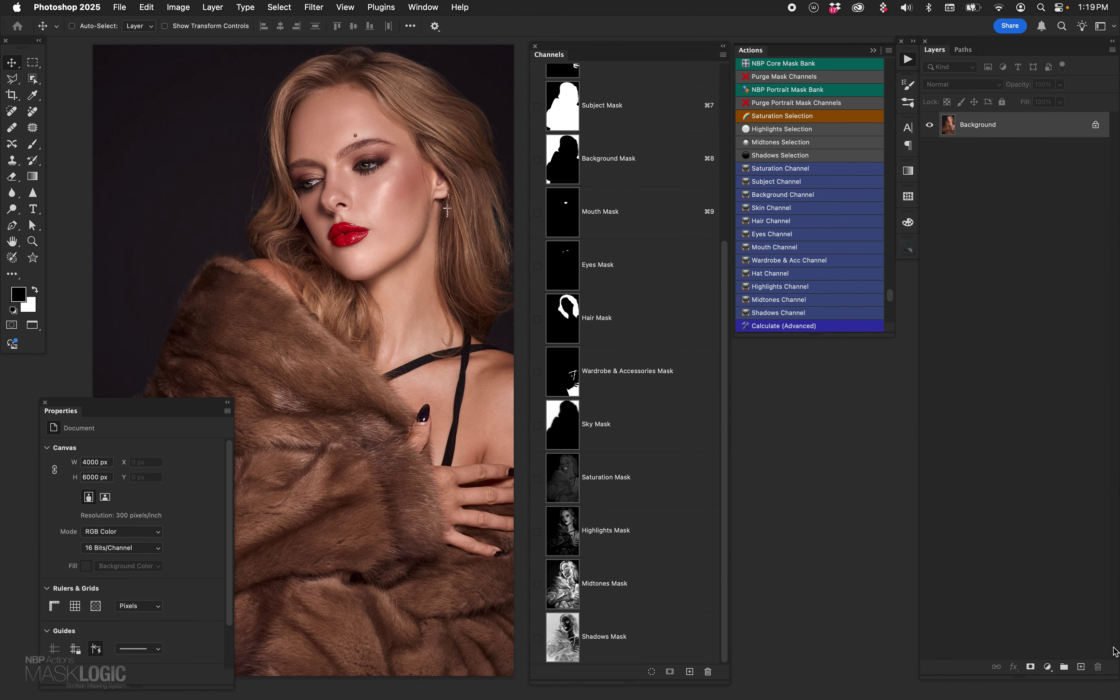
Step: Add a Curves adjustment layer, pull its midpoint down to input 161, output 108, and set the layer's blend mode to Luminosity
{"action": "left_click", "coordinate": [1047, 667]}
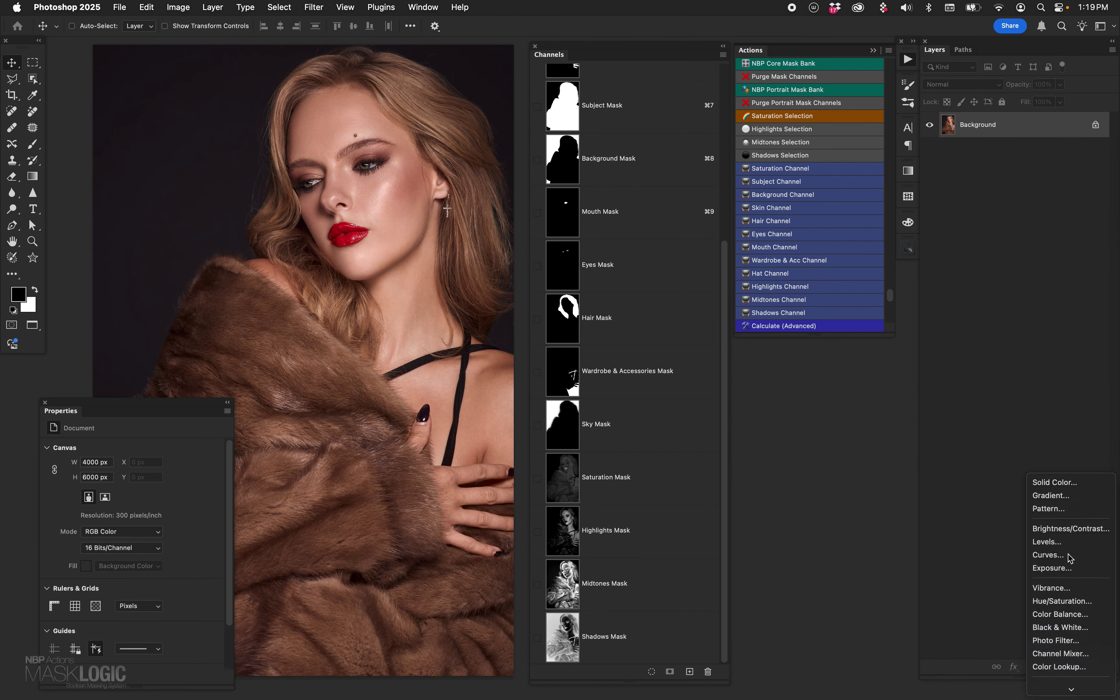
{"action": "left_click", "coordinate": [1069, 560]}
{"action": "left_click_drag", "start_coordinate": [154, 550], "coordinate": [161, 565]}
{"action": "left_click", "coordinate": [956, 86]}
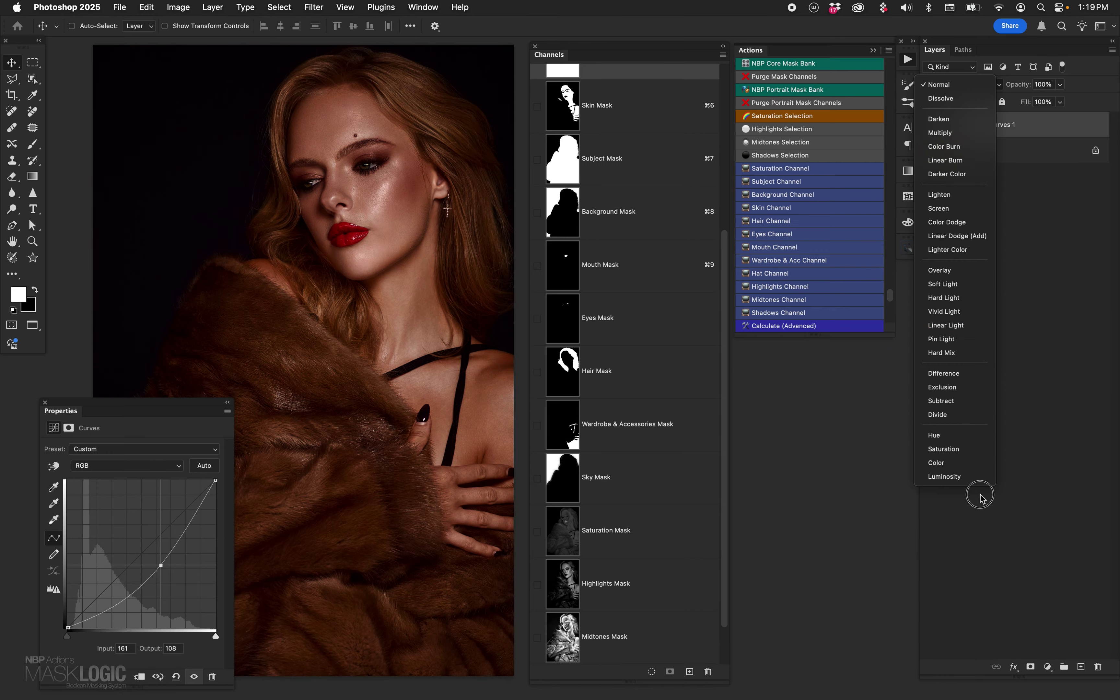
{"action": "left_click", "coordinate": [970, 476]}
Step: Invert the Curves layer's mask to black and keep the mask active for painting
{"action": "left_click", "coordinate": [981, 124]}
{"action": "key", "text": "super+i"}
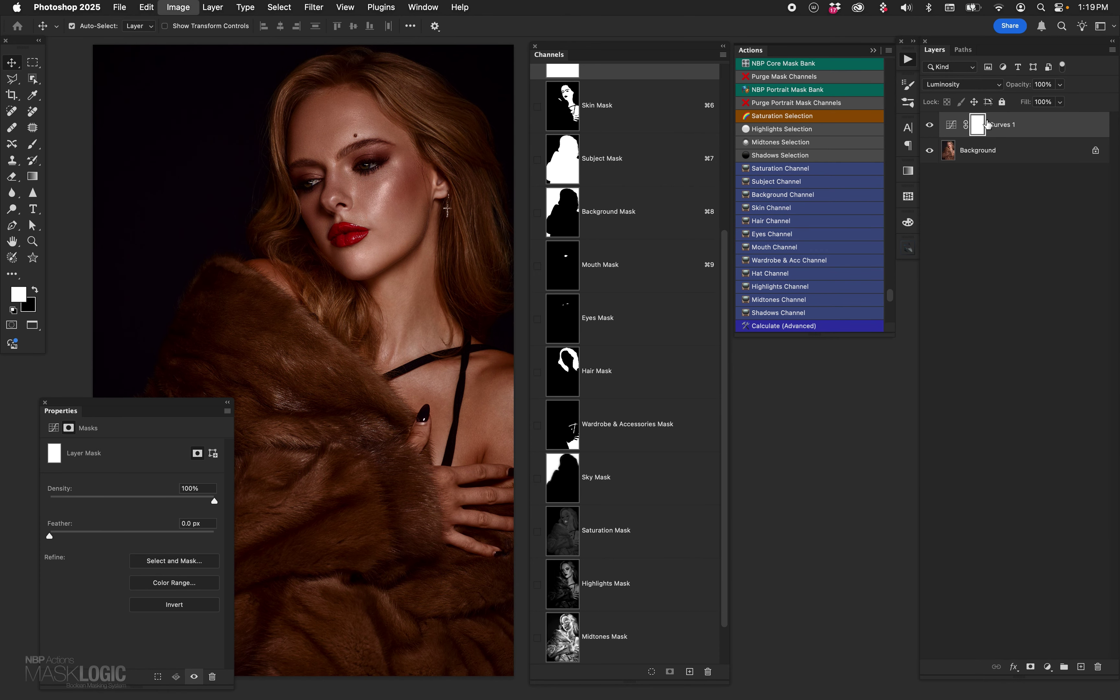
{"action": "left_click", "coordinate": [951, 124]}
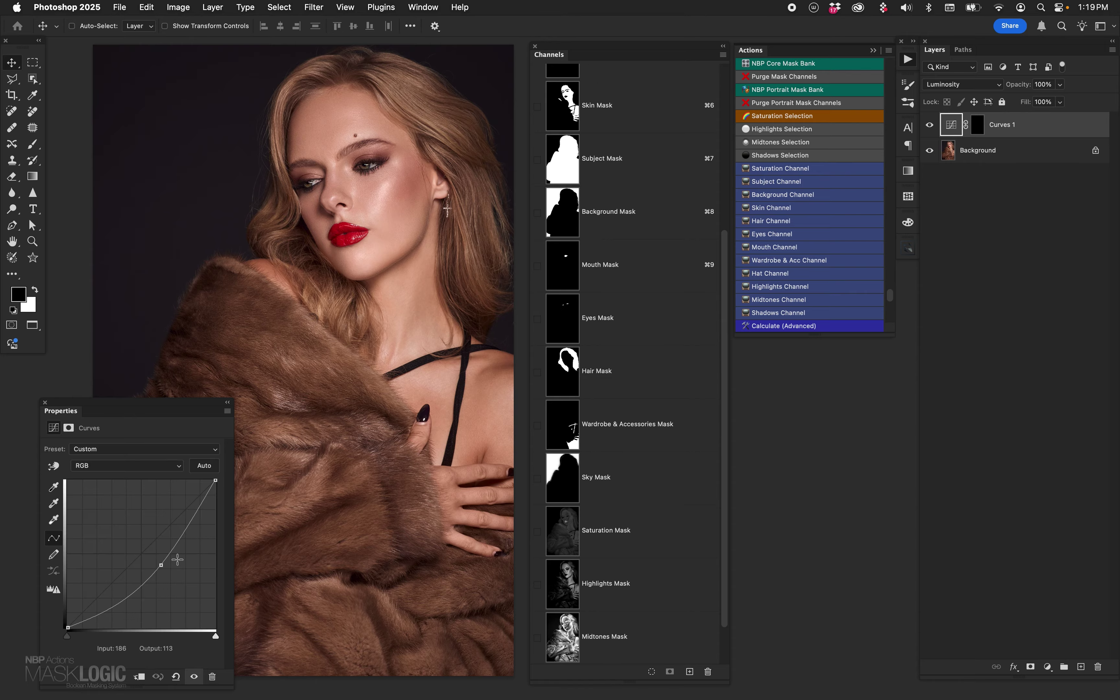
{"action": "left_click", "coordinate": [977, 133]}
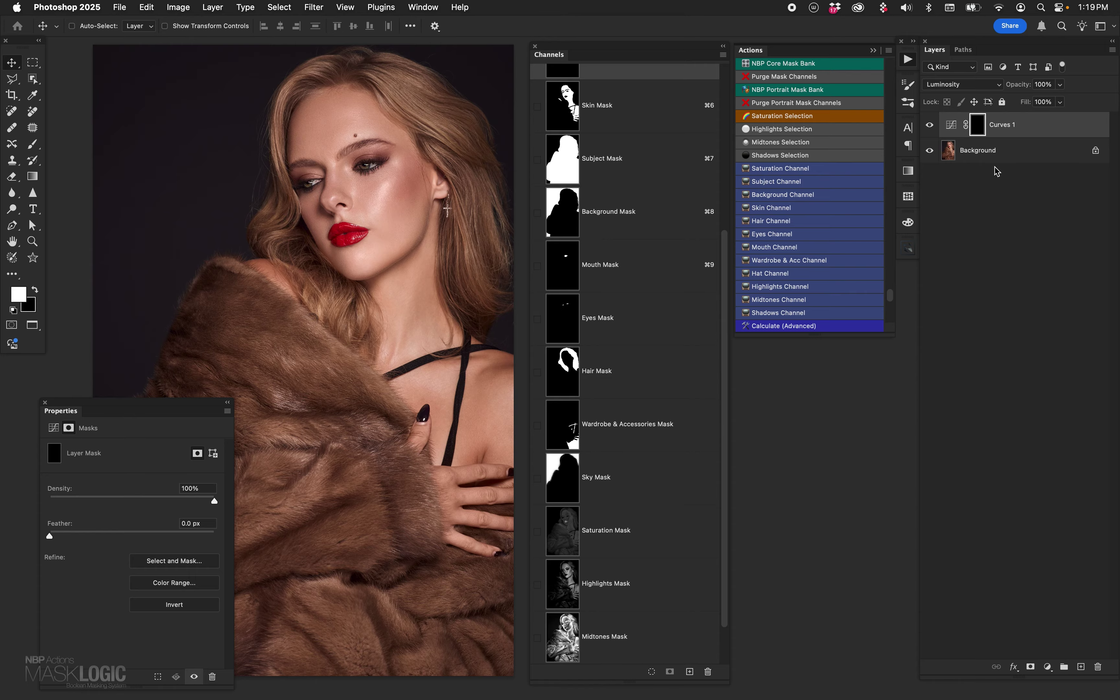
Step: Run the Shadows Selection action, switch to the Brush tool, and hide the selection outline while keeping the selection active
{"action": "left_click", "coordinate": [774, 157]}
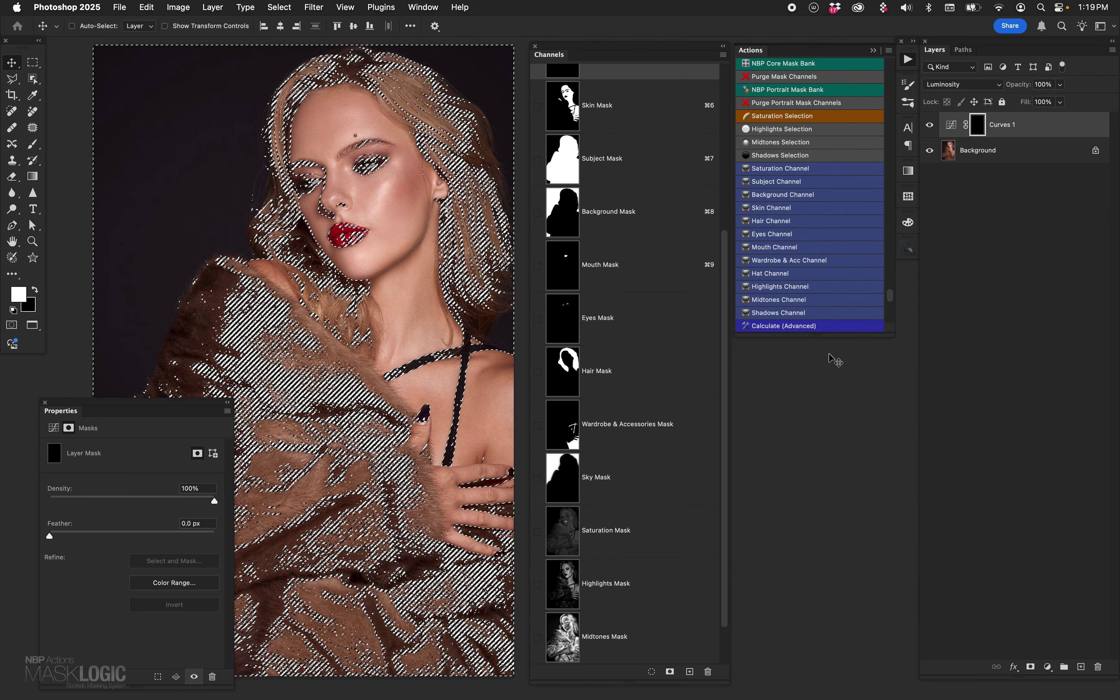
{"action": "key", "text": "b"}
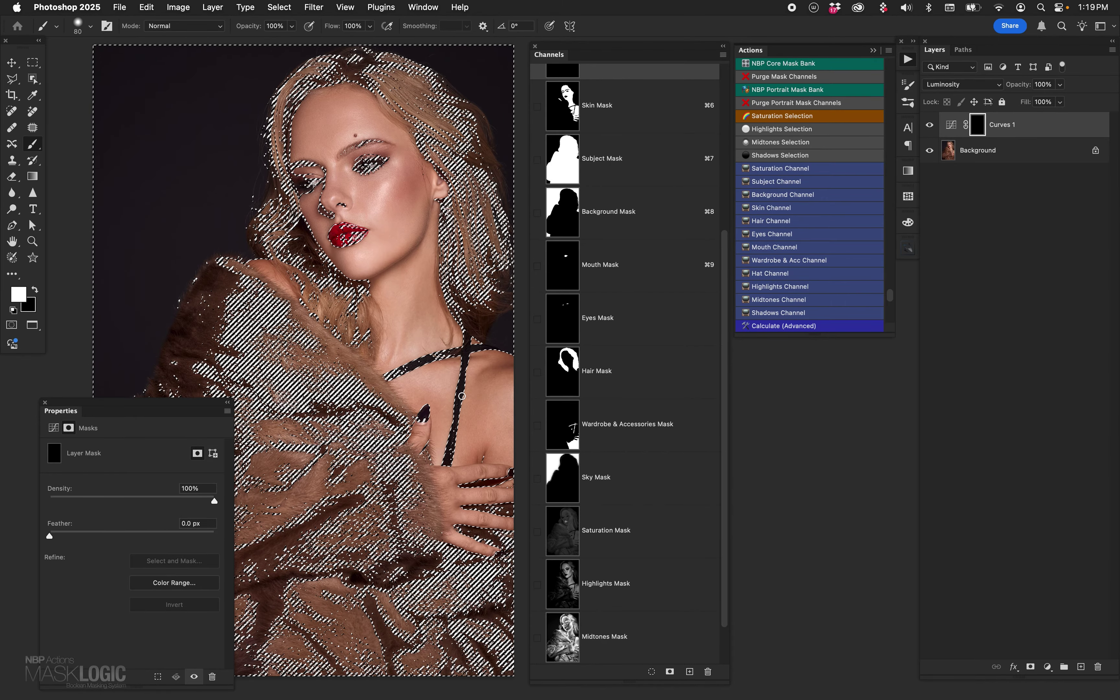
{"action": "key", "text": "super+h"}
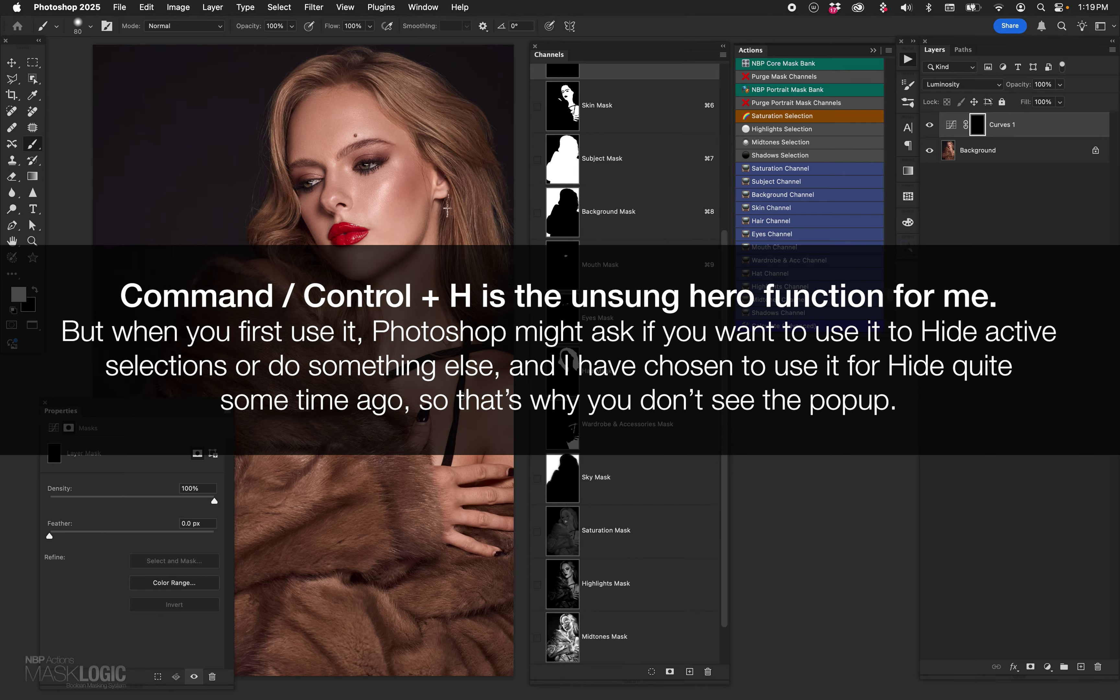
{"action": "key", "text": "super+h"}
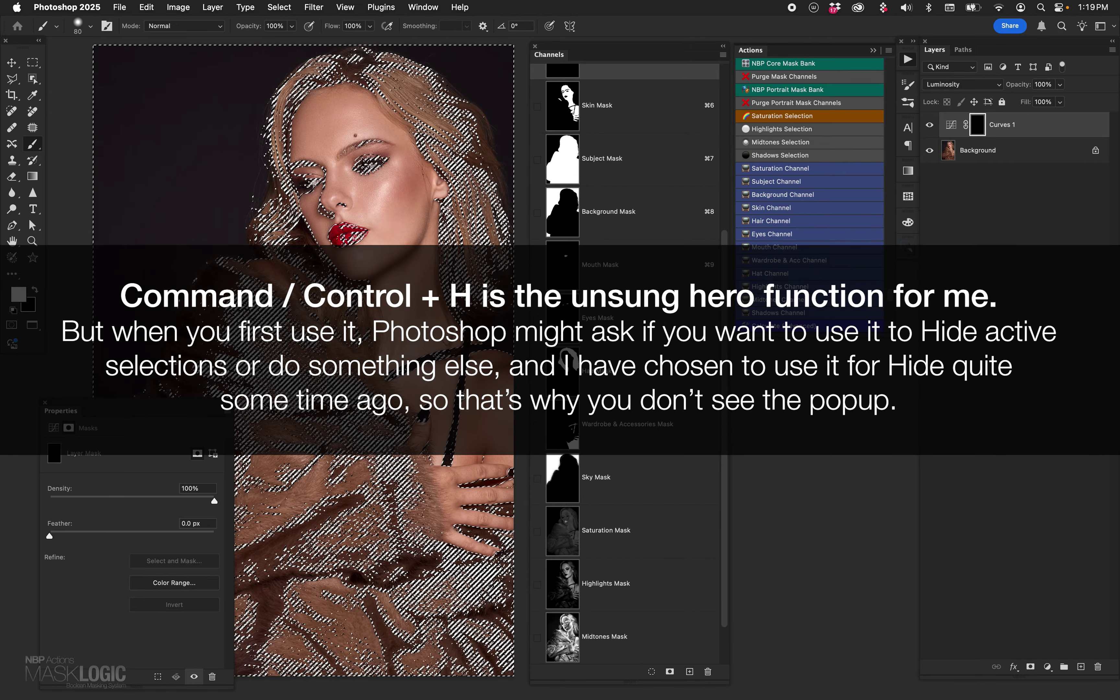
{"action": "key", "text": "super+h"}
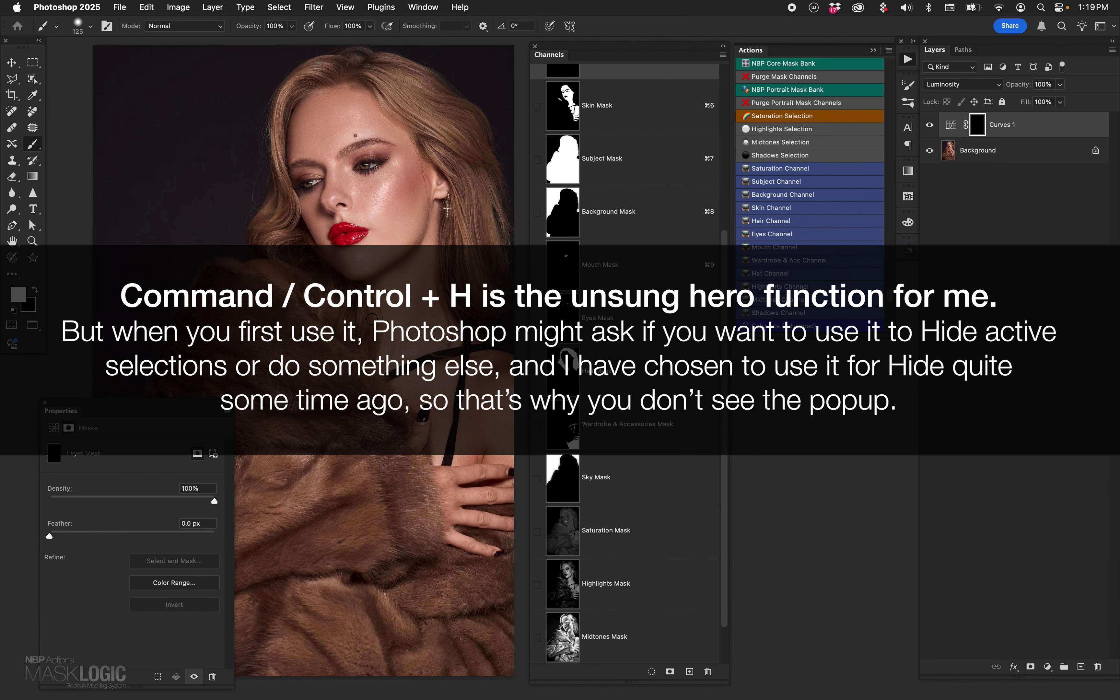
Step: Paint white on the Curves mask over the hair on both sides of the face, using brush sizes 700 and 400
{"action": "key", "text": "bracketright"}
{"action": "key", "text": "bracketright"}
{"action": "key", "text": "bracketright"}
{"action": "key", "text": "bracketright"}
{"action": "key", "text": "bracketright"}
{"action": "key", "text": "bracketright"}
{"action": "key", "text": "bracketright"}
{"action": "key", "text": "bracketright"}
{"action": "key", "text": "bracketright"}
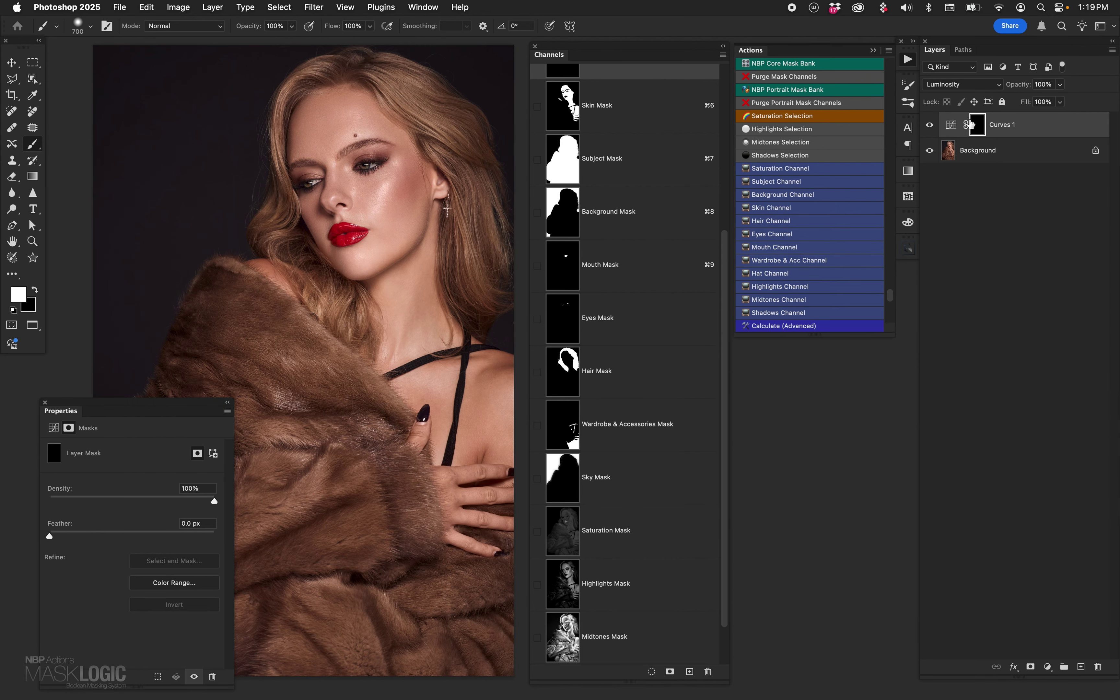
{"action": "left_click_drag", "start_coordinate": [280, 193], "coordinate": [369, 278]}
{"action": "key", "text": "bracketleft"}
{"action": "key", "text": "bracketleft"}
{"action": "key", "text": "bracketleft"}
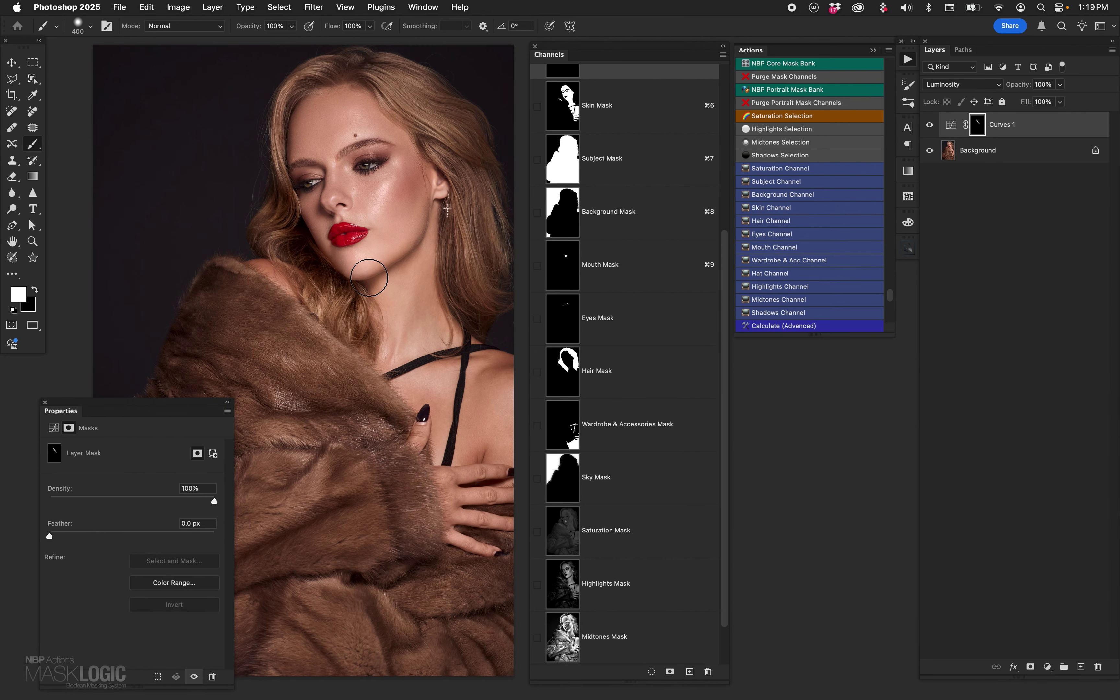
{"action": "left_click_drag", "start_coordinate": [449, 127], "coordinate": [491, 346]}
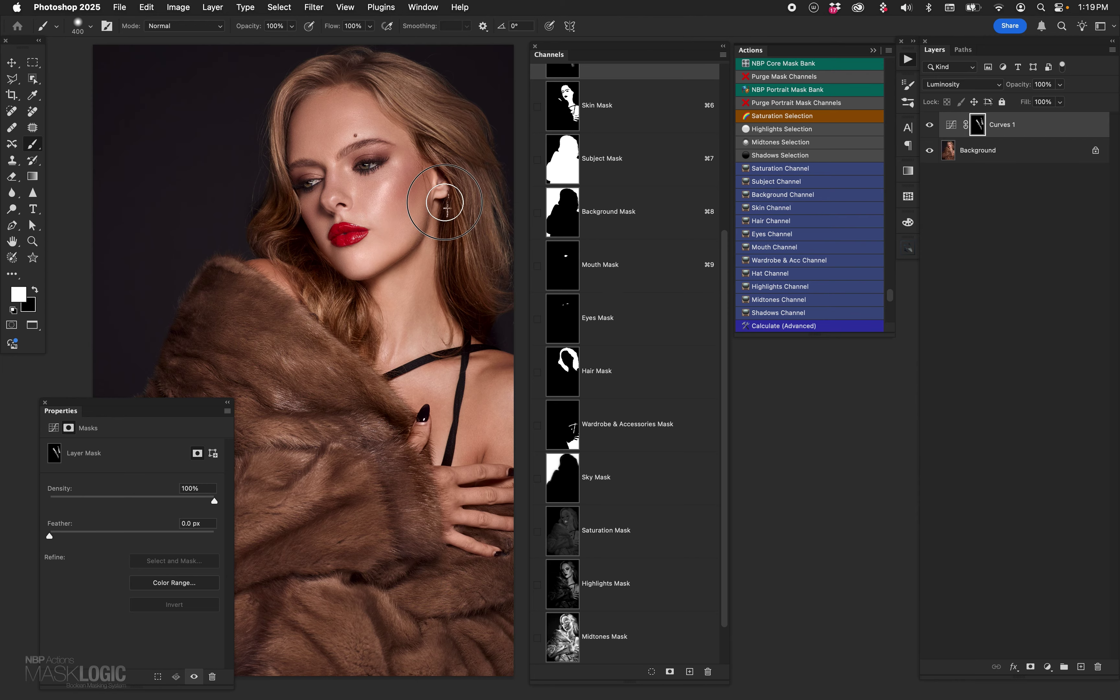
Step: Reduce the brush size to 250 and paint white on the Curves mask over the eye area
{"action": "key", "text": "bracketleft"}
{"action": "key", "text": "bracketleft"}
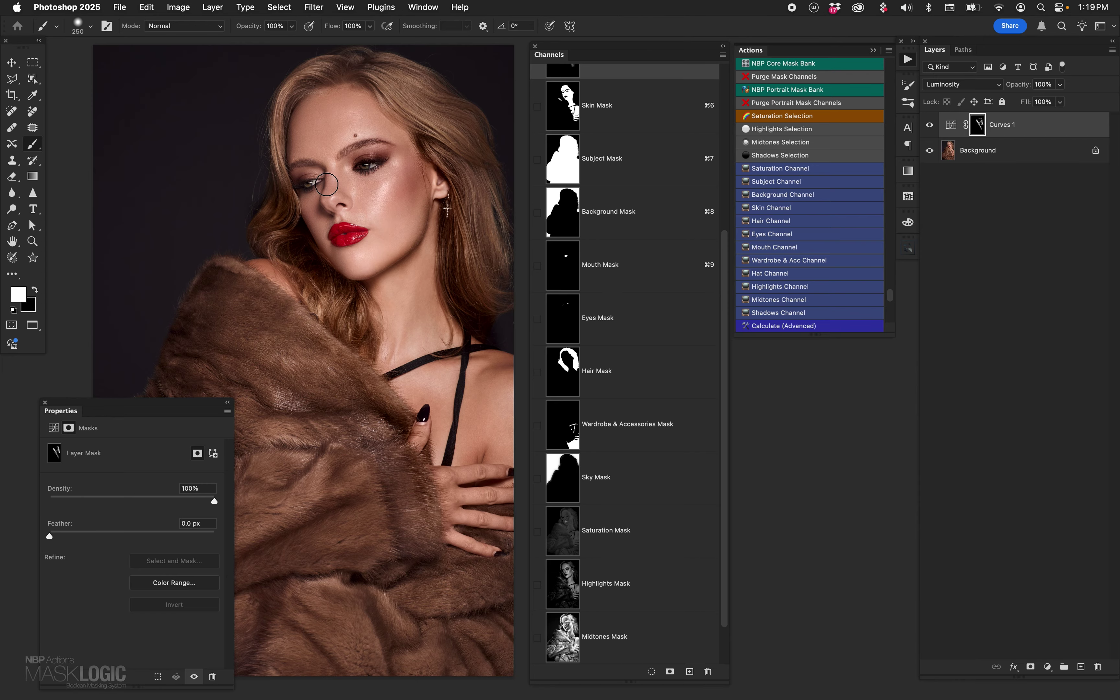
{"action": "left_click_drag", "start_coordinate": [326, 185], "coordinate": [296, 190]}
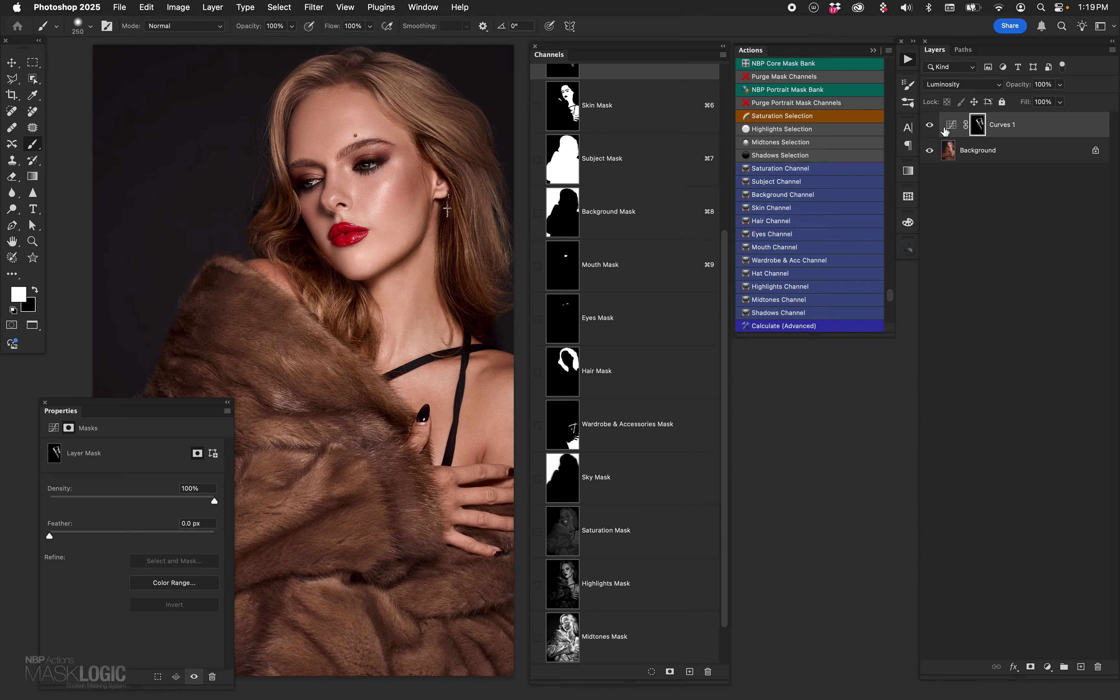
Step: Compare the portrait with and without the Curves layer, clear the selection, and delete the layer
{"action": "left_click", "coordinate": [929, 125]}
{"action": "left_click", "coordinate": [929, 125]}
{"action": "key", "text": "super+h"}
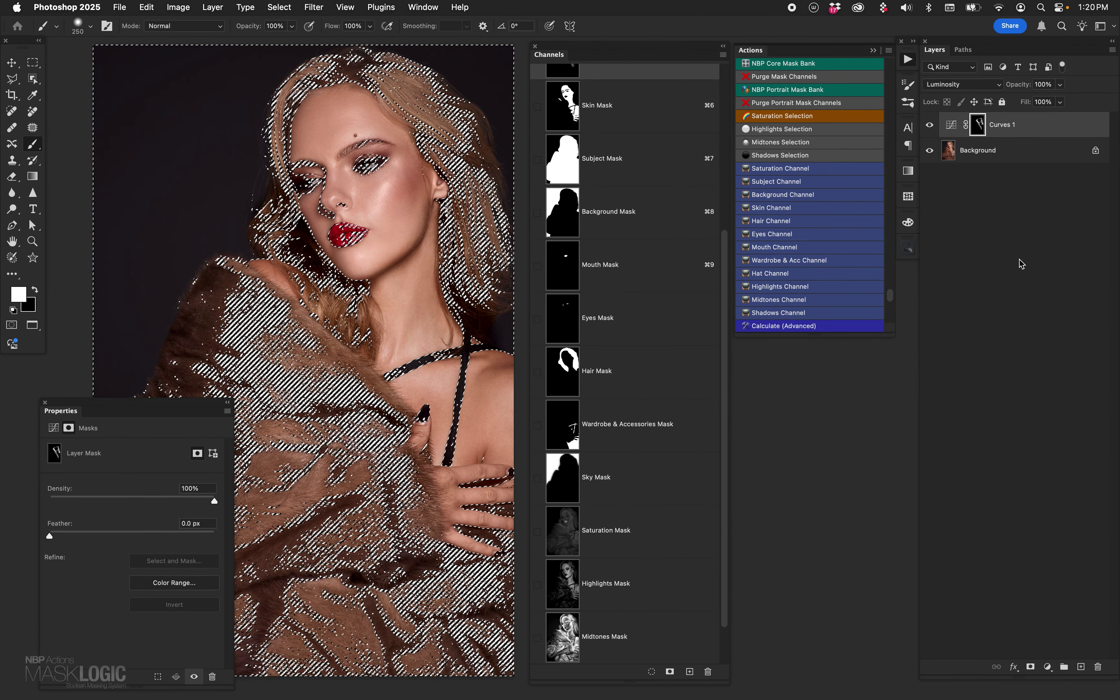
{"action": "key", "text": "super+d"}
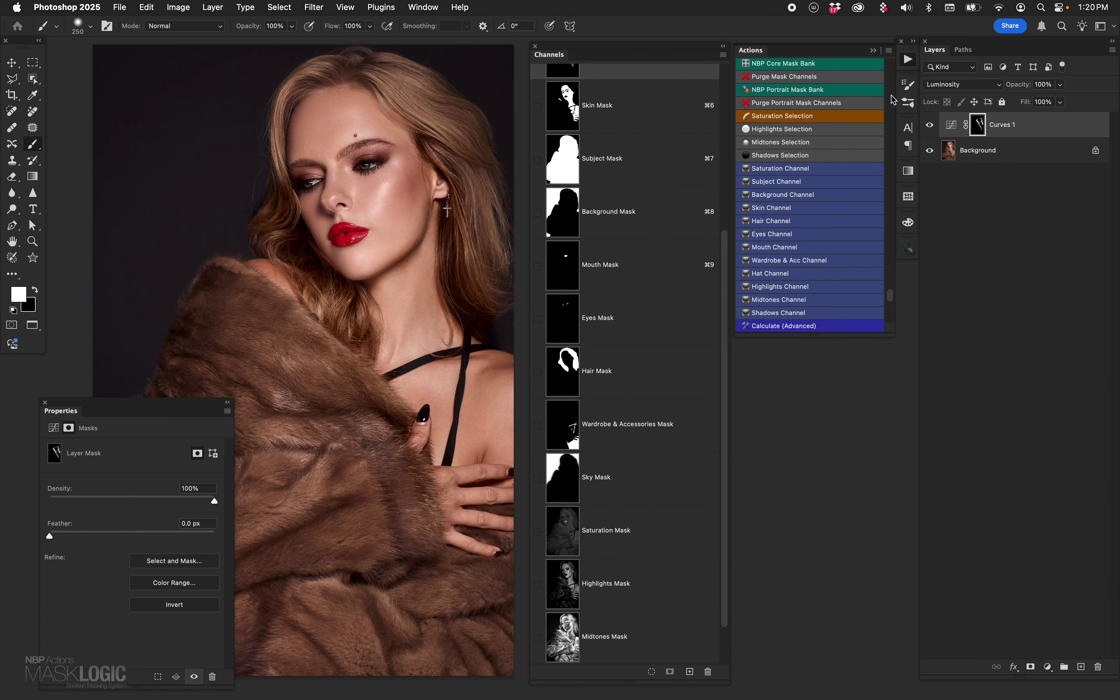
{"action": "left_click_drag", "start_coordinate": [949, 131], "coordinate": [1098, 667]}
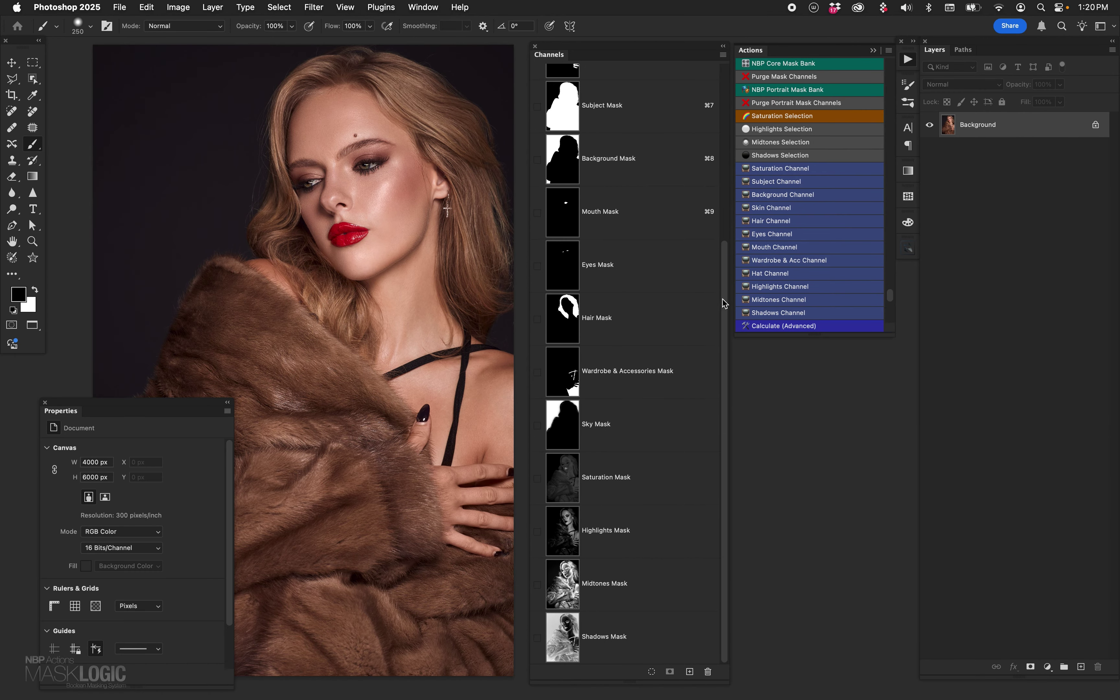
Step: Load the Skin Mask channel as a selection and add the Hair Mask channel to that selection
{"action": "left_click_drag", "start_coordinate": [723, 299], "coordinate": [724, 387]}
{"action": "key", "text": "v"}
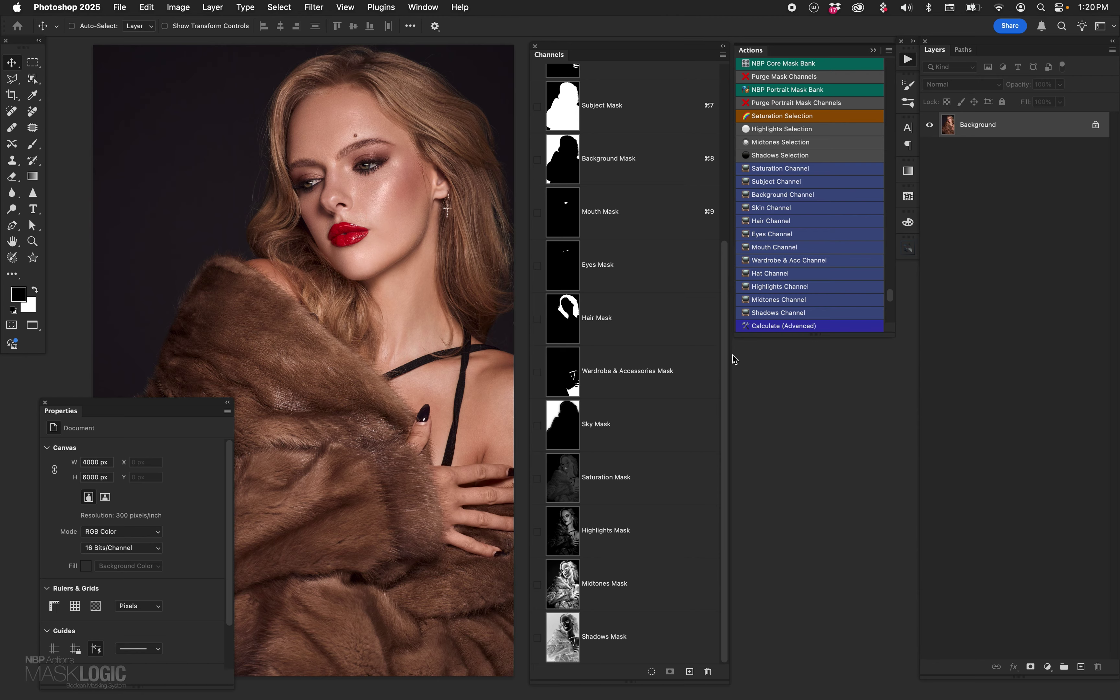
{"action": "left_click_drag", "start_coordinate": [723, 439], "coordinate": [727, 375]}
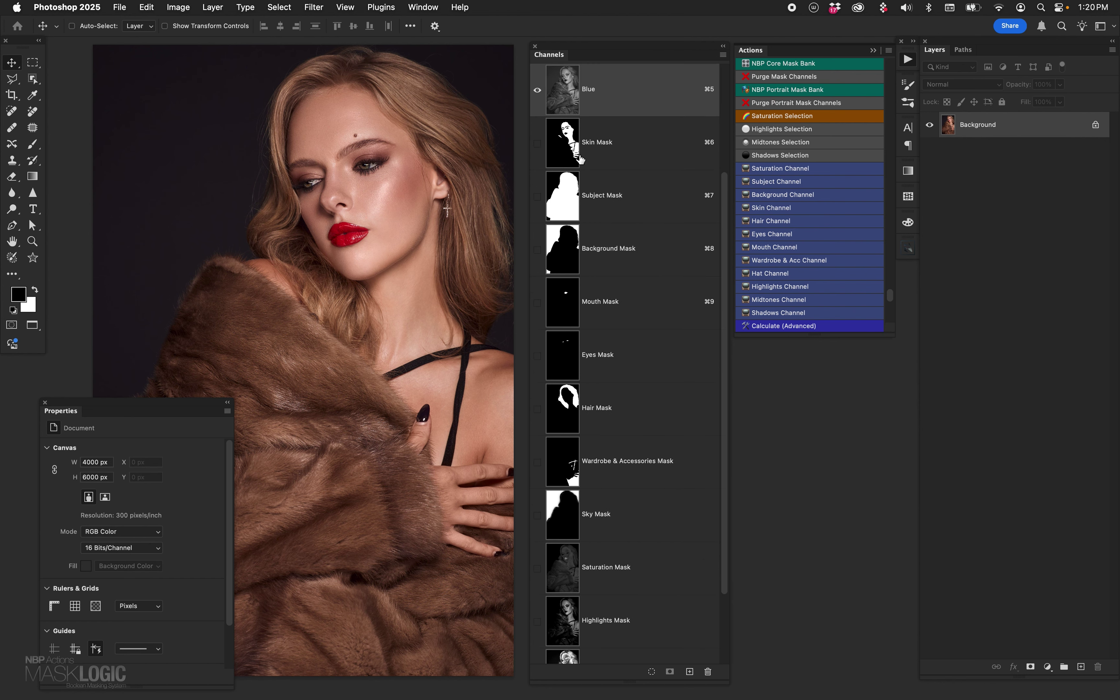
{"action": "left_click_drag", "start_coordinate": [579, 161], "coordinate": [568, 149]}
{"action": "left_click", "coordinate": [560, 147], "text": "super"}
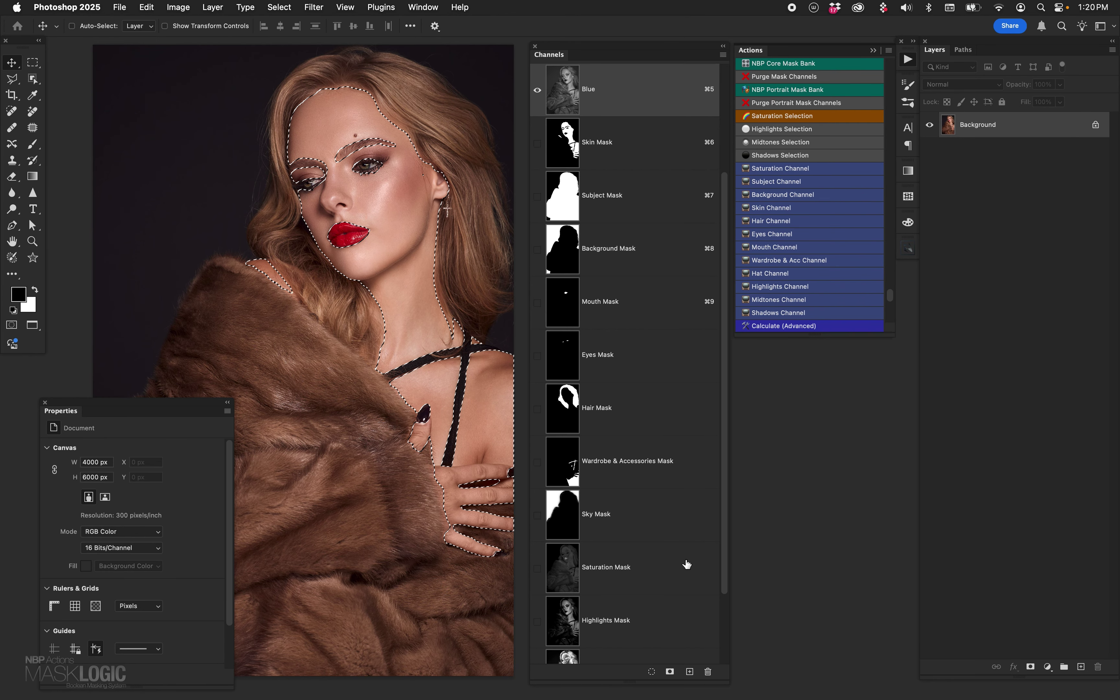
{"action": "left_click_drag", "start_coordinate": [687, 564], "coordinate": [689, 566]}
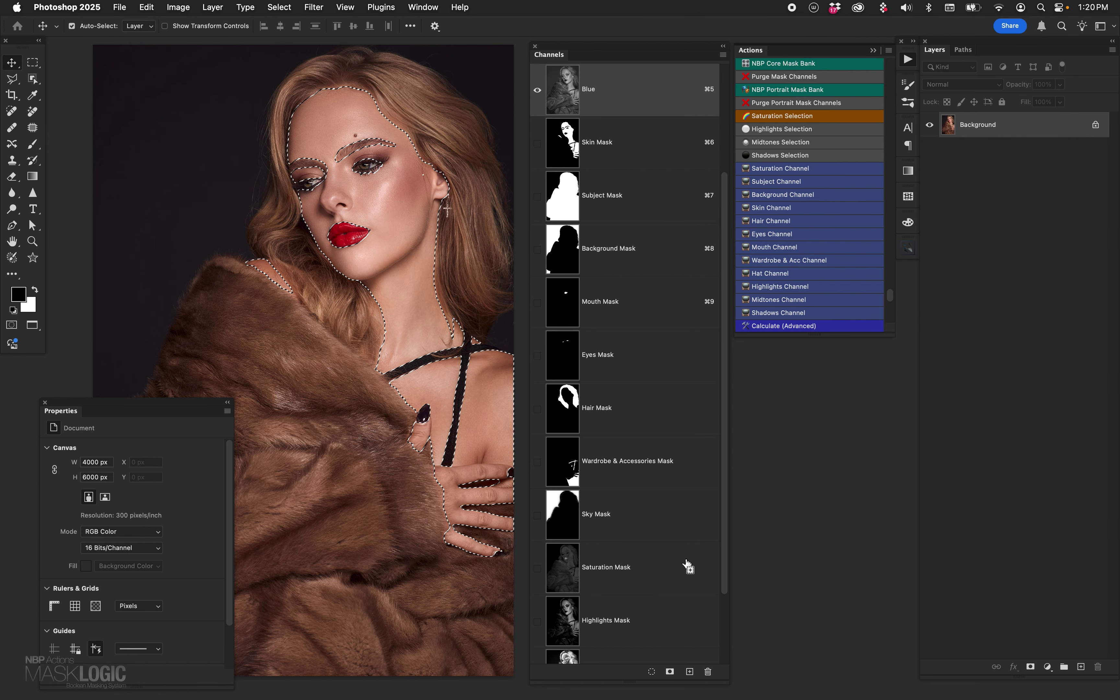
{"action": "left_click_drag", "start_coordinate": [687, 564], "coordinate": [566, 419]}
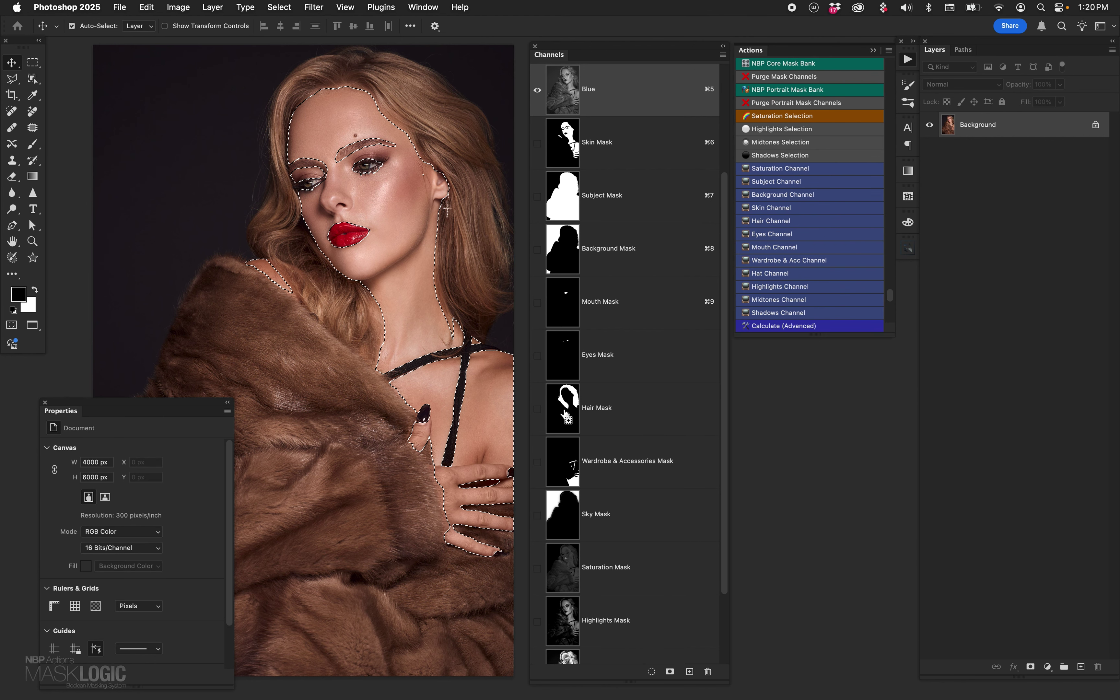
{"action": "left_click", "coordinate": [566, 419], "text": "shift+super"}
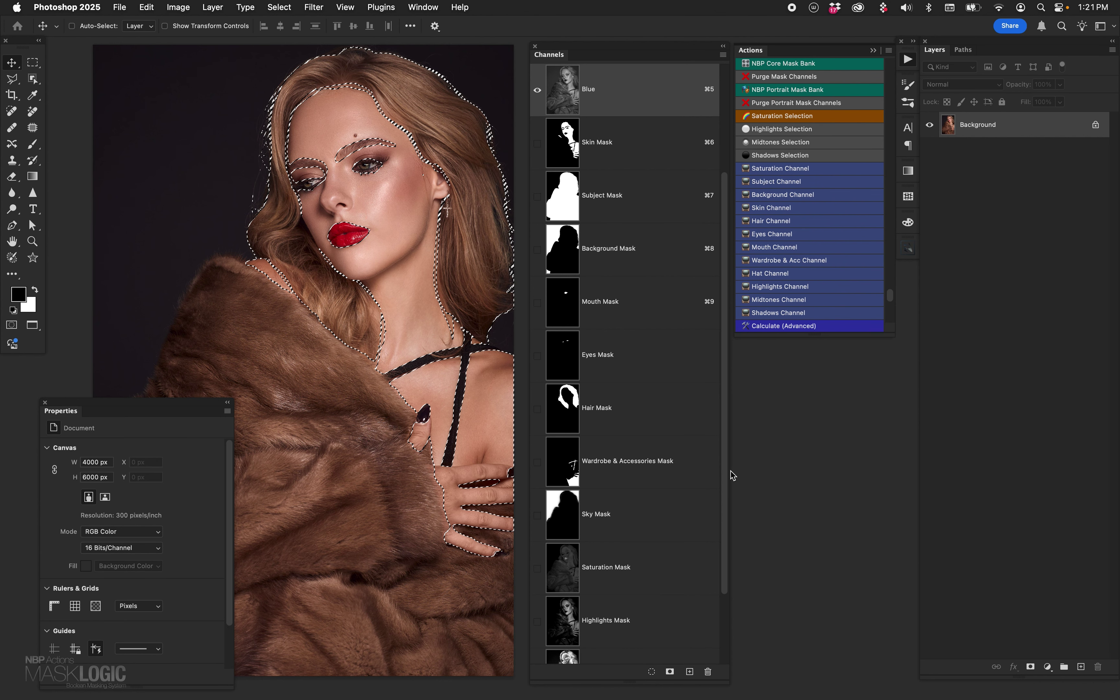
Step: Add a Curves adjustment layer from the combined skin and hair selection, and view its mask on its own
{"action": "left_click", "coordinate": [1049, 666]}
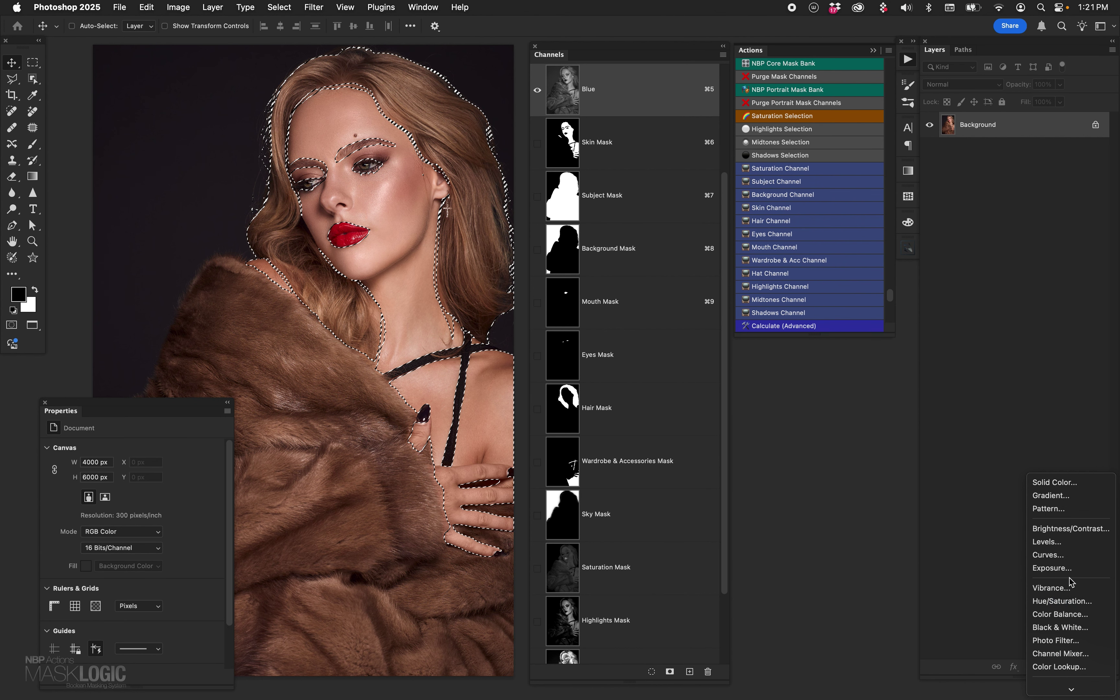
{"action": "left_click", "coordinate": [1076, 551]}
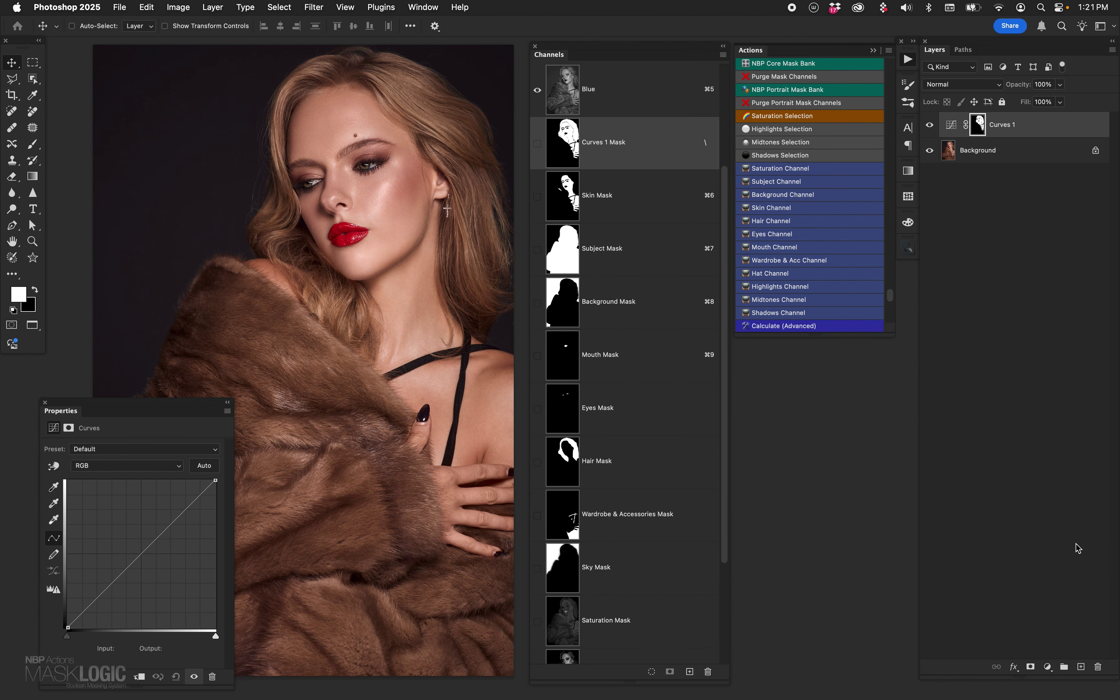
{"action": "left_click", "coordinate": [983, 128], "text": "alt"}
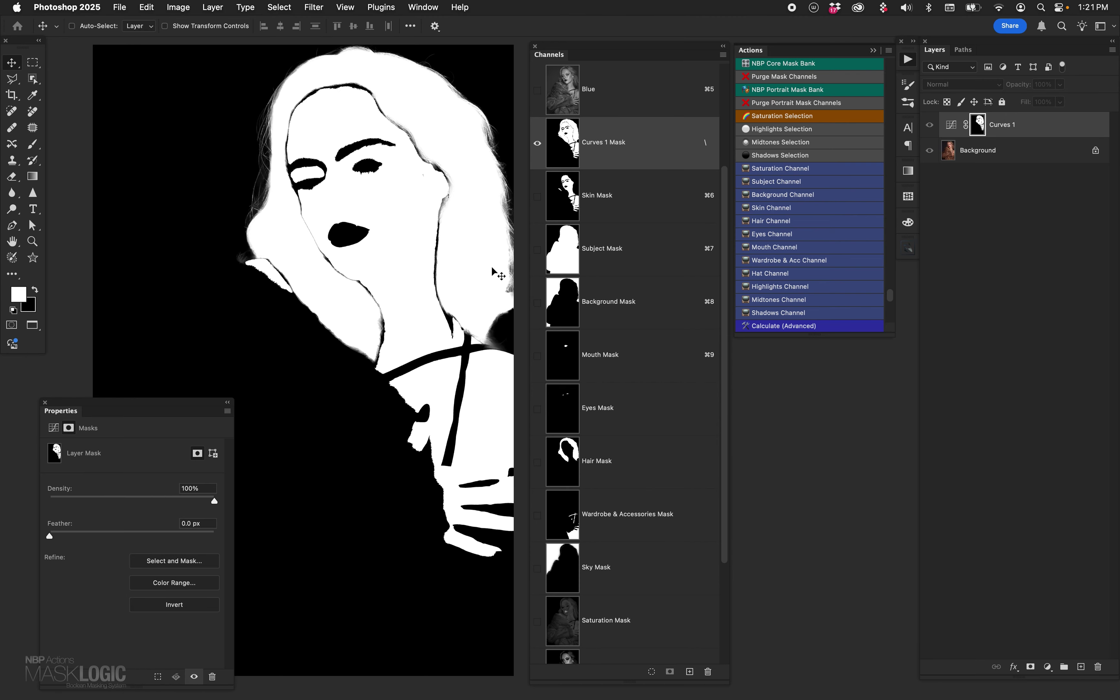
Step: Brighten the skin and hair with a Curves point at input 112, output 145, and delete the Curves layer
{"action": "left_click", "coordinate": [951, 133]}
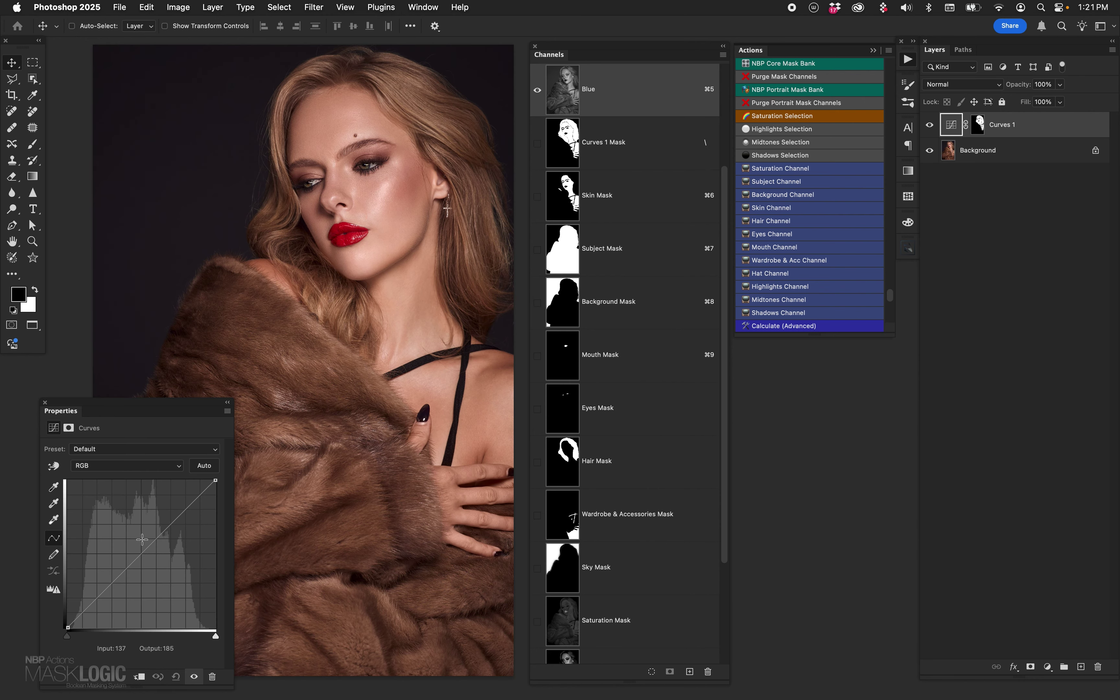
{"action": "mouse_move", "coordinate": [138, 550]}
{"action": "left_mouse_down"}
{"action": "mouse_move", "coordinate": [138, 533]}
{"action": "mouse_move", "coordinate": [145, 553]}
{"action": "mouse_move", "coordinate": [133, 545]}
{"action": "left_mouse_up"}
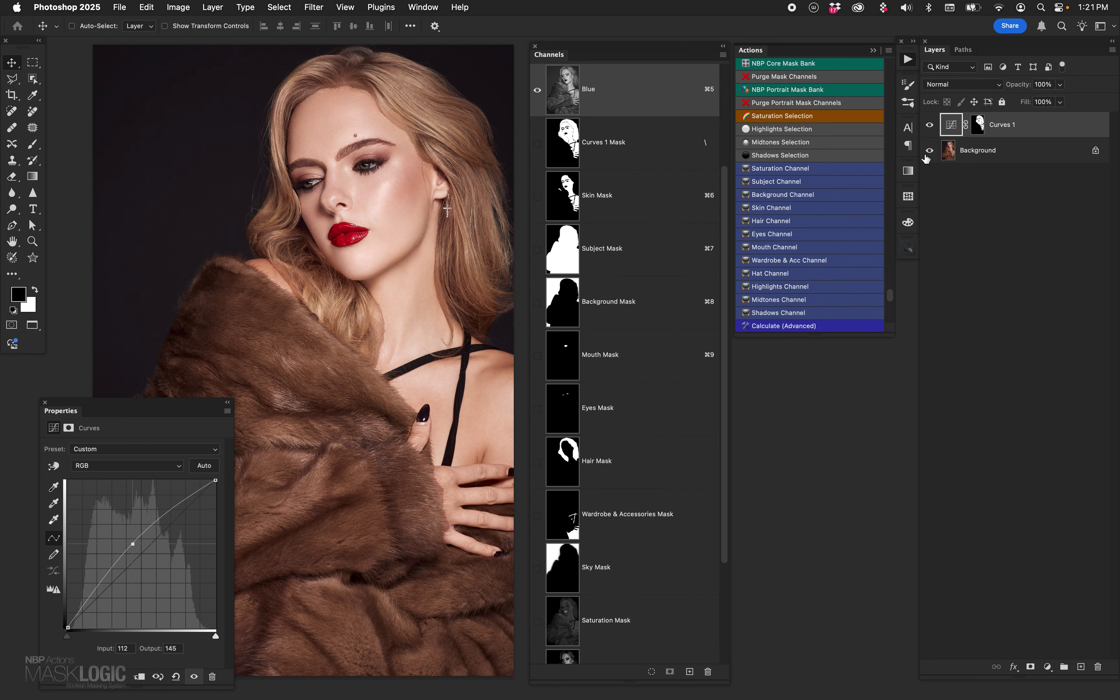
{"action": "left_click_drag", "start_coordinate": [954, 129], "coordinate": [1098, 667]}
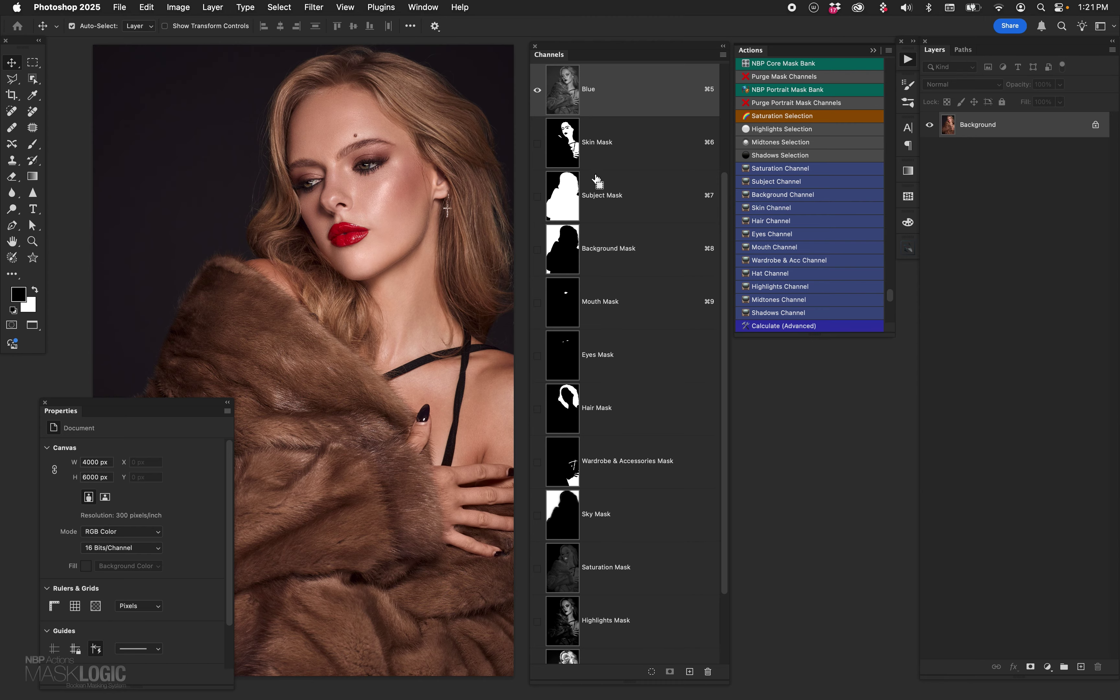
Step: Add a Curves adjustment layer from the Subject Mask selection with the Hair Mask channel subtracted from it
{"action": "left_click", "coordinate": [563, 200], "text": "super"}
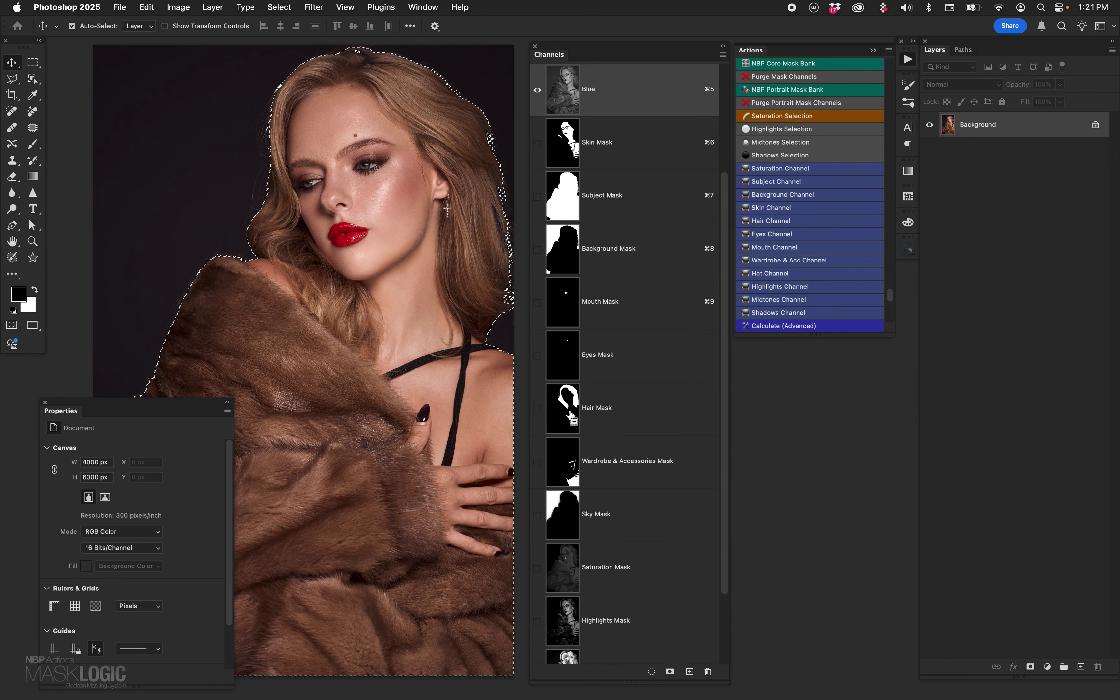
{"action": "left_click", "coordinate": [599, 415], "text": "ctrl+alt"}
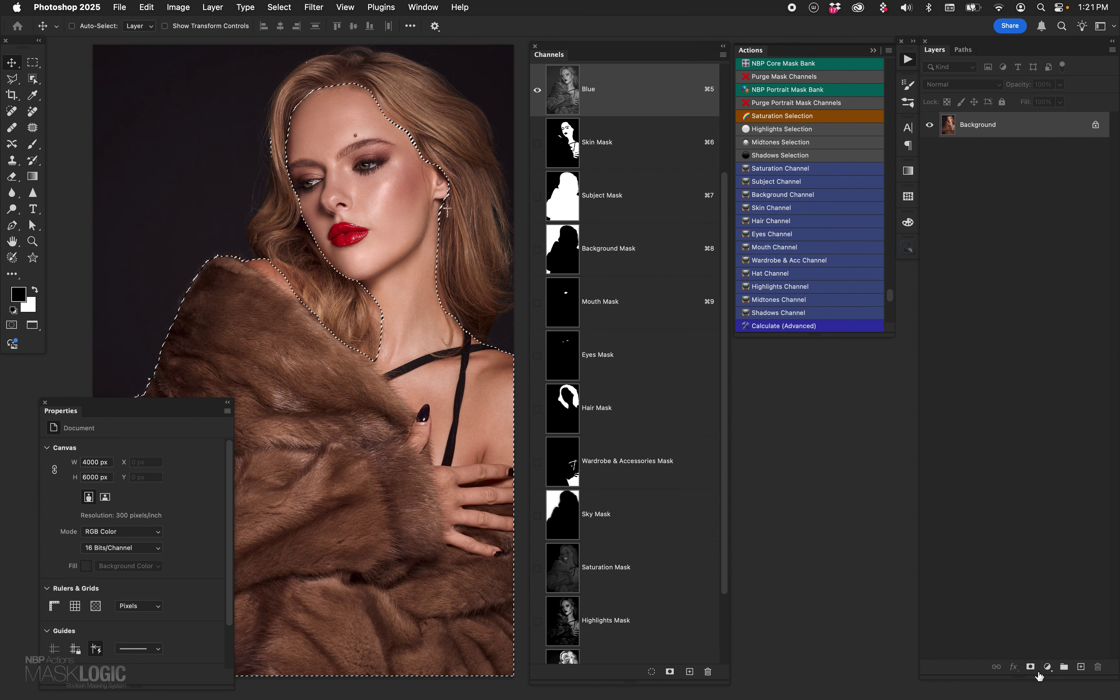
{"action": "left_click", "coordinate": [1047, 666]}
{"action": "left_click", "coordinate": [1063, 556]}
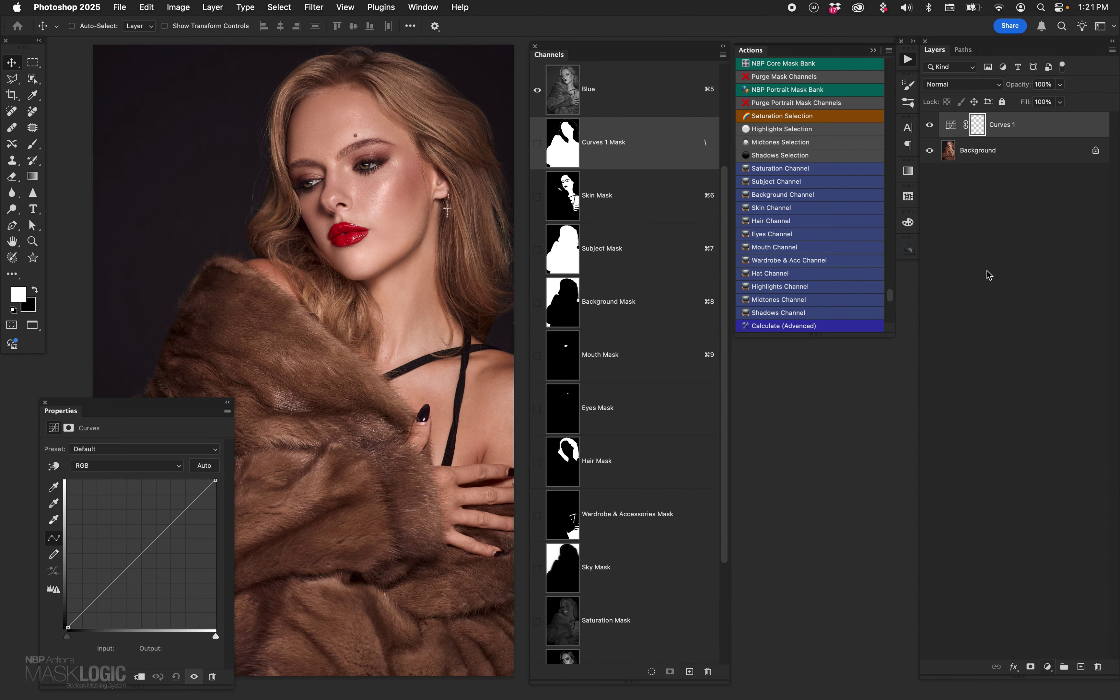
Step: View the Curves layer's mask on its own and paint the leftover hair-edge fringe black with the Brush
{"action": "left_click", "coordinate": [978, 124], "text": "alt"}
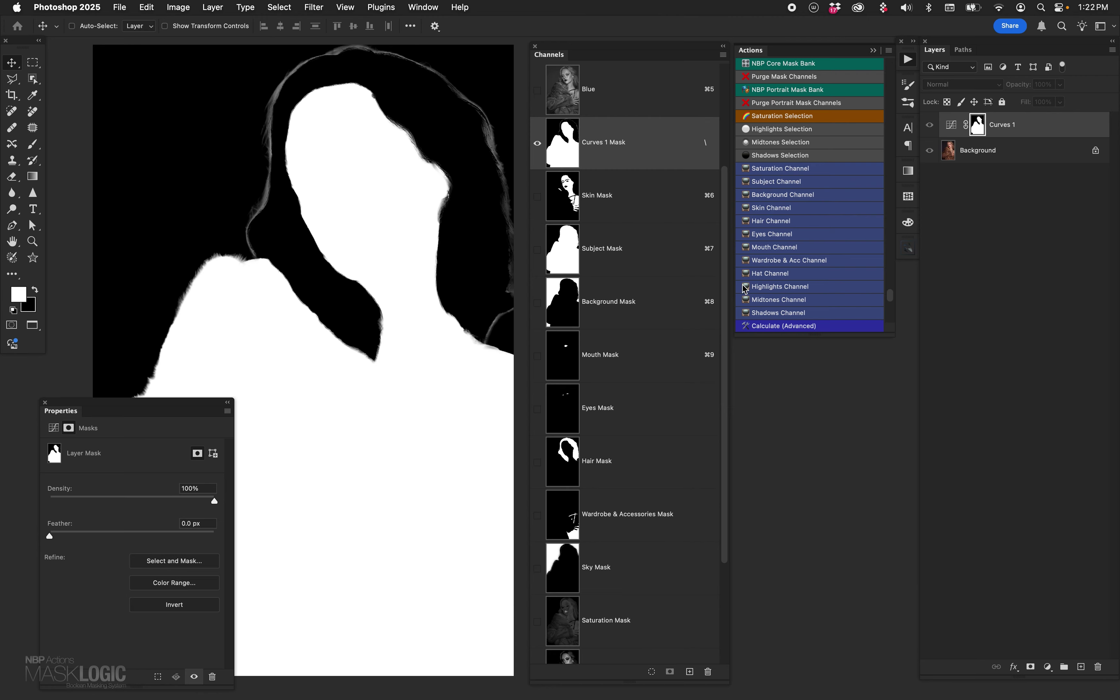
{"action": "key", "text": "b"}
{"action": "key", "text": "x"}
{"action": "mouse_move", "coordinate": [252, 220]}
{"action": "left_mouse_down"}
{"action": "mouse_move", "coordinate": [278, 95]}
{"action": "mouse_move", "coordinate": [274, 108]}
{"action": "mouse_move", "coordinate": [381, 43]}
{"action": "mouse_move", "coordinate": [448, 72]}
{"action": "mouse_move", "coordinate": [488, 138]}
{"action": "mouse_move", "coordinate": [508, 245]}
{"action": "mouse_move", "coordinate": [505, 225]}
{"action": "mouse_move", "coordinate": [505, 313]}
{"action": "mouse_move", "coordinate": [482, 340]}
{"action": "left_mouse_up"}
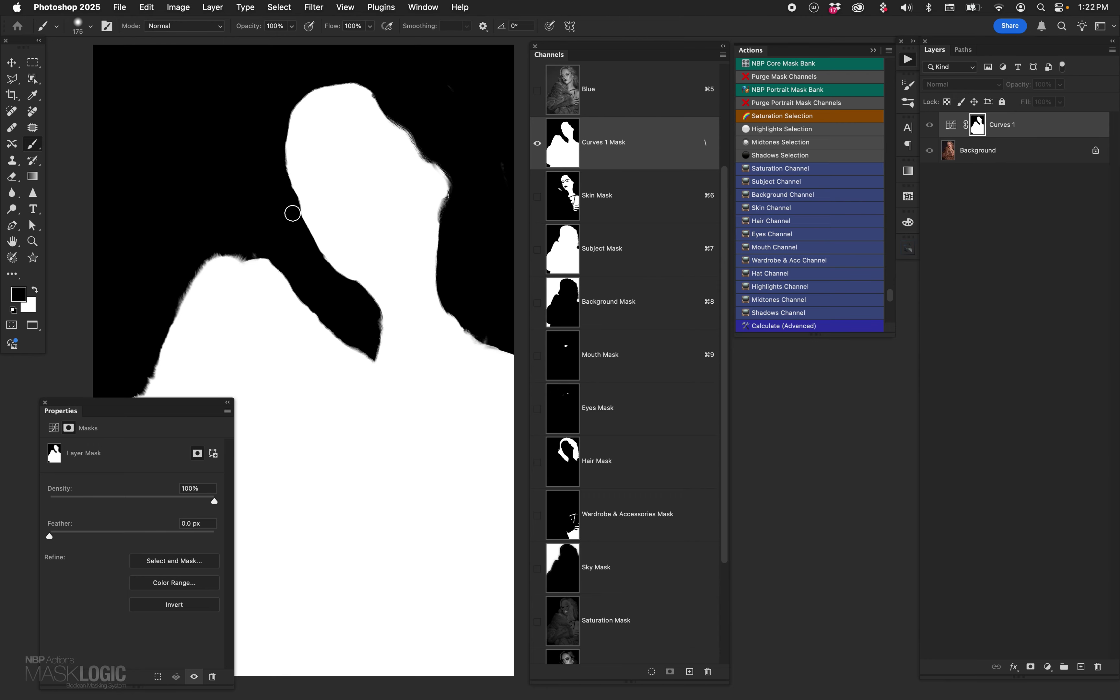
Step: Try a curve adjustment on the subject without the hair, and delete the Curves layer
{"action": "left_click", "coordinate": [951, 125]}
{"action": "left_click_drag", "start_coordinate": [150, 551], "coordinate": [132, 420]}
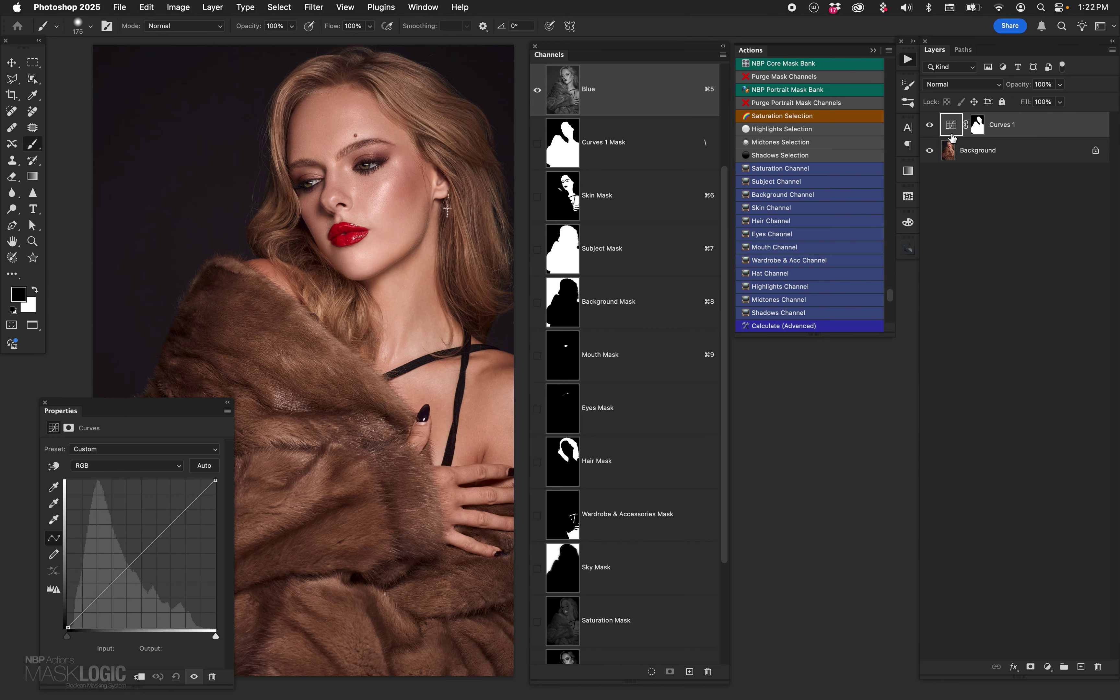
{"action": "left_click_drag", "start_coordinate": [952, 137], "coordinate": [1097, 666]}
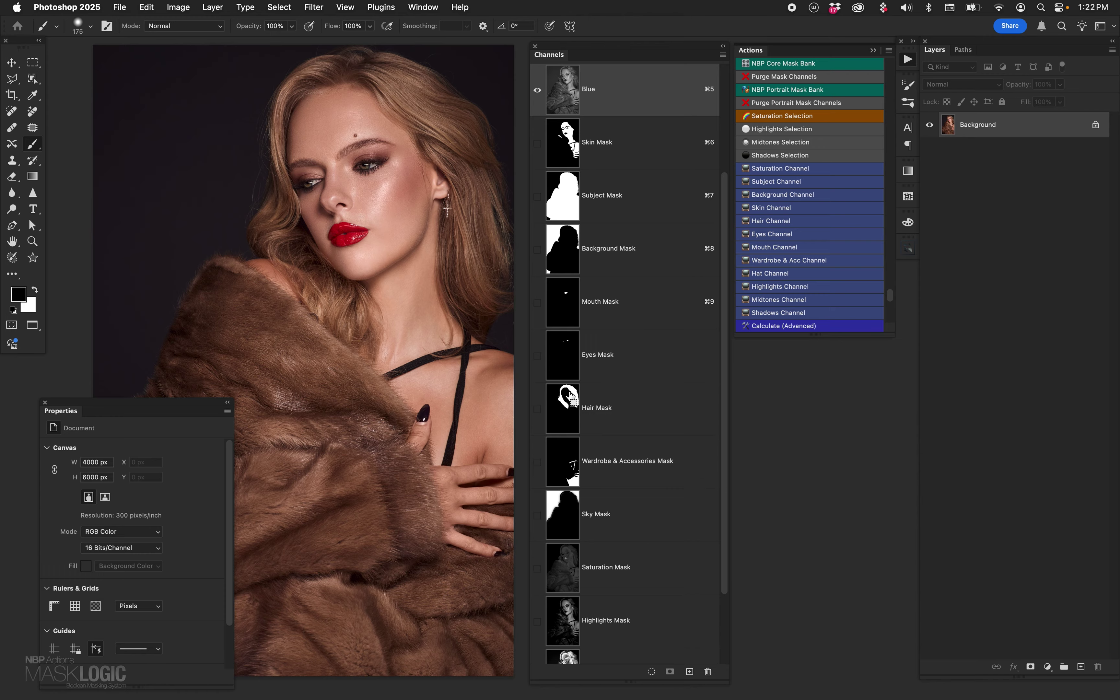
Step: Load the Hair Mask channel as a selection, add the Mouth Mask and Eyes Mask channels, and clear the selection
{"action": "left_click", "coordinate": [567, 406], "text": "super"}
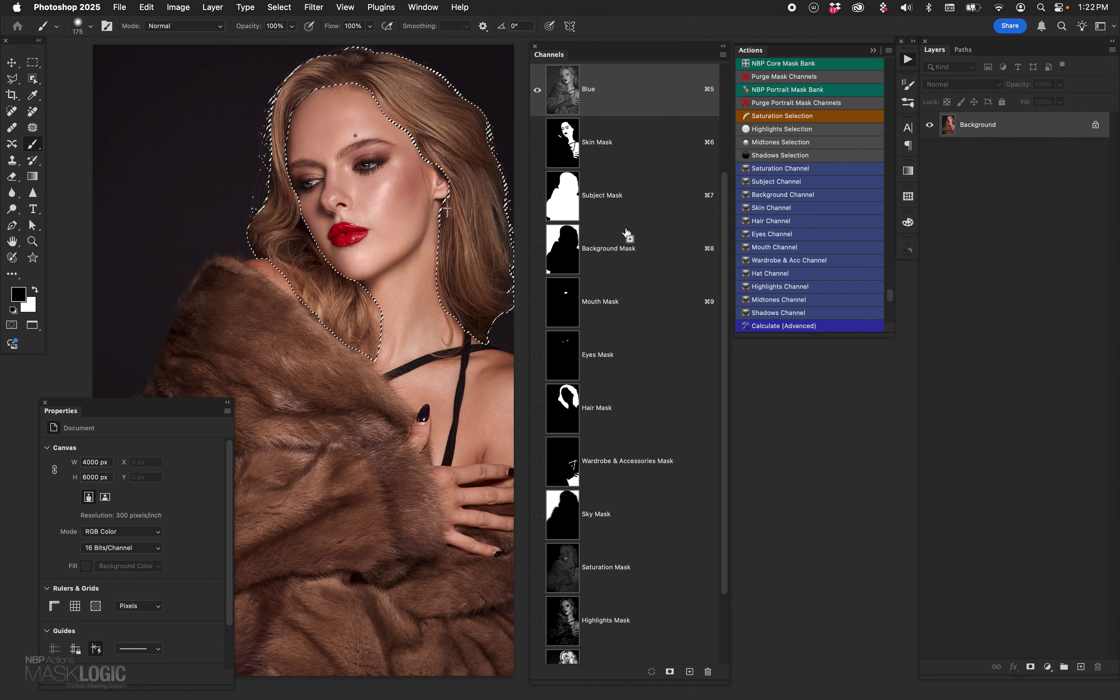
{"action": "left_click", "coordinate": [564, 304], "text": "shift+super"}
{"action": "left_click", "coordinate": [564, 361], "text": "shift+super"}
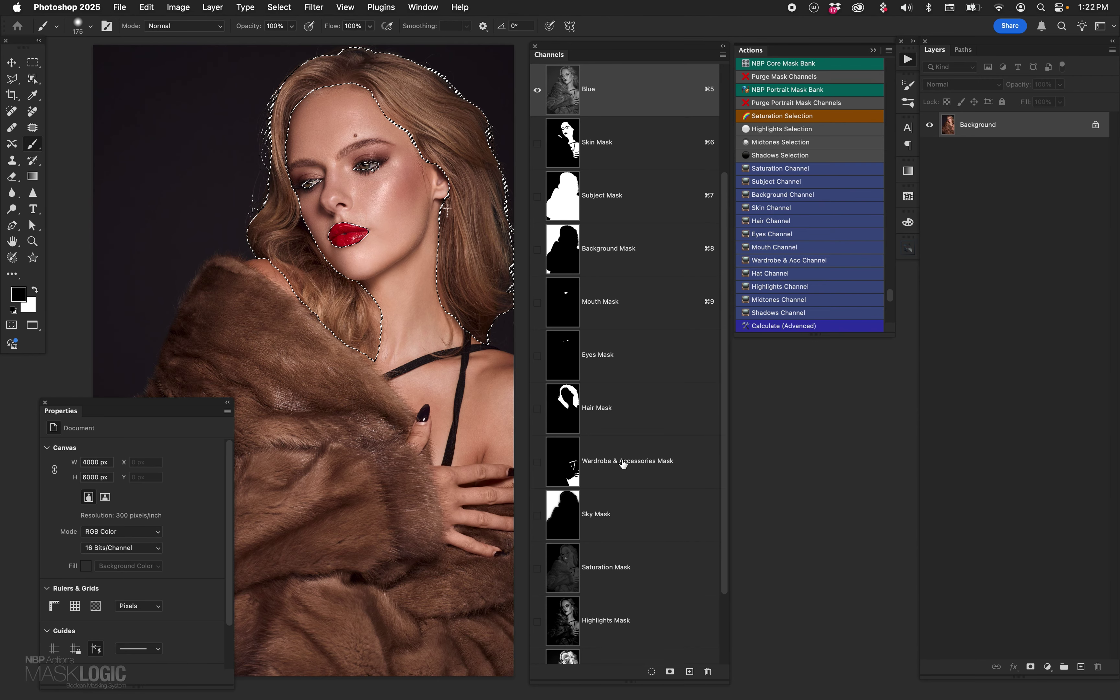
{"action": "key", "text": "super+d"}
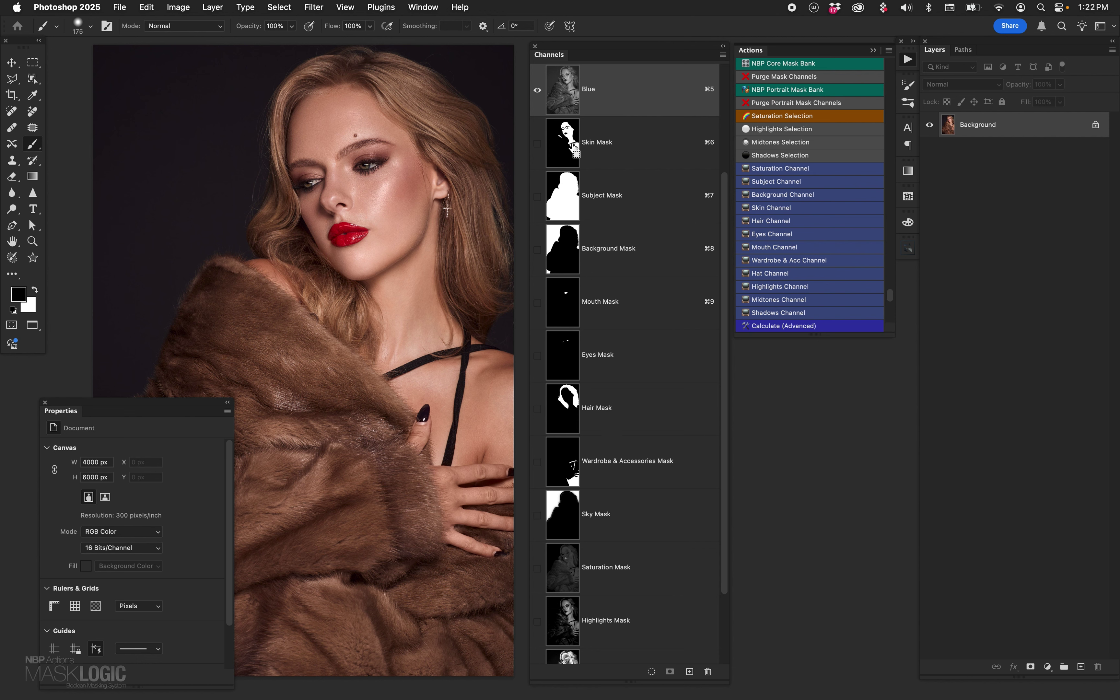
Step: Add a Curves layer from the Subject Mask selection minus the Mouth Mask and Eyes Mask, and check its mask on its own
{"action": "left_click", "coordinate": [569, 207], "text": "super"}
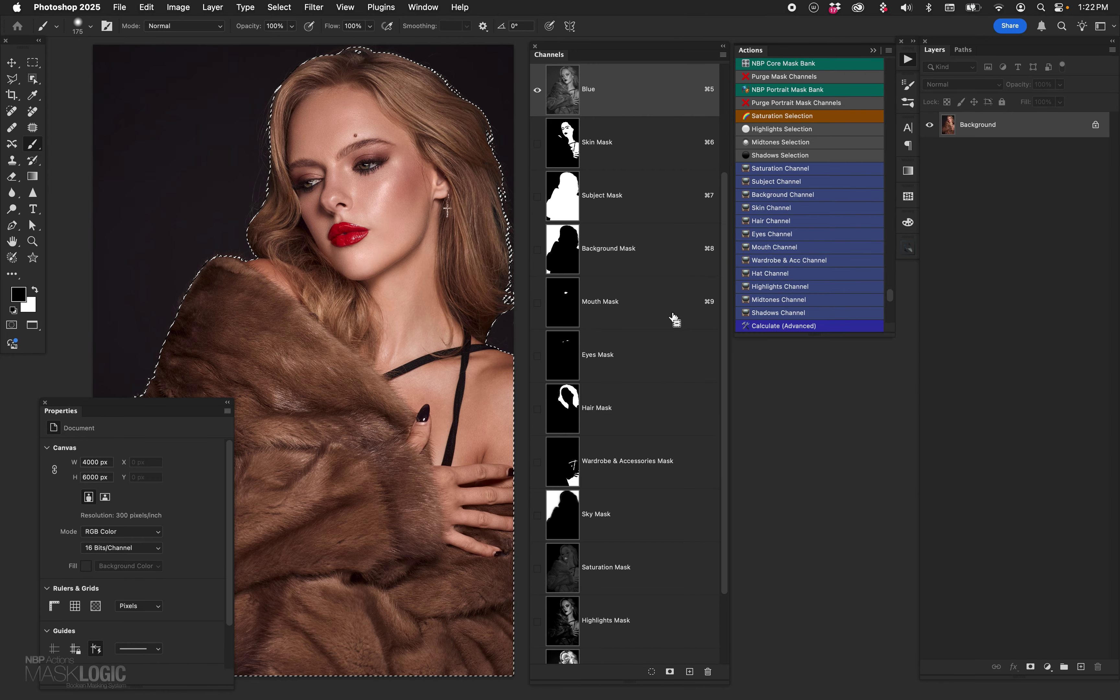
{"action": "left_click", "coordinate": [563, 316], "text": "alt+super"}
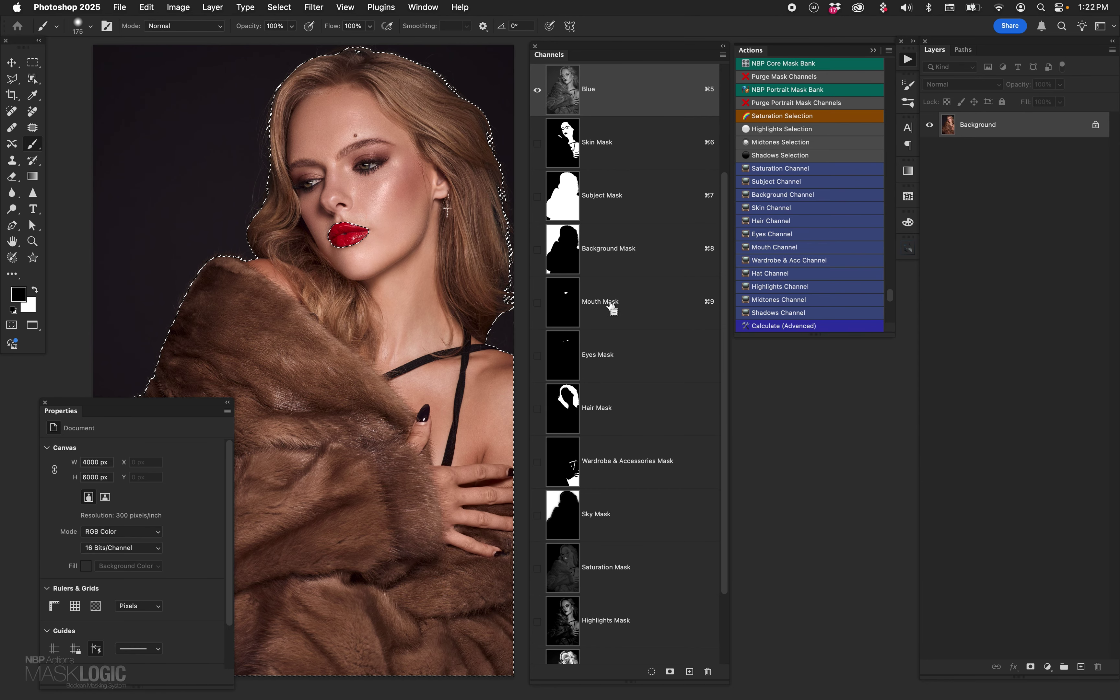
{"action": "left_click", "coordinate": [562, 355], "text": "alt+super"}
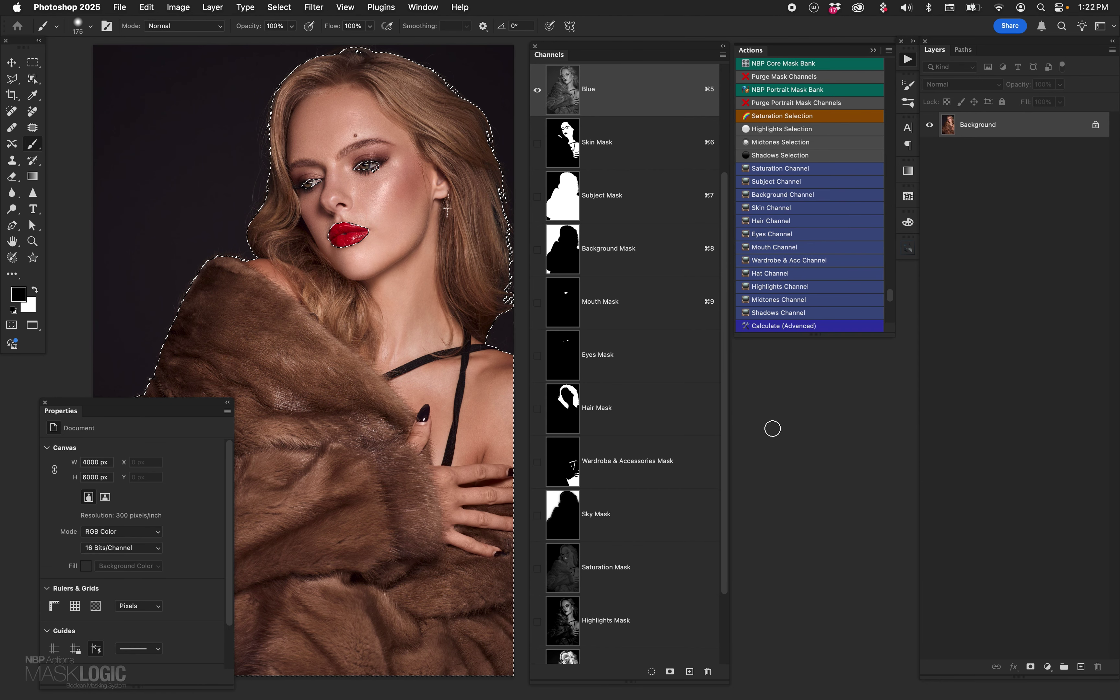
{"action": "left_click", "coordinate": [1048, 667]}
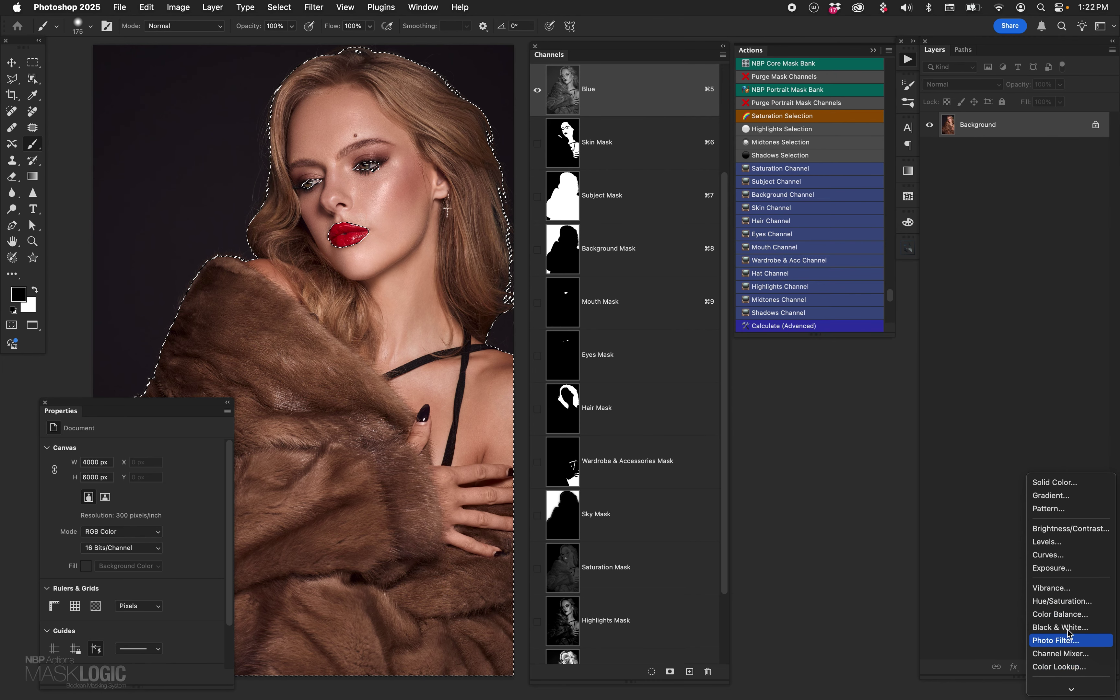
{"action": "left_click", "coordinate": [1073, 559]}
{"action": "left_click", "coordinate": [974, 131], "text": "alt"}
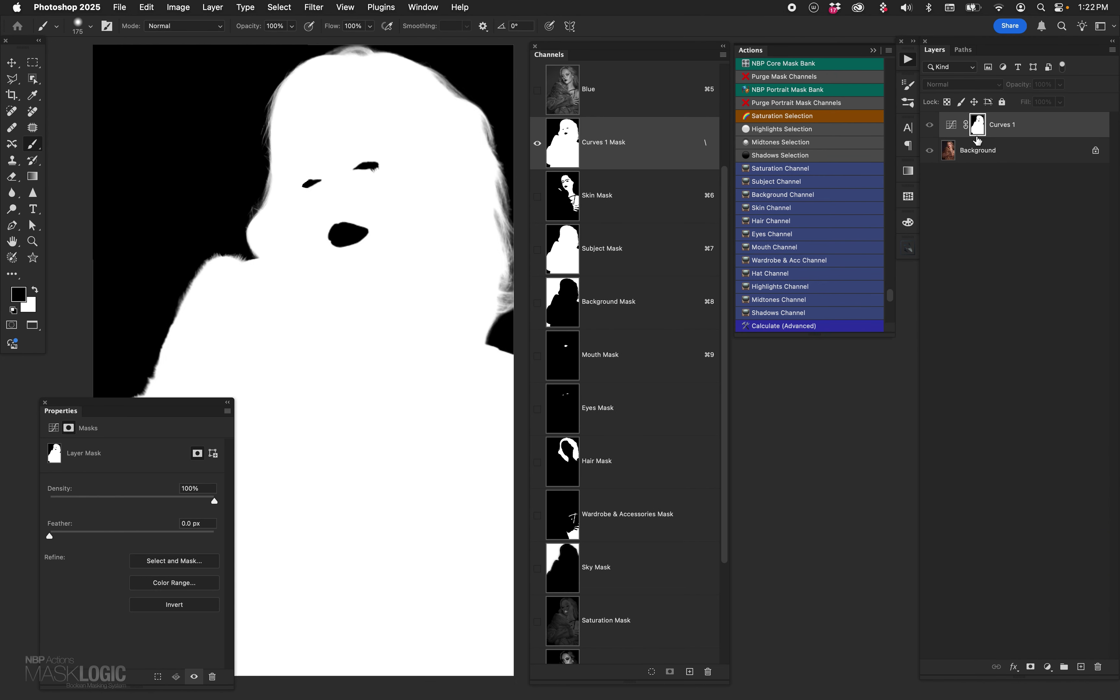
{"action": "left_click", "coordinate": [980, 131], "text": "alt"}
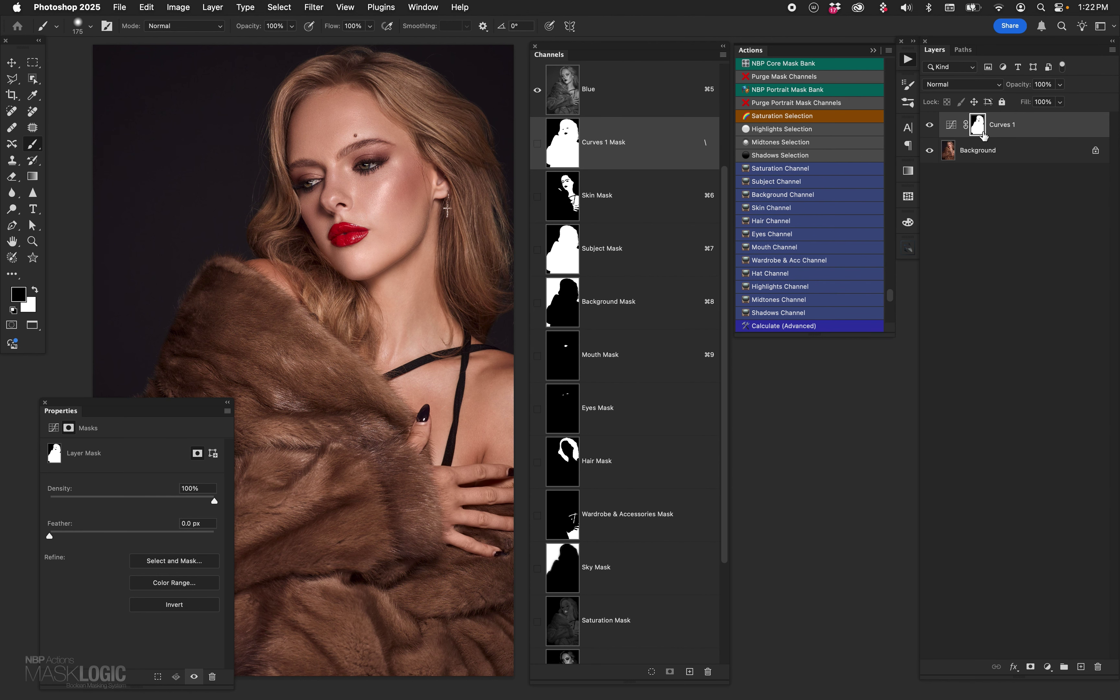
Step: Try a curve adjustment on the subject without mouth and eyes, delete the Curves layer, and switch to the Move tool
{"action": "left_click", "coordinate": [951, 126]}
{"action": "mouse_move", "coordinate": [139, 556]}
{"action": "left_mouse_down"}
{"action": "mouse_move", "coordinate": [132, 545]}
{"action": "mouse_move", "coordinate": [155, 568]}
{"action": "left_mouse_up"}
{"action": "left_click_drag", "start_coordinate": [951, 132], "coordinate": [1097, 667]}
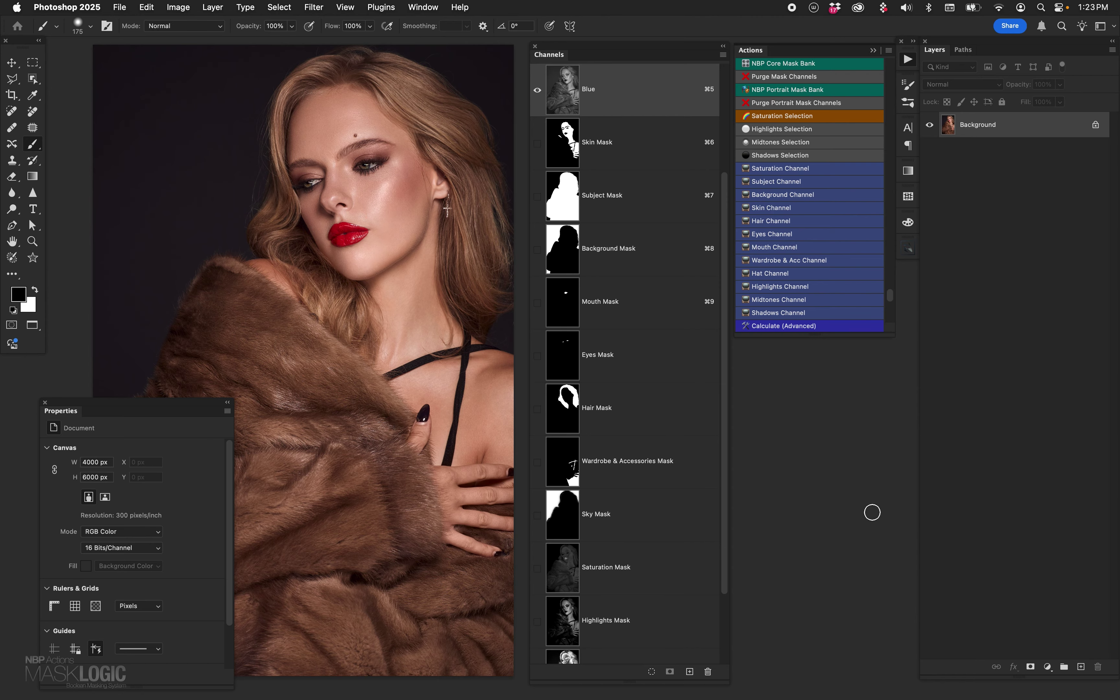
{"action": "key", "text": "v"}
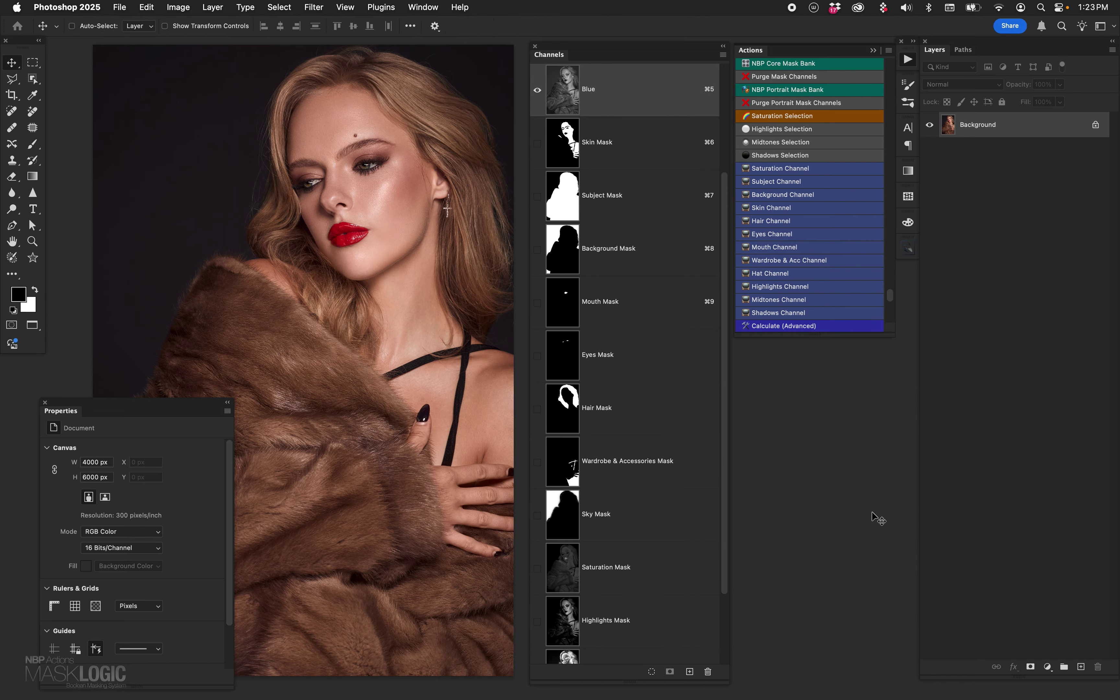
Step: Load the Skin Mask channel as a selection and add the Hair Mask channel to it
{"action": "left_click", "coordinate": [573, 168], "text": "super"}
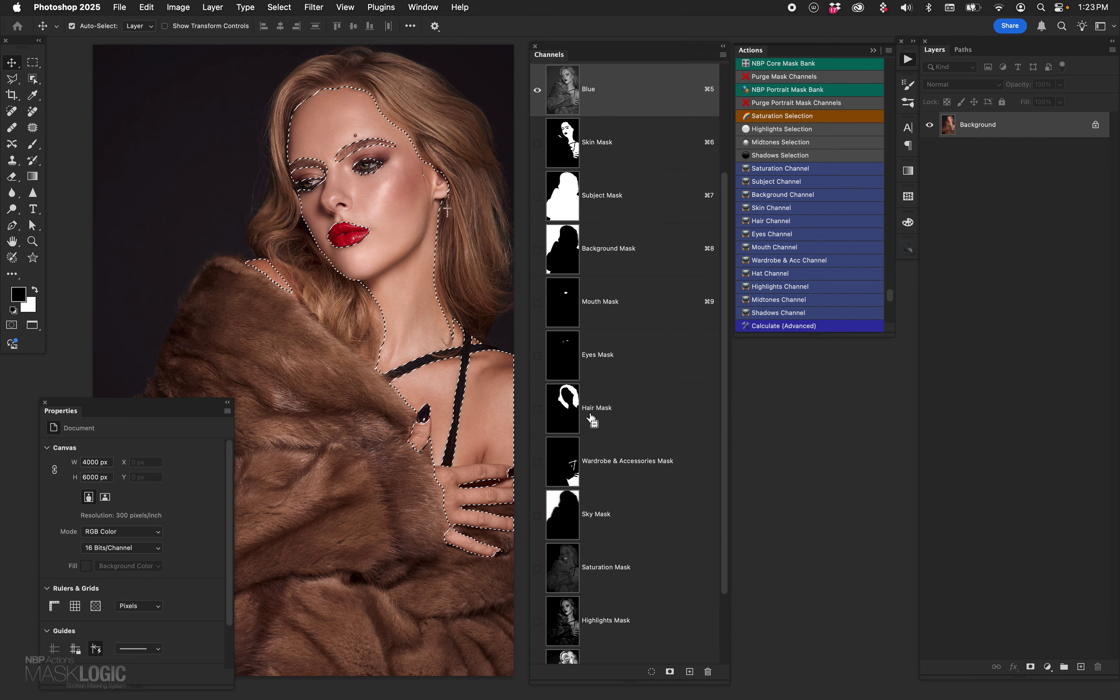
{"action": "double_click", "coordinate": [573, 411]}
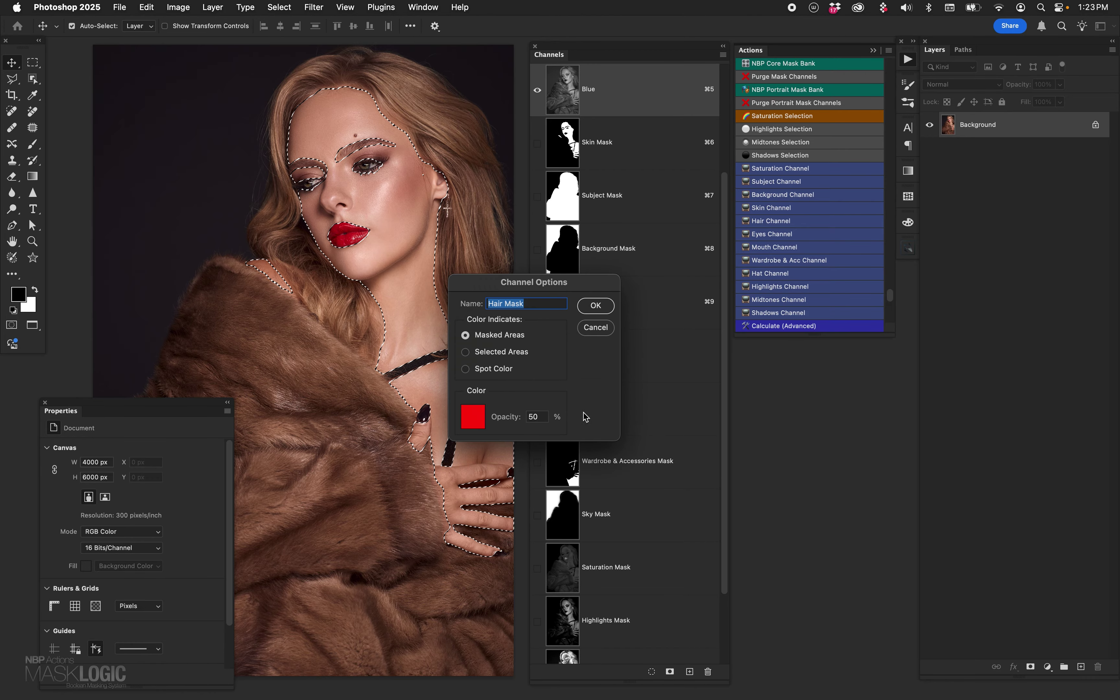
{"action": "left_click", "coordinate": [595, 328]}
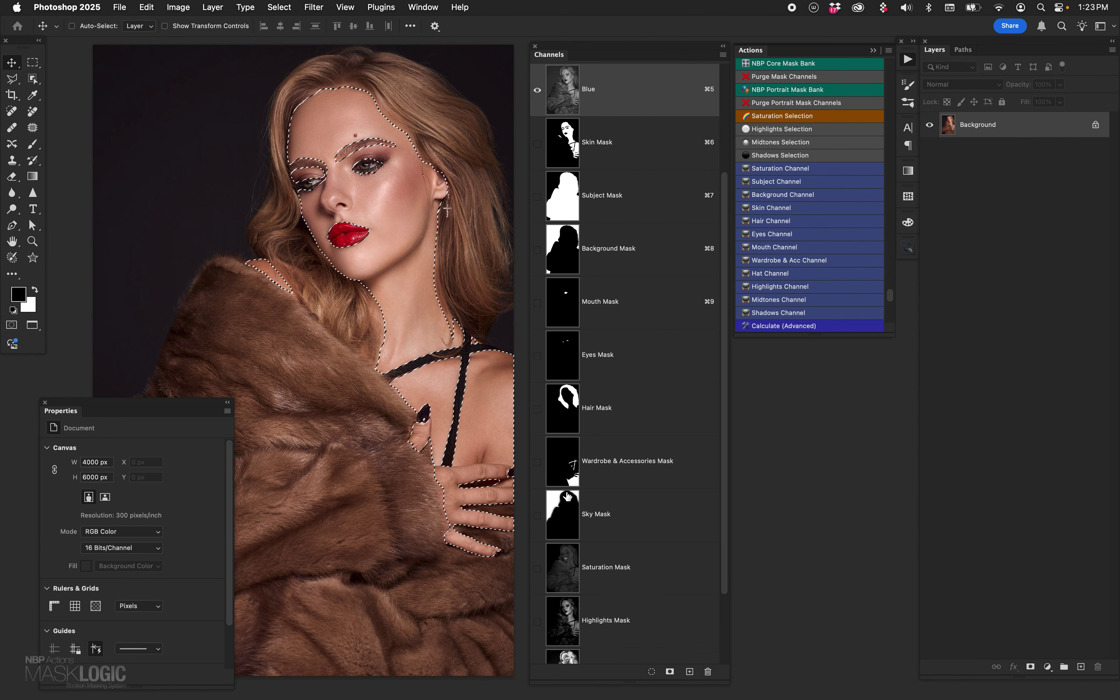
{"action": "left_click", "coordinate": [564, 412], "text": "shift+super"}
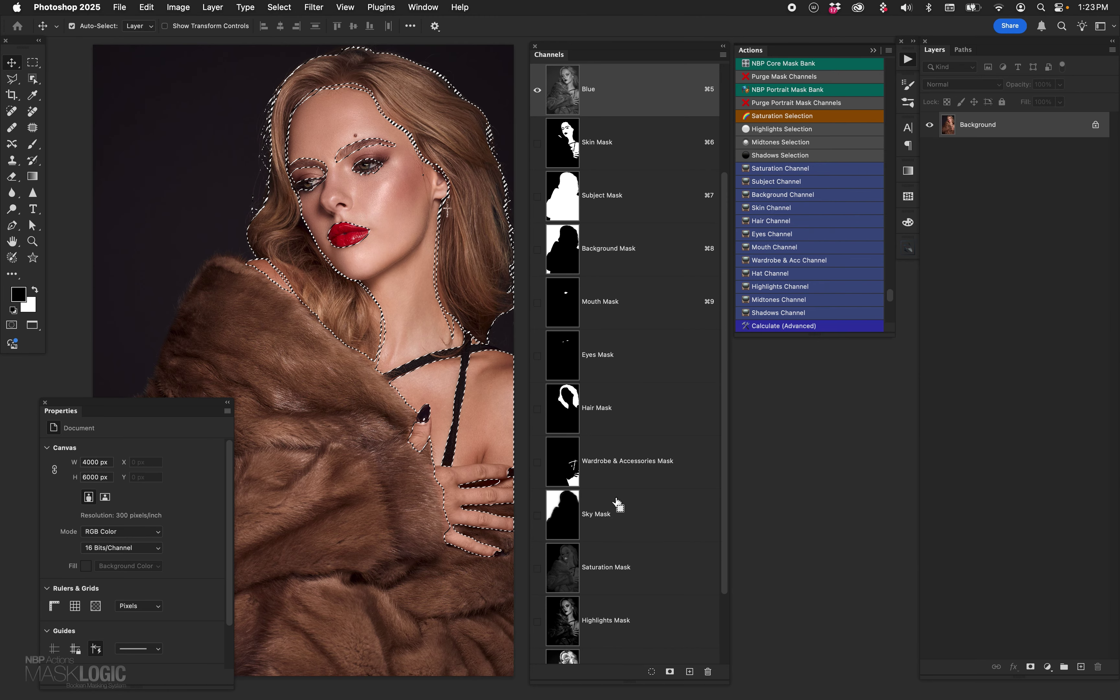
Step: Load the Subject Mask channel as a selection, subtract the Skin Mask channel, and clear the selection
{"action": "left_click", "coordinate": [561, 202], "text": "super"}
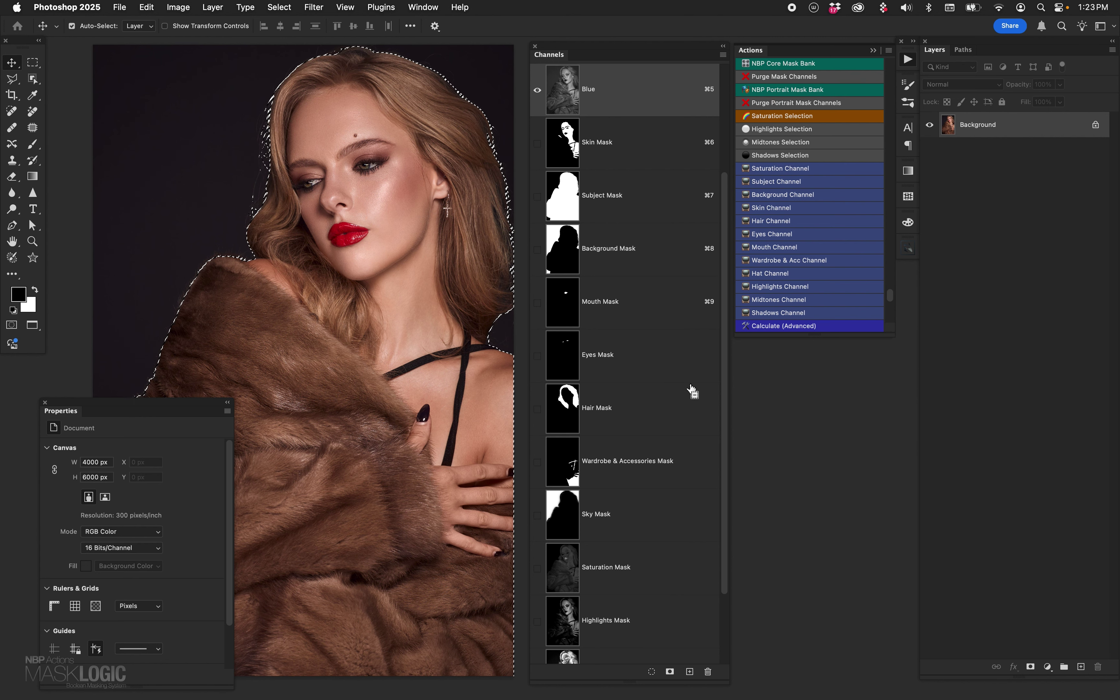
{"action": "left_click", "coordinate": [568, 156], "text": "alt+super"}
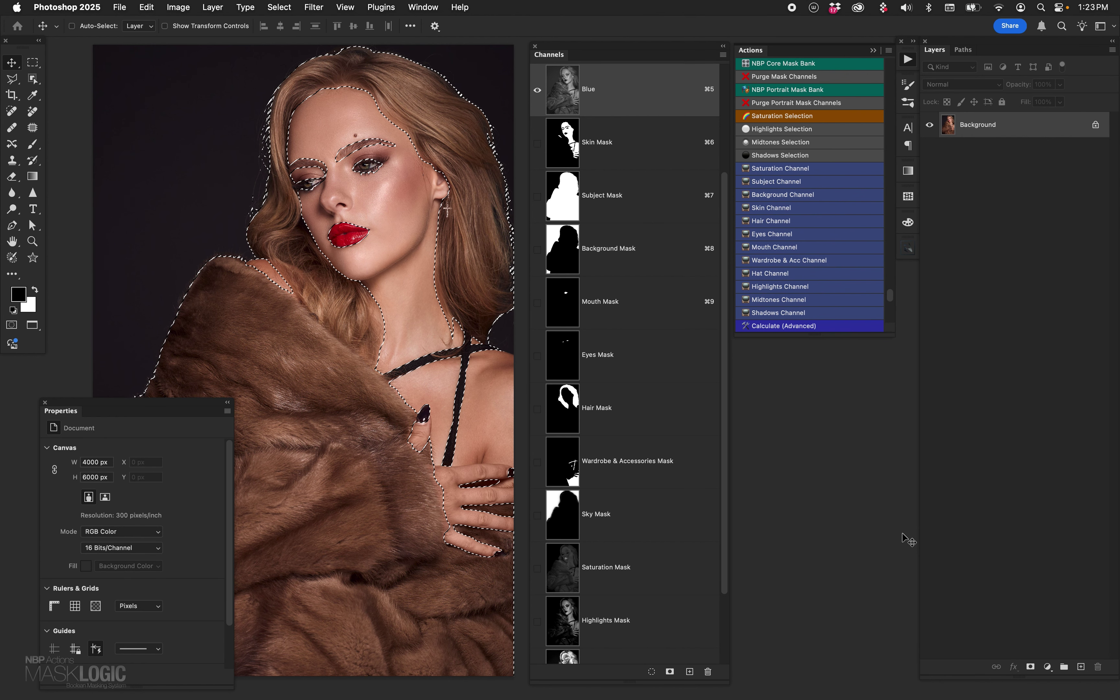
{"action": "key", "text": "super+d"}
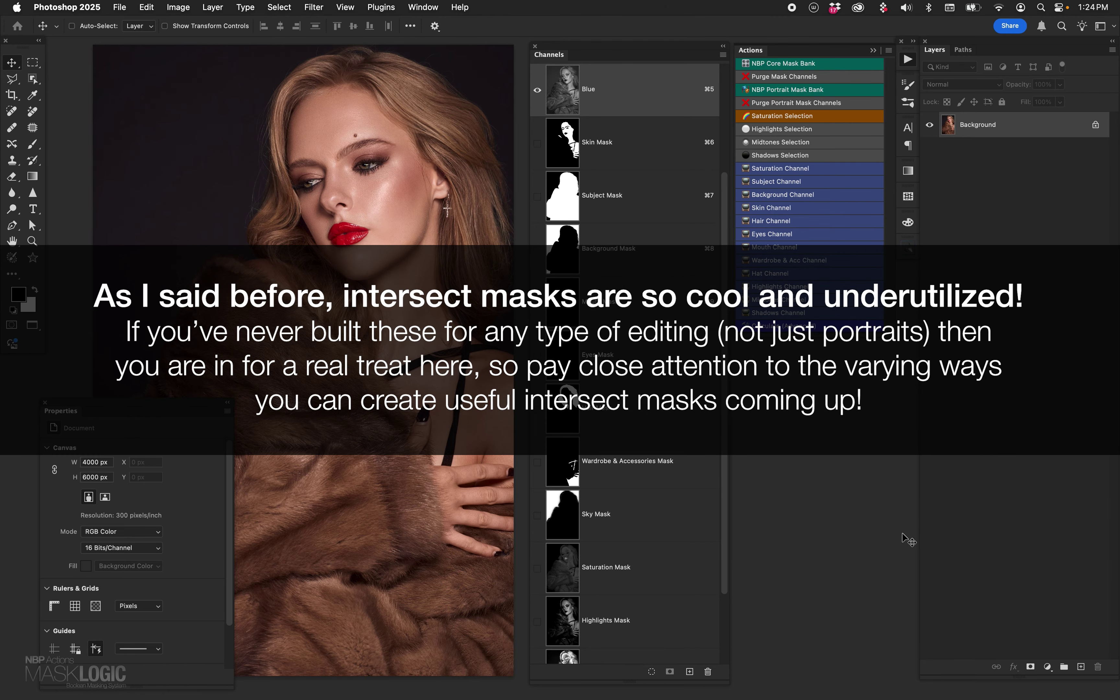
Step: Examine the remaining mask channels and the extended list of combined Subject, Skin, Background, Sky and Hair actions
{"action": "left_click_drag", "start_coordinate": [726, 385], "coordinate": [737, 538]}
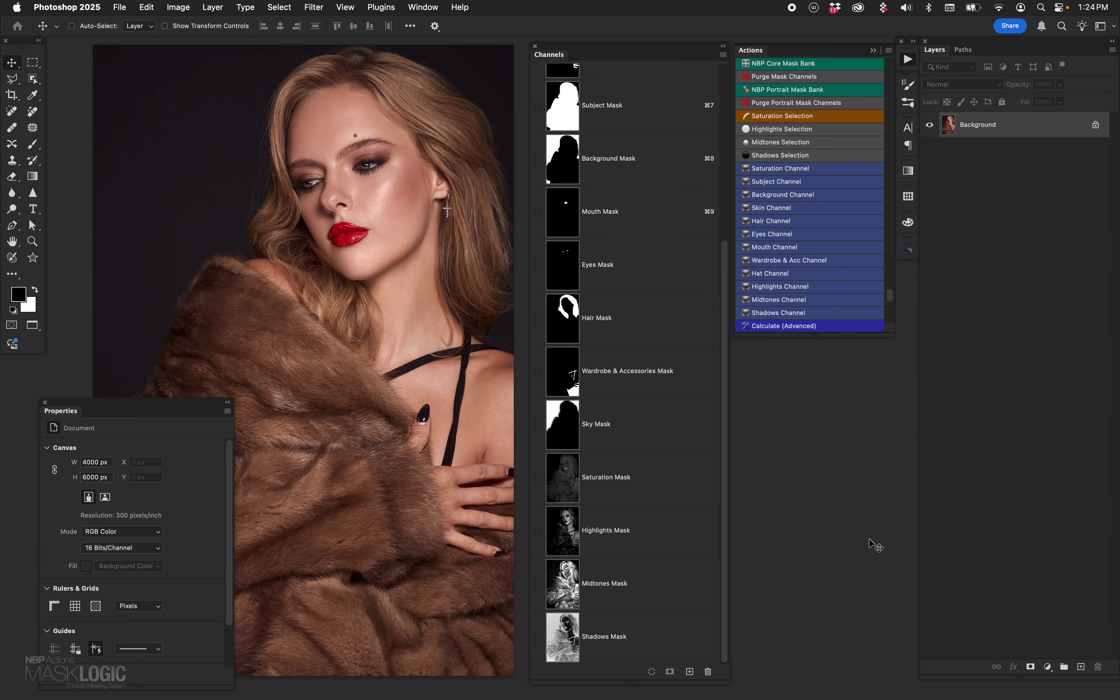
{"action": "left_click_drag", "start_coordinate": [858, 337], "coordinate": [888, 695]}
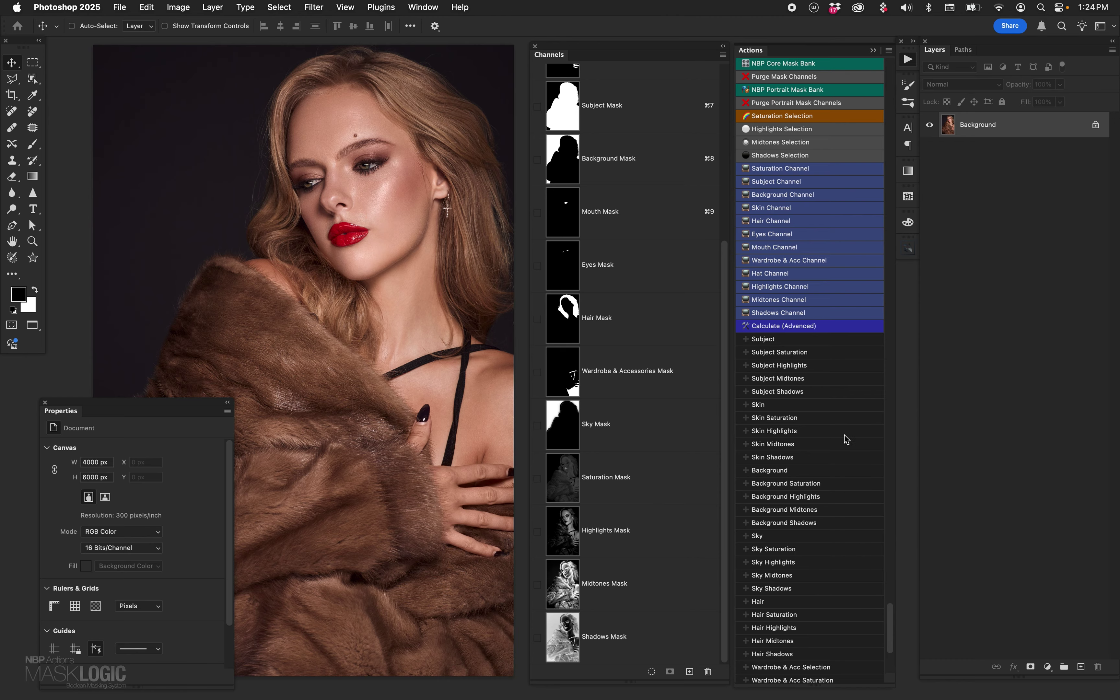
{"action": "left_click_drag", "start_coordinate": [872, 686], "coordinate": [863, 334]}
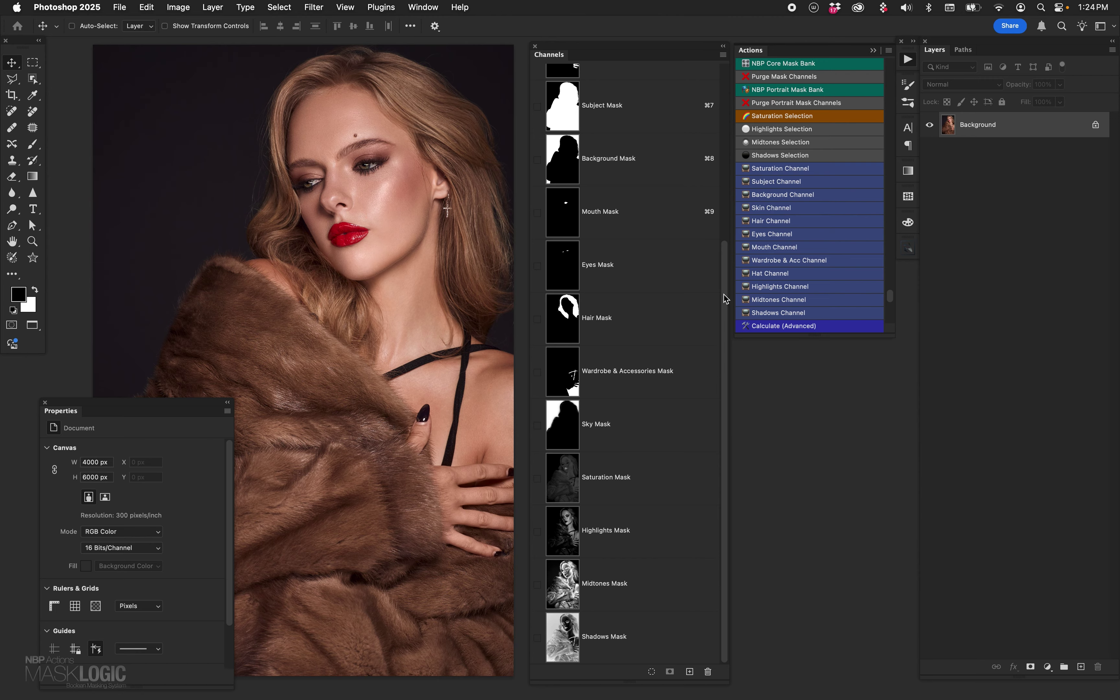
Step: Examine the Subject, Mouth, Eyes, Hair, Saturation, Highlights, Midtones and Shadows mask channels one by one
{"action": "left_click_drag", "start_coordinate": [725, 298], "coordinate": [726, 536]}
{"action": "left_click", "coordinate": [570, 317]}
{"action": "left_click", "coordinate": [562, 115]}
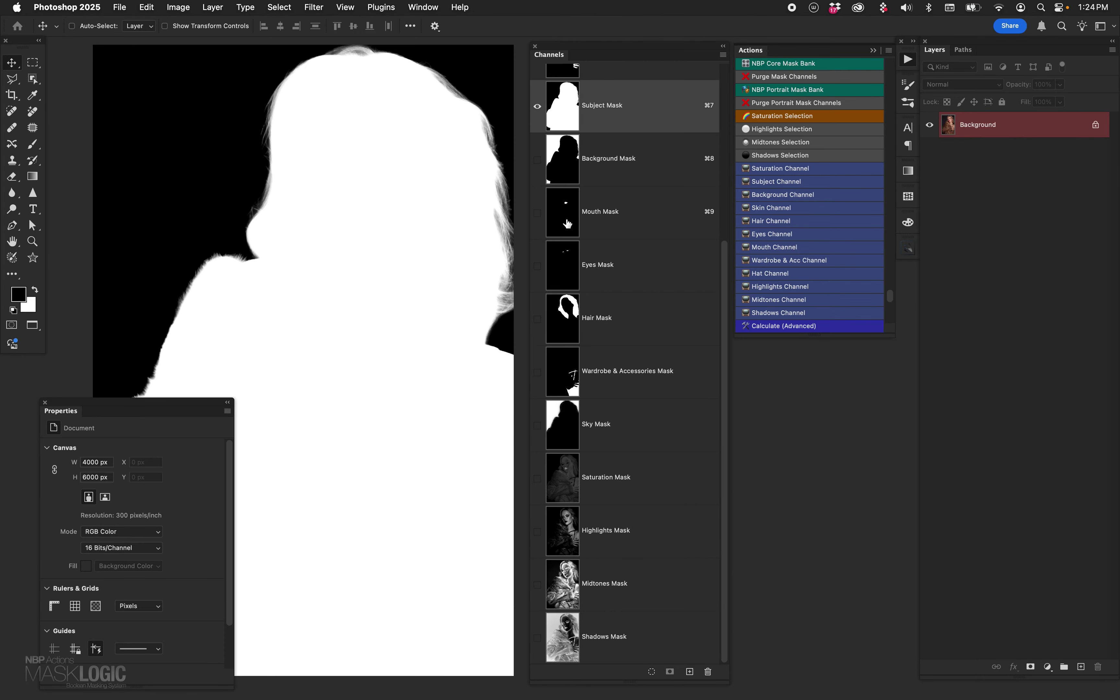
{"action": "left_click", "coordinate": [567, 224]}
{"action": "left_click", "coordinate": [572, 272]}
{"action": "left_click", "coordinate": [576, 324]}
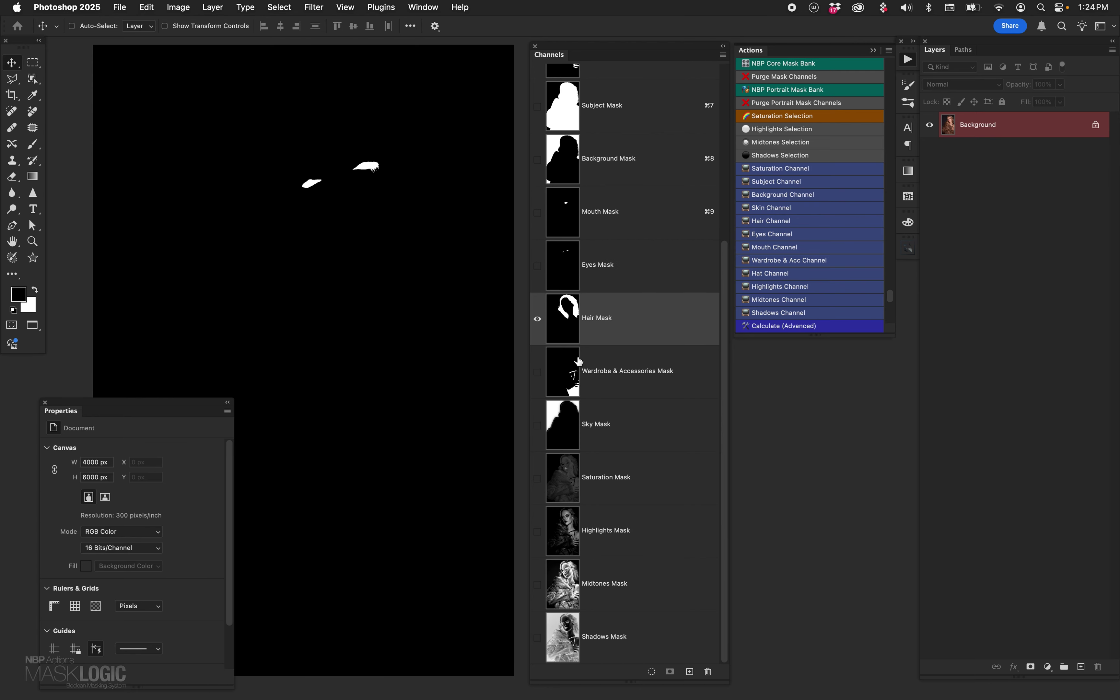
{"action": "left_click", "coordinate": [618, 484]}
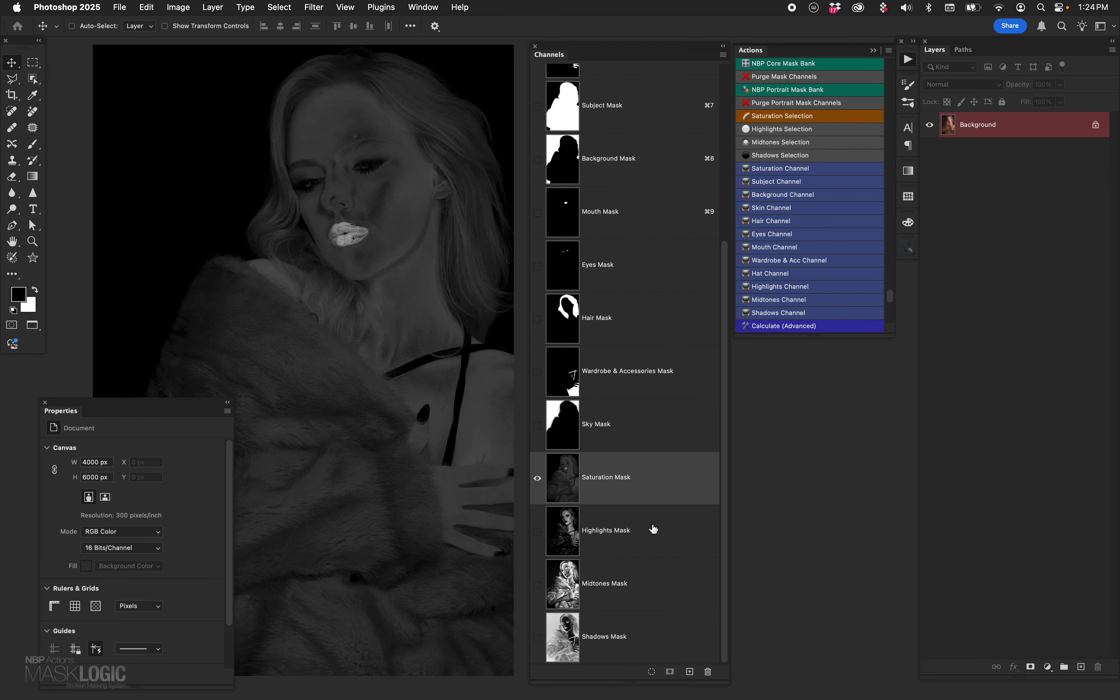
{"action": "left_click", "coordinate": [570, 534]}
{"action": "left_click", "coordinate": [570, 587]}
{"action": "left_click", "coordinate": [567, 648]}
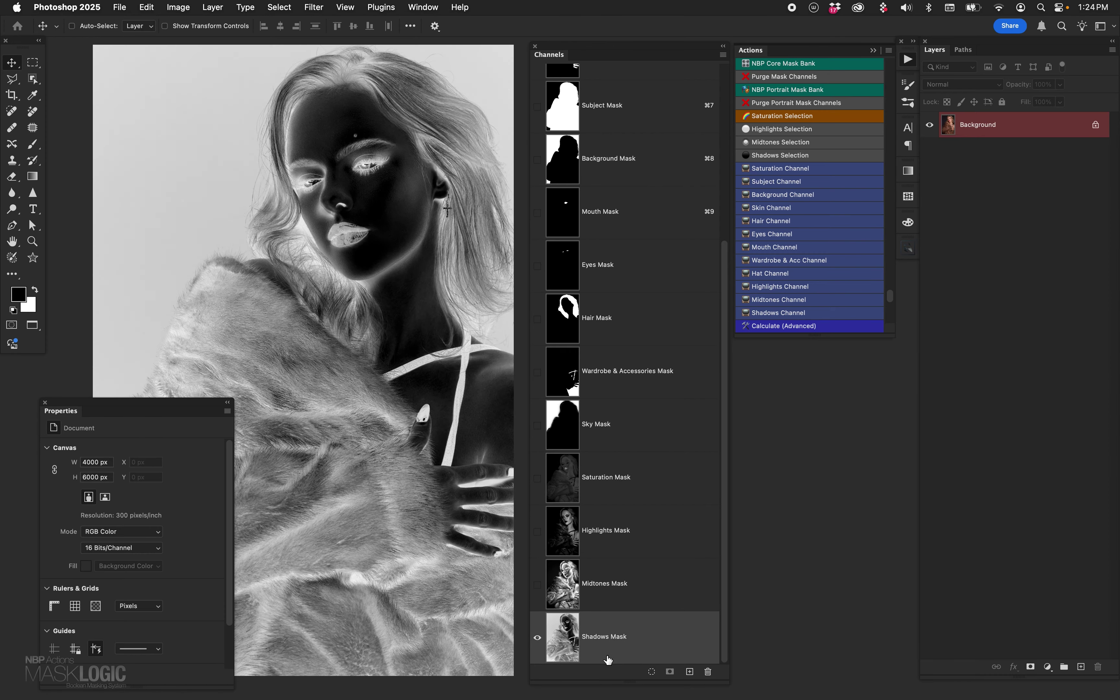
Step: Display the Skin Mask channel on its own and load it as a selection
{"action": "scroll", "coordinate": [718, 325], "scroll_direction": "up", "scroll_amount": 3}
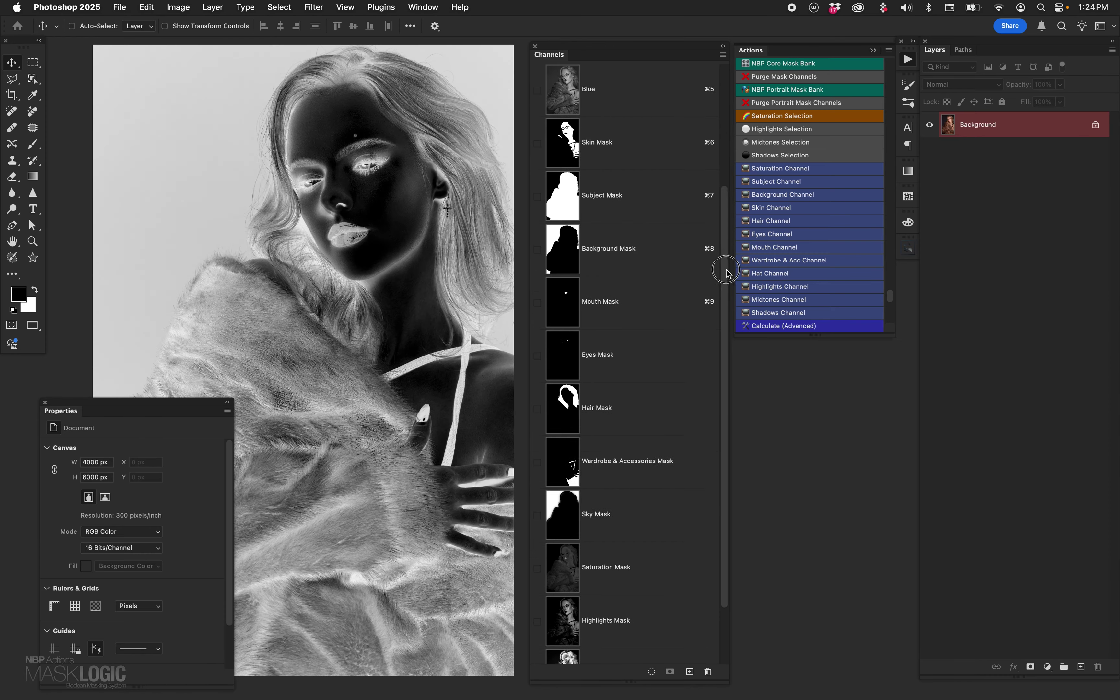
{"action": "left_click", "coordinate": [568, 164]}
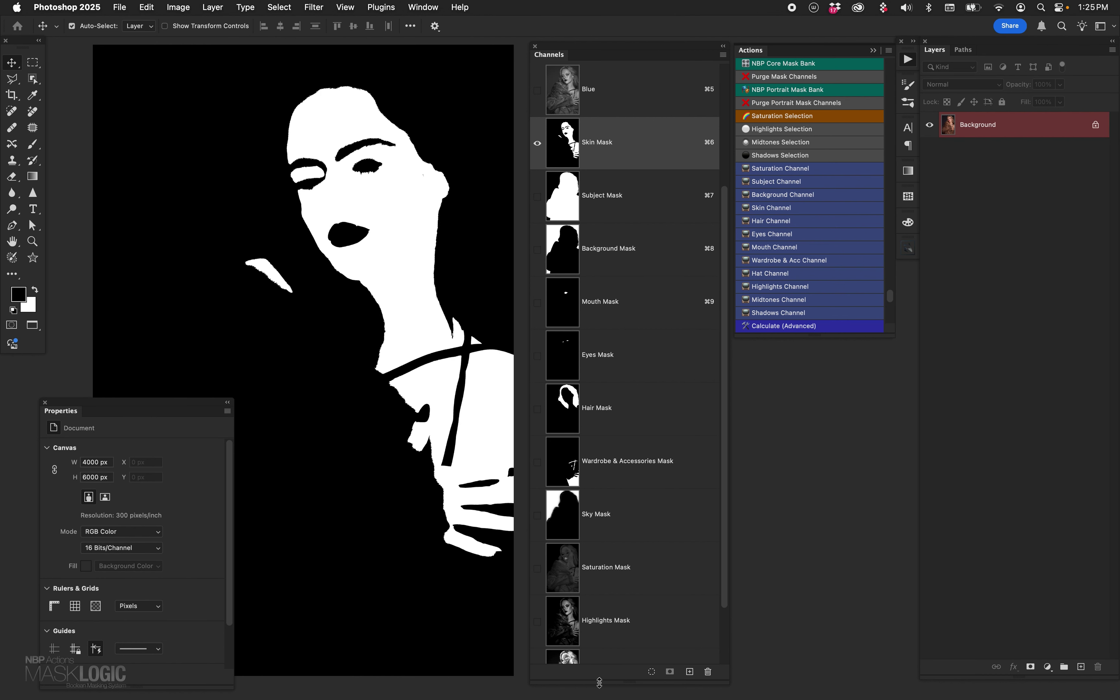
{"action": "left_click", "coordinate": [567, 148], "text": "super"}
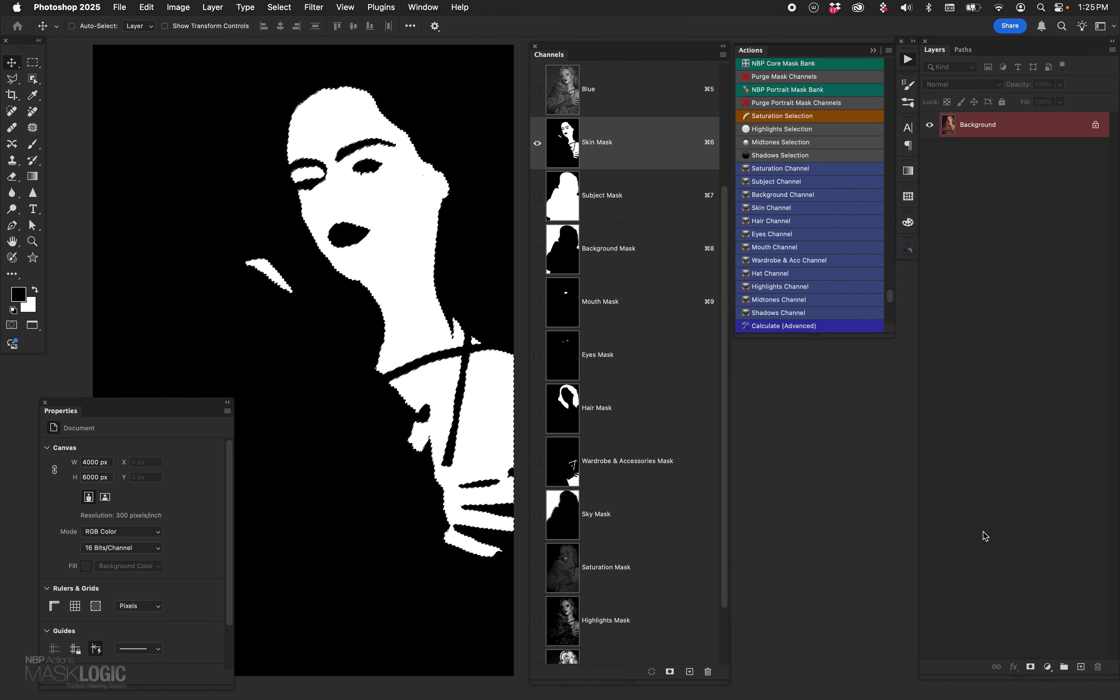
Step: Add a Curves adjustment layer masked by the loaded Skin Mask selection and inspect its layer mask
{"action": "left_click", "coordinate": [1048, 666]}
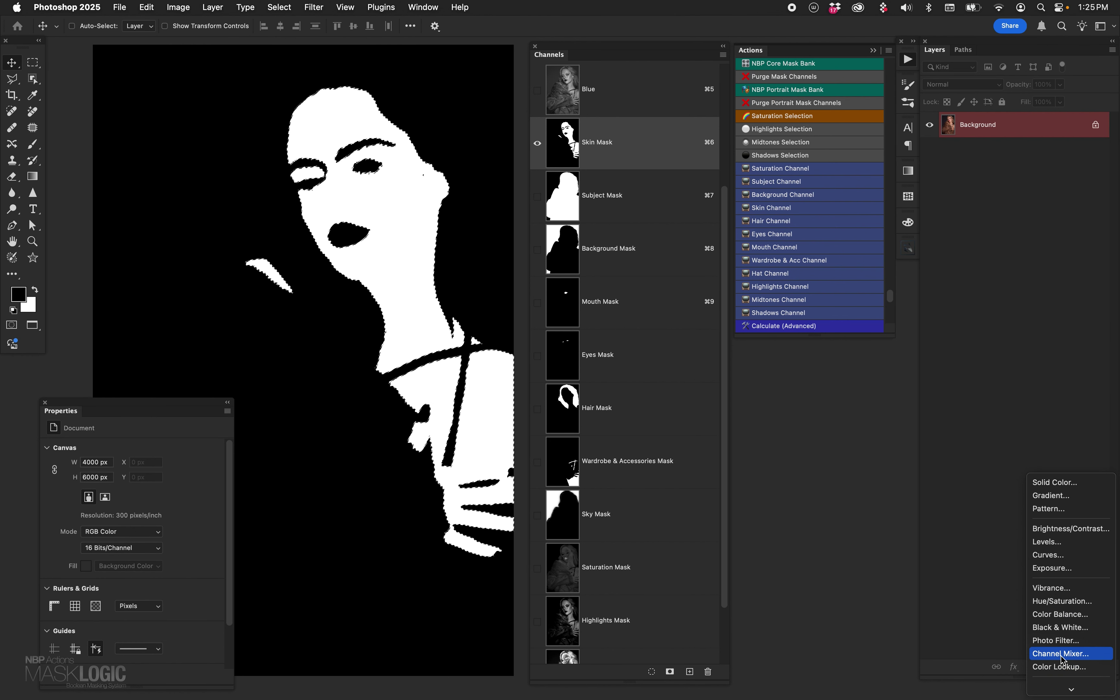
{"action": "left_click", "coordinate": [1061, 554]}
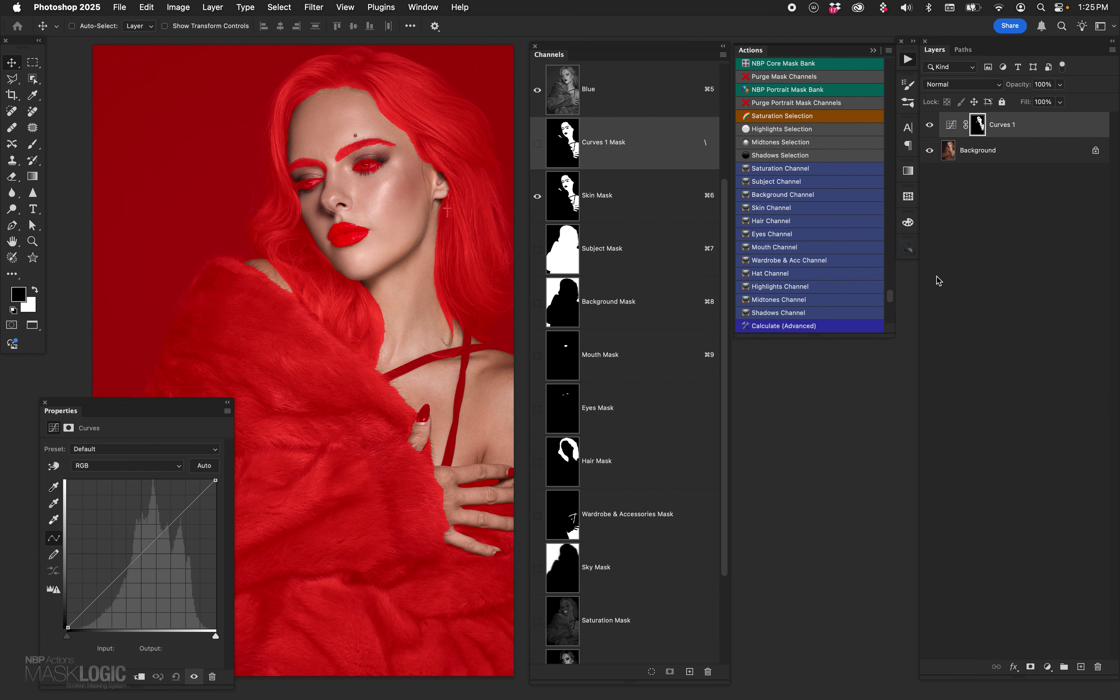
{"action": "left_click", "coordinate": [978, 125]}
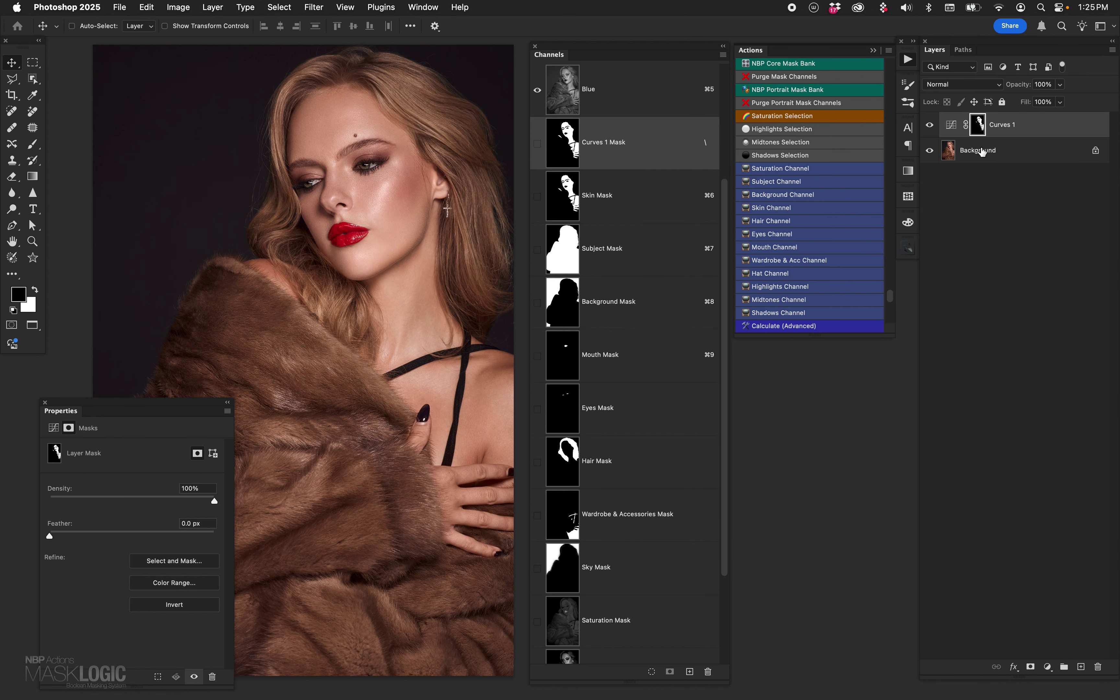
{"action": "left_click", "coordinate": [978, 132], "text": "alt"}
{"action": "left_click", "coordinate": [982, 132], "text": "alt"}
Step: Try reshaping the RGB curve of the skin-masked Curves layer and undo the change
{"action": "left_click", "coordinate": [951, 124]}
{"action": "left_click_drag", "start_coordinate": [115, 532], "coordinate": [164, 585]}
{"action": "key", "text": "super+z"}
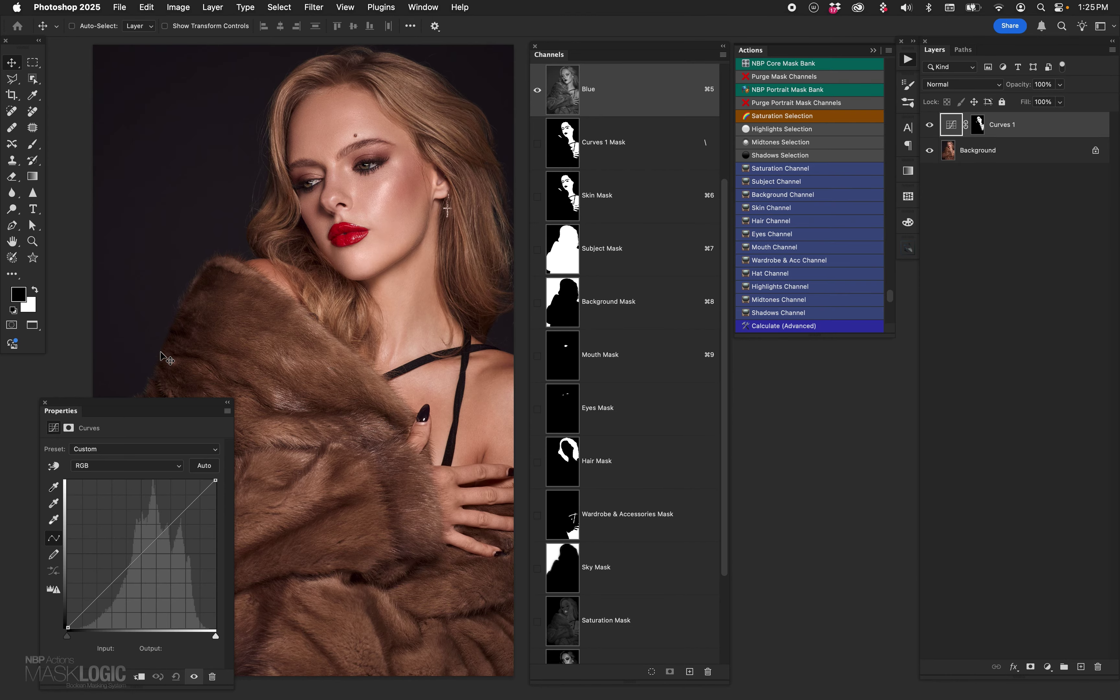
Step: Group the Curves layer and mask the group with a selection loaded from the Highlights Mask channel
{"action": "key", "text": "super+g"}
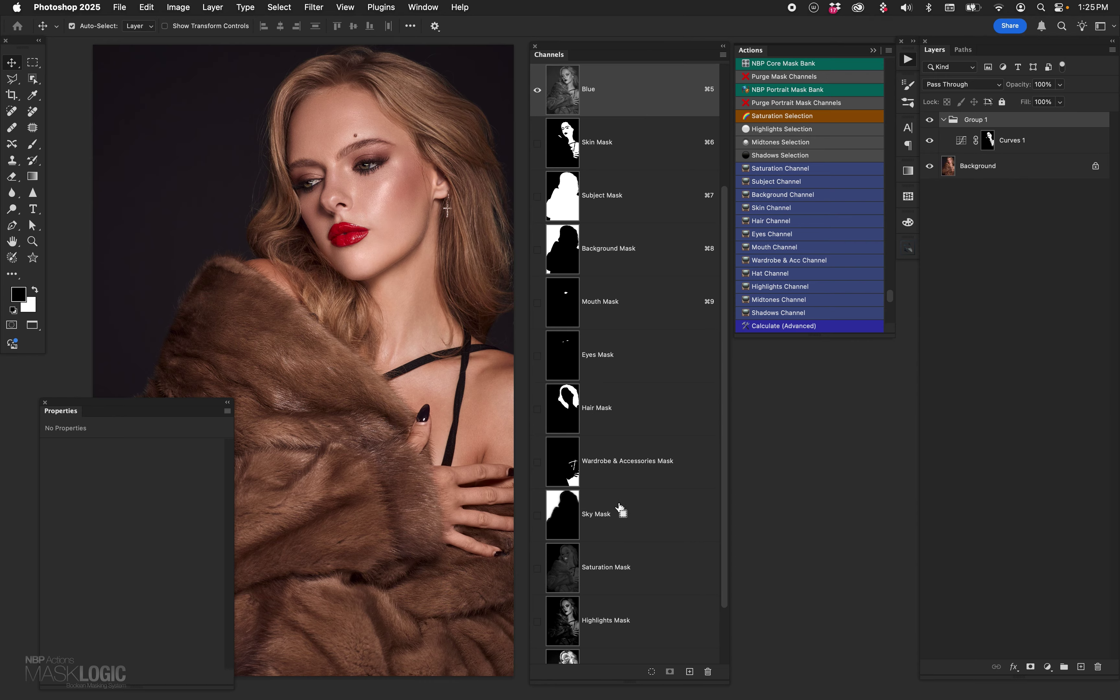
{"action": "left_click", "coordinate": [566, 622], "text": "super"}
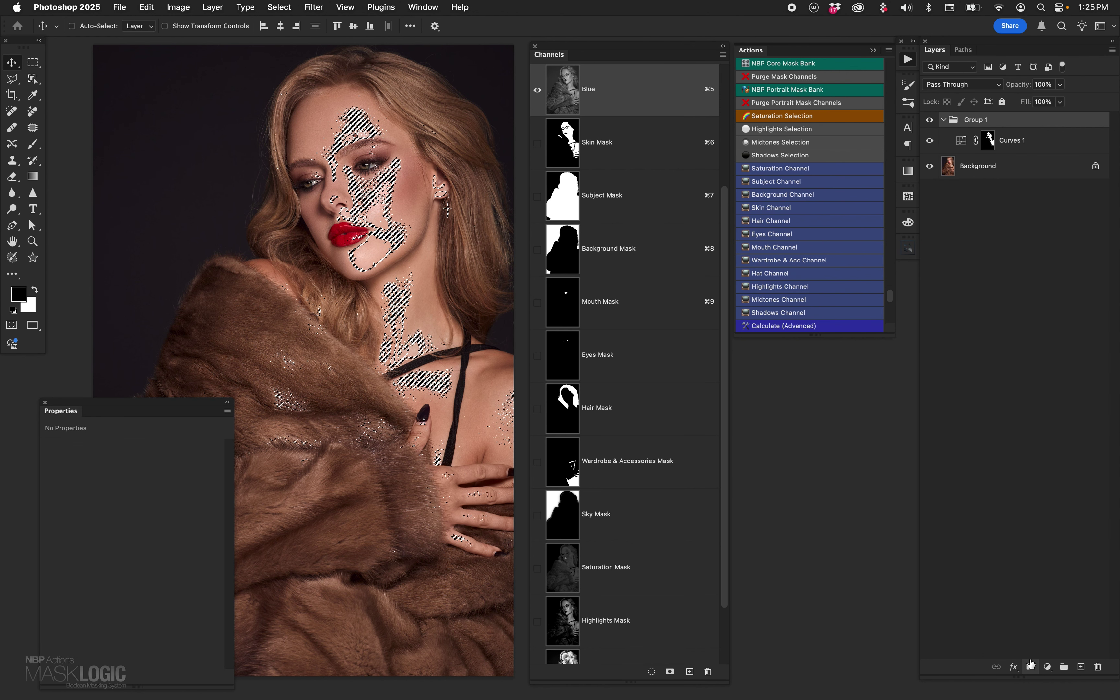
{"action": "left_click", "coordinate": [1030, 669]}
Step: Examine the skin mask on the Curves layer and the highlights mask on its group
{"action": "left_click", "coordinate": [967, 154]}
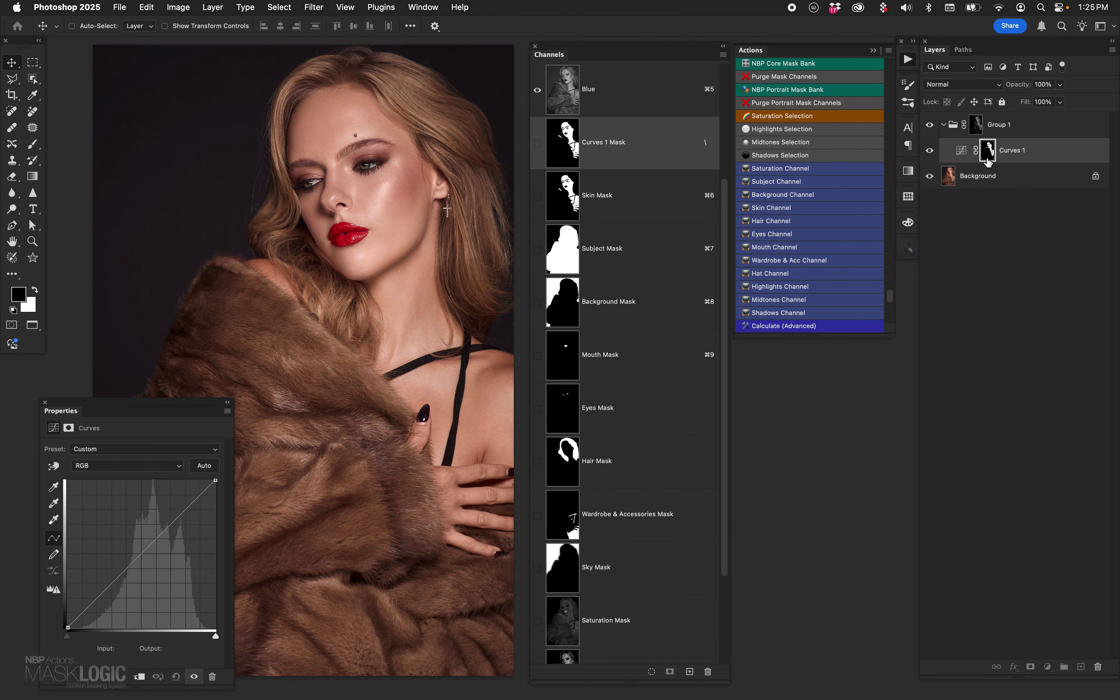
{"action": "left_click", "coordinate": [988, 153], "text": "alt"}
{"action": "left_click", "coordinate": [986, 157], "text": "alt"}
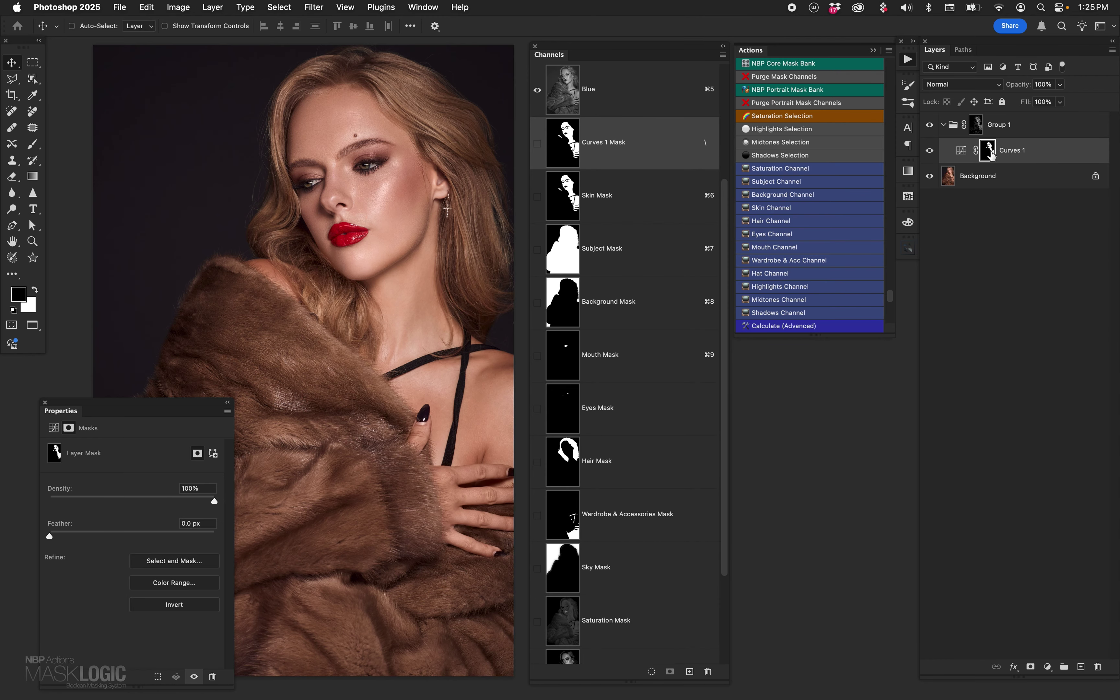
{"action": "left_click", "coordinate": [960, 152]}
{"action": "left_click", "coordinate": [977, 126]}
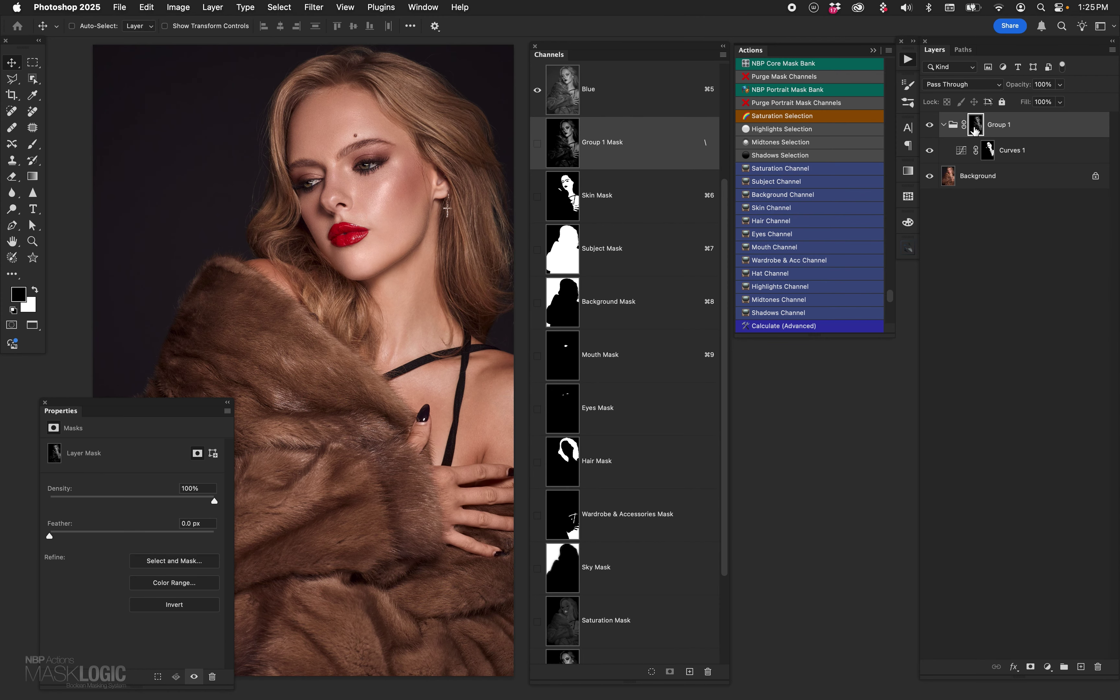
{"action": "left_click", "coordinate": [975, 130], "text": "alt"}
{"action": "left_click", "coordinate": [975, 129], "text": "alt"}
Step: Brighten the skin highlights with a curve point at input 102, output 146, and delete the masked group
{"action": "left_click", "coordinate": [961, 150]}
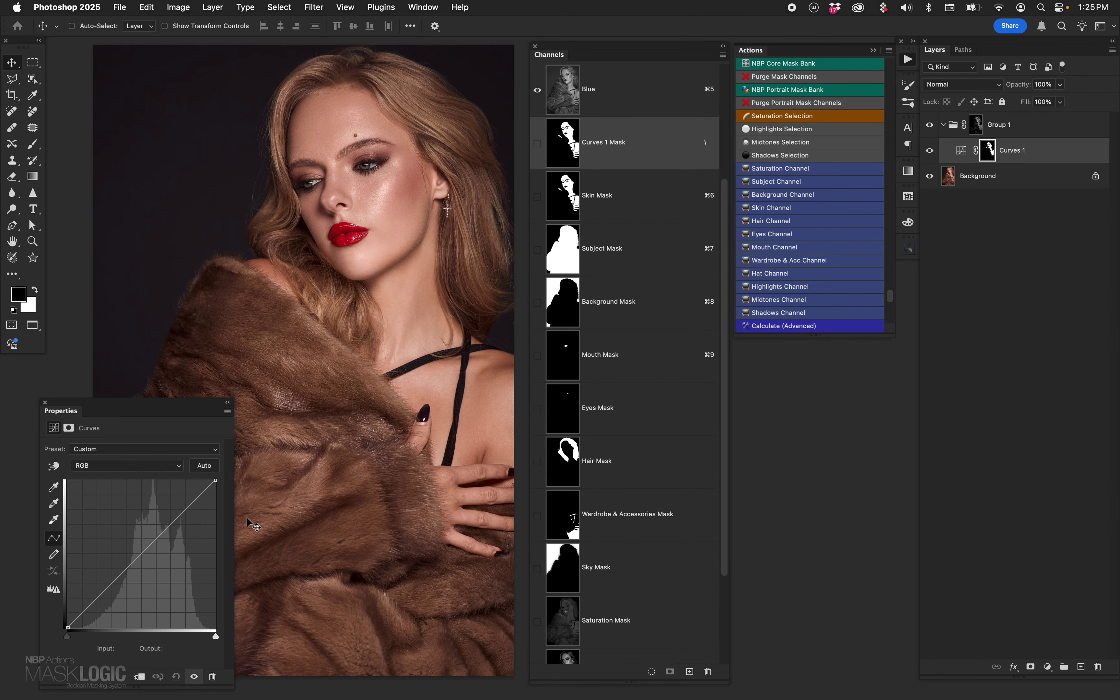
{"action": "mouse_move", "coordinate": [131, 565]}
{"action": "left_mouse_down"}
{"action": "mouse_move", "coordinate": [125, 538]}
{"action": "mouse_move", "coordinate": [148, 560]}
{"action": "mouse_move", "coordinate": [145, 570]}
{"action": "mouse_move", "coordinate": [126, 542]}
{"action": "left_mouse_up"}
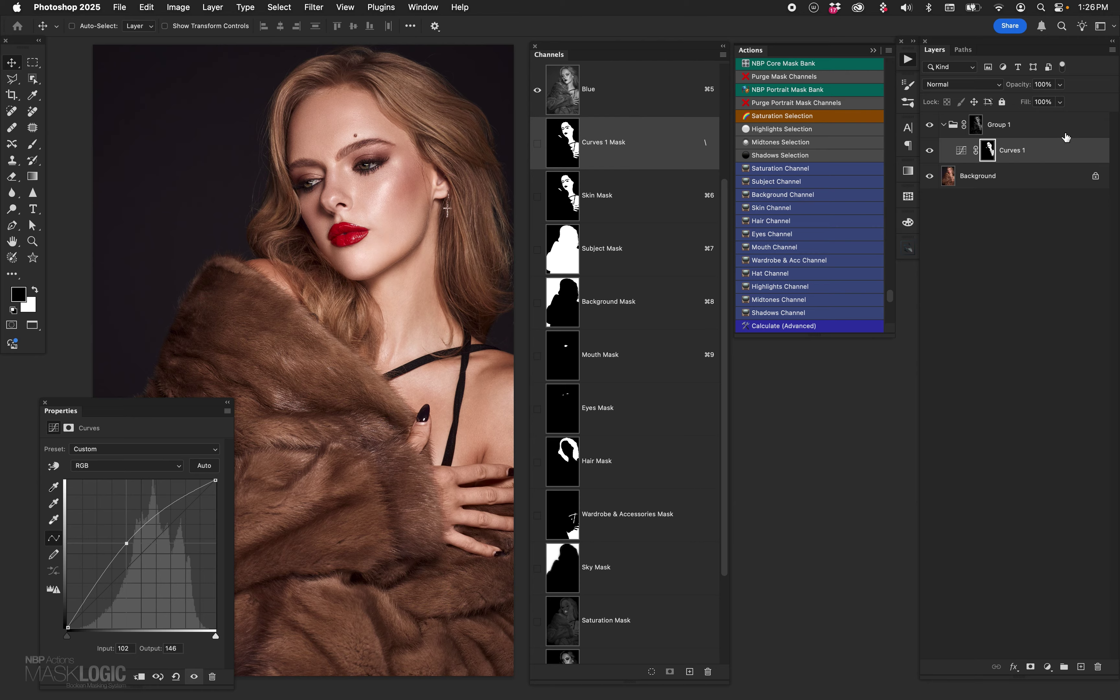
{"action": "left_click", "coordinate": [1035, 126]}
{"action": "key", "text": "Delete"}
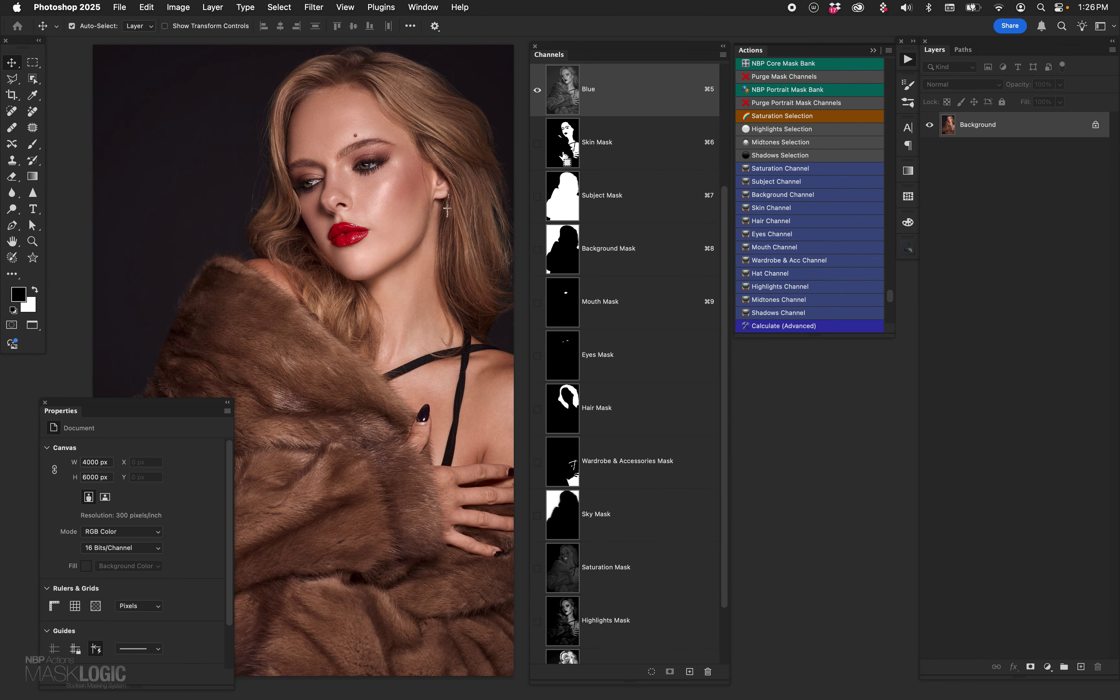
Step: Load the Skin Mask channel as a selection and add a Curves adjustment layer from it in Luminosity blend mode
{"action": "left_click", "coordinate": [559, 153], "text": "super"}
{"action": "left_click", "coordinate": [1047, 666]}
{"action": "left_click", "coordinate": [1048, 554]}
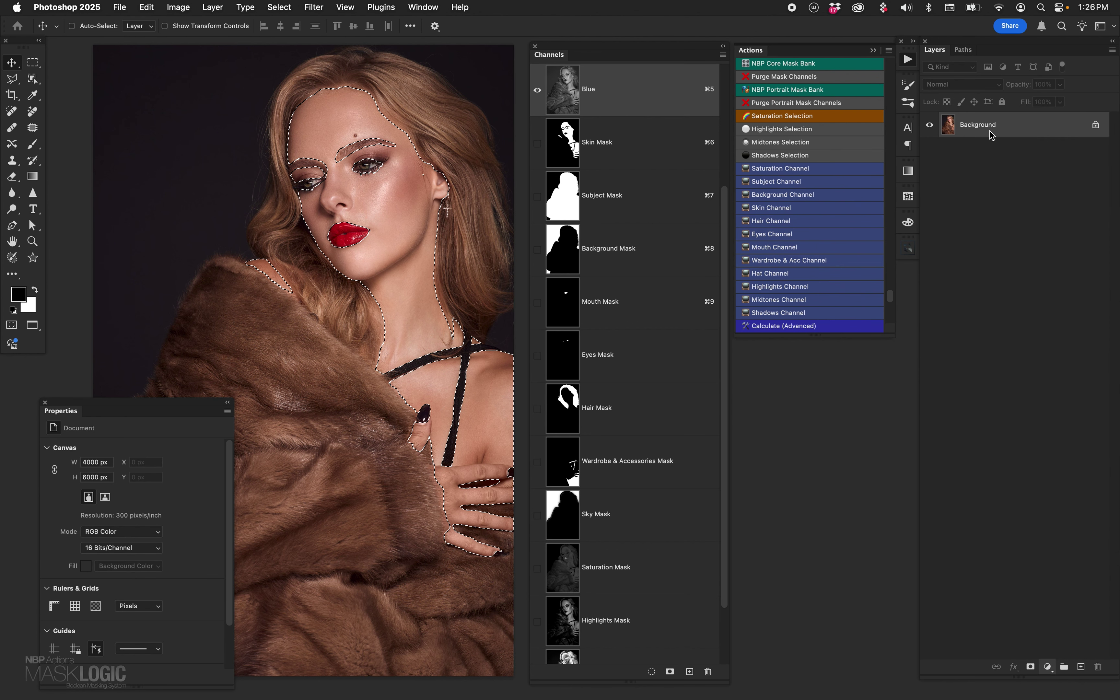
{"action": "left_click", "coordinate": [954, 84]}
{"action": "left_click", "coordinate": [954, 477]}
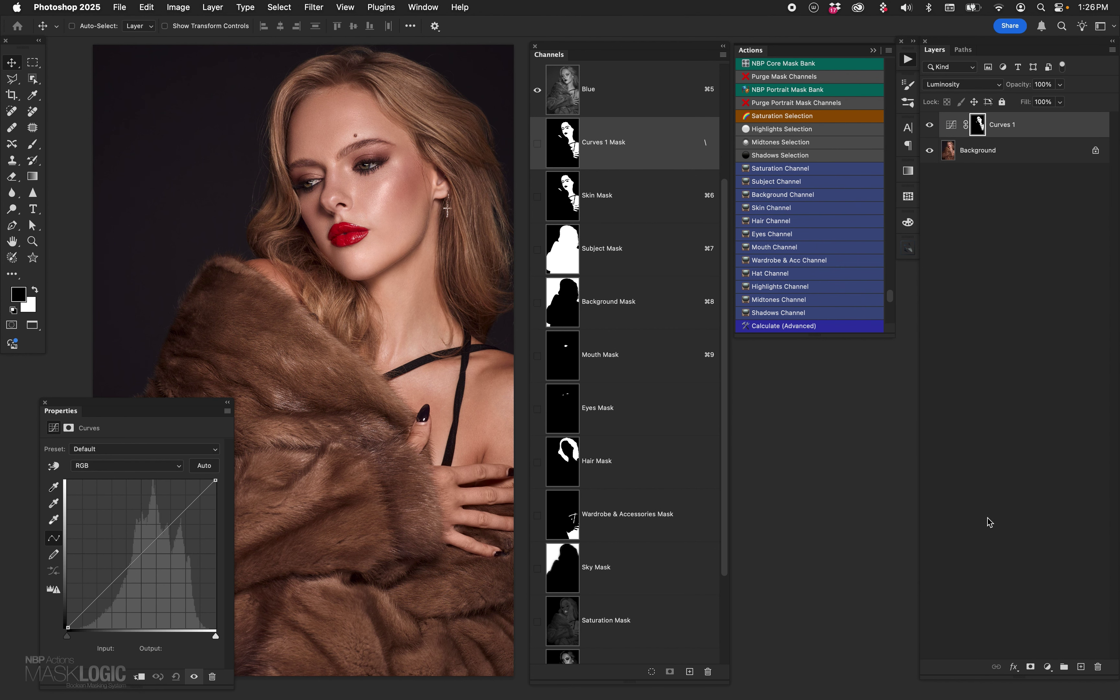
Step: Group the Curves layer and mask the group with a selection loaded from the Shadows Mask channel
{"action": "scroll", "coordinate": [725, 533], "scroll_direction": "down", "scroll_amount": 3}
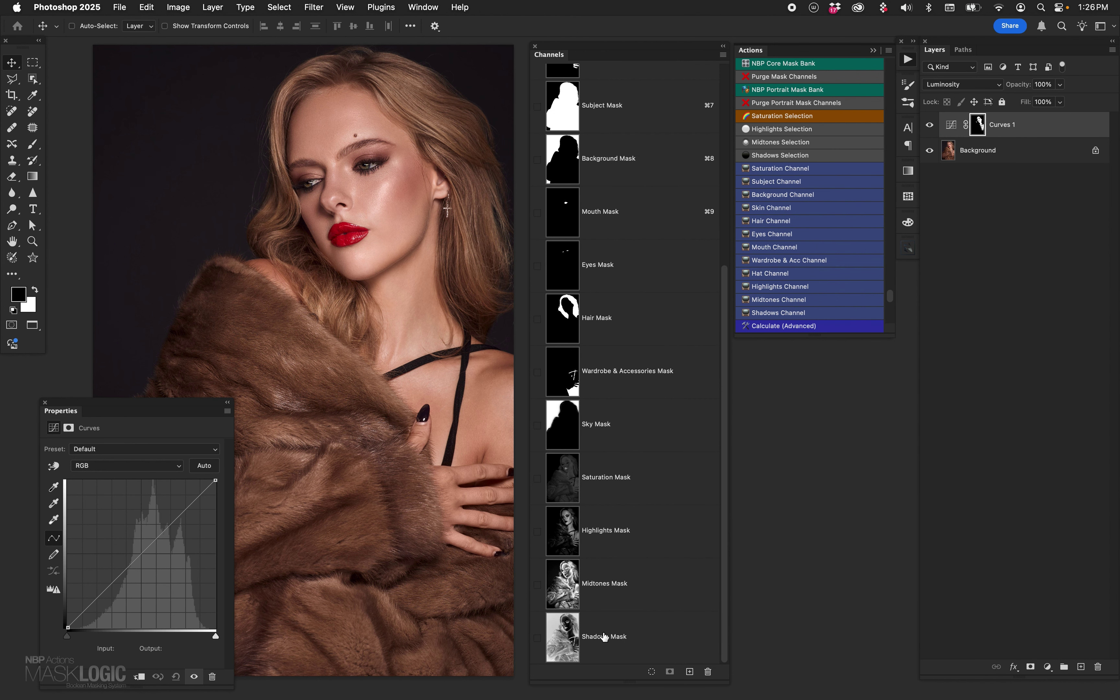
{"action": "left_click", "coordinate": [563, 637], "text": "super"}
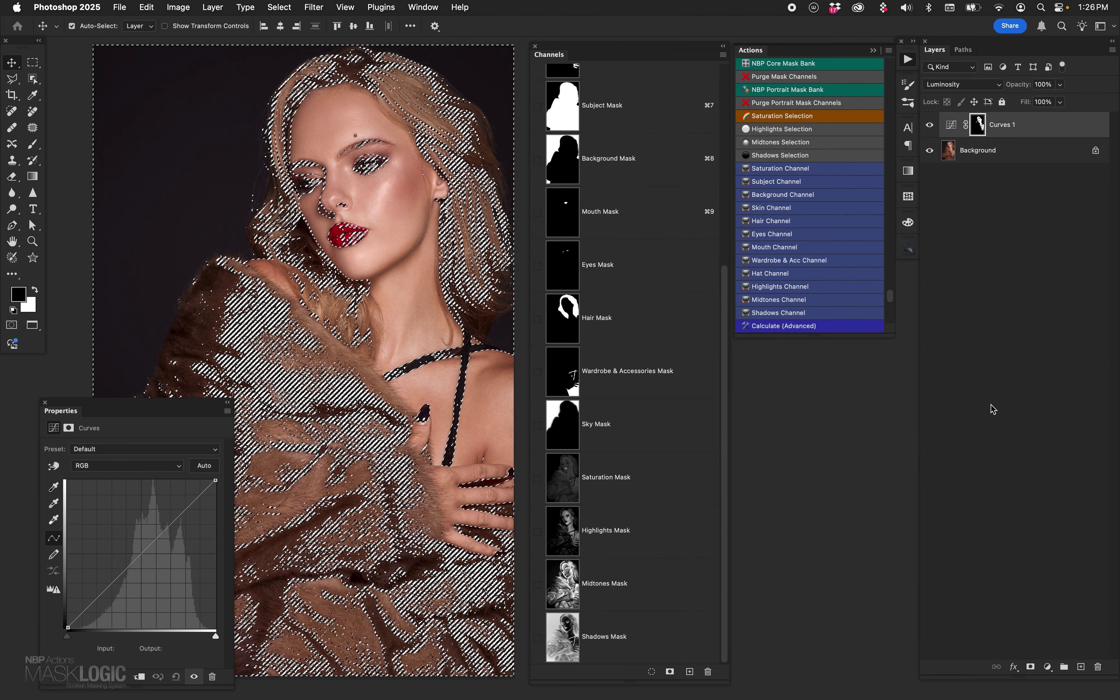
{"action": "key", "text": "super+g"}
{"action": "left_click", "coordinate": [1033, 667]}
Step: Darken the skin shadows with a curve point at input 155, output 104, compare before and after, and collapse the group
{"action": "left_click", "coordinate": [999, 151]}
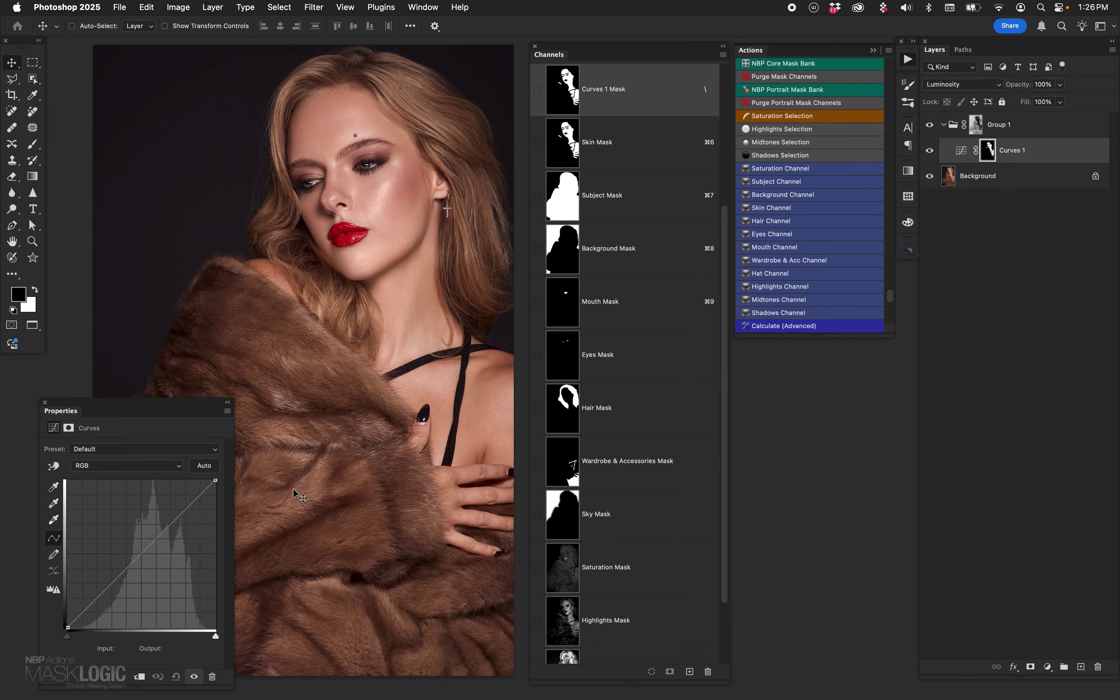
{"action": "mouse_move", "coordinate": [149, 551]}
{"action": "left_mouse_down"}
{"action": "mouse_move", "coordinate": [160, 574]}
{"action": "mouse_move", "coordinate": [115, 523]}
{"action": "mouse_move", "coordinate": [157, 567]}
{"action": "left_mouse_up"}
{"action": "left_click", "coordinate": [929, 150]}
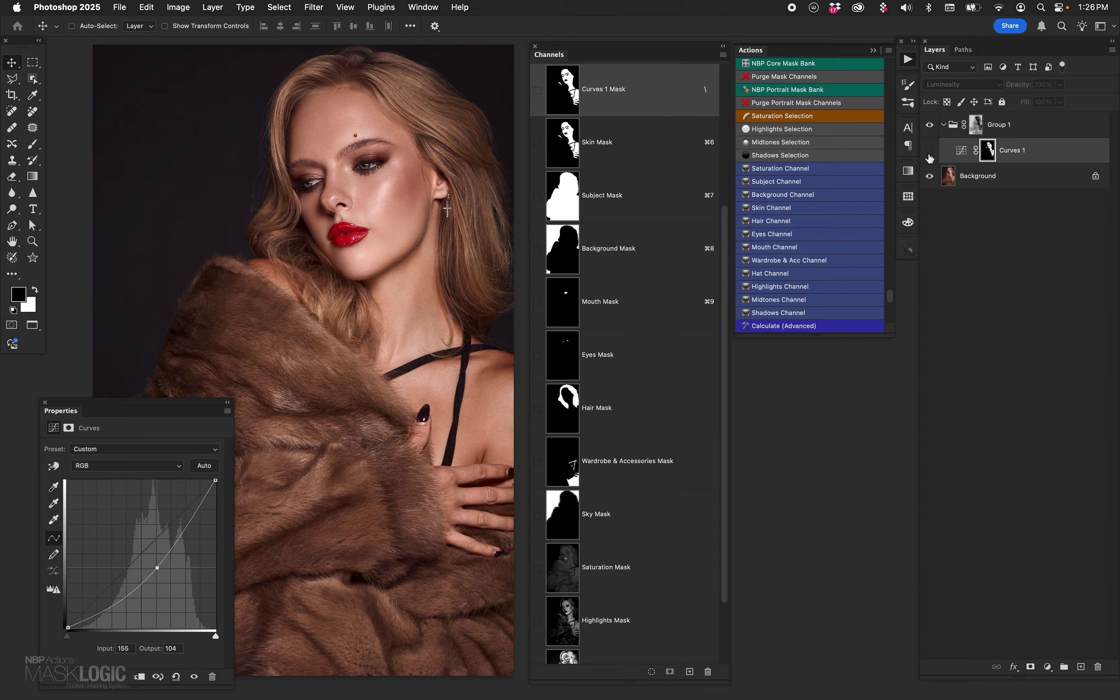
{"action": "left_click", "coordinate": [929, 150]}
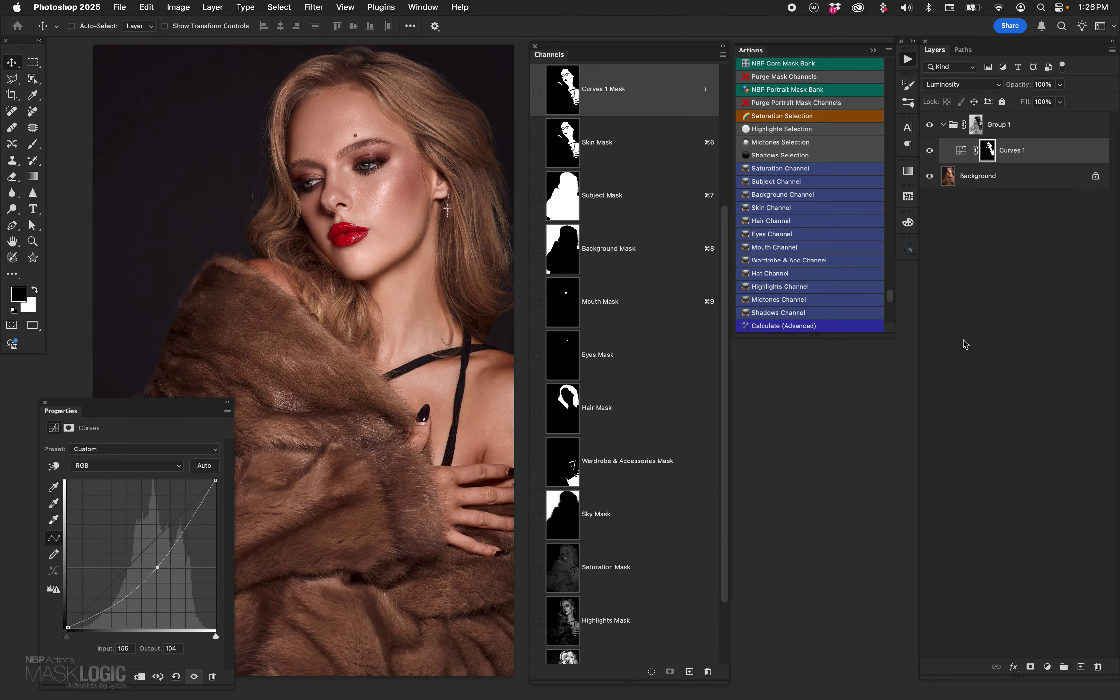
{"action": "left_click", "coordinate": [943, 125]}
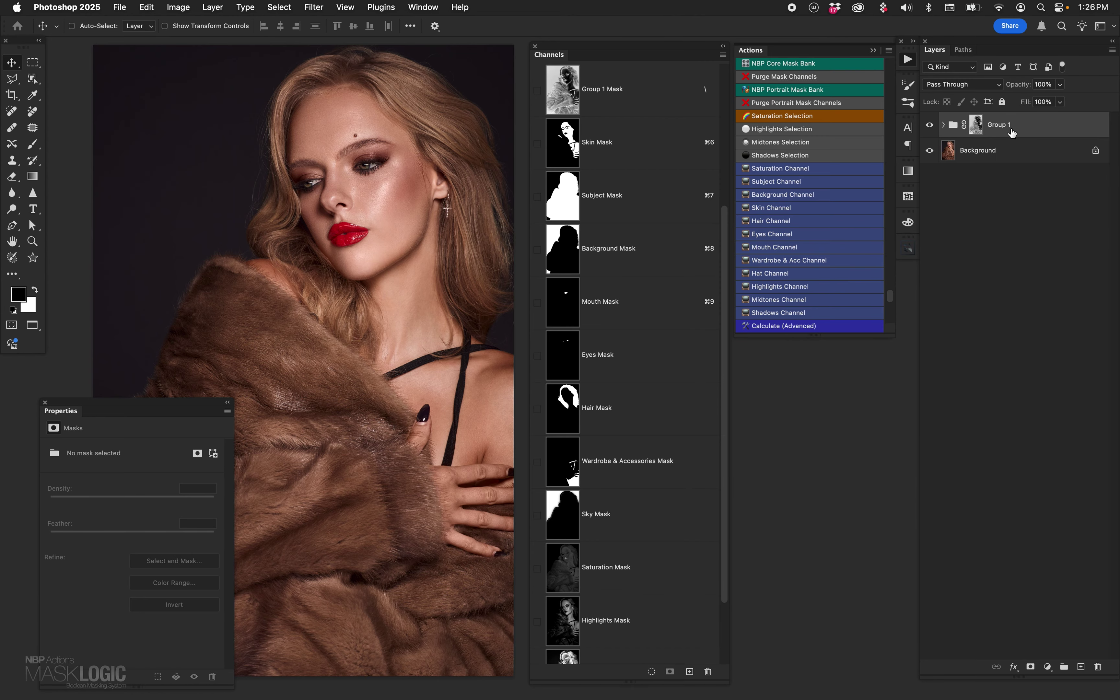
Step: Add a second Curves layer masked from the Skin Mask channel and group it under a mask from the Highlights Mask channel
{"action": "left_click", "coordinate": [569, 149], "text": "super"}
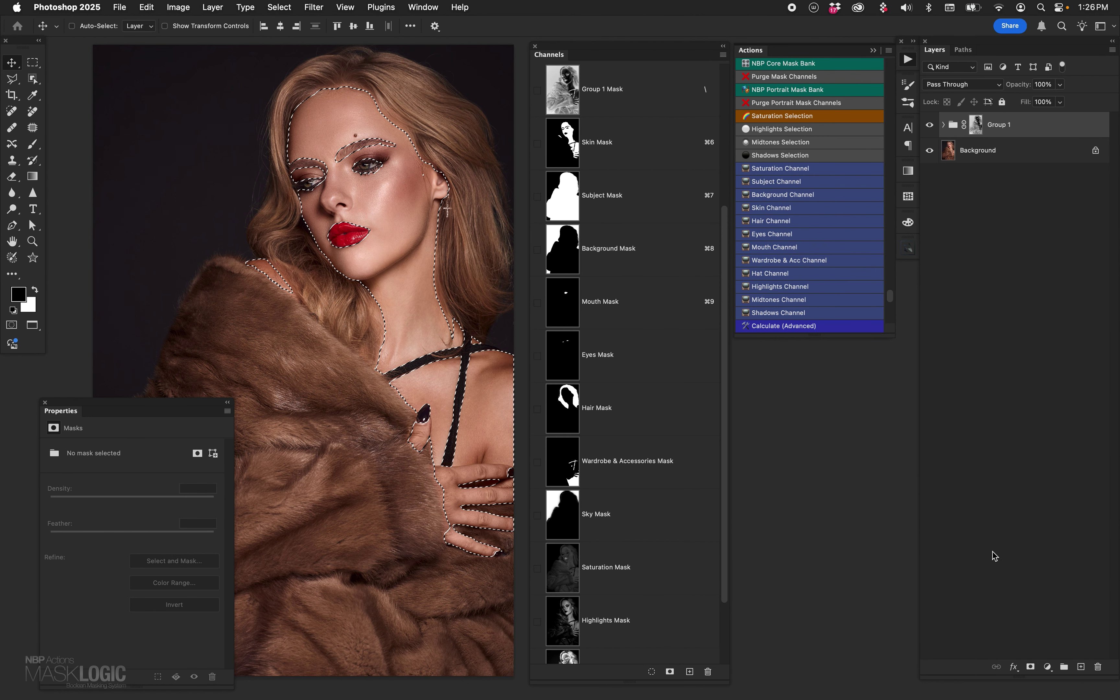
{"action": "left_click", "coordinate": [1047, 666]}
{"action": "left_click", "coordinate": [1065, 554]}
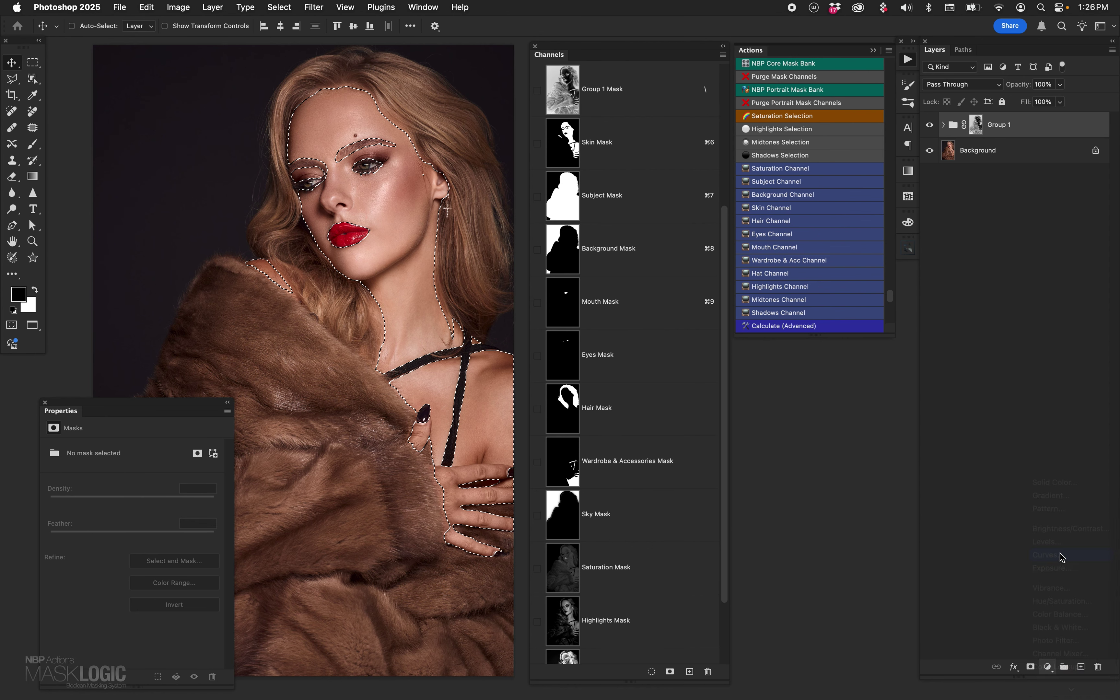
{"action": "left_click", "coordinate": [565, 627], "text": "super"}
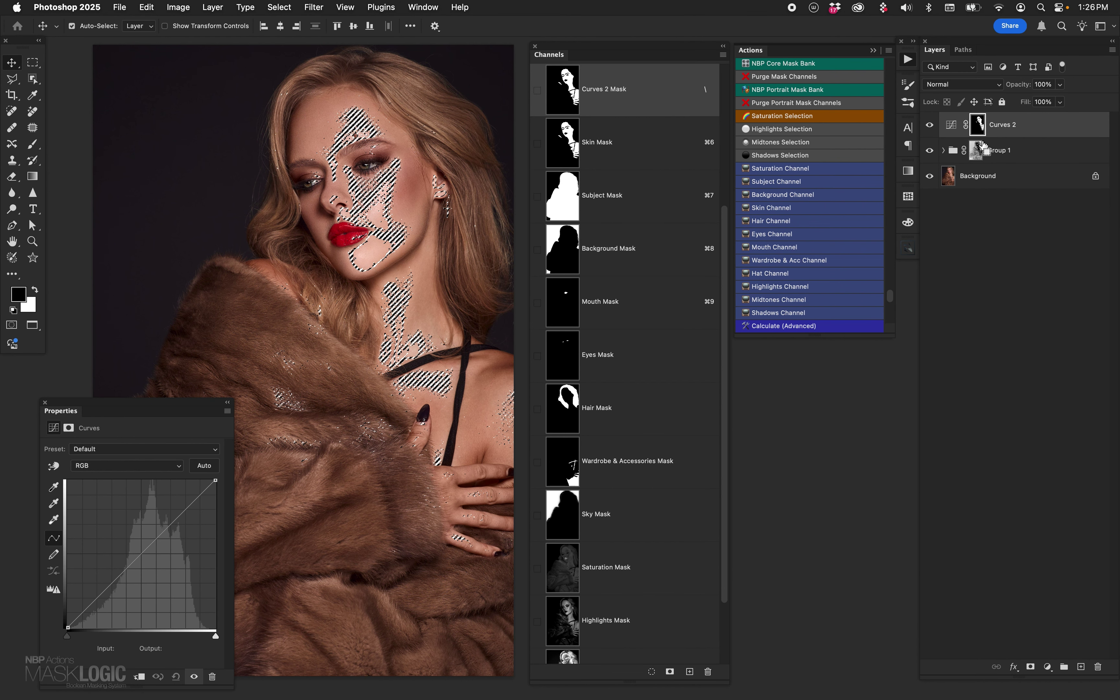
{"action": "key", "text": "super+g"}
{"action": "left_click", "coordinate": [1030, 667]}
Step: Brighten the skin highlights with a curve point at input 105, output 141, compare with the original, and collapse the group
{"action": "left_click", "coordinate": [1014, 150]}
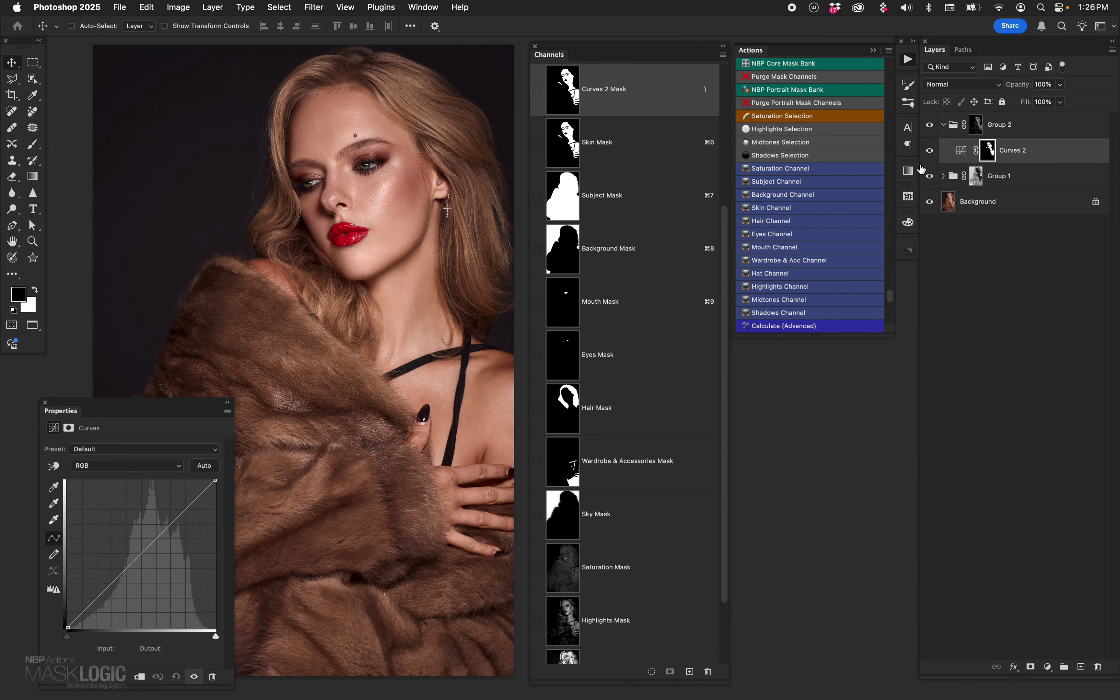
{"action": "left_click", "coordinate": [138, 553]}
{"action": "left_click_drag", "start_coordinate": [138, 553], "coordinate": [129, 547]}
{"action": "left_click", "coordinate": [929, 202], "text": "alt"}
{"action": "left_click", "coordinate": [930, 201], "text": "alt"}
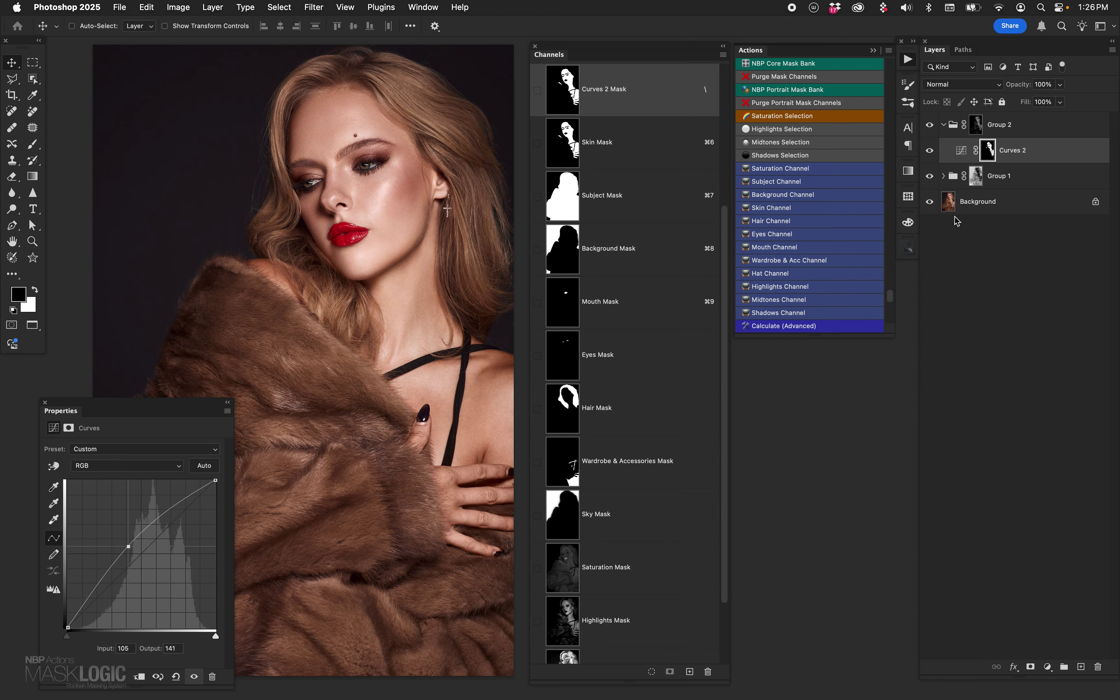
{"action": "left_click", "coordinate": [944, 125]}
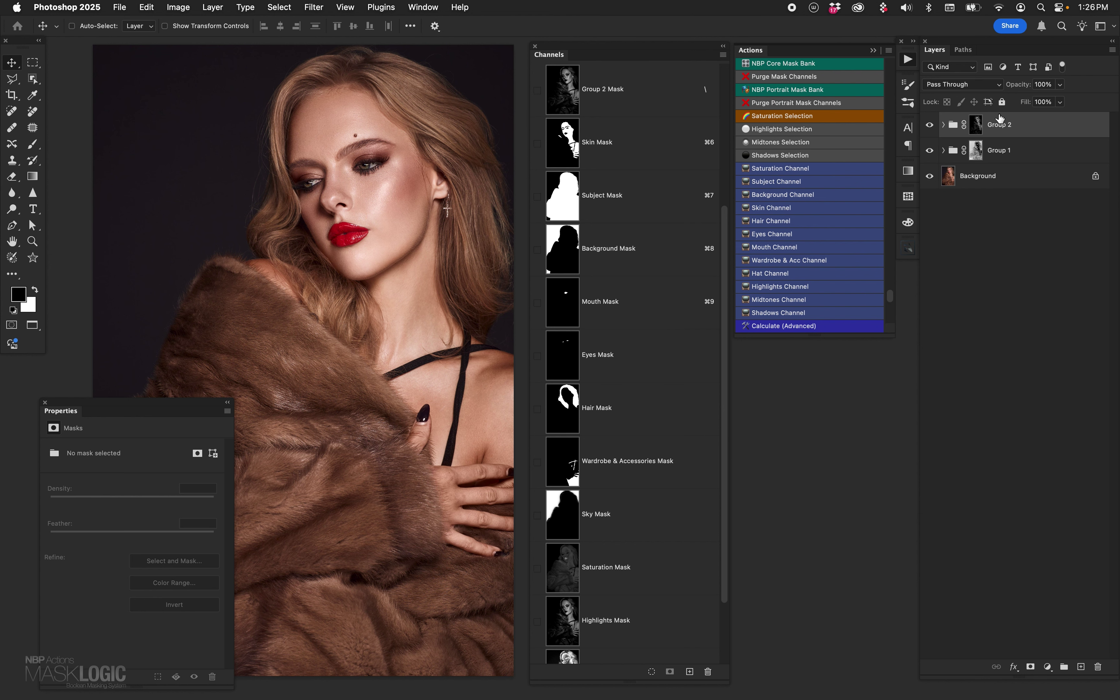
Step: Expand Group 1 to show its Curves layer, and delete both masked groups above the Background layer
{"action": "left_click", "coordinate": [942, 150]}
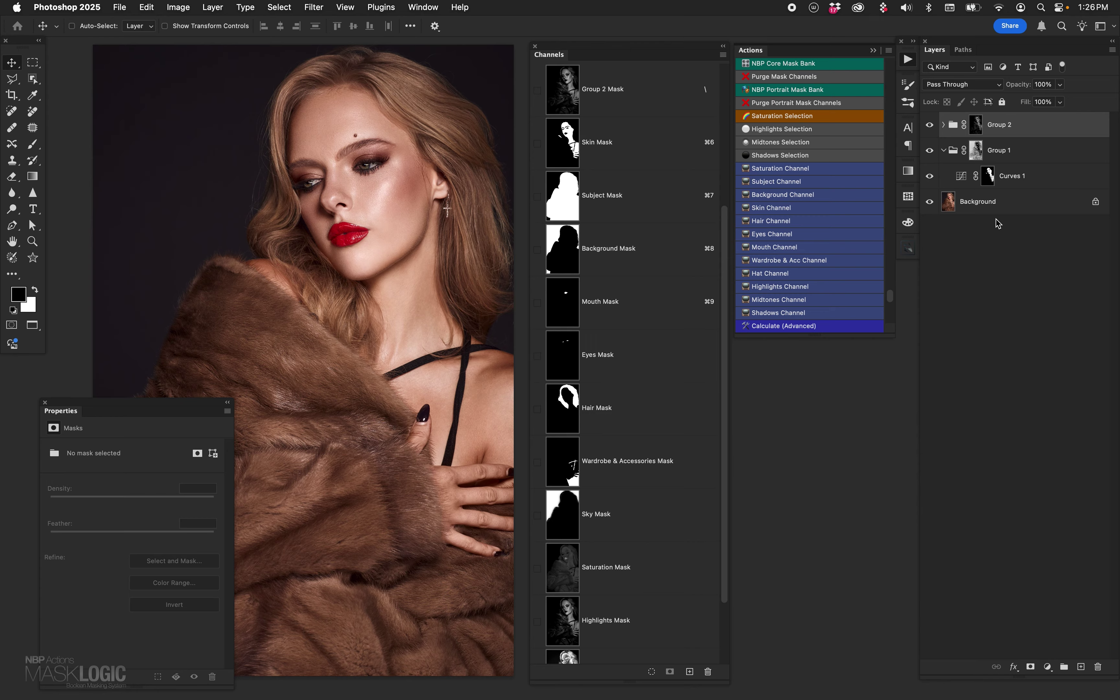
{"action": "left_click", "coordinate": [1040, 157]}
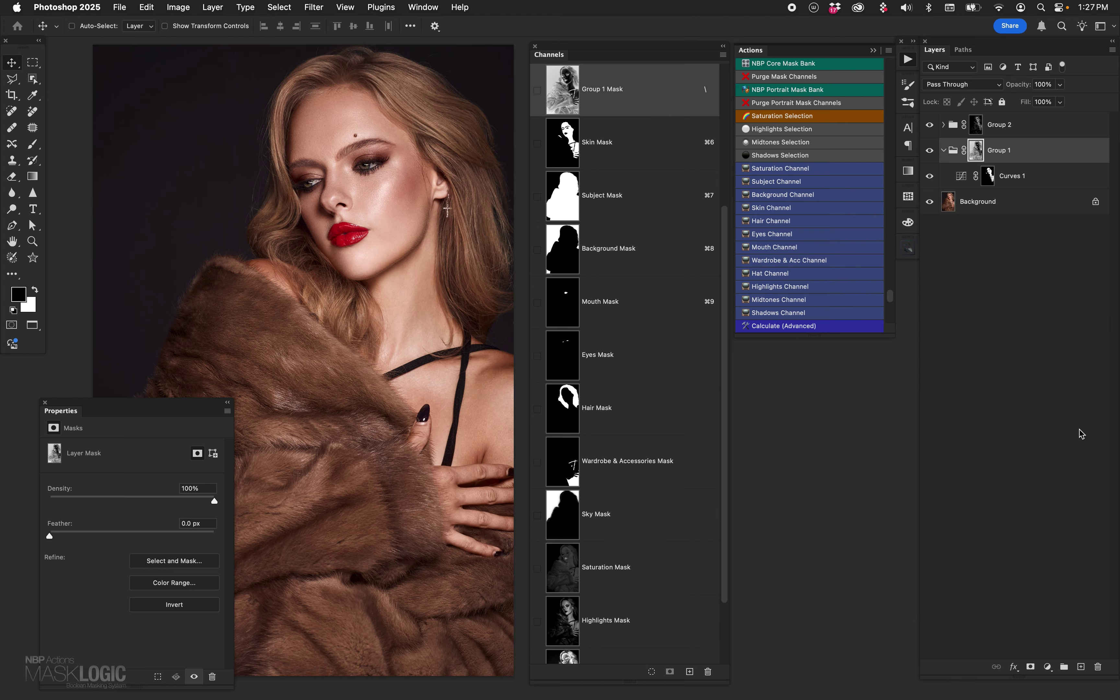
{"action": "left_click", "coordinate": [1025, 124]}
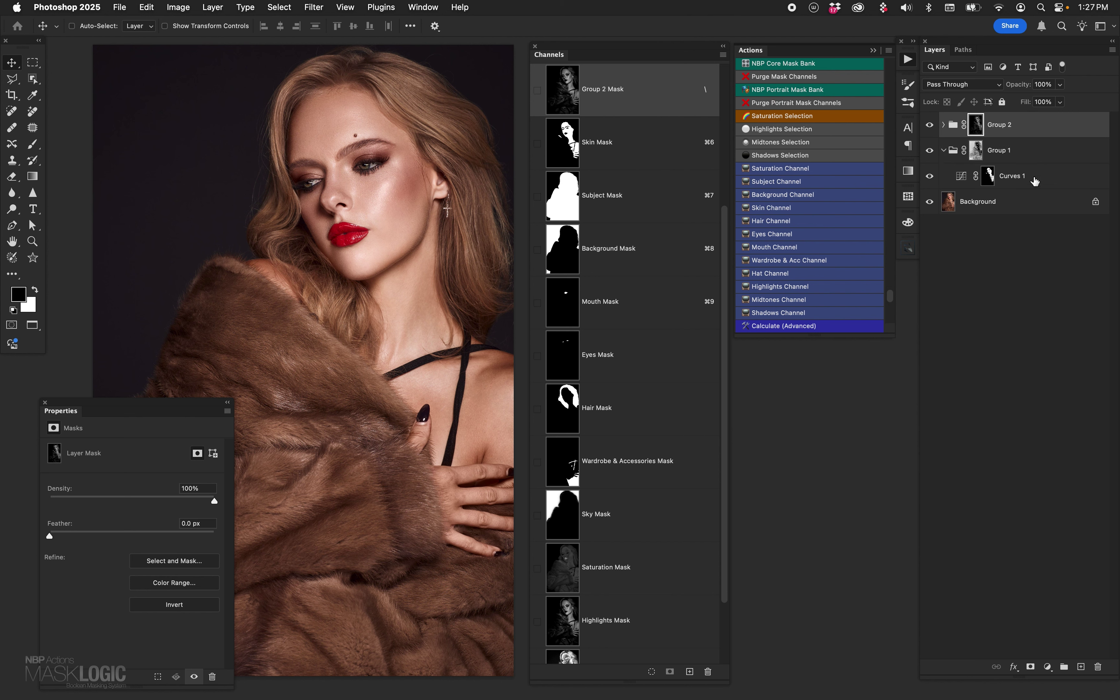
{"action": "key", "text": "Delete"}
{"action": "key", "text": "Delete"}
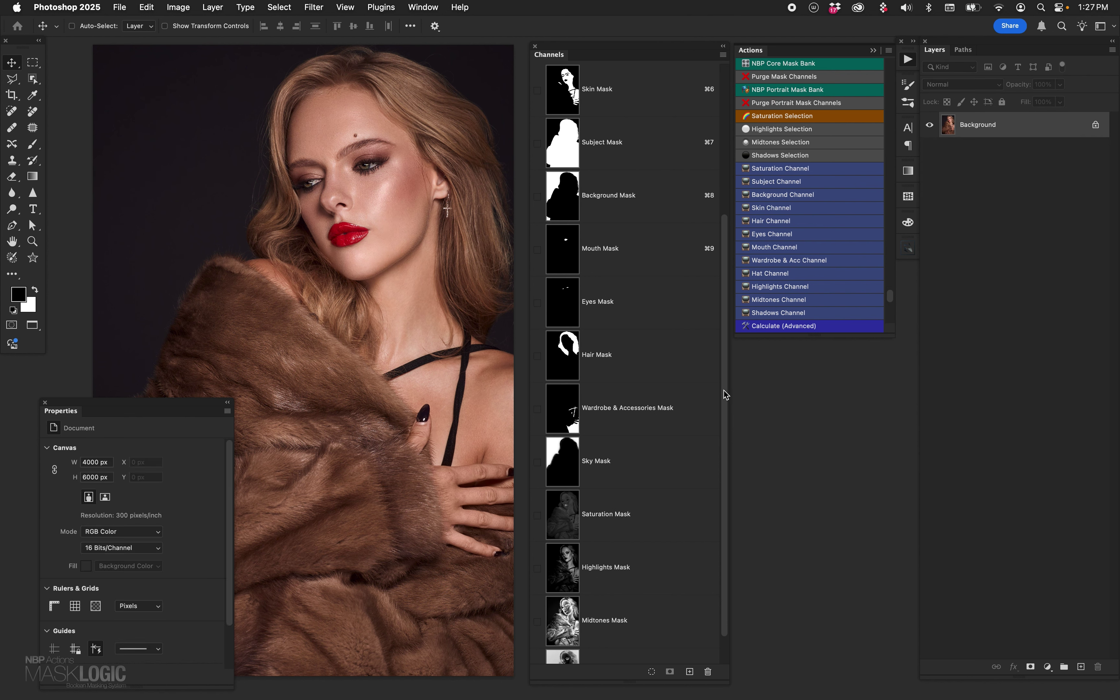
Step: Load the Eyes Mask channel as a selection and add a Curves adjustment layer masked by it
{"action": "left_click_drag", "start_coordinate": [725, 390], "coordinate": [737, 488]}
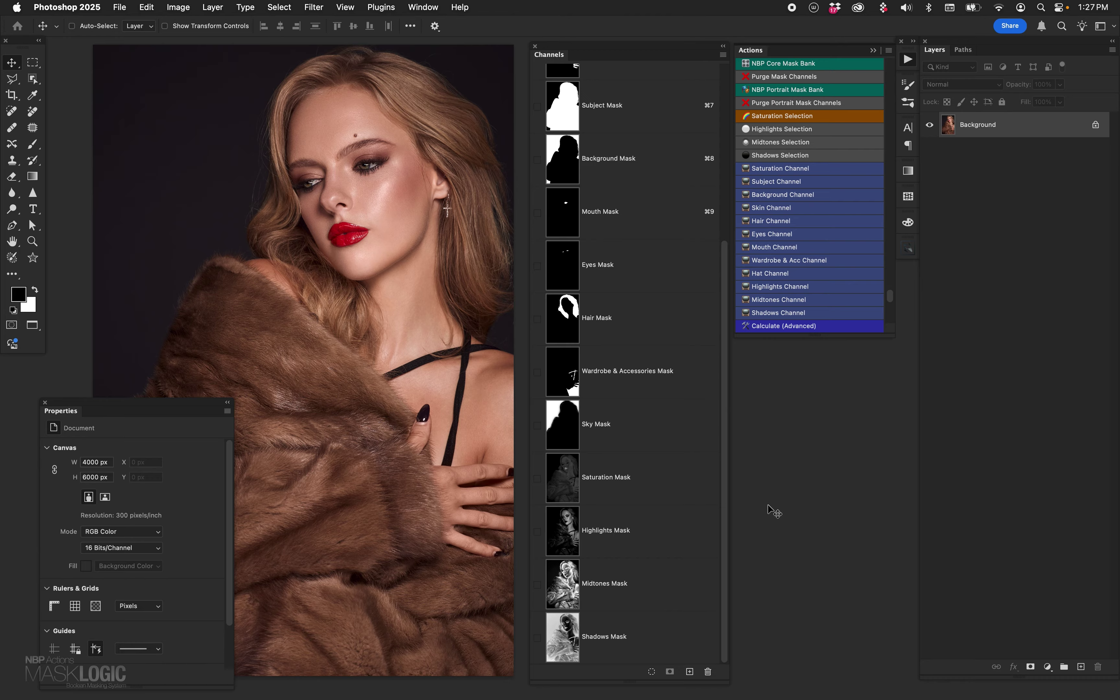
{"action": "left_click", "coordinate": [1047, 666]}
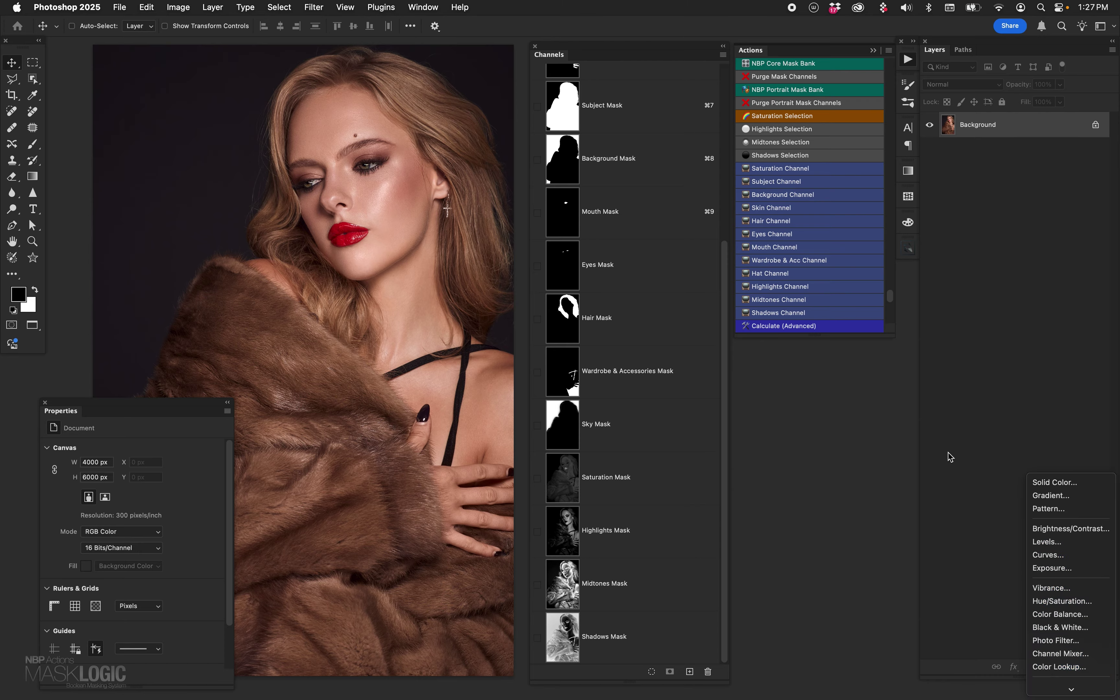
{"action": "key", "text": "Escape"}
{"action": "left_click", "coordinate": [562, 266], "text": "super"}
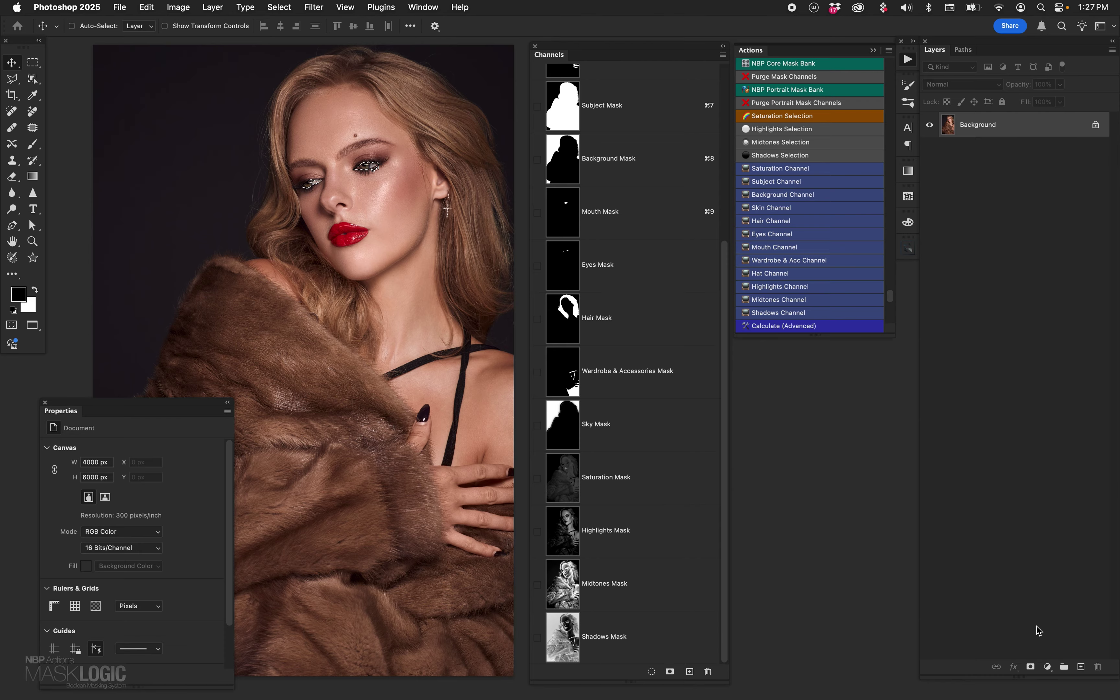
{"action": "left_click", "coordinate": [1048, 666]}
{"action": "key", "text": "Escape"}
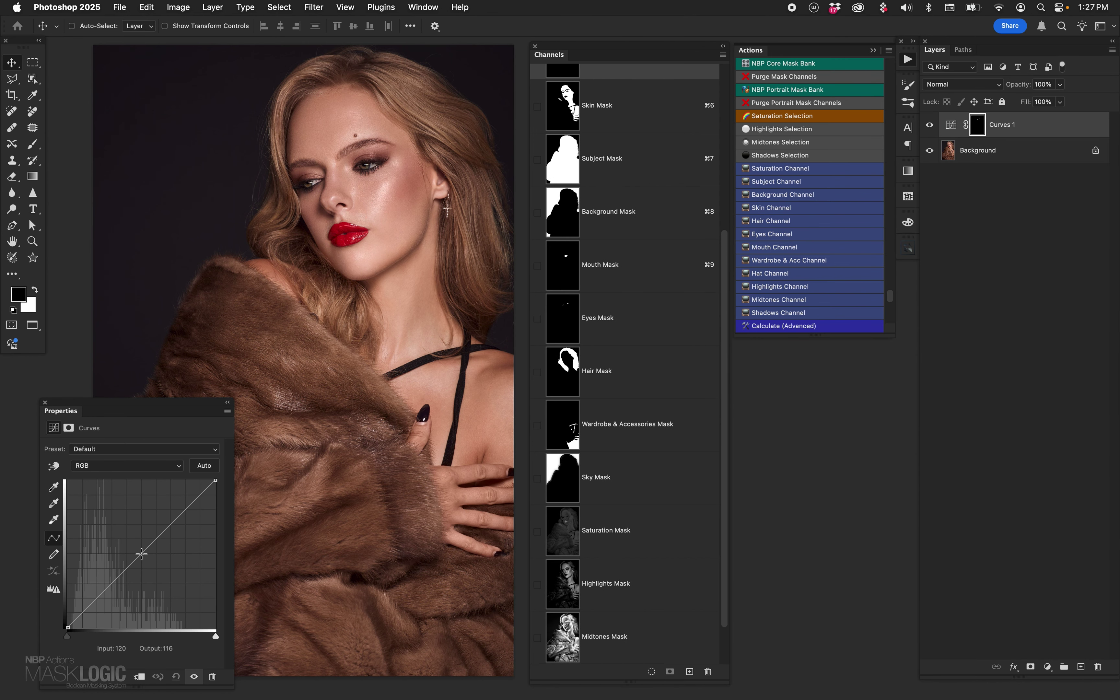
Step: Test a curve point on the eyes, and group Curves 1 under a mask loaded from the Mouth Mask channel
{"action": "left_click_drag", "start_coordinate": [139, 549], "coordinate": [154, 324]}
{"action": "left_click", "coordinate": [570, 276], "text": "super"}
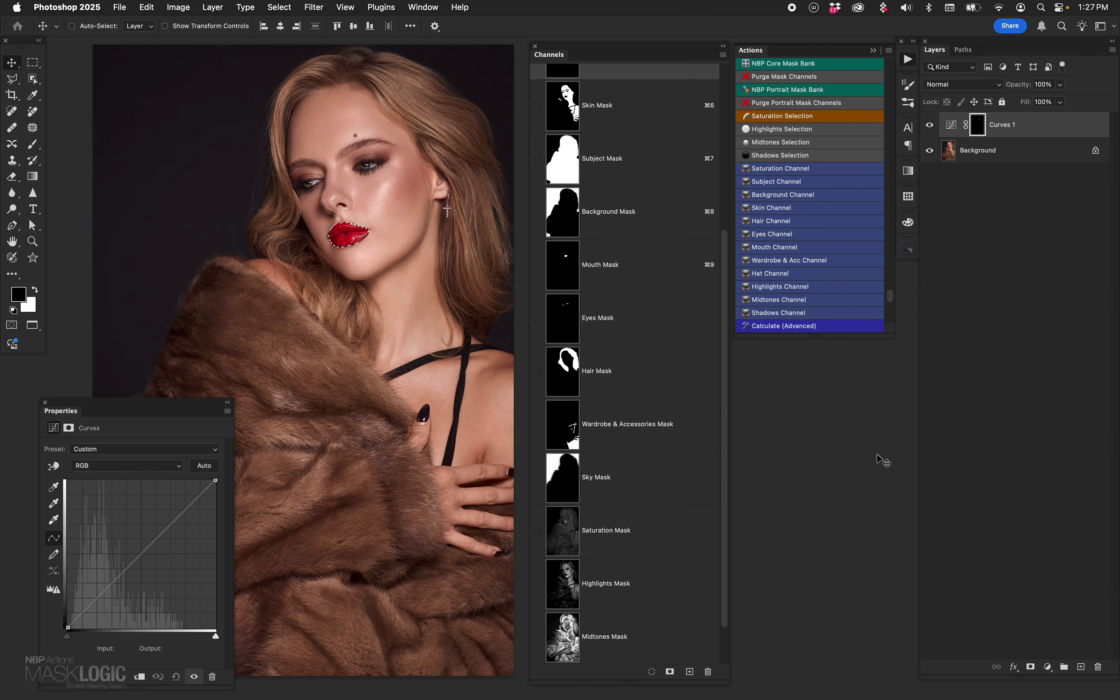
{"action": "key", "text": "super+g"}
{"action": "left_click", "coordinate": [1030, 666]}
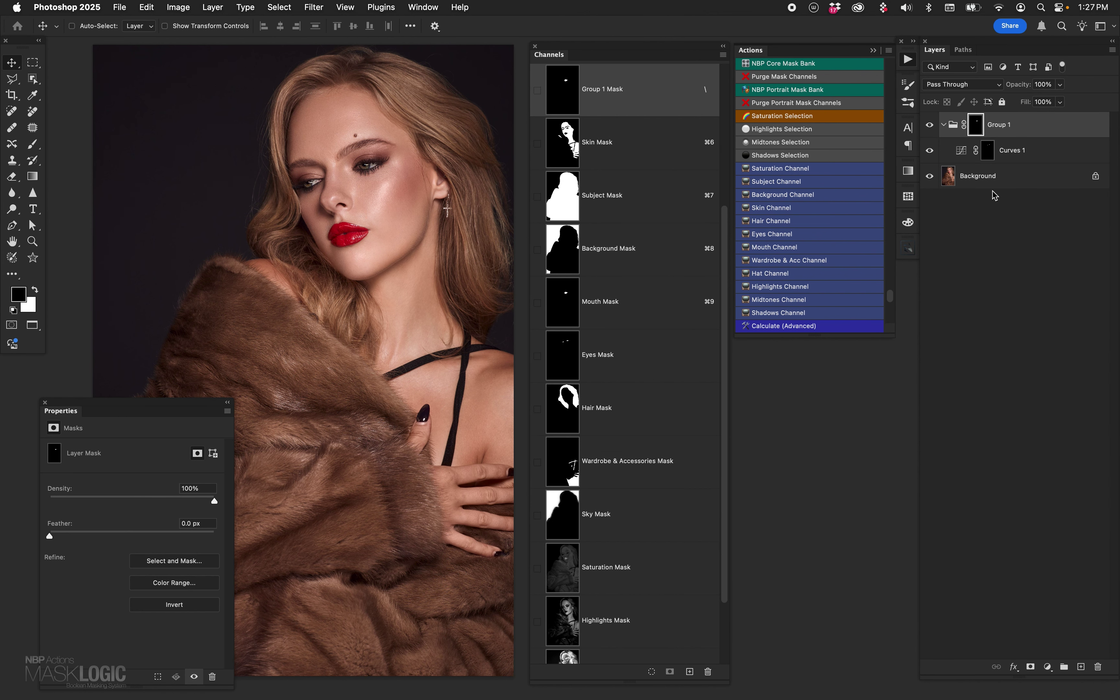
Step: Test strong curve bends on Curves 1 inside the mouth-masked group, and inspect the group's mask on the canvas
{"action": "left_click", "coordinate": [961, 151]}
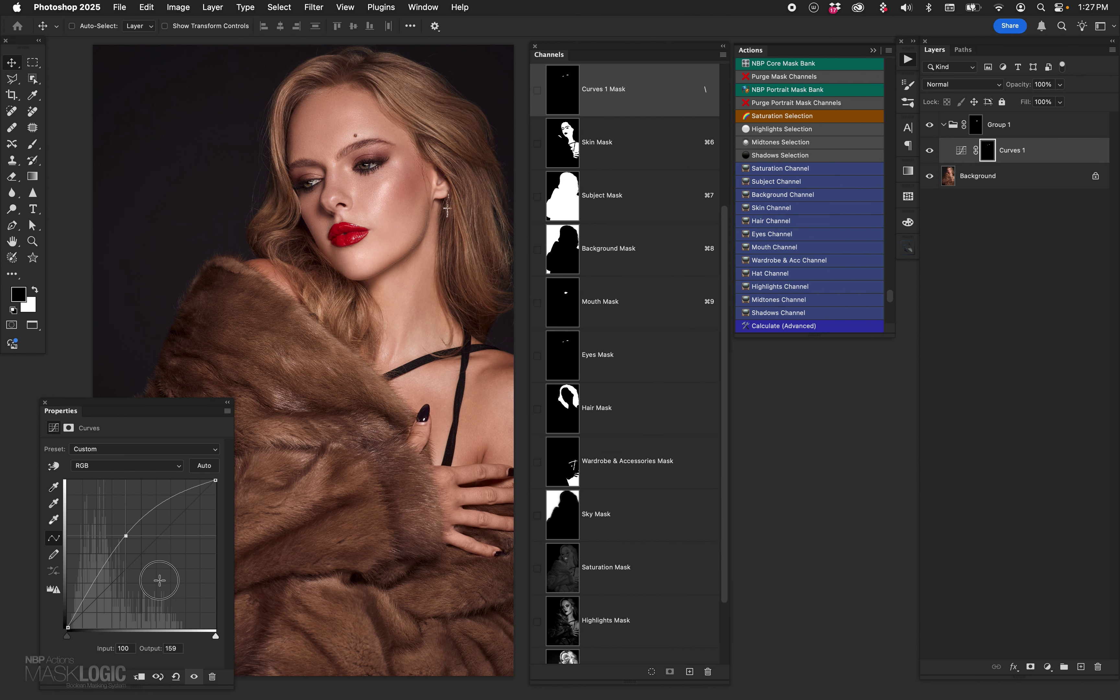
{"action": "left_click_drag", "start_coordinate": [125, 536], "coordinate": [115, 366]}
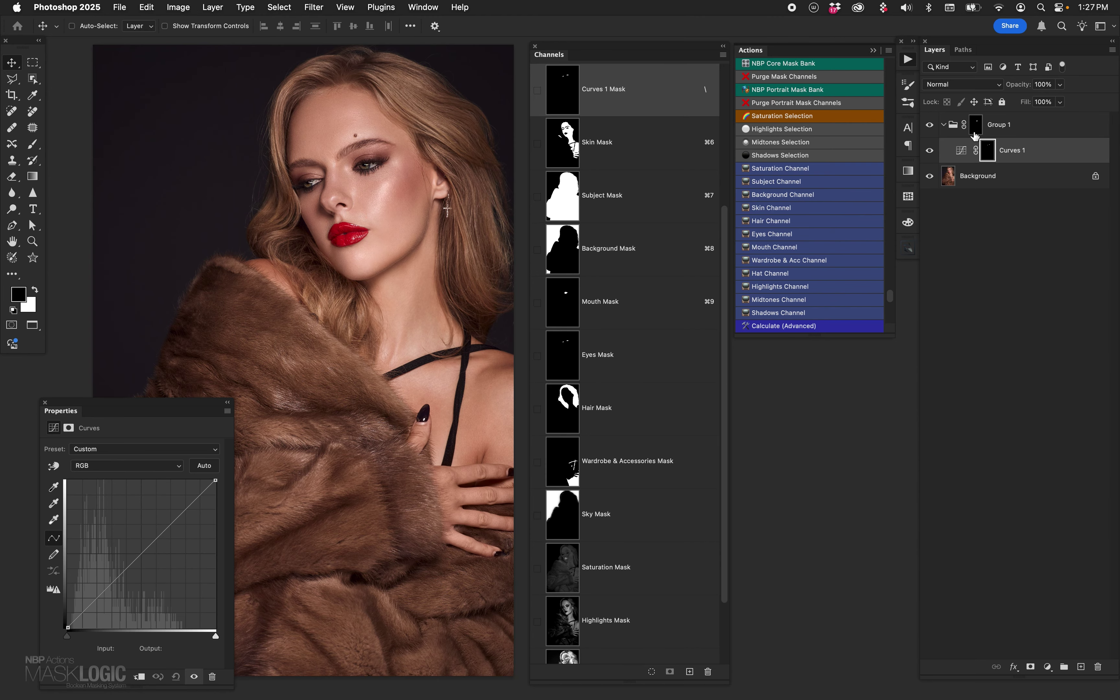
{"action": "left_click", "coordinate": [974, 134], "text": "alt"}
{"action": "left_click", "coordinate": [974, 134], "text": "alt"}
Step: Delete Group 1 together with its Curves 1 layer above the Background layer
{"action": "left_click", "coordinate": [959, 159]}
{"action": "left_click", "coordinate": [994, 132], "text": "shift"}
{"action": "key", "text": "Delete"}
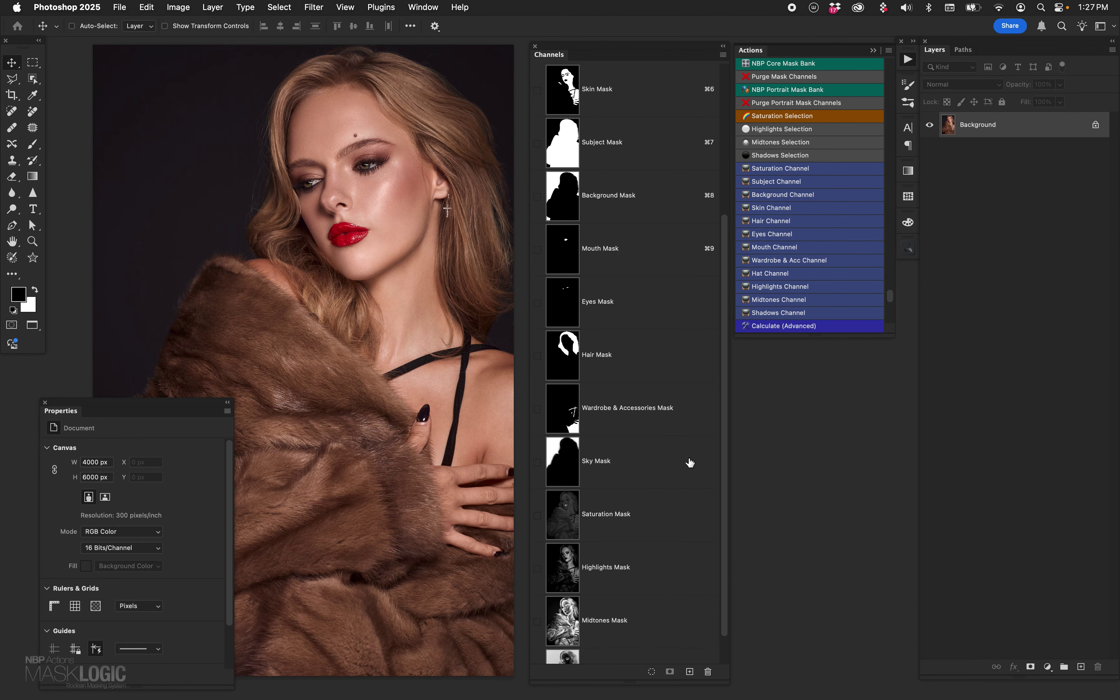
Step: Delete the Wardrobe & Accessories Mask channel
{"action": "left_click", "coordinate": [565, 421]}
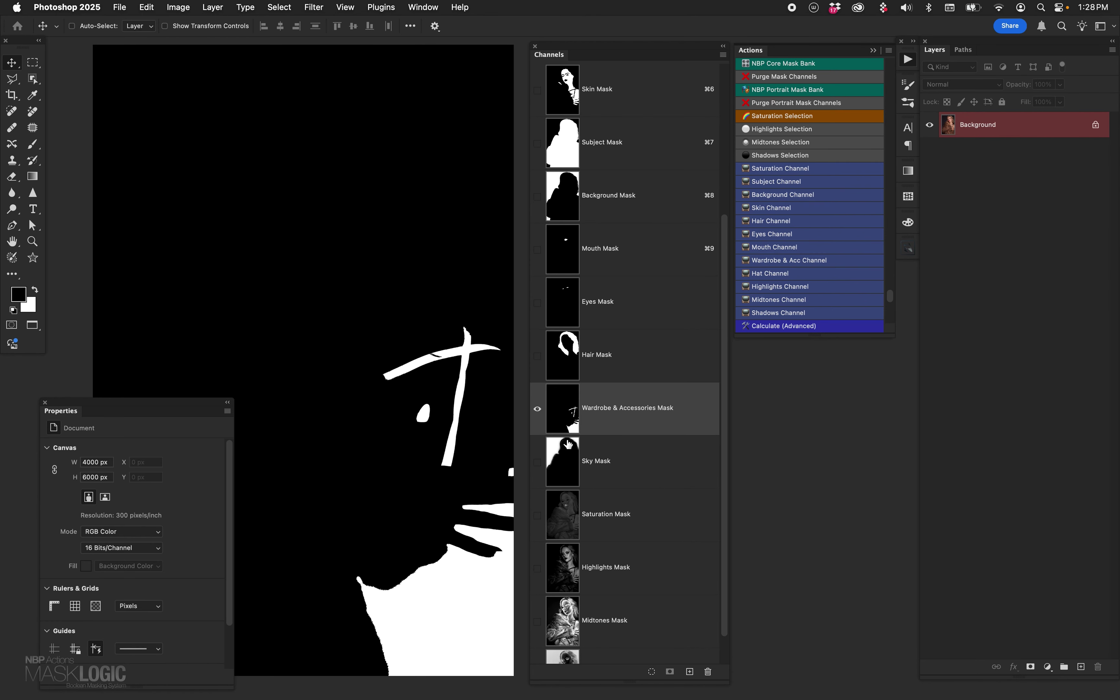
{"action": "left_click", "coordinate": [708, 672]}
{"action": "left_click", "coordinate": [609, 256]}
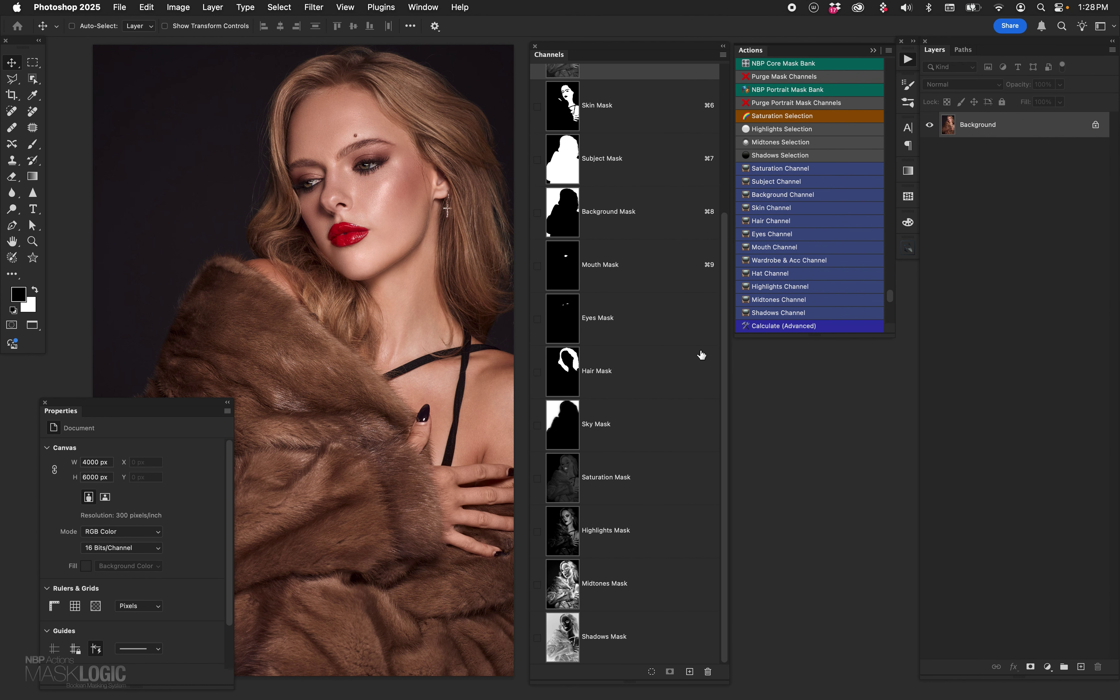
{"action": "scroll", "coordinate": [722, 407], "scroll_direction": "up", "scroll_amount": 3}
{"action": "scroll", "coordinate": [721, 412], "scroll_direction": "down", "scroll_amount": 3}
{"action": "left_click_drag", "start_coordinate": [725, 524], "coordinate": [732, 468]}
{"action": "left_click", "coordinate": [723, 55]}
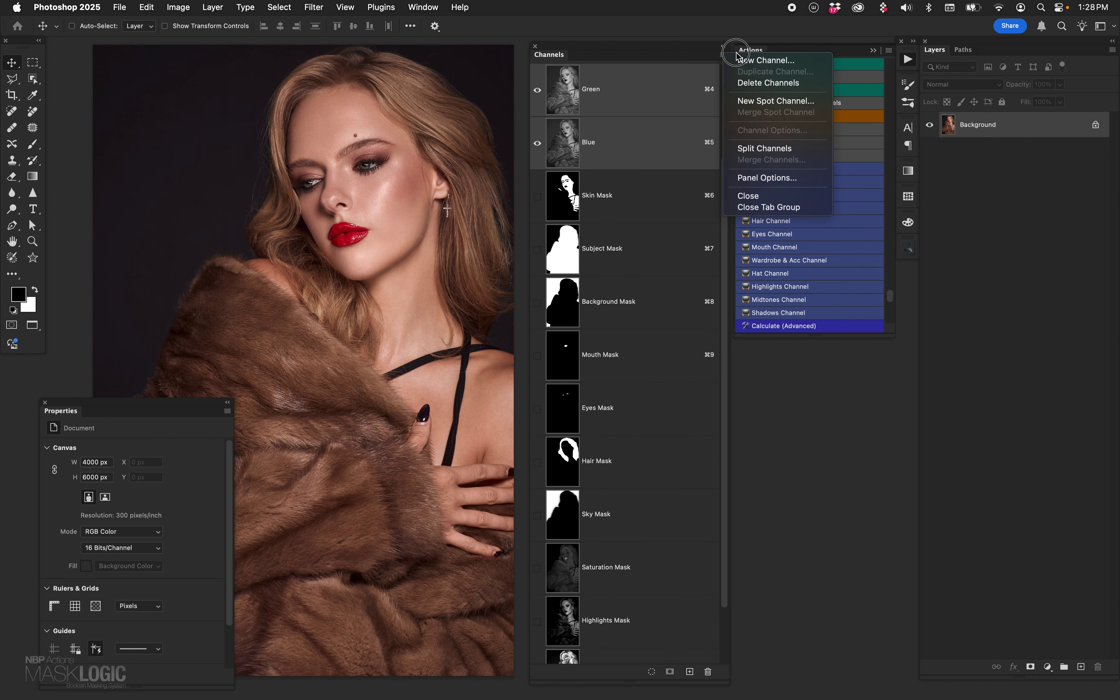
{"action": "left_click", "coordinate": [666, 485]}
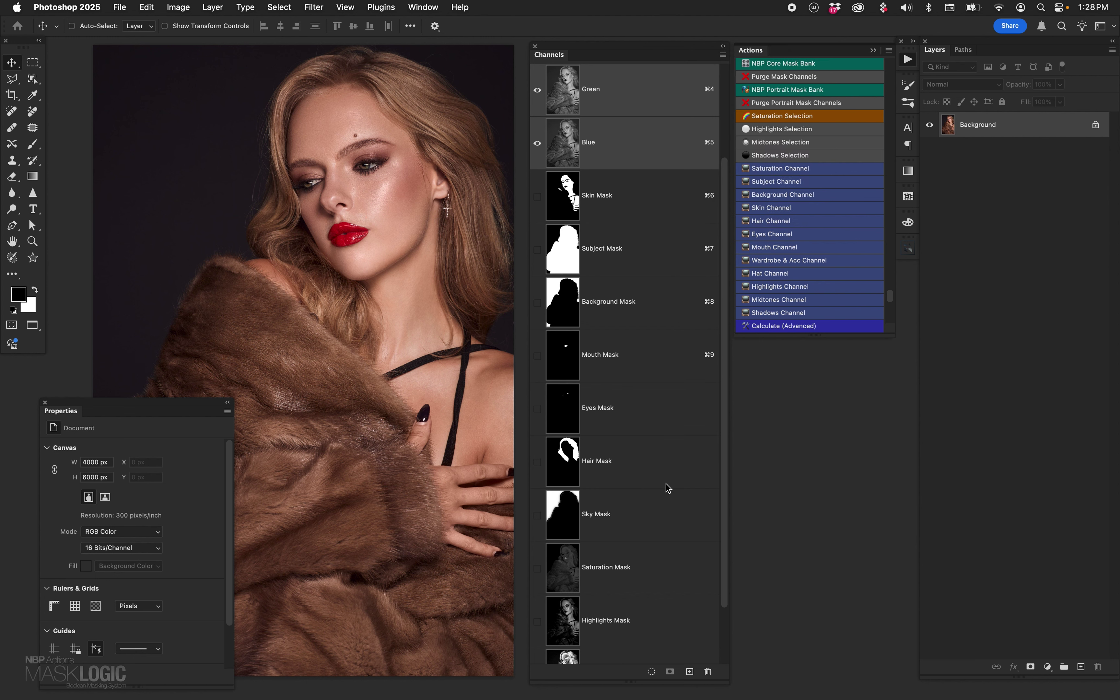
Step: Select all the mask channels from Skin Mask through Shadows Mask together, and return to the RGB composite
{"action": "left_click", "coordinate": [650, 209]}
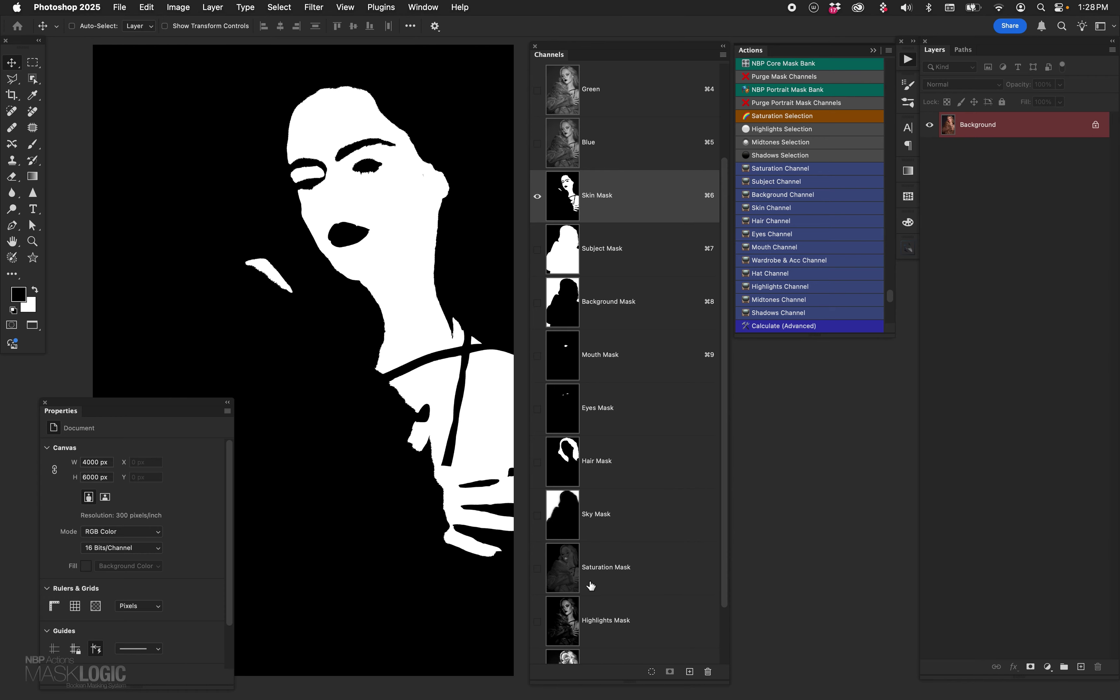
{"action": "left_click", "coordinate": [655, 248], "text": "shift"}
{"action": "left_click", "coordinate": [678, 305], "text": "shift"}
{"action": "left_click", "coordinate": [676, 354], "text": "shift"}
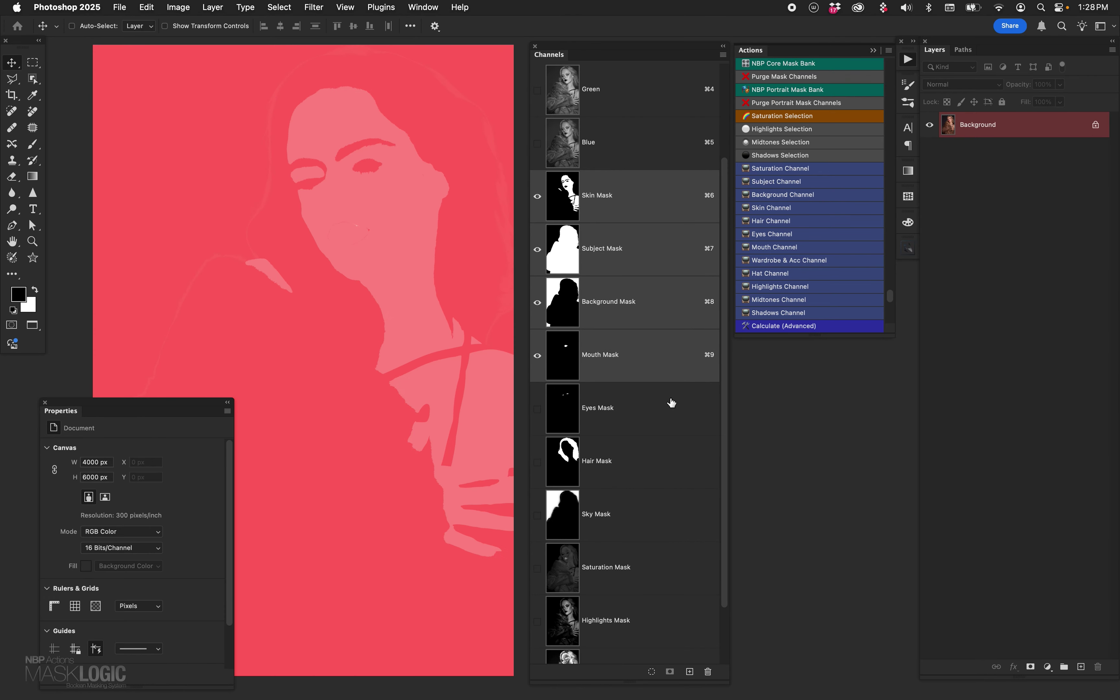
{"action": "left_click", "coordinate": [671, 403], "text": "shift"}
{"action": "left_click", "coordinate": [666, 460], "text": "shift"}
{"action": "left_click", "coordinate": [680, 516], "text": "shift"}
{"action": "left_click", "coordinate": [683, 568], "text": "shift"}
{"action": "left_click", "coordinate": [686, 620], "text": "shift"}
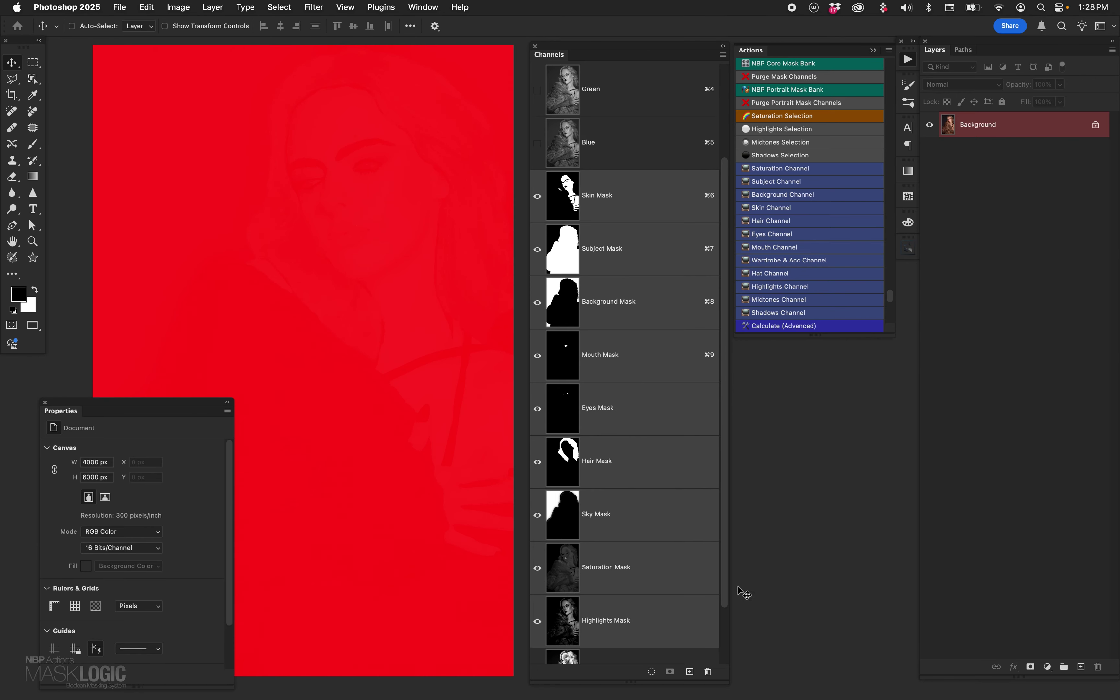
{"action": "scroll", "coordinate": [725, 647], "scroll_direction": "down", "scroll_amount": 2}
{"action": "left_click", "coordinate": [662, 582], "text": "shift"}
{"action": "left_click", "coordinate": [671, 638], "text": "shift"}
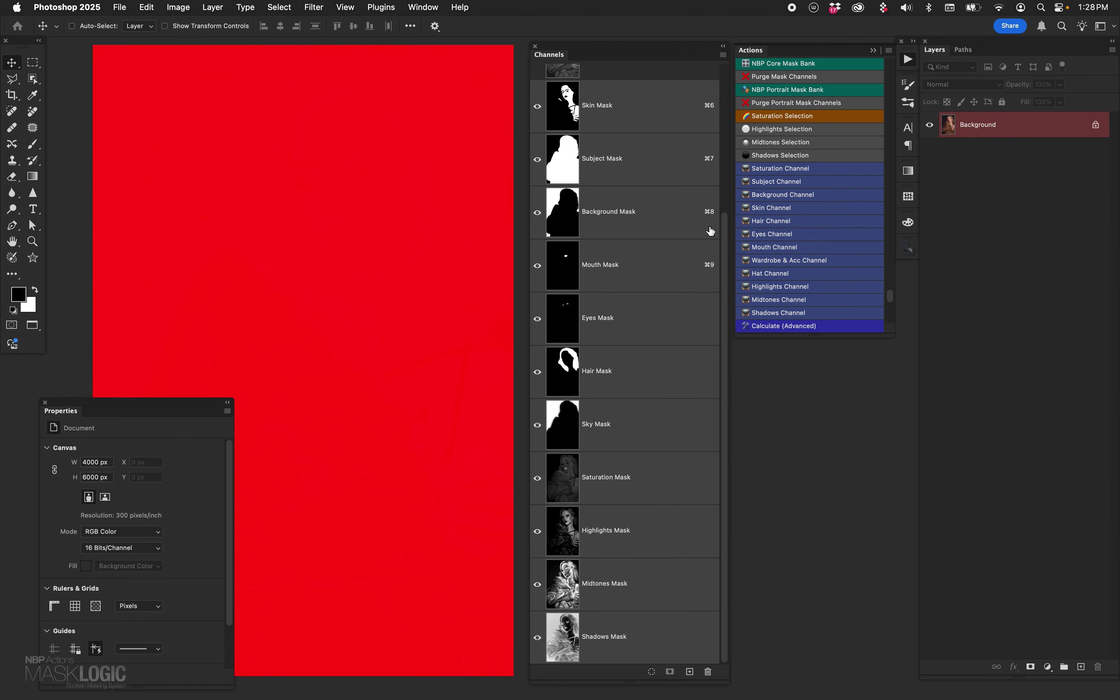
{"action": "scroll", "coordinate": [723, 238], "scroll_direction": "up", "scroll_amount": 5}
{"action": "left_click", "coordinate": [617, 105]}
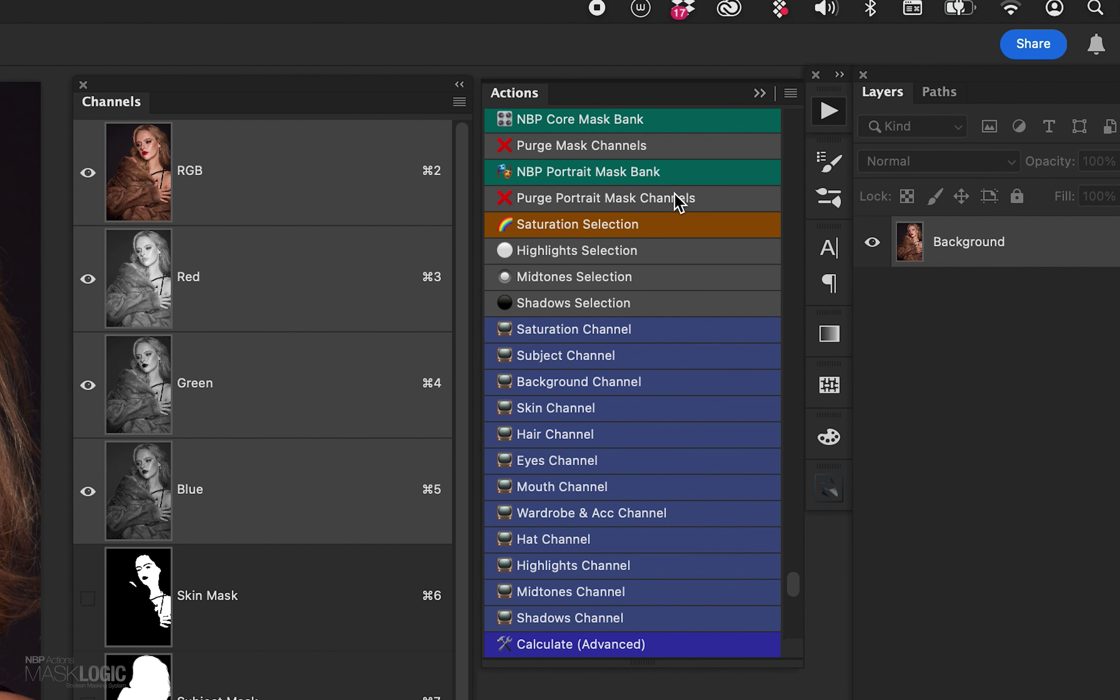
Step: Start the Purge Portrait Mask Channels action and stop it at its notice dialog
{"action": "left_click", "coordinate": [732, 164]}
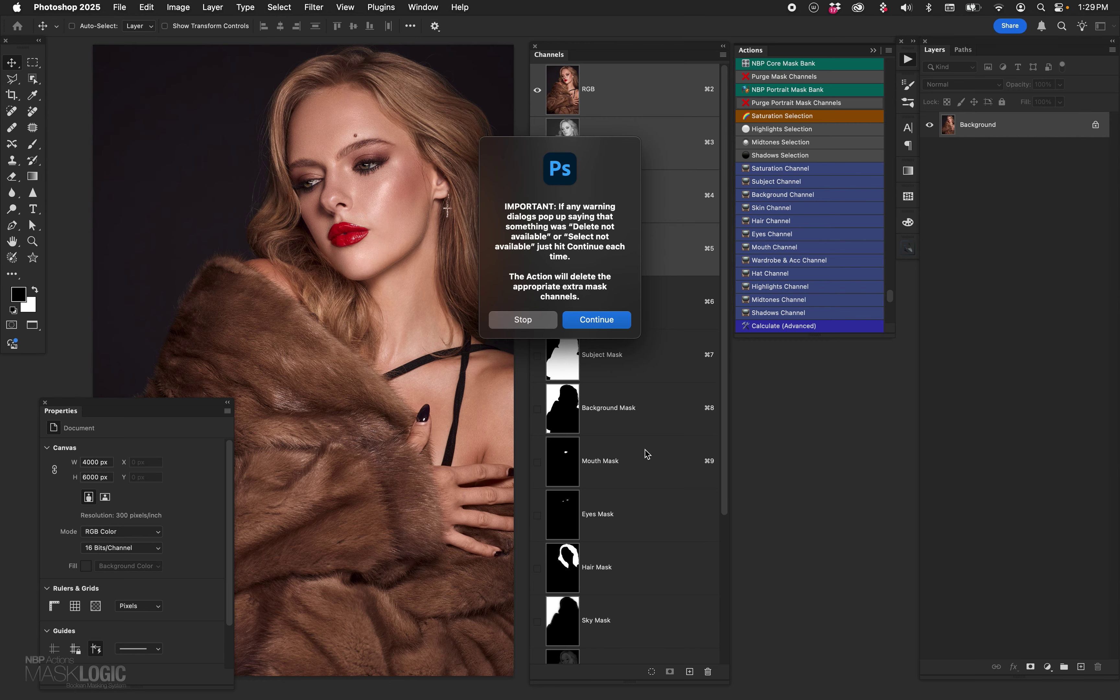
{"action": "left_click", "coordinate": [540, 322]}
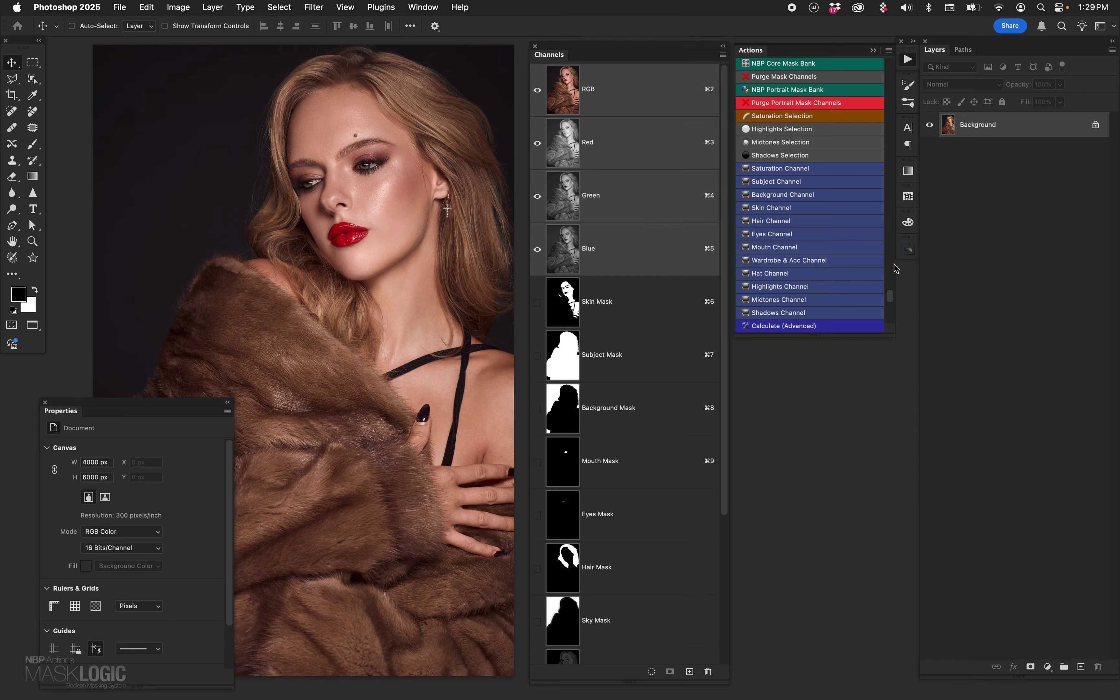
Step: Try the saturation and tonal-range selection actions on the portrait, and clear the selection
{"action": "left_click", "coordinate": [798, 116]}
{"action": "left_click", "coordinate": [808, 132]}
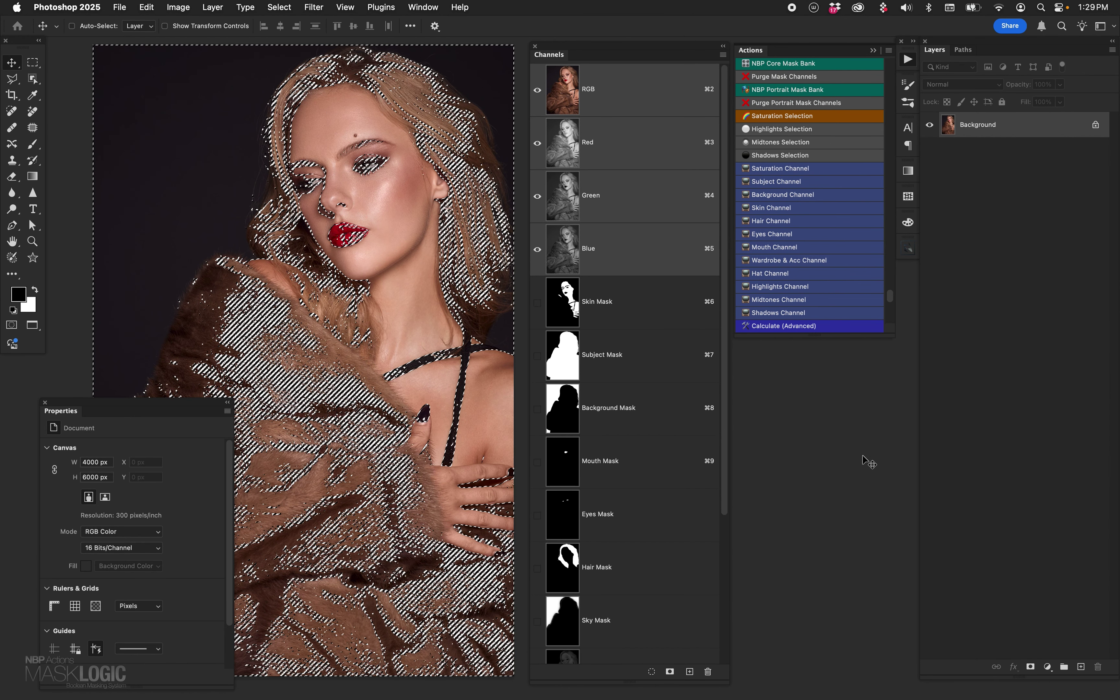
{"action": "key", "text": "super+d"}
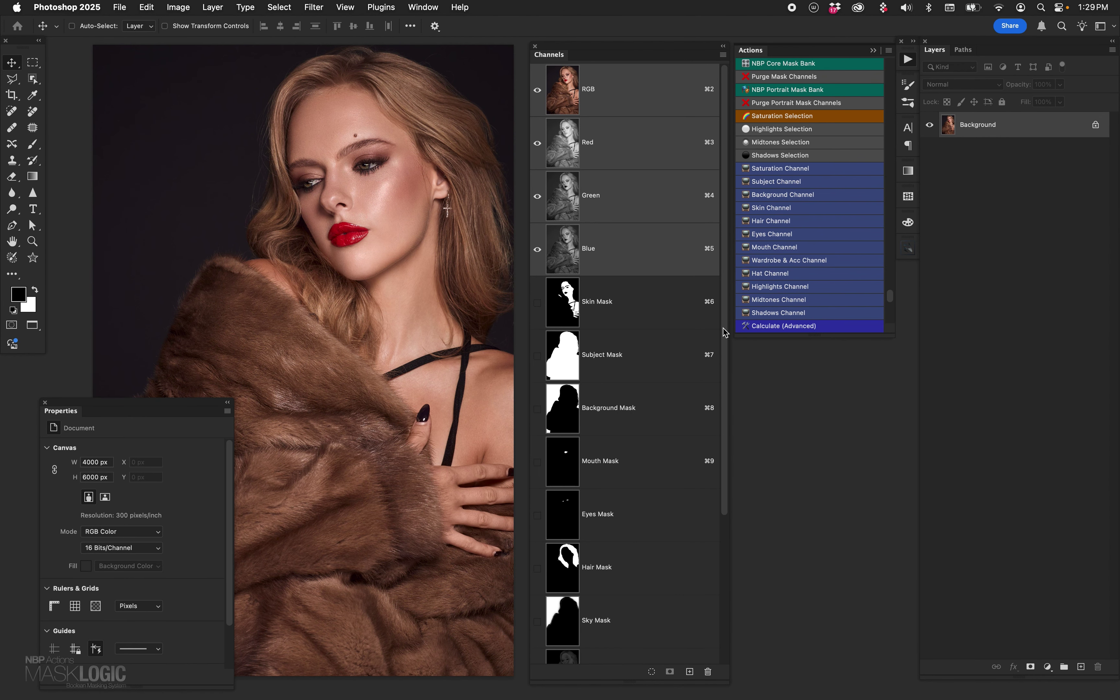
Step: Add a Curves adjustment layer masked by the Skin Mask channel, and inspect its layer mask on the canvas
{"action": "left_click_drag", "start_coordinate": [725, 331], "coordinate": [728, 468]}
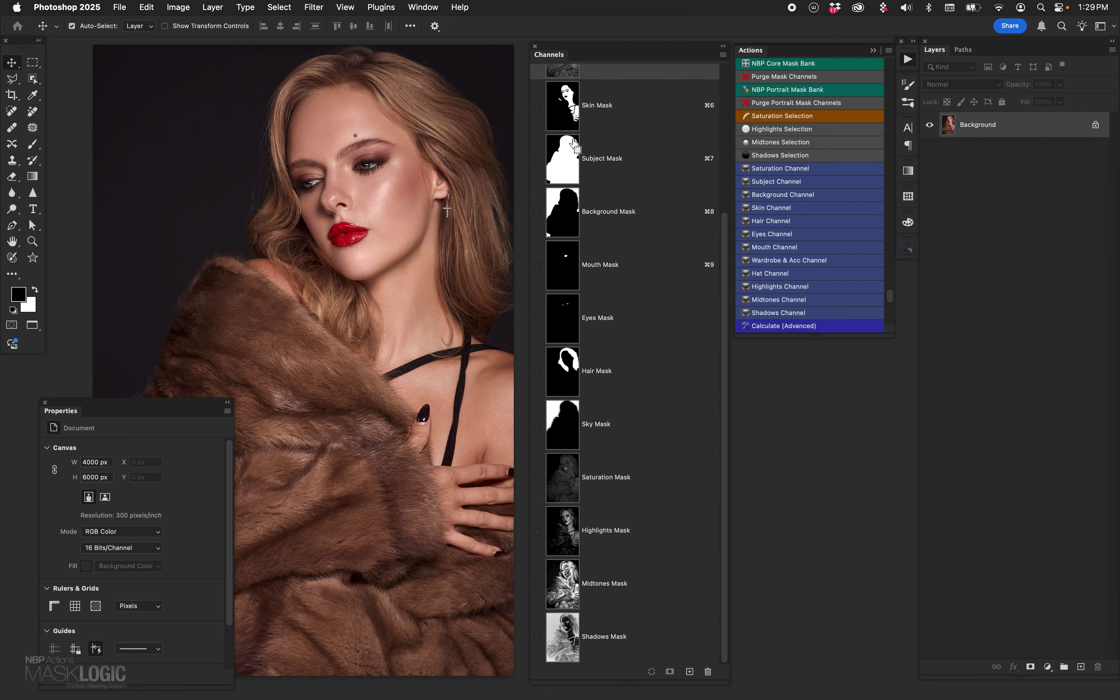
{"action": "left_click", "coordinate": [570, 118], "text": "super"}
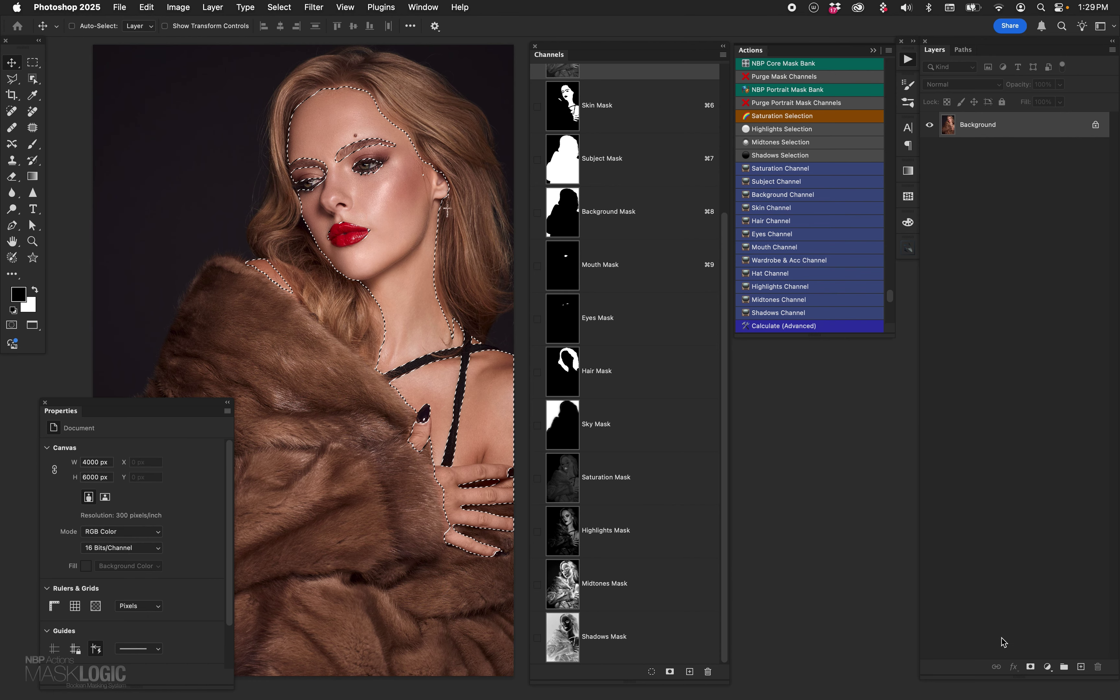
{"action": "left_click", "coordinate": [1048, 666]}
{"action": "left_click", "coordinate": [1046, 554]}
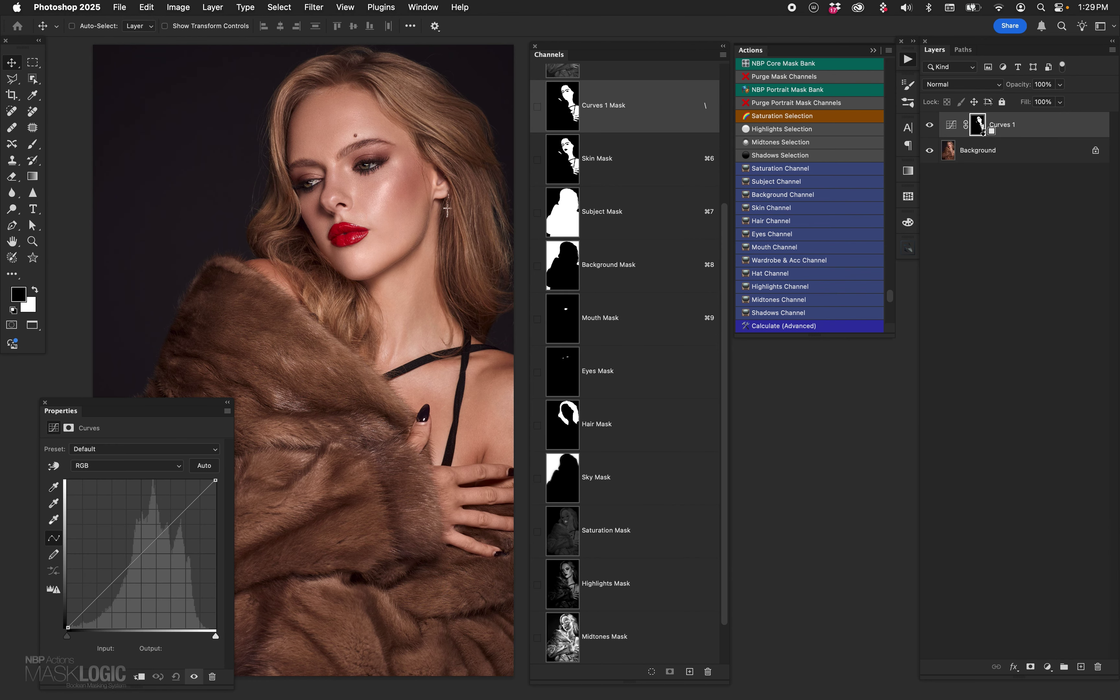
{"action": "left_click", "coordinate": [982, 129], "text": "alt"}
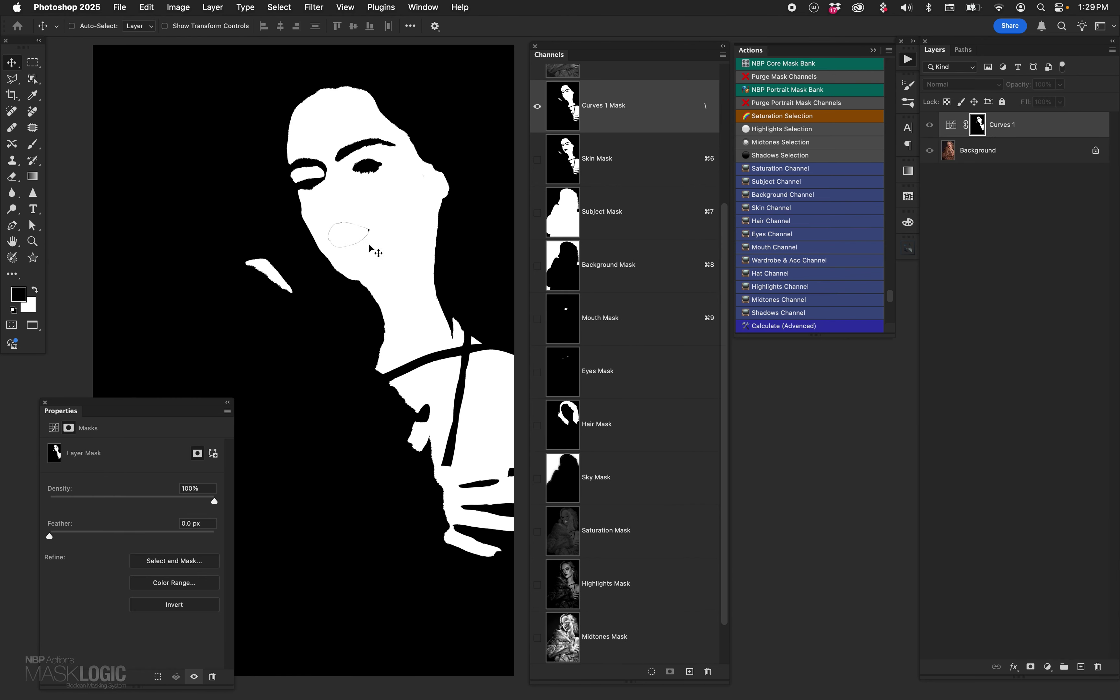
{"action": "left_click", "coordinate": [954, 126]}
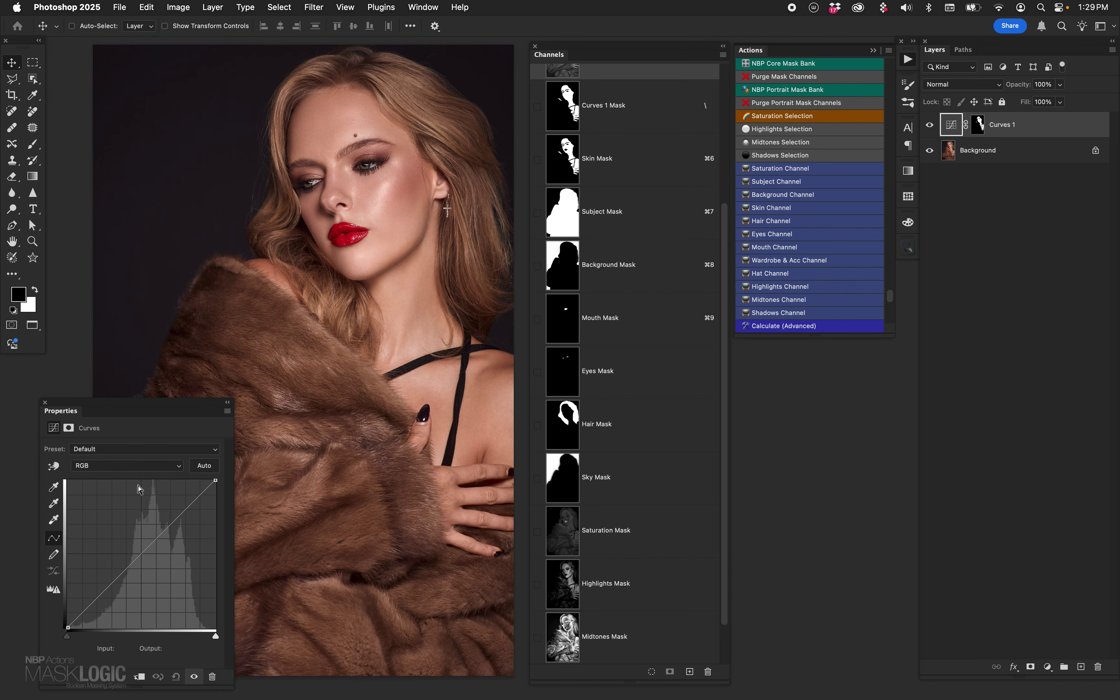
Step: Brighten the skin with a curve point at input 120, output 142, and delete the Curves 1 layer
{"action": "mouse_move", "coordinate": [147, 555]}
{"action": "left_mouse_down"}
{"action": "mouse_move", "coordinate": [152, 537]}
{"action": "mouse_move", "coordinate": [155, 564]}
{"action": "mouse_move", "coordinate": [137, 546]}
{"action": "left_mouse_up"}
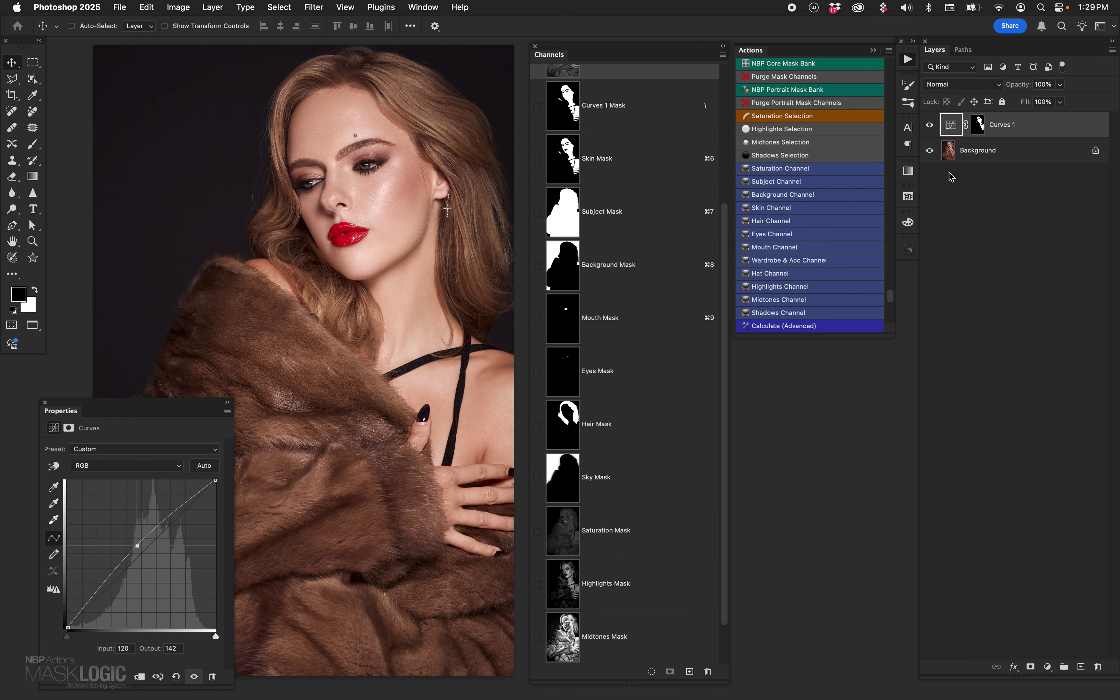
{"action": "left_click_drag", "start_coordinate": [964, 139], "coordinate": [1097, 667]}
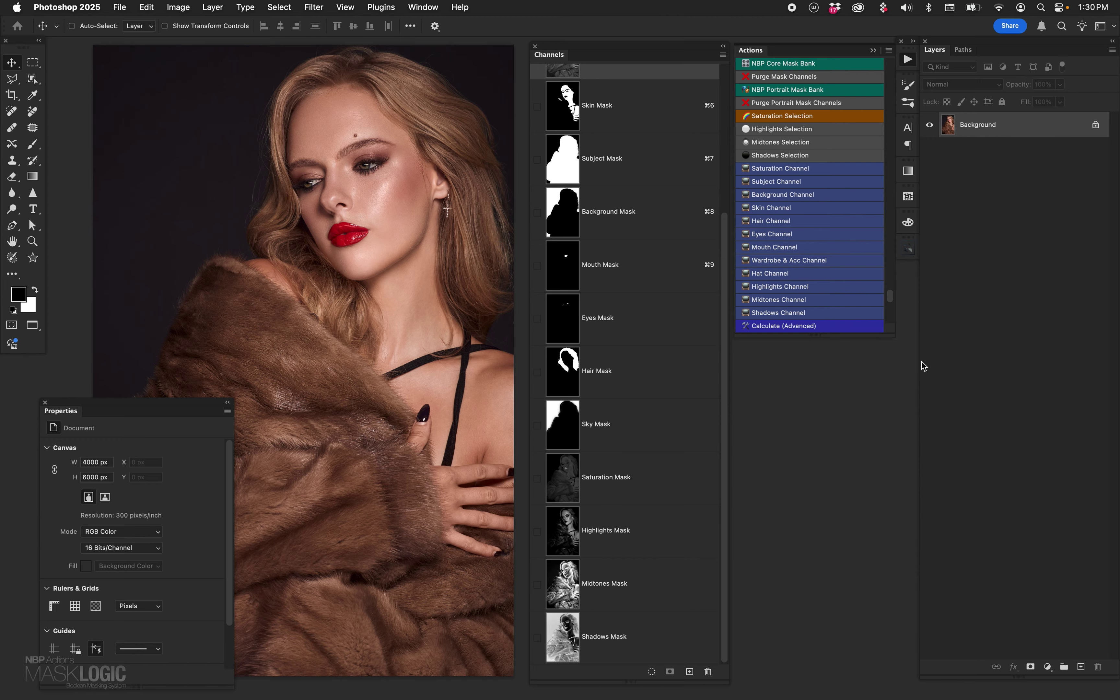
Step: Extend the actions list to show all the Calculate (Advanced) entries from Subject to Hat Shadows
{"action": "left_click_drag", "start_coordinate": [868, 337], "coordinate": [872, 674]}
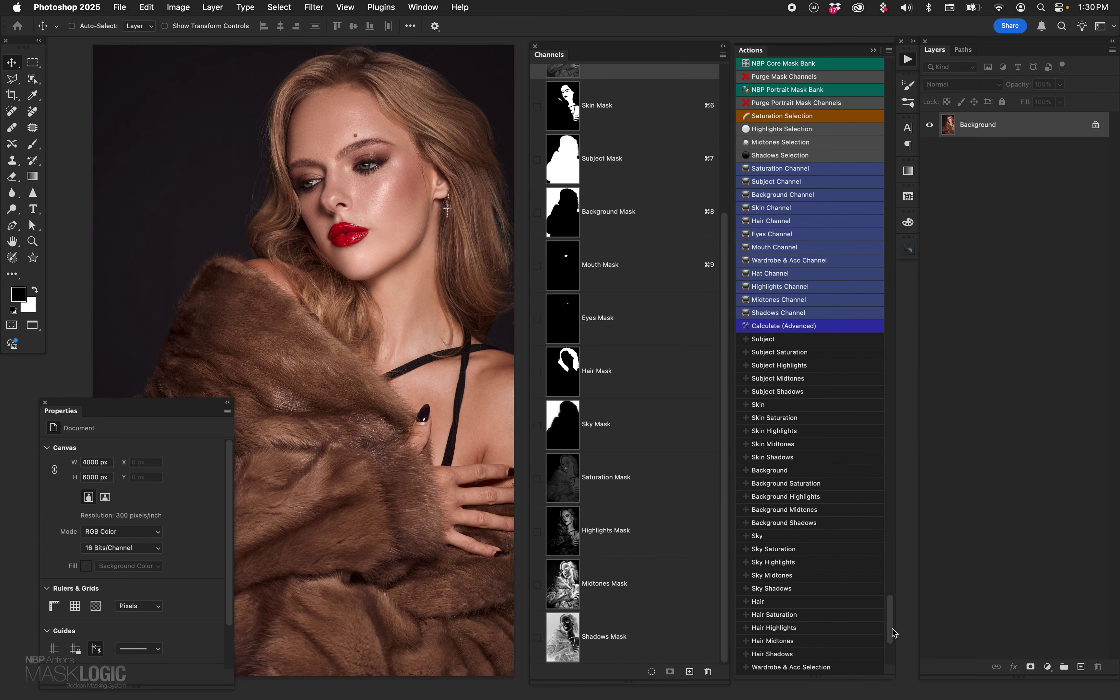
{"action": "scroll", "coordinate": [890, 641], "scroll_direction": "down", "scroll_amount": 10}
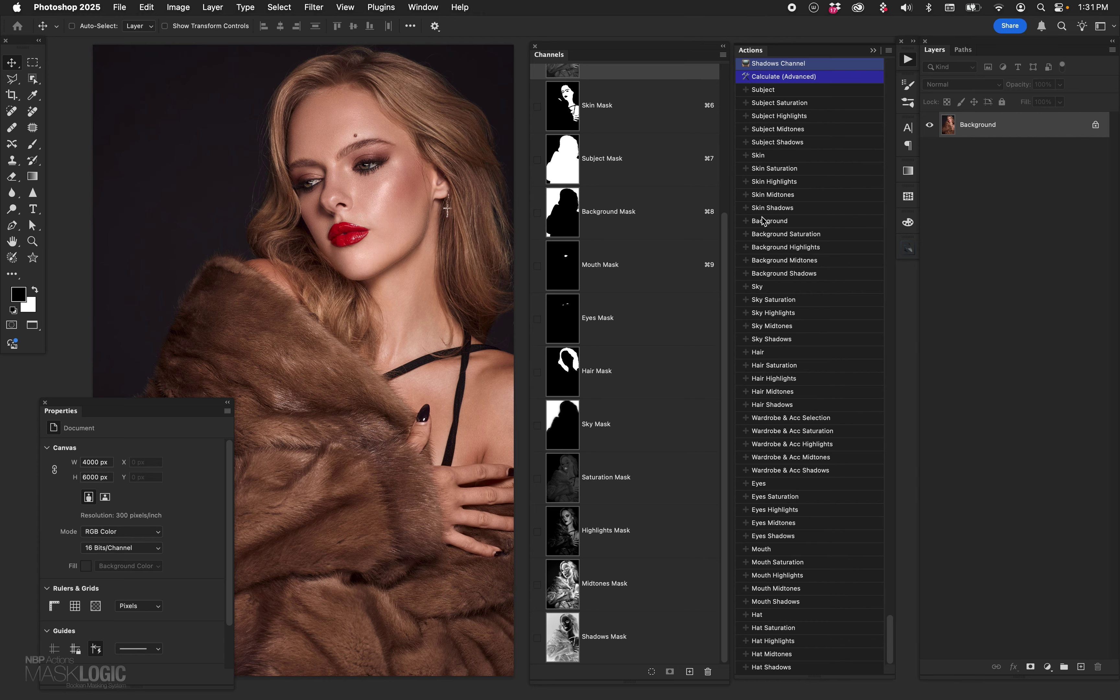
Step: Try the Calculate (Advanced) selection actions for body and scene areas, including Subject, Skin, Hair, Eyes and Mouth, and clear the selection
{"action": "left_click", "coordinate": [795, 89]}
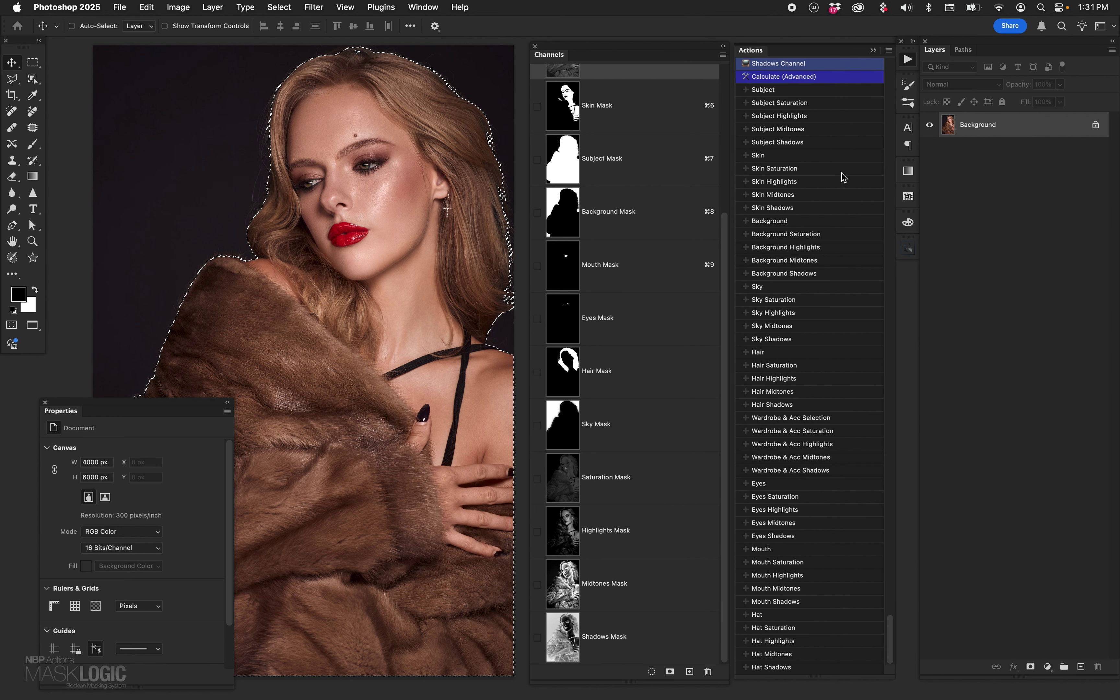
{"action": "left_click", "coordinate": [790, 221]}
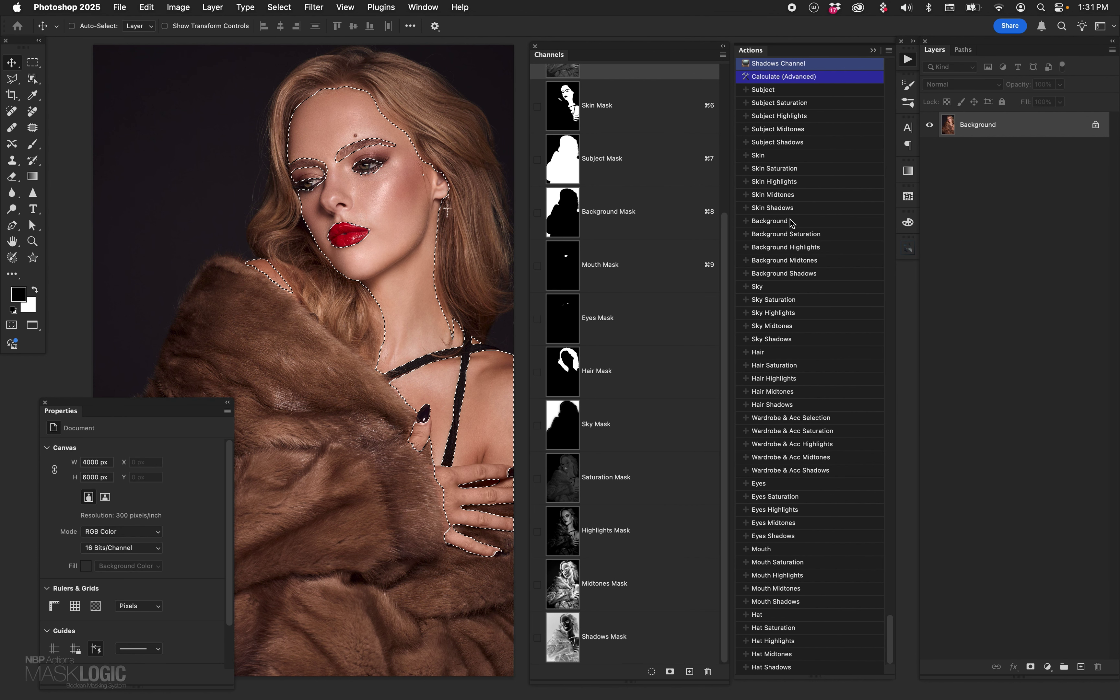
{"action": "left_click", "coordinate": [805, 289]}
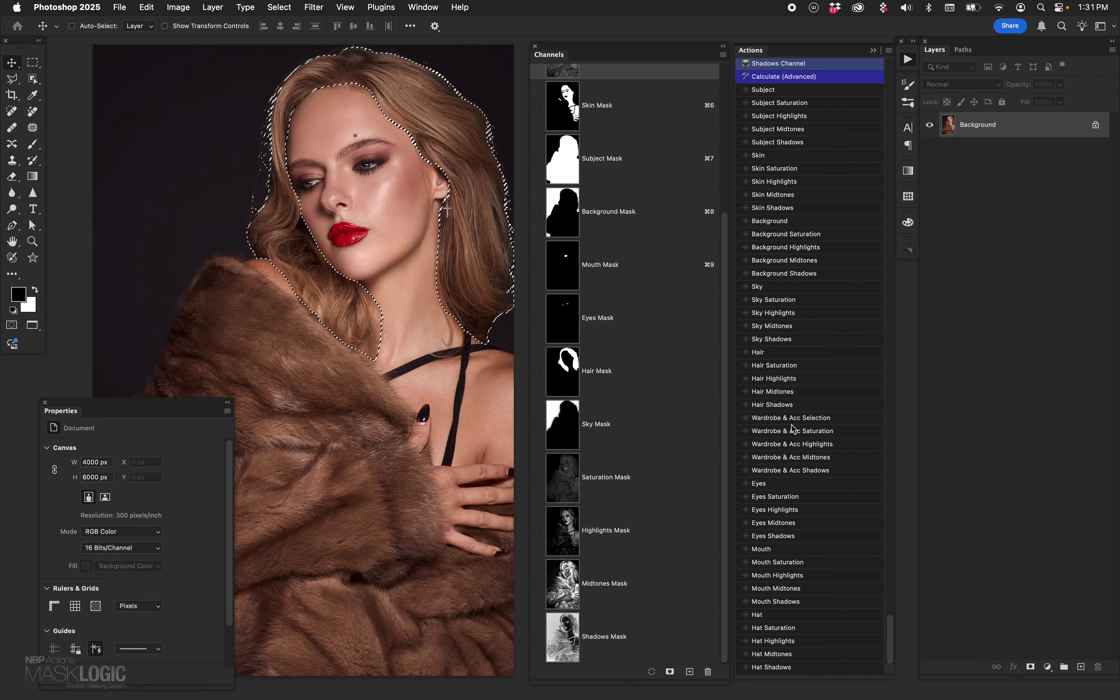
{"action": "left_click", "coordinate": [787, 483]}
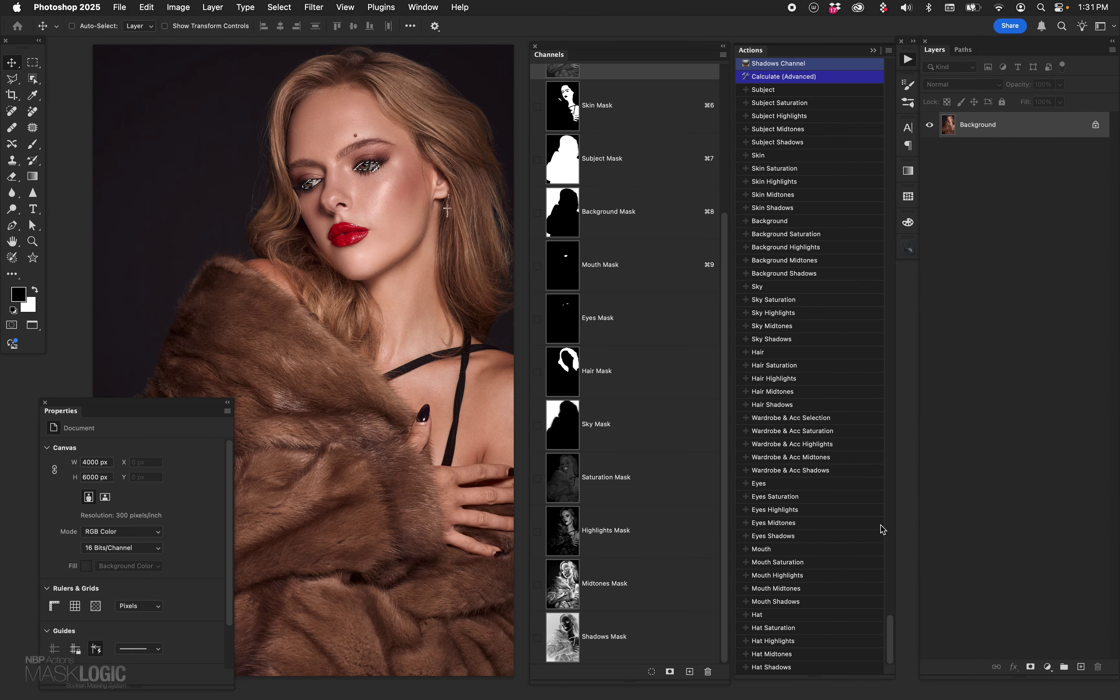
{"action": "left_click", "coordinate": [784, 550]}
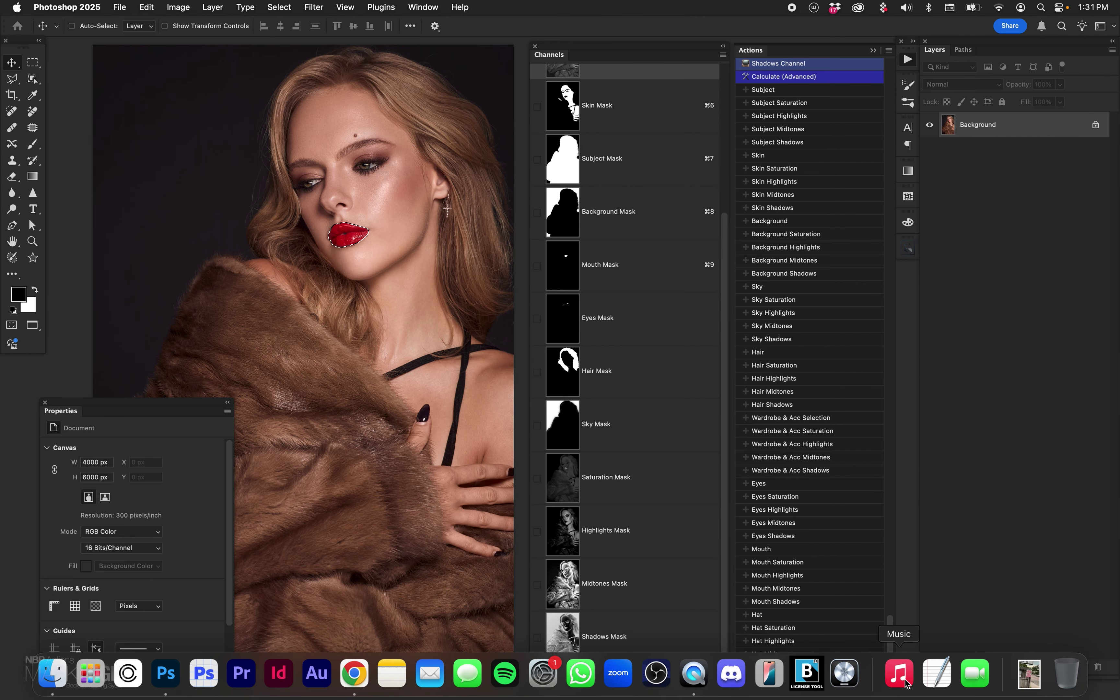
{"action": "key", "text": "super"}
{"action": "key", "text": "super+d"}
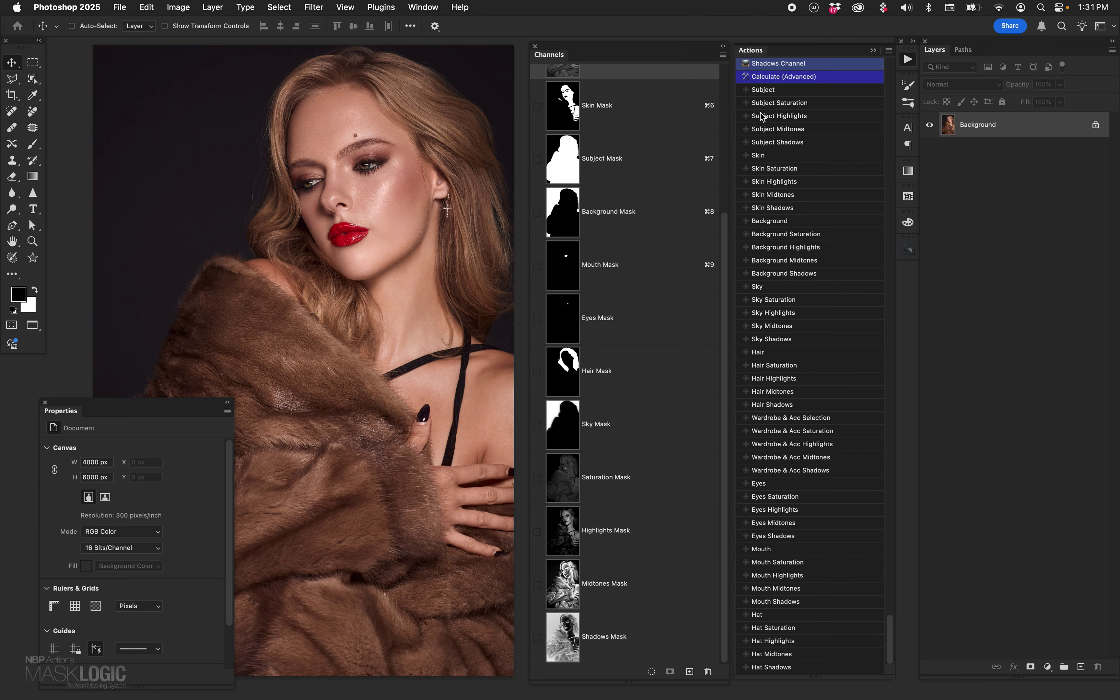
Step: Add a Vibrance adjustment layer masked by a saturation-based selection of the subject, and display its layer mask on the canvas
{"action": "key", "text": "super+alt+9"}
{"action": "left_click", "coordinate": [1047, 667]}
{"action": "left_click", "coordinate": [1074, 530]}
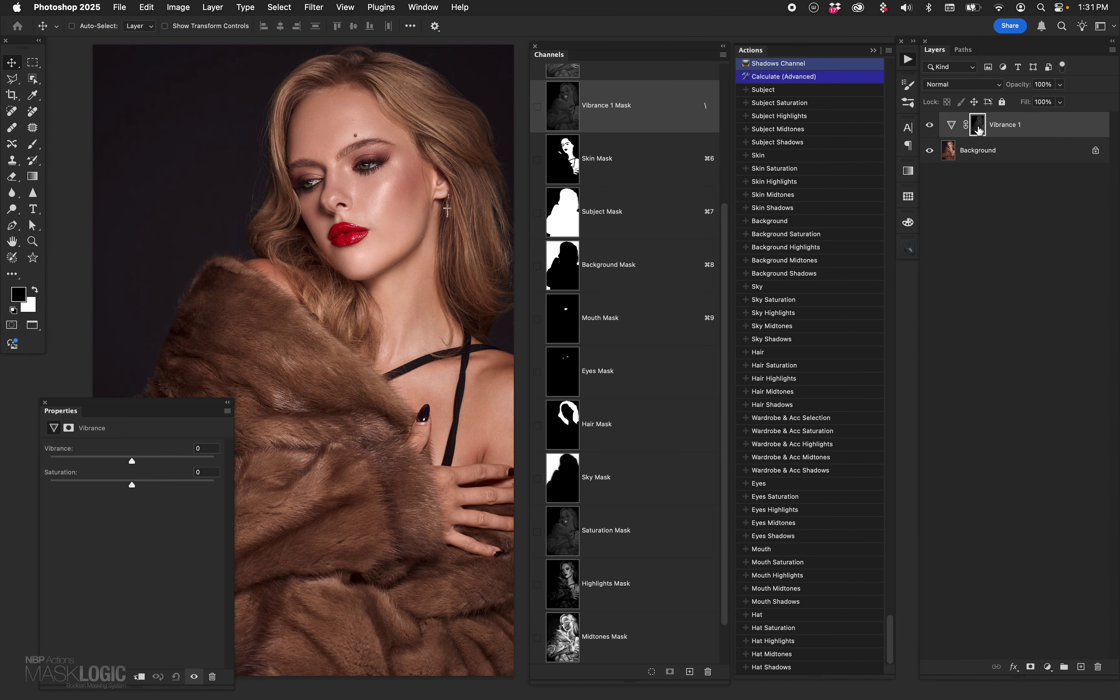
{"action": "left_click", "coordinate": [978, 130], "text": "alt"}
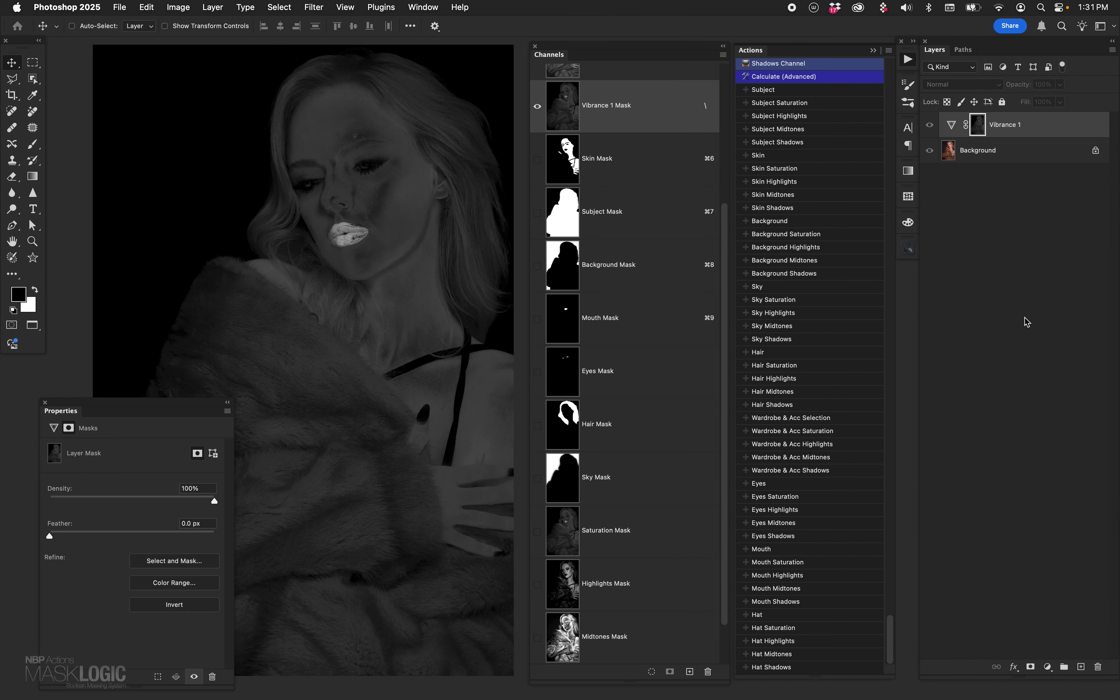
Step: Push the Vibrance 1 layer's Saturation to maximum and delete the layer
{"action": "left_click", "coordinate": [951, 133]}
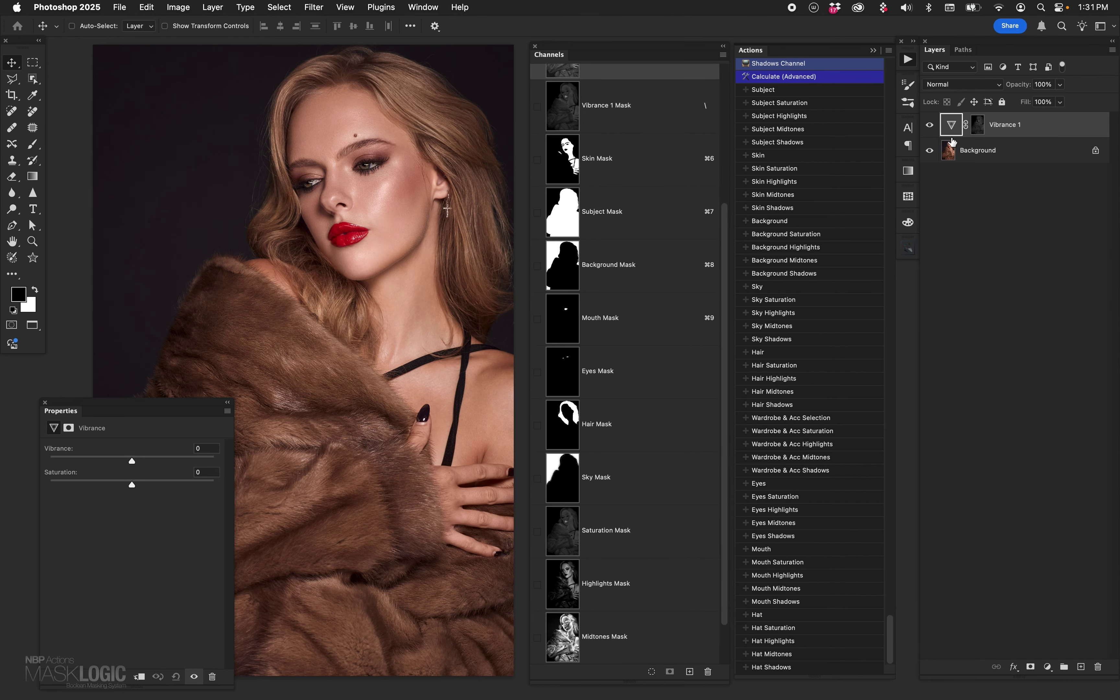
{"action": "left_click_drag", "start_coordinate": [131, 484], "coordinate": [238, 485]}
{"action": "left_click_drag", "start_coordinate": [960, 128], "coordinate": [1097, 667]}
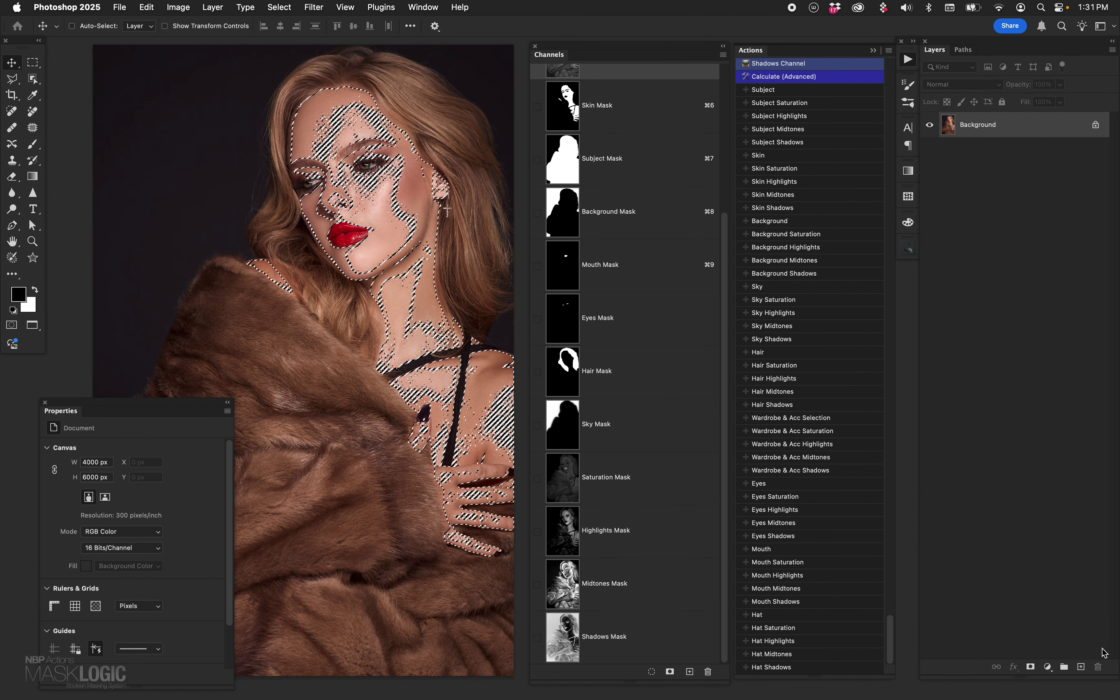
Step: Add a Curves adjustment layer masked by the active skin selection and inspect its layer mask on the canvas
{"action": "left_click", "coordinate": [1047, 666]}
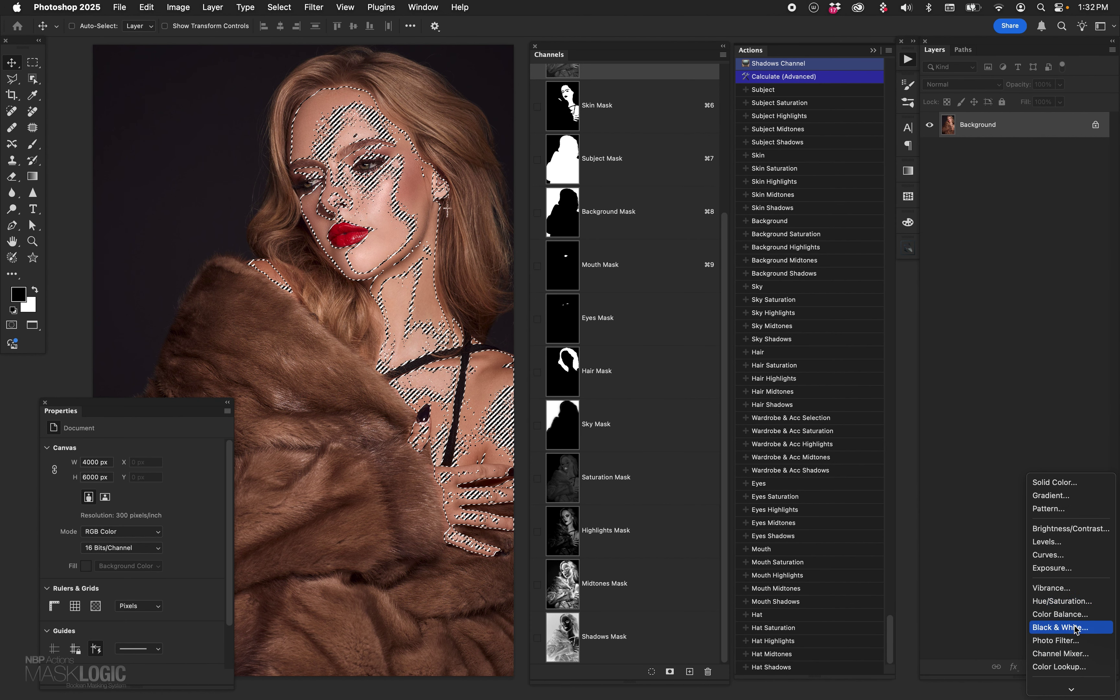
{"action": "left_click", "coordinate": [1072, 557]}
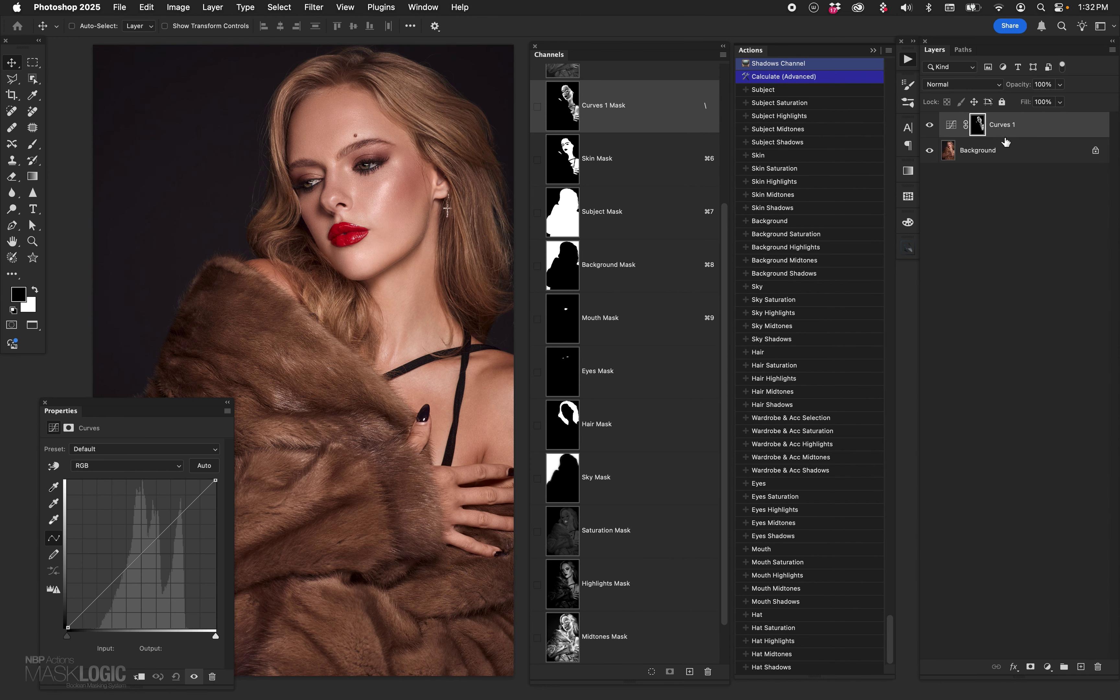
{"action": "left_click", "coordinate": [978, 131], "text": "alt"}
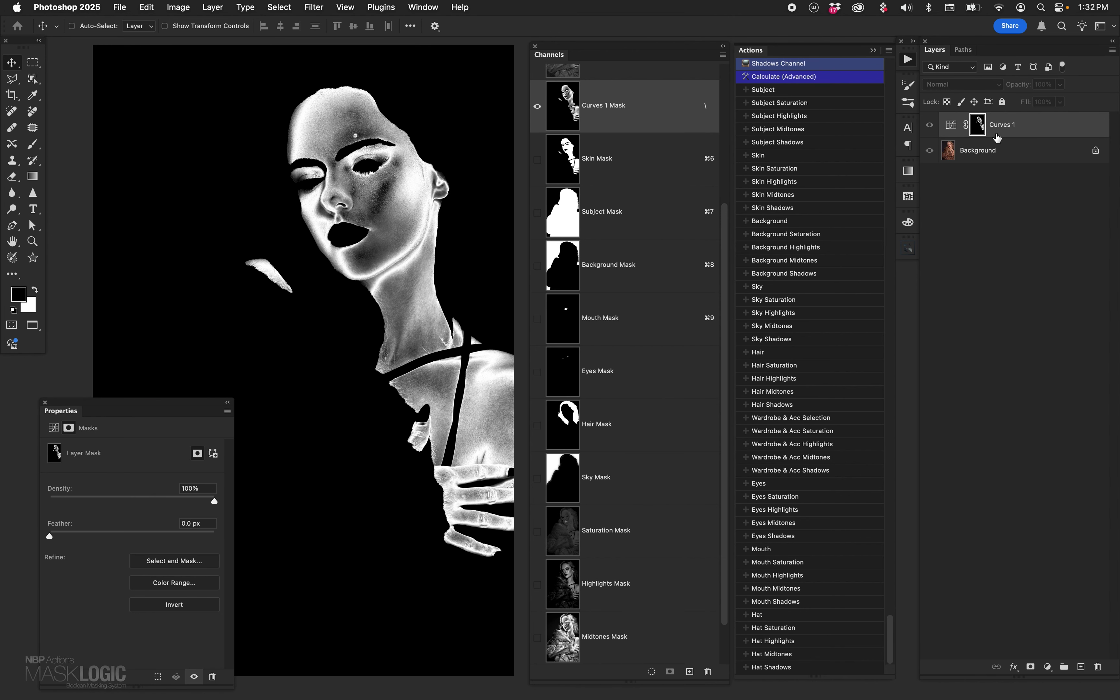
{"action": "left_click", "coordinate": [979, 131], "text": "alt"}
{"action": "left_click", "coordinate": [951, 124]}
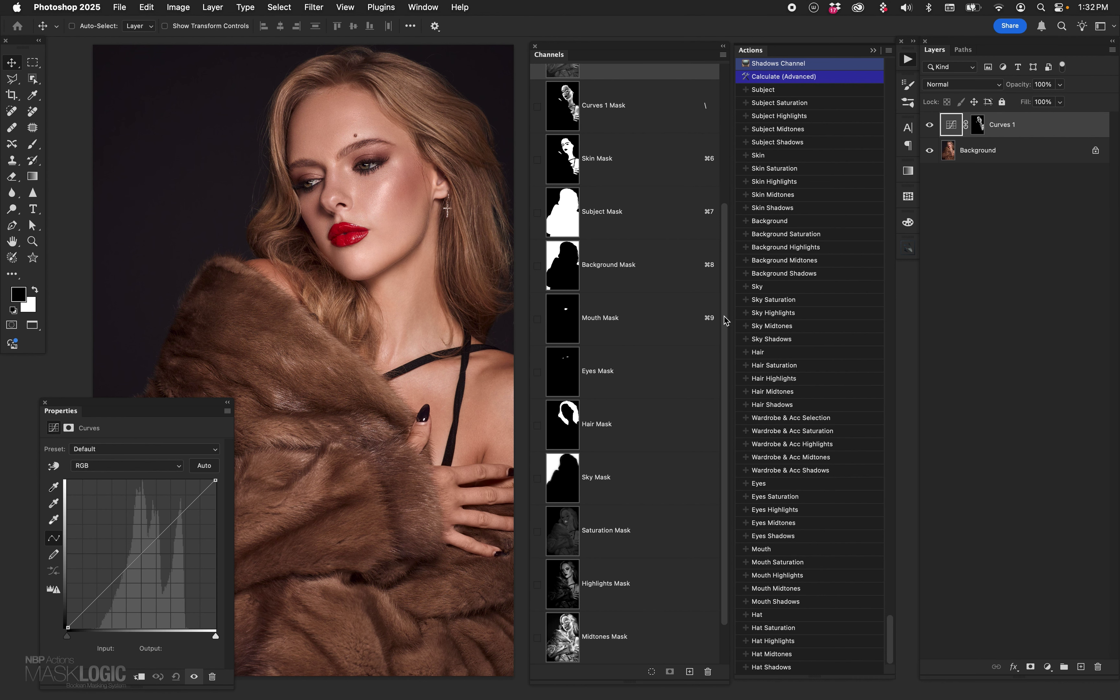
Step: Darken the skin with a curve point at input 140, output 120, and compare the image with and without the adjustment
{"action": "mouse_move", "coordinate": [138, 558]}
{"action": "left_mouse_down"}
{"action": "mouse_move", "coordinate": [150, 563]}
{"action": "mouse_move", "coordinate": [138, 547]}
{"action": "mouse_move", "coordinate": [148, 572]}
{"action": "mouse_move", "coordinate": [149, 558]}
{"action": "left_mouse_up"}
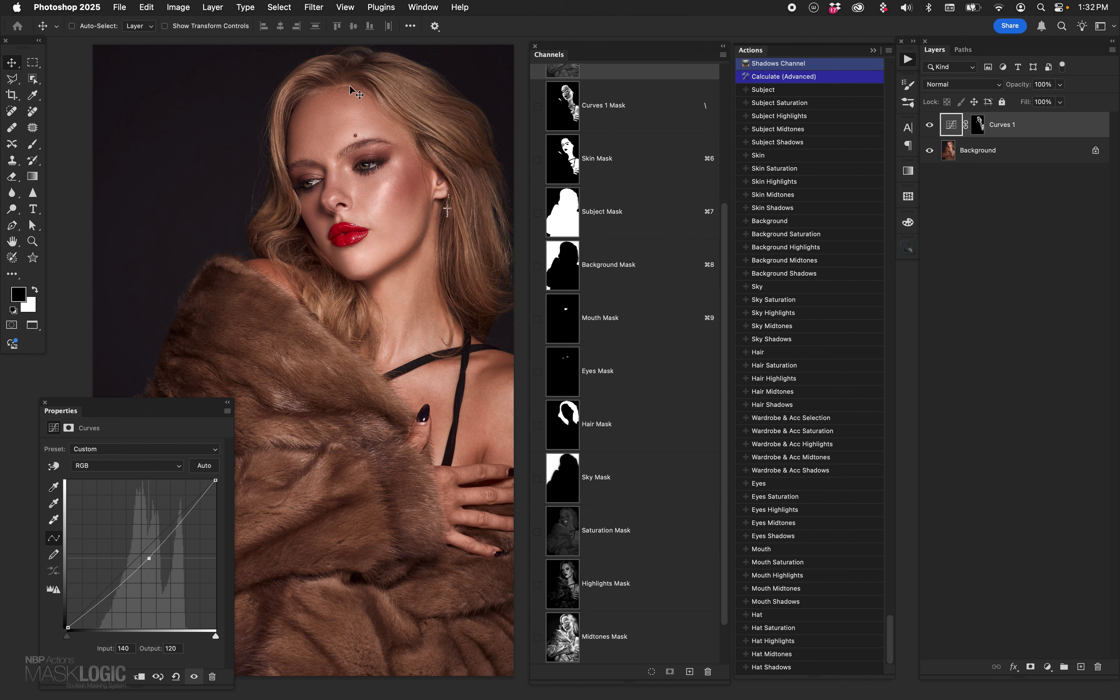
{"action": "left_click", "coordinate": [930, 126]}
{"action": "left_click", "coordinate": [930, 126]}
Step: Set up a white Brush on the Curves 1 mask, and delete the Curves 1 layer
{"action": "left_click", "coordinate": [978, 130]}
{"action": "key", "text": "b"}
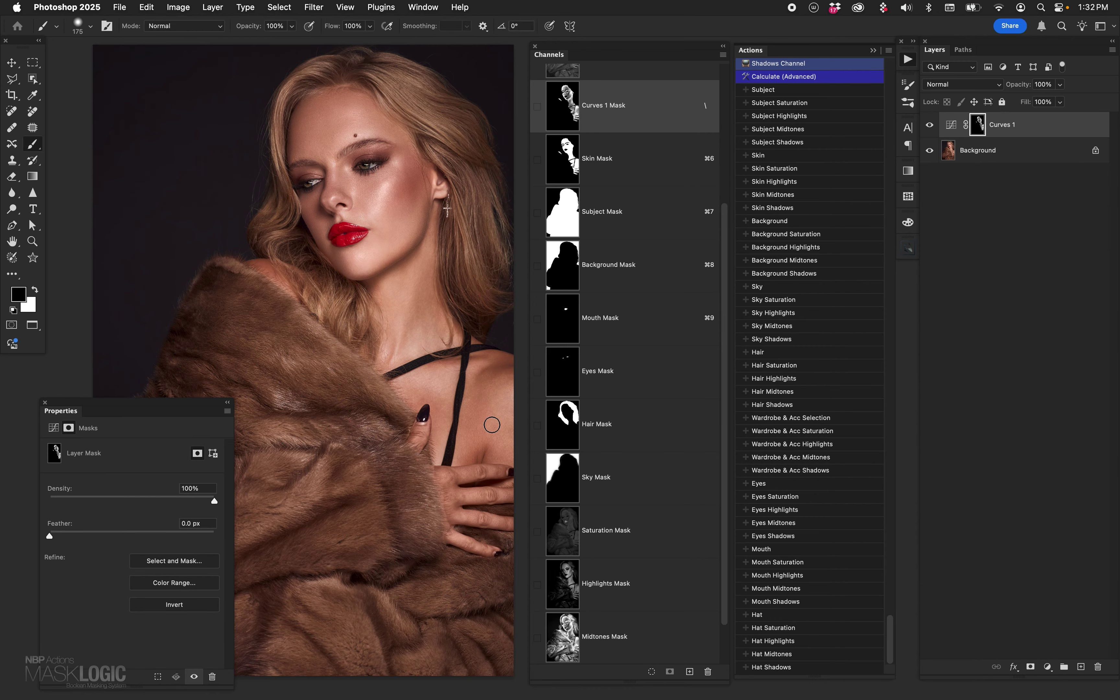
{"action": "key", "text": "x"}
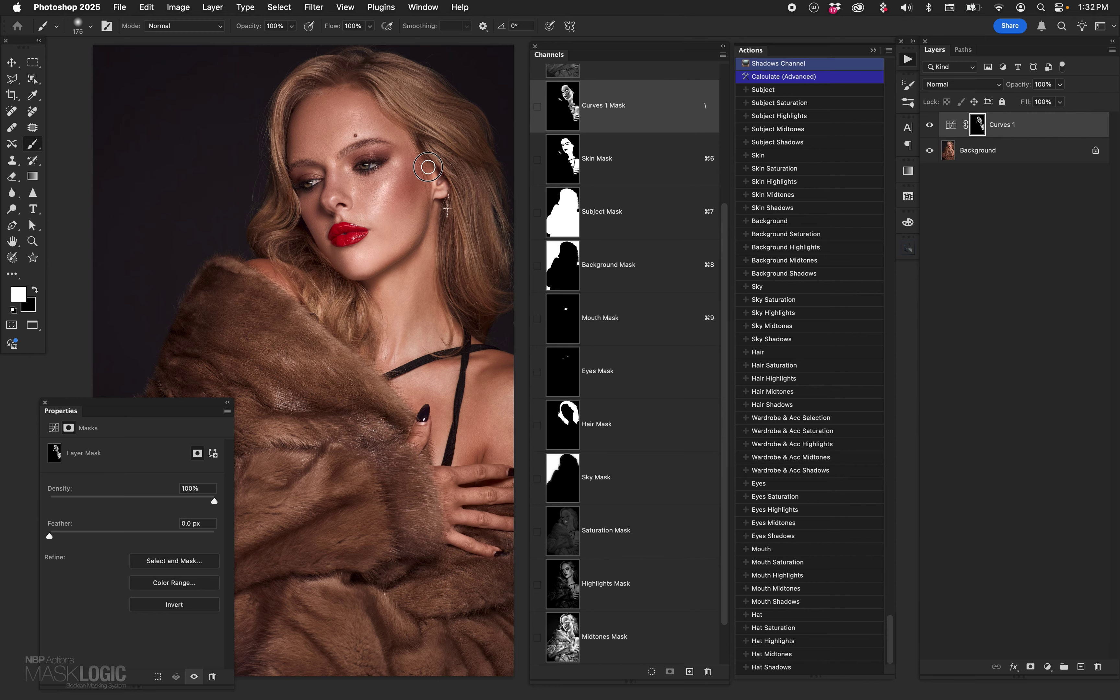
{"action": "left_click", "coordinate": [929, 125]}
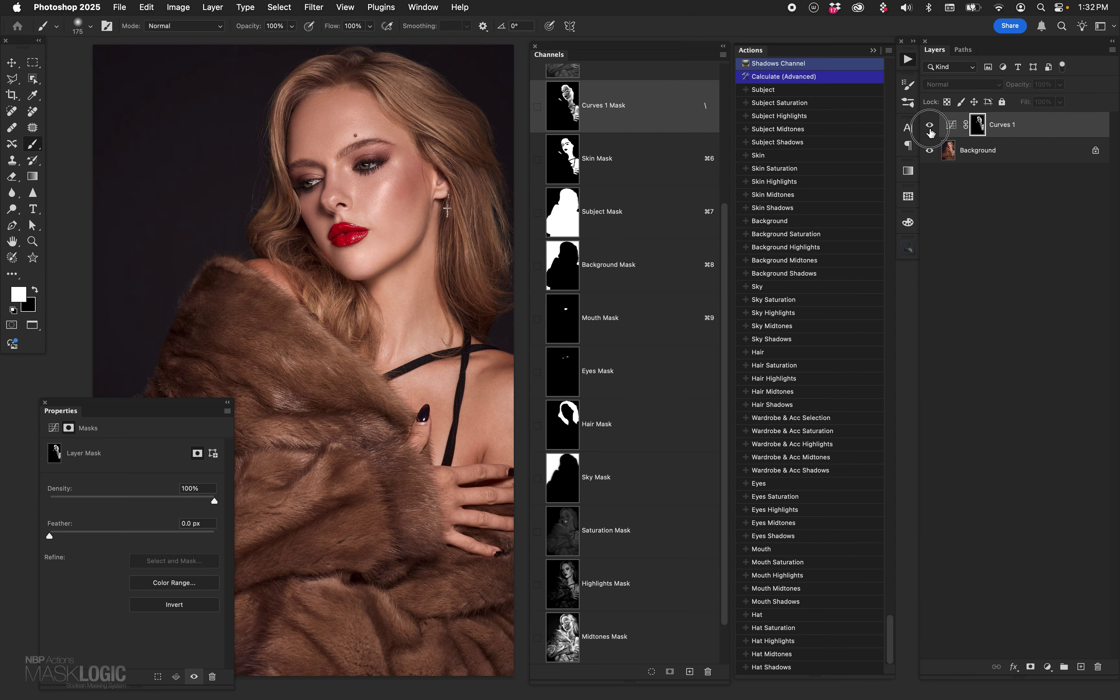
{"action": "left_click", "coordinate": [929, 125]}
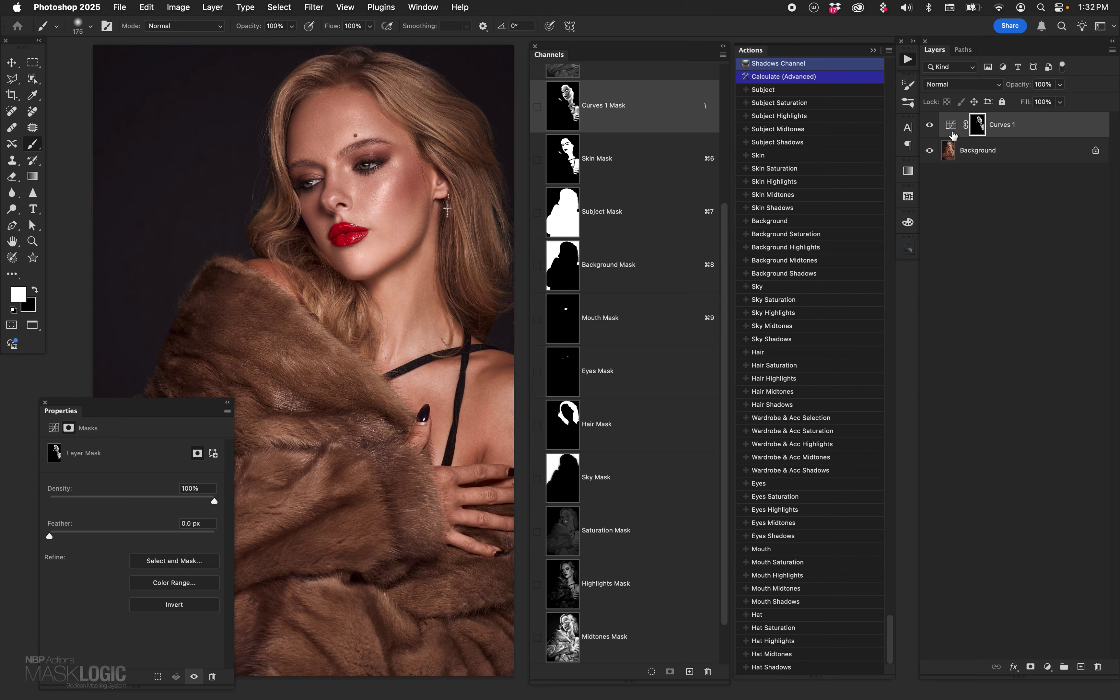
{"action": "left_click_drag", "start_coordinate": [949, 128], "coordinate": [1098, 667]}
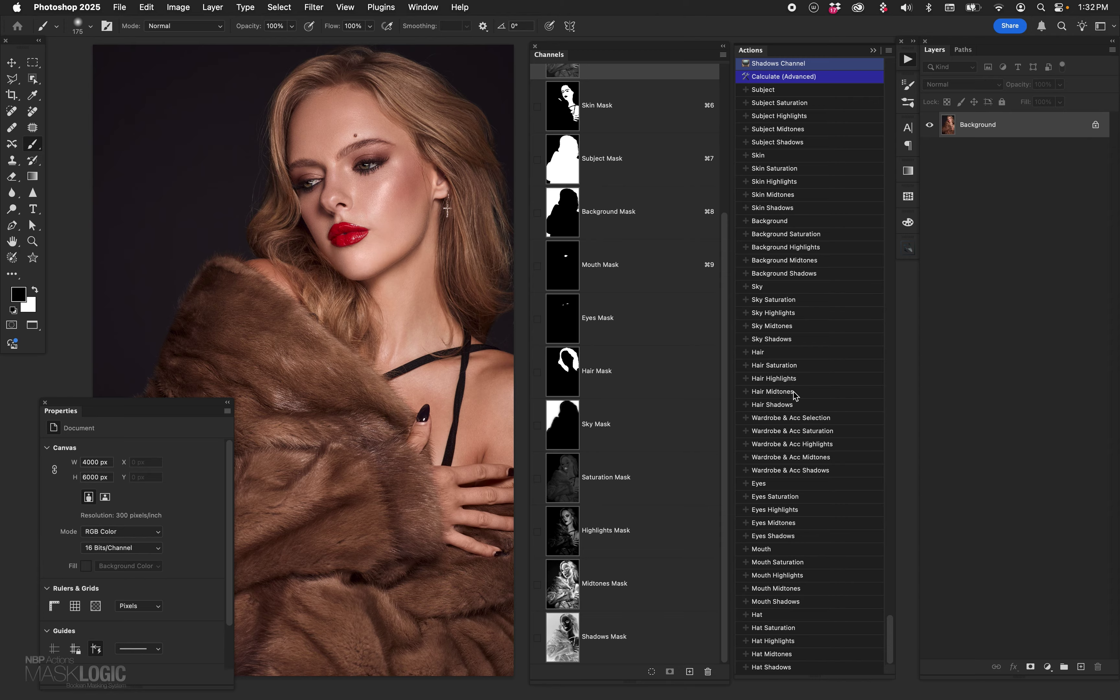
Step: Load the Hair Saturation selection, add a Hue/Saturation adjustment layer masked by it, and display the mask on the canvas
{"action": "double_click", "coordinate": [776, 366]}
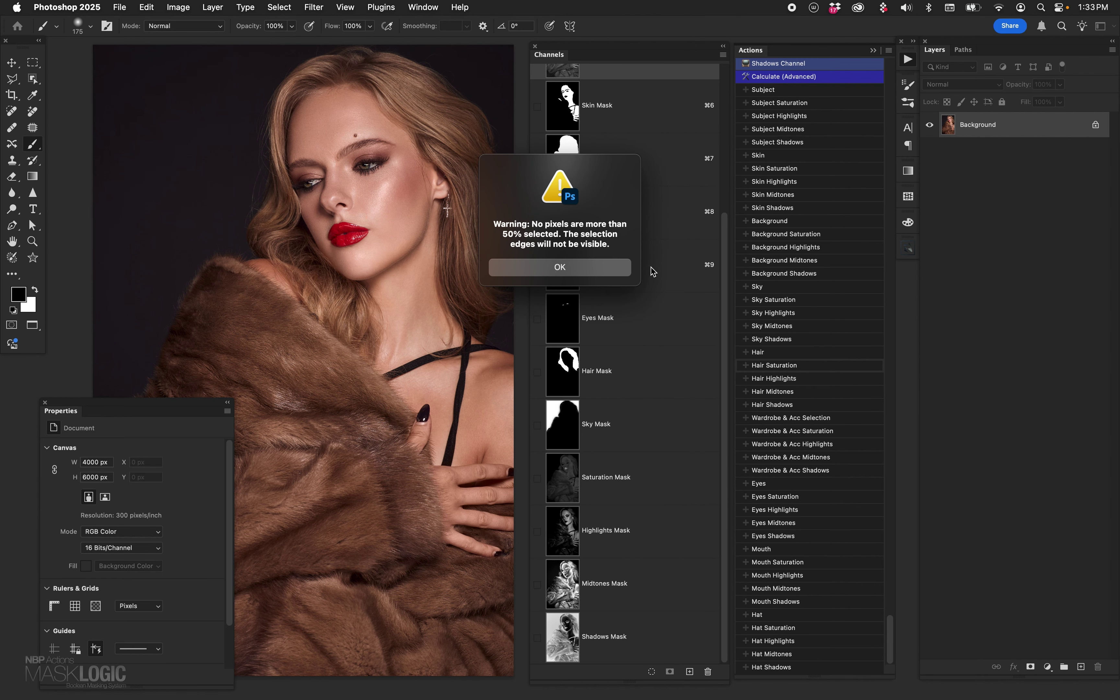
{"action": "left_click", "coordinate": [609, 271]}
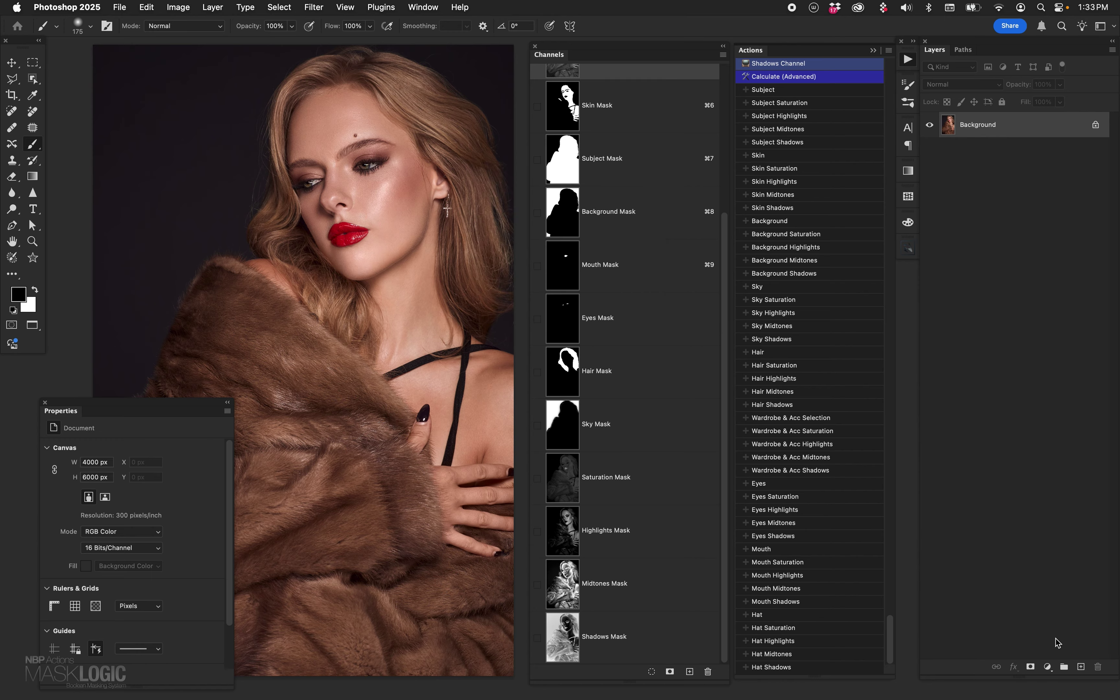
{"action": "left_click", "coordinate": [1048, 667]}
{"action": "left_click", "coordinate": [1065, 602]}
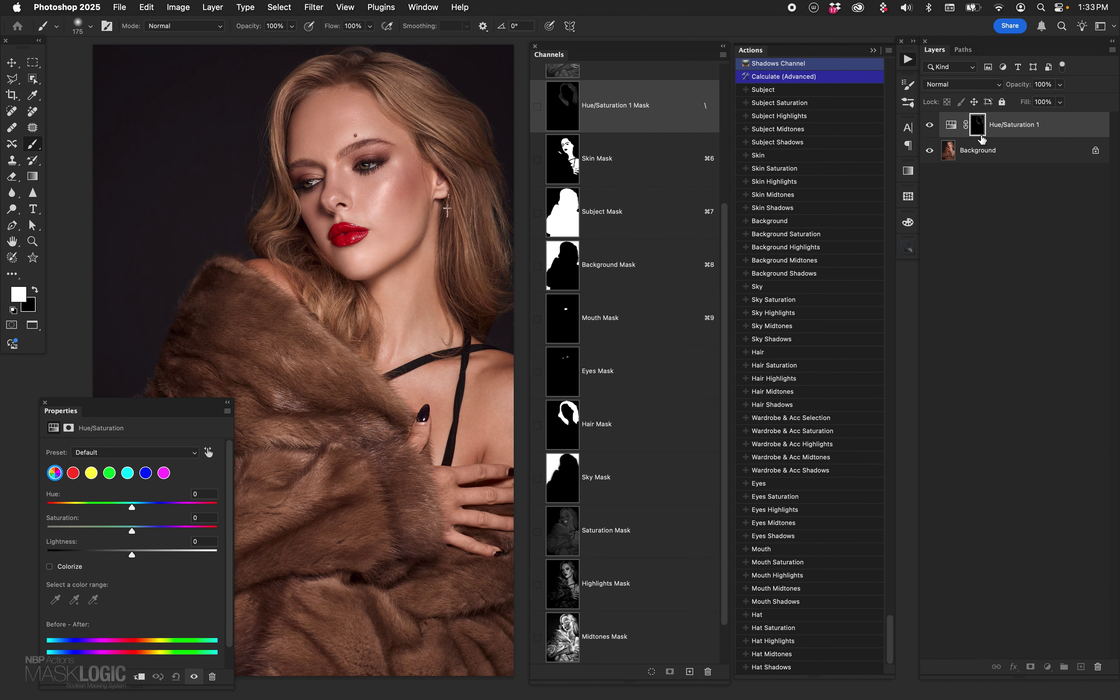
{"action": "left_click", "coordinate": [978, 127], "text": "alt"}
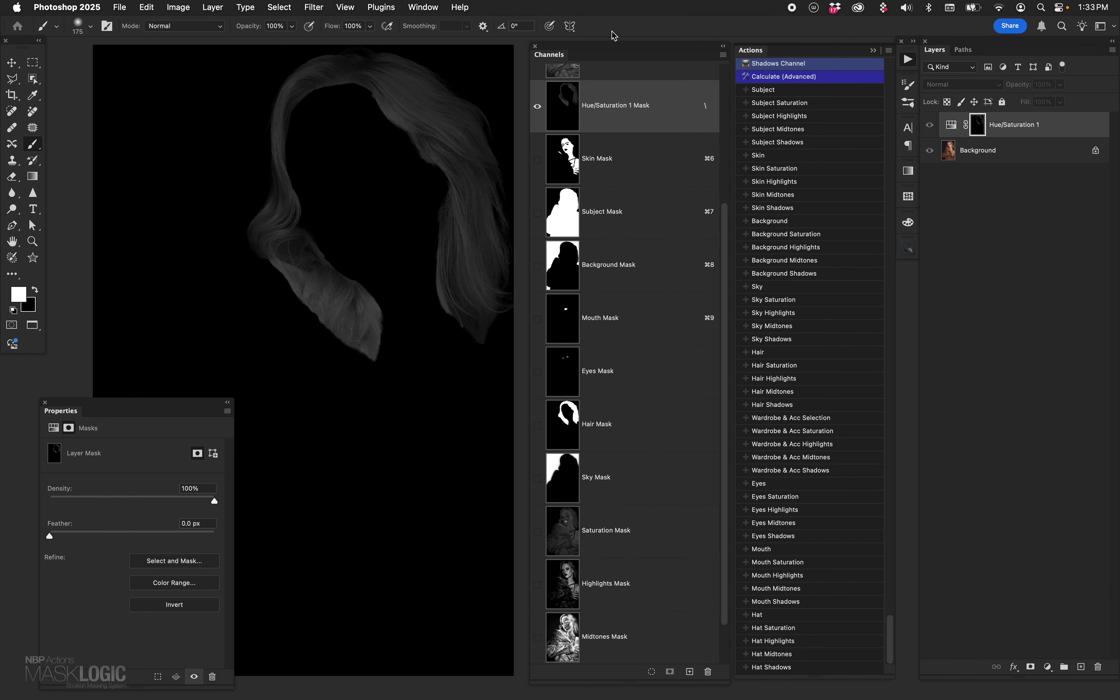
{"action": "left_click_drag", "start_coordinate": [723, 581], "coordinate": [725, 646]}
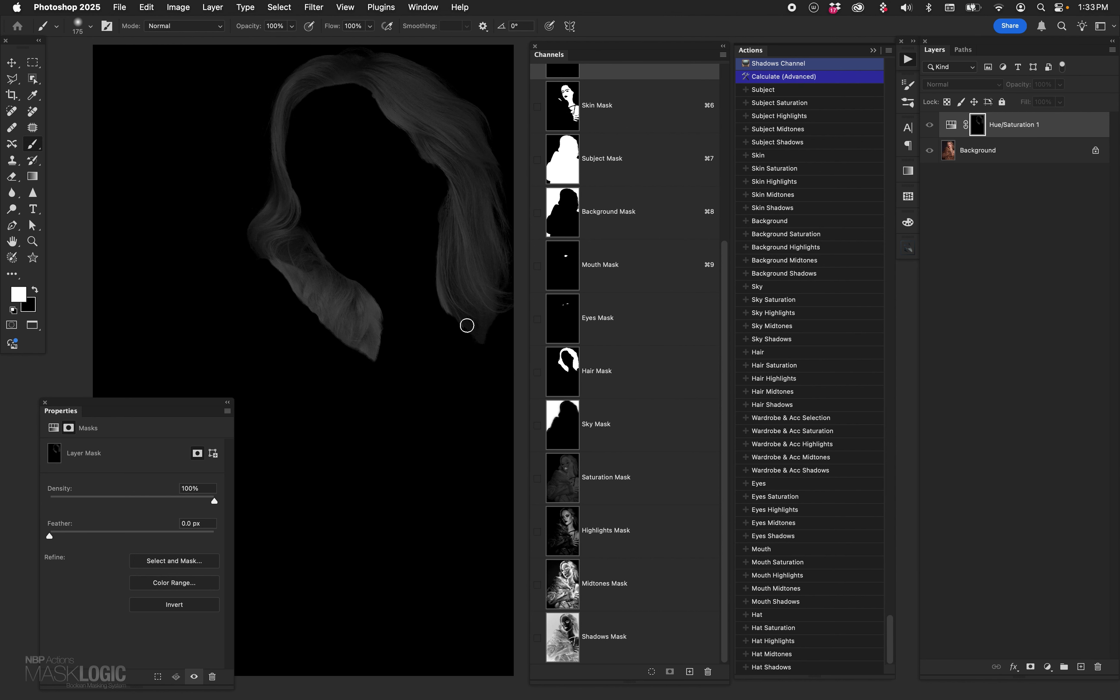
Step: Recolor the hair with Hue -49 and Saturation +16, and compare the image with the adjustment hidden and shown
{"action": "left_click", "coordinate": [952, 126]}
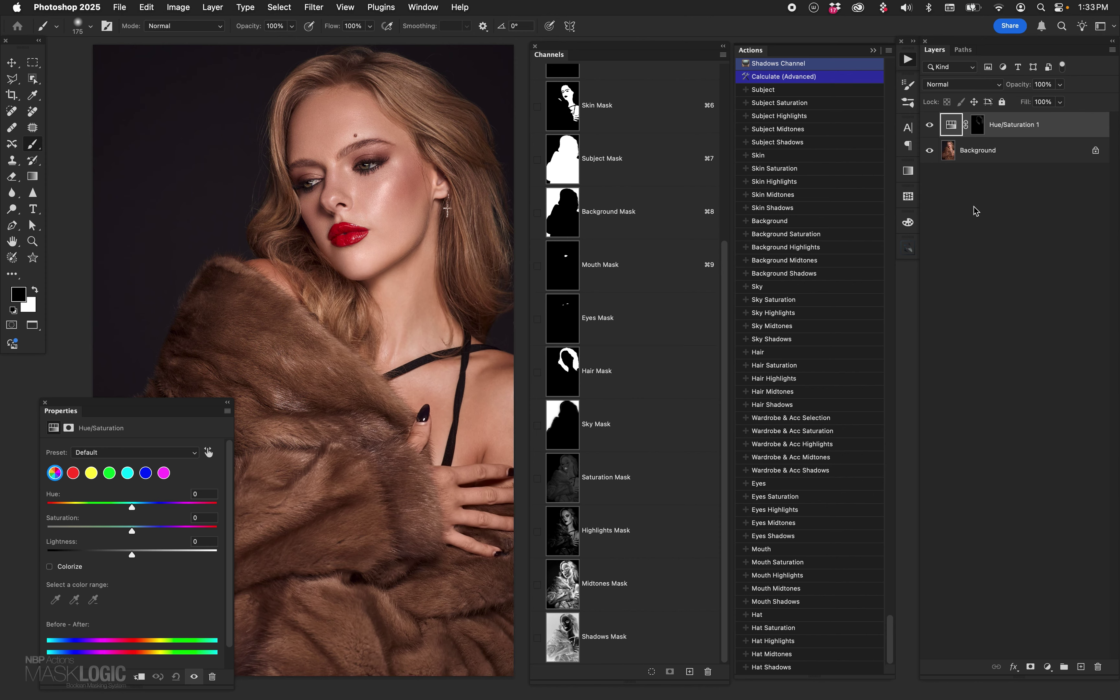
{"action": "left_click_drag", "start_coordinate": [141, 530], "coordinate": [112, 508]}
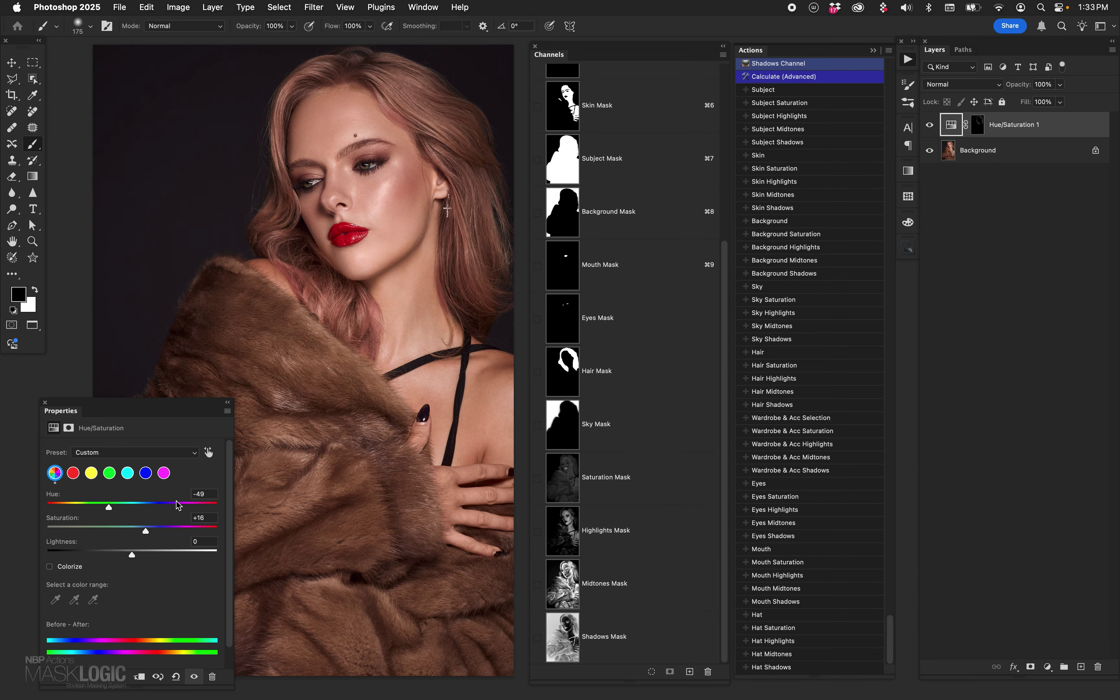
{"action": "left_click", "coordinate": [929, 124]}
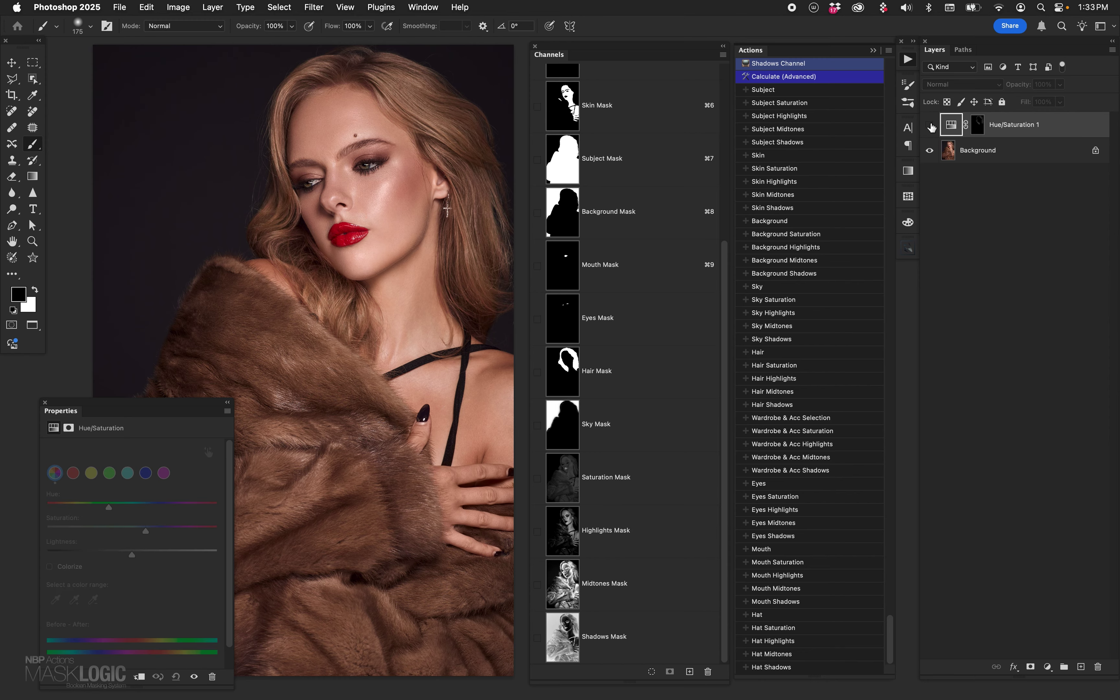
{"action": "left_click", "coordinate": [930, 124]}
{"action": "left_click", "coordinate": [929, 125]}
{"action": "left_click", "coordinate": [929, 126]}
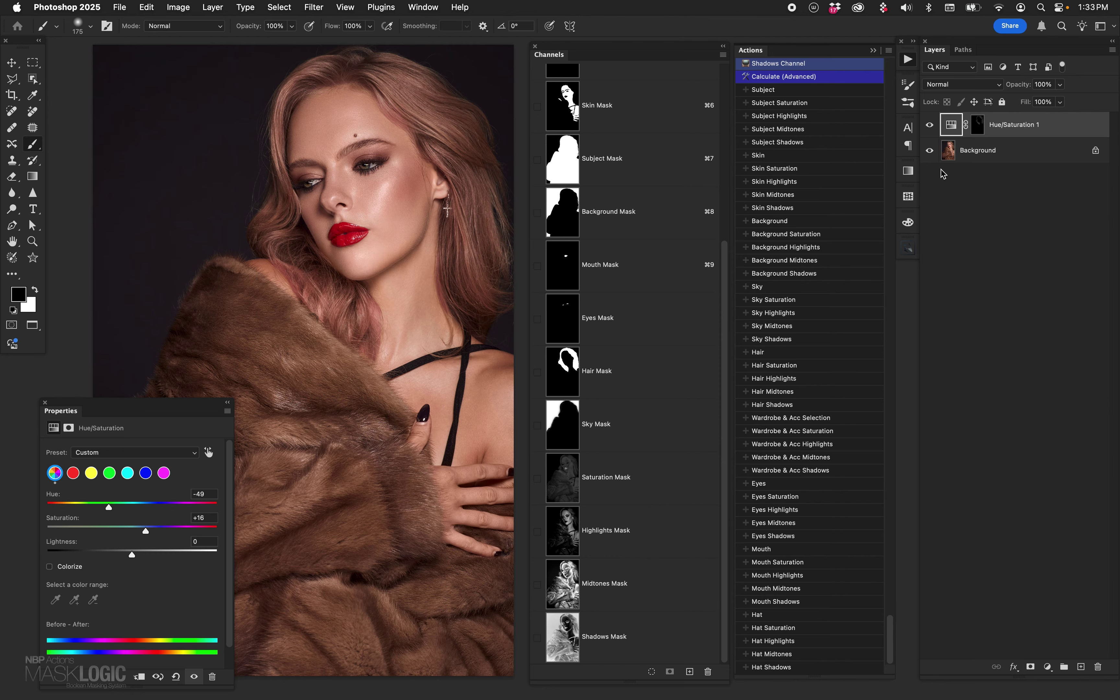
{"action": "key", "text": "super+comma"}
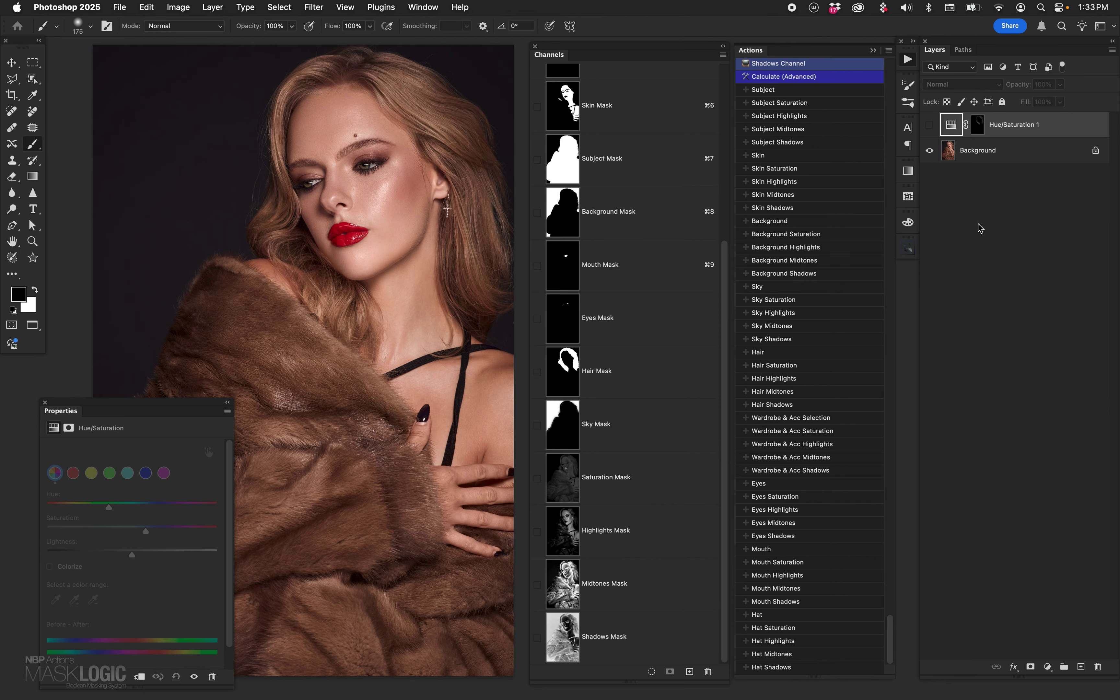
{"action": "key", "text": "super+comma"}
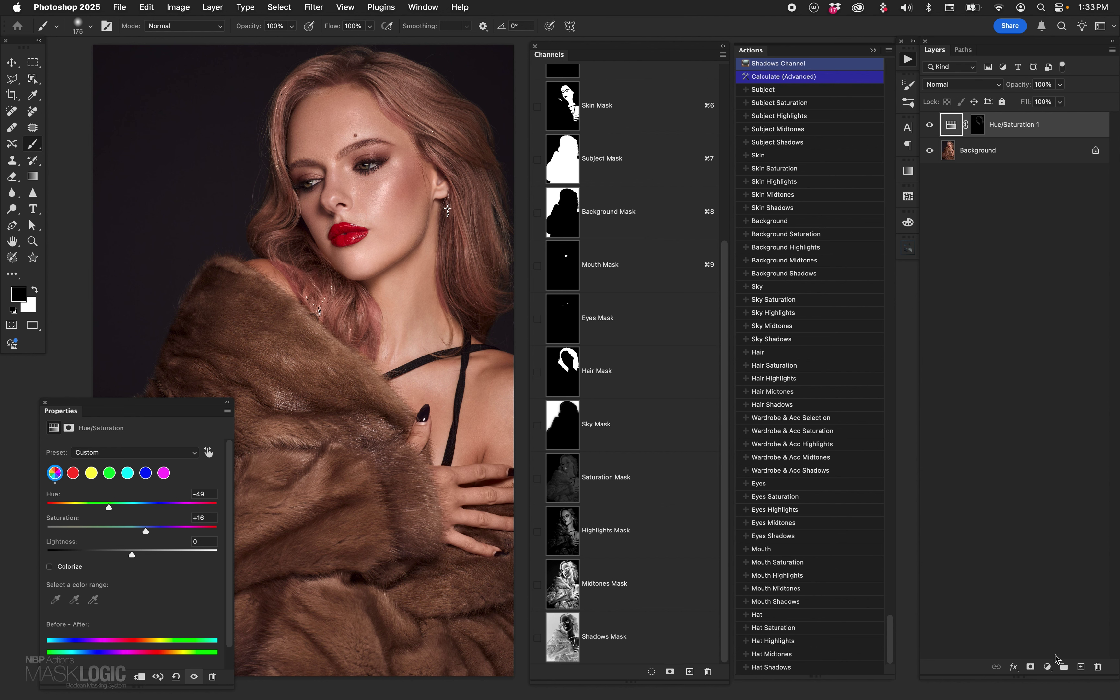
Step: Brighten the hair highlights with a masked Curves layer, curve point at input 109, output 148, and compare the result with the original
{"action": "left_click", "coordinate": [1048, 667]}
{"action": "left_click", "coordinate": [1070, 557]}
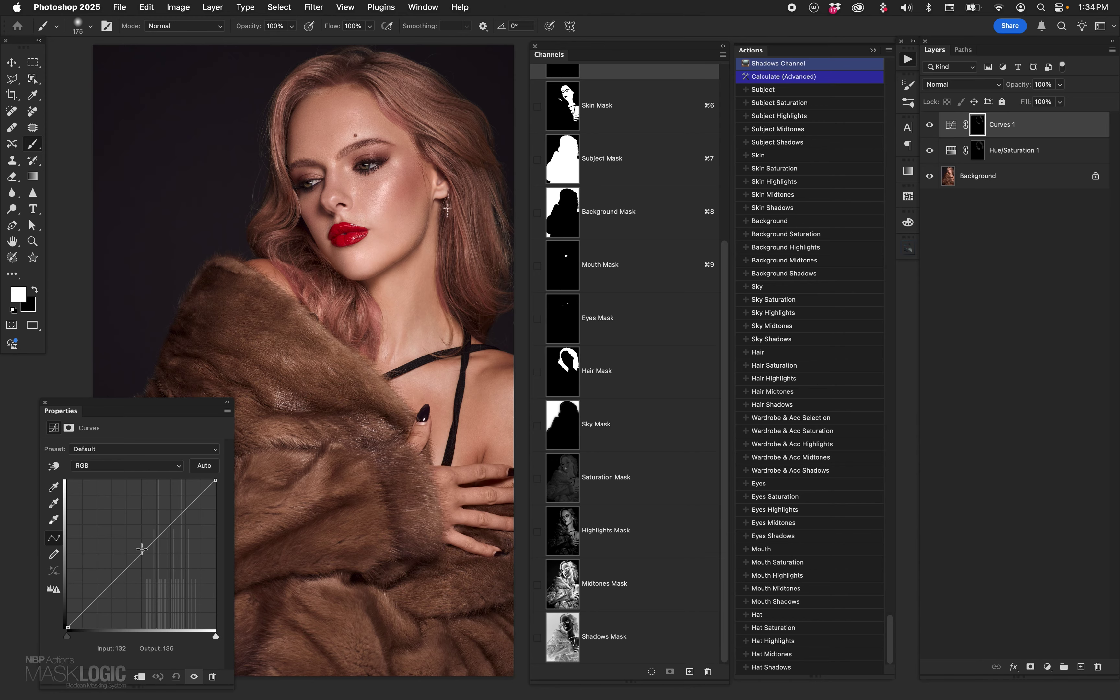
{"action": "mouse_move", "coordinate": [140, 555]}
{"action": "left_mouse_down"}
{"action": "mouse_move", "coordinate": [139, 538]}
{"action": "mouse_move", "coordinate": [117, 530]}
{"action": "mouse_move", "coordinate": [142, 548]}
{"action": "mouse_move", "coordinate": [116, 534]}
{"action": "mouse_move", "coordinate": [131, 542]}
{"action": "left_mouse_up"}
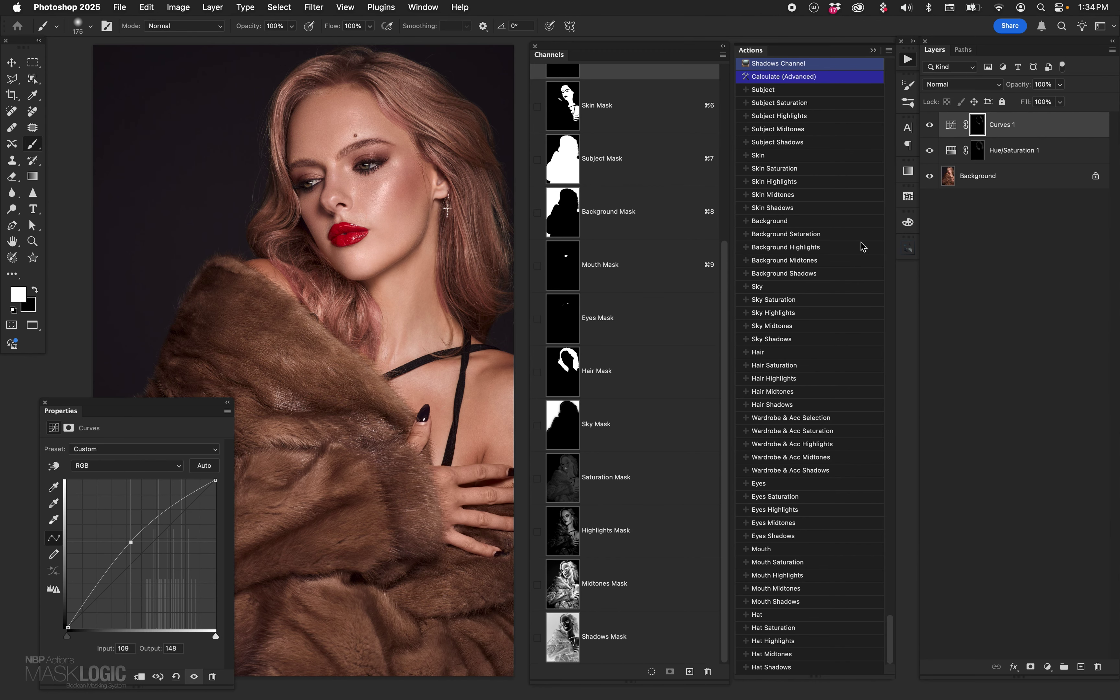
{"action": "left_click", "coordinate": [978, 134], "text": "alt"}
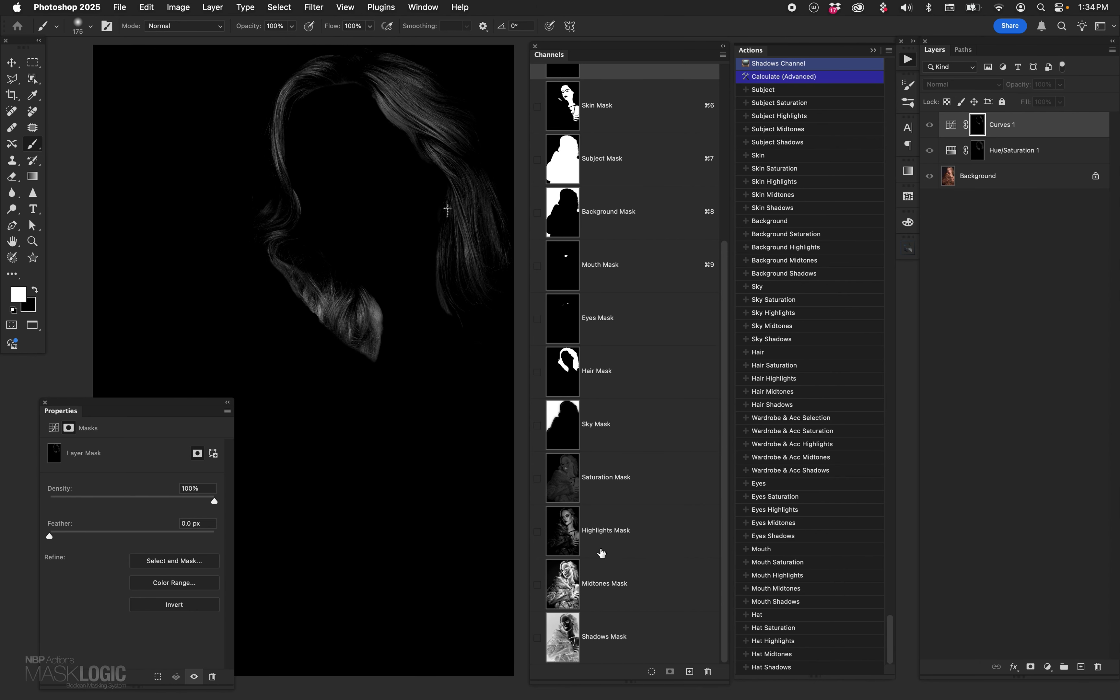
{"action": "left_click", "coordinate": [951, 125]}
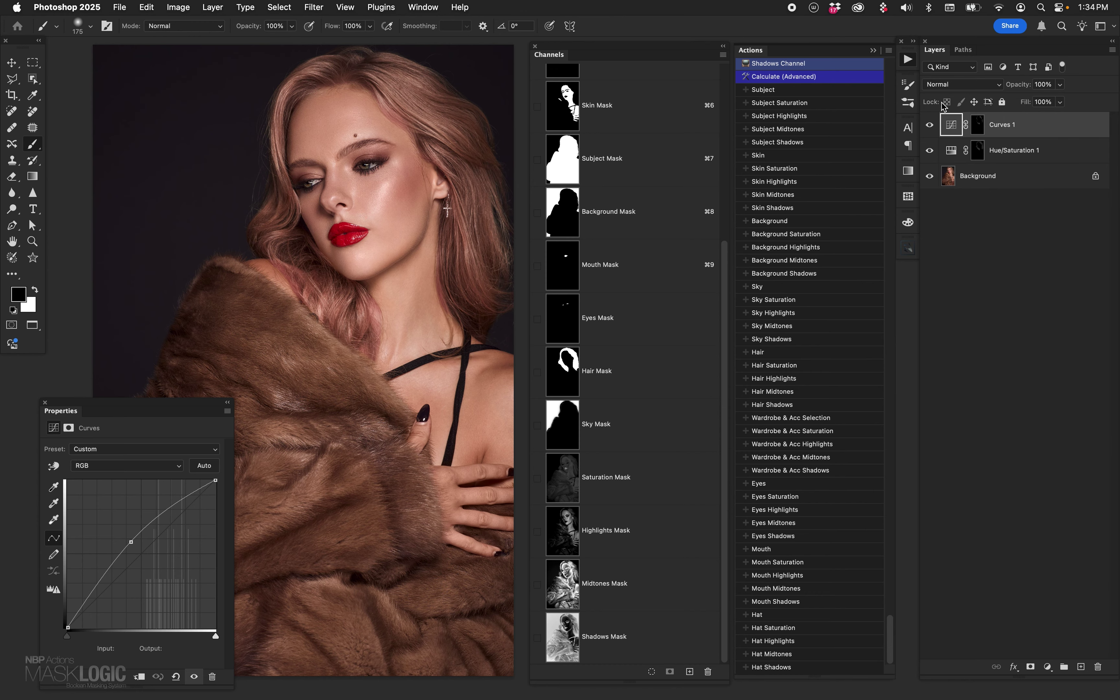
{"action": "left_click", "coordinate": [930, 125]}
{"action": "left_click", "coordinate": [929, 125]}
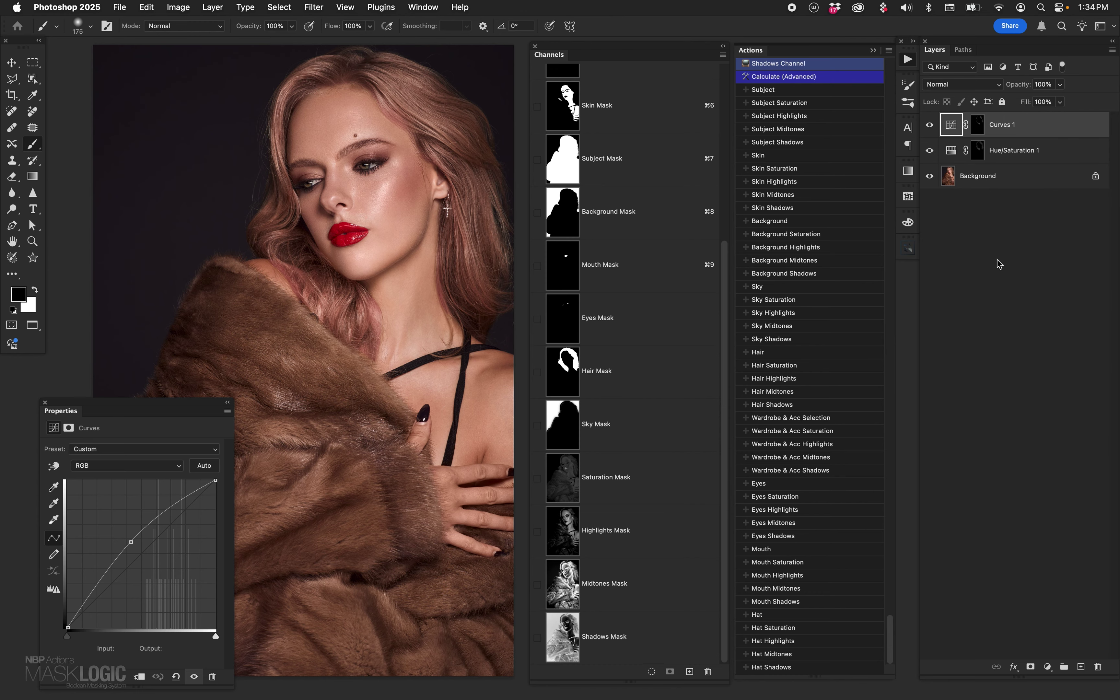
{"action": "left_click", "coordinate": [929, 175], "text": "alt"}
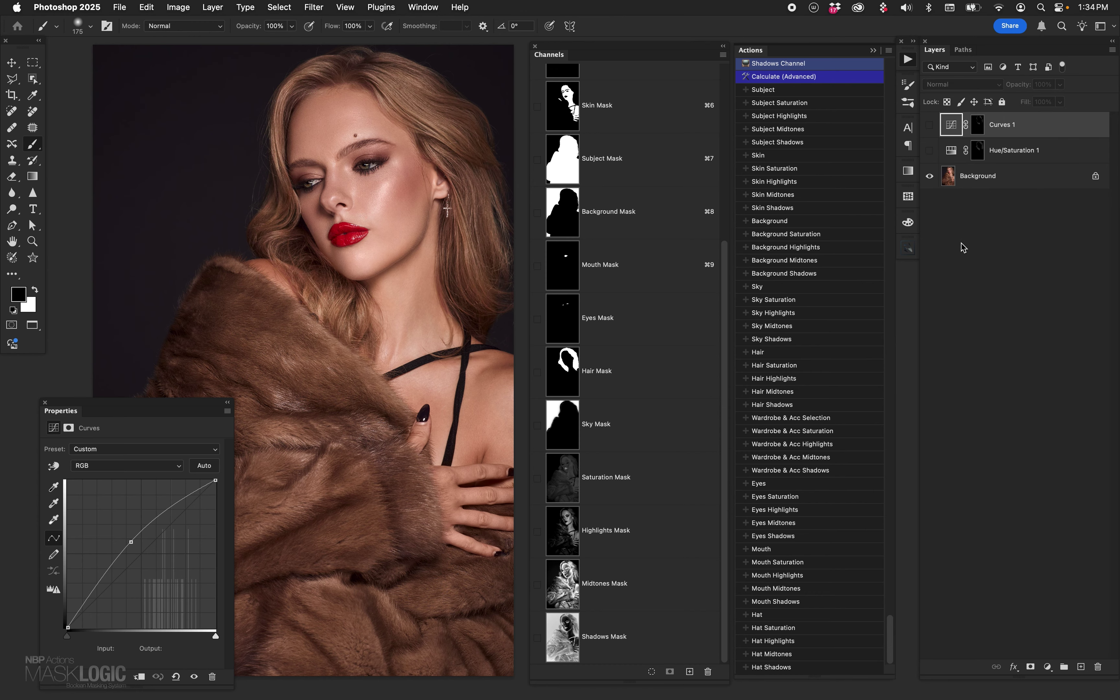
{"action": "left_click", "coordinate": [930, 176], "text": "alt"}
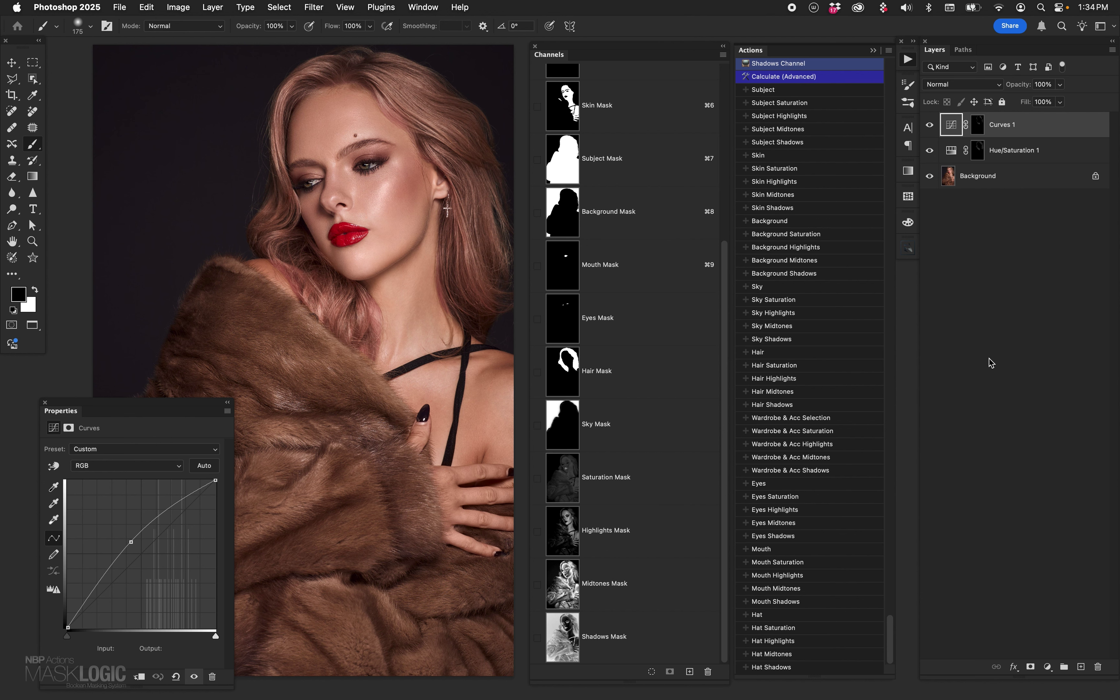
Step: Load the Hair Shadows selection and darken it with a masked Curves layer, curve point at input 133, output 121
{"action": "left_click", "coordinate": [763, 405]}
{"action": "left_click", "coordinate": [1047, 666]}
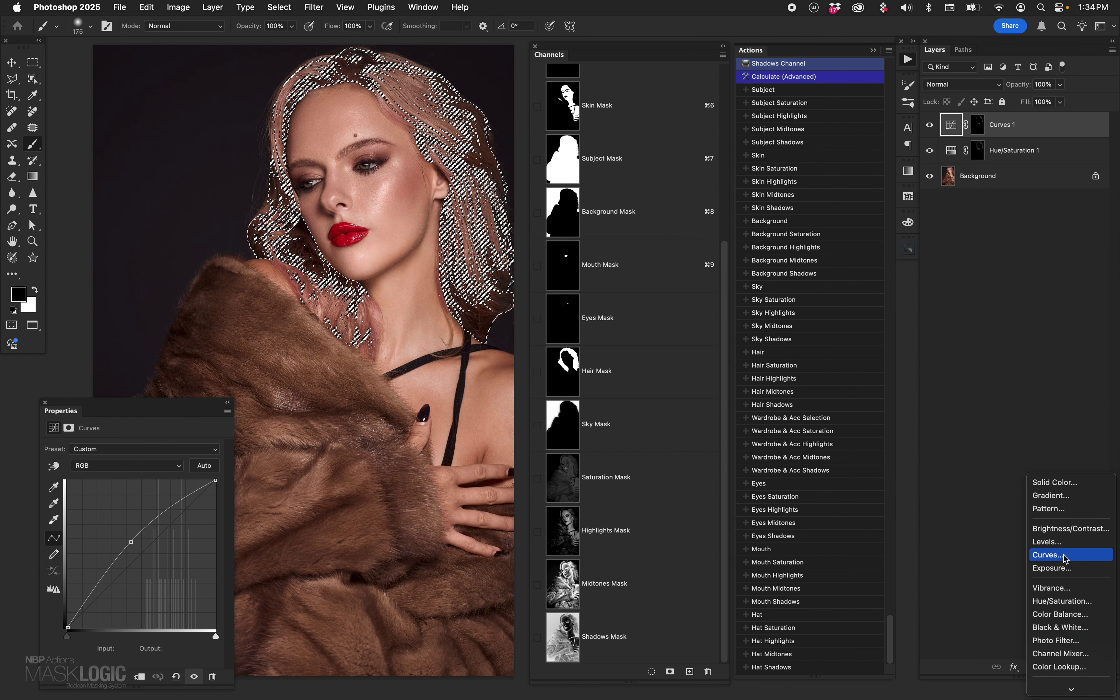
{"action": "left_click", "coordinate": [1065, 558]}
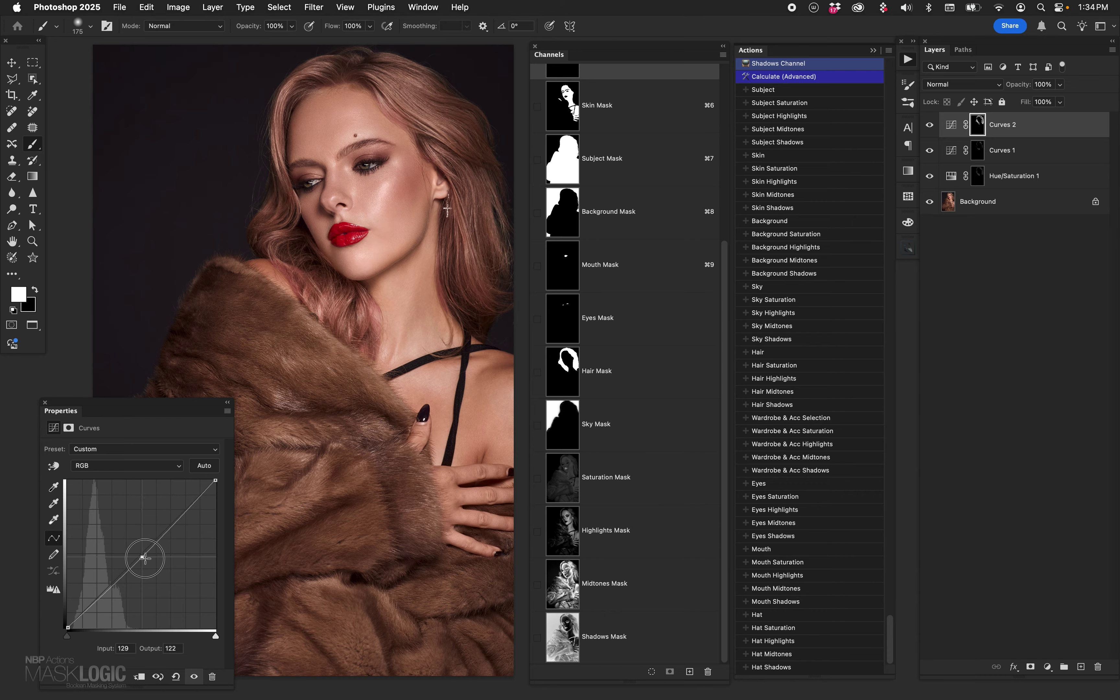
{"action": "left_click", "coordinate": [145, 559]}
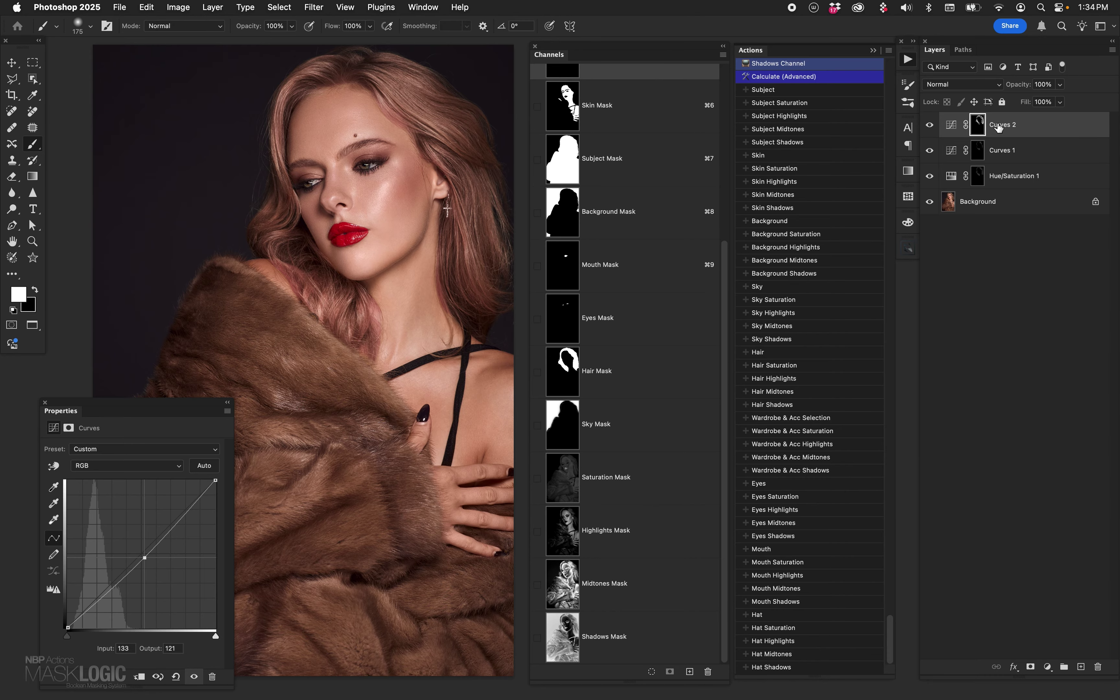
{"action": "left_click", "coordinate": [977, 125], "text": "alt"}
{"action": "left_click", "coordinate": [977, 126], "text": "alt"}
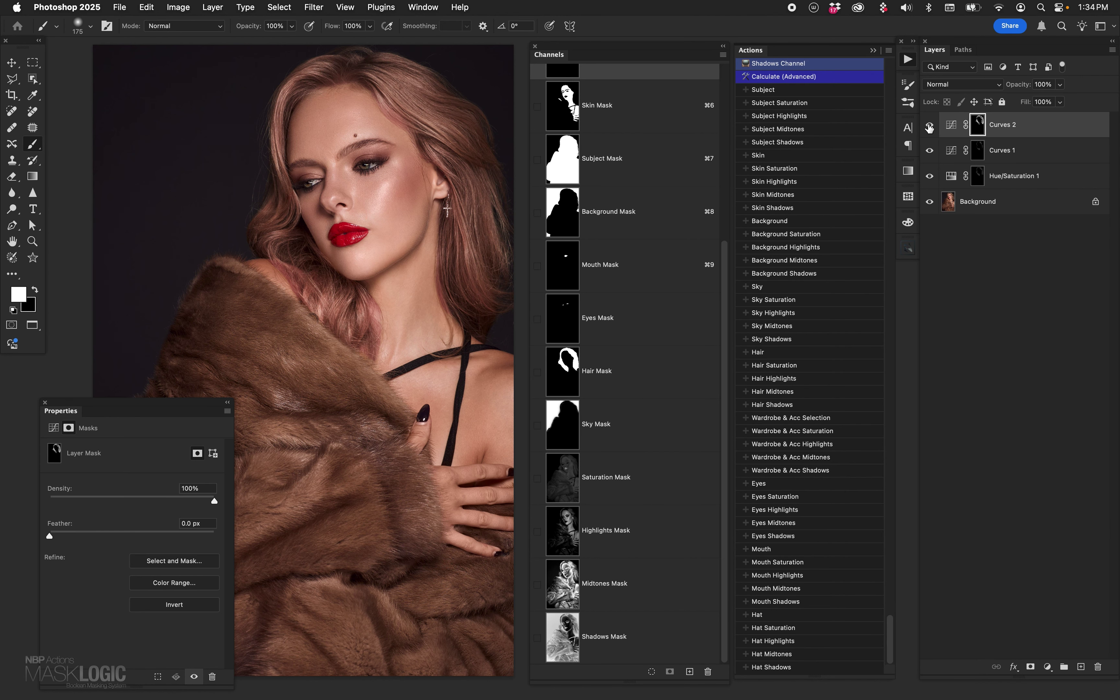
Step: Reorder the adjustment layers with Hue/Saturation 1 on top, Curves 1 below it and Curves 2 above the Background
{"action": "left_click_drag", "start_coordinate": [953, 151], "coordinate": [953, 124]}
{"action": "left_click_drag", "start_coordinate": [952, 176], "coordinate": [953, 124]}
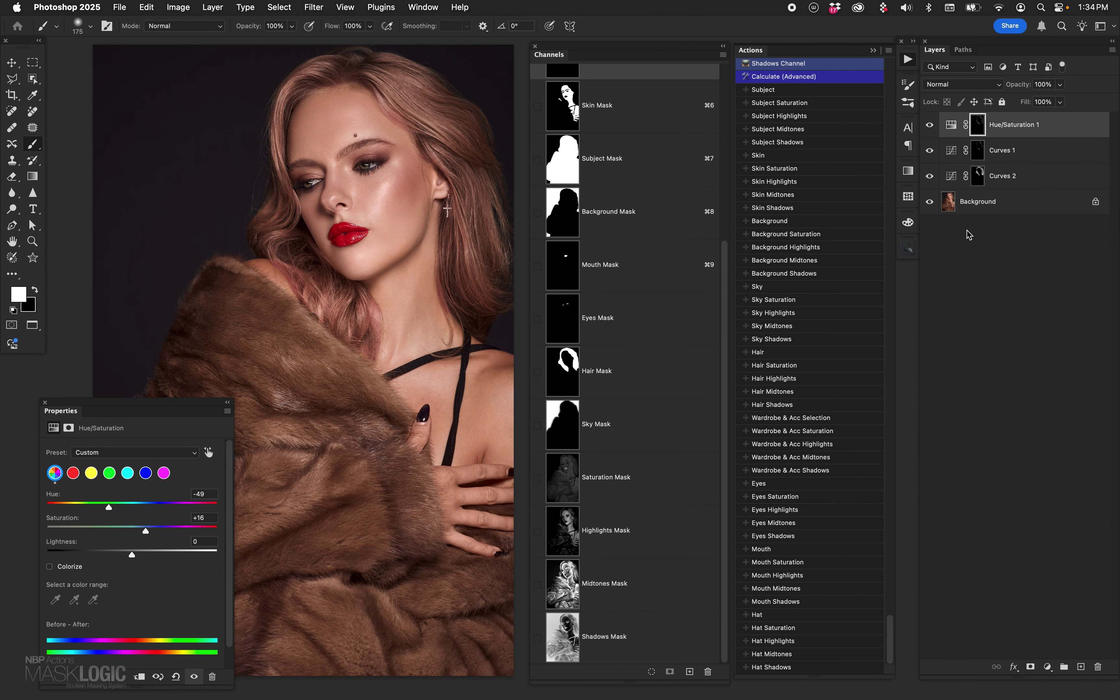
Step: Compare the hair edit with the original image, and delete all three adjustment layers above the Background
{"action": "left_click", "coordinate": [930, 201], "text": "alt"}
{"action": "left_click", "coordinate": [929, 201], "text": "alt"}
{"action": "key", "text": "super+alt+a"}
{"action": "key", "text": "Delete"}
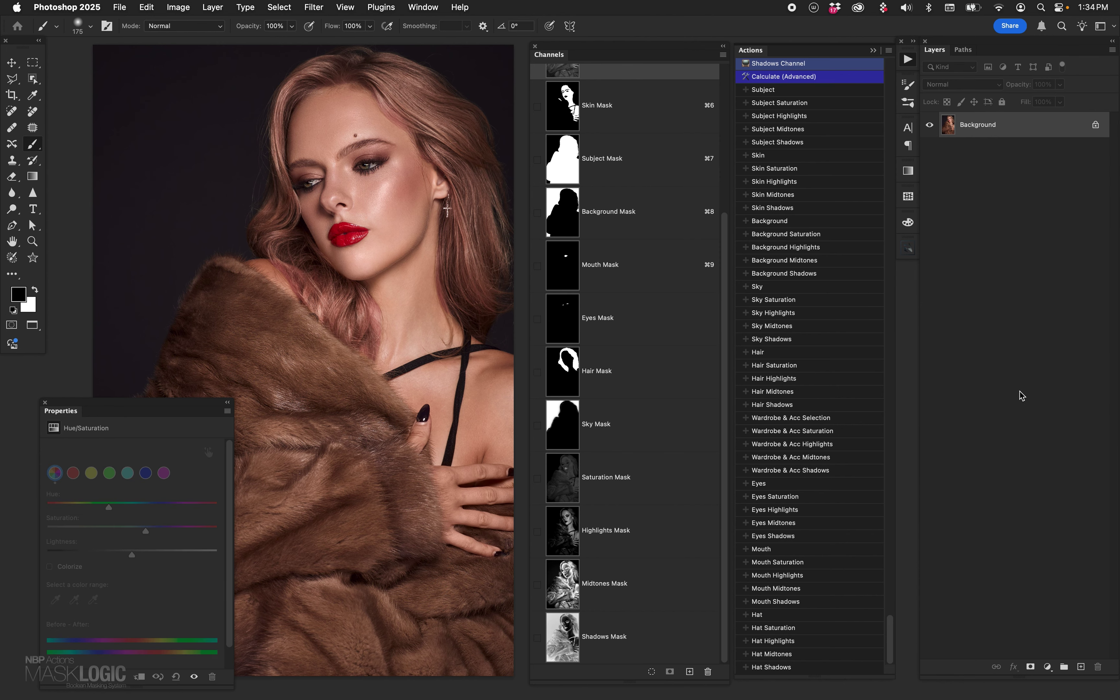
Step: Load the Eyes Highlights selection and brighten it with a masked Curves layer, raising the curve strongly in the darker midtones
{"action": "key", "text": "super+plus"}
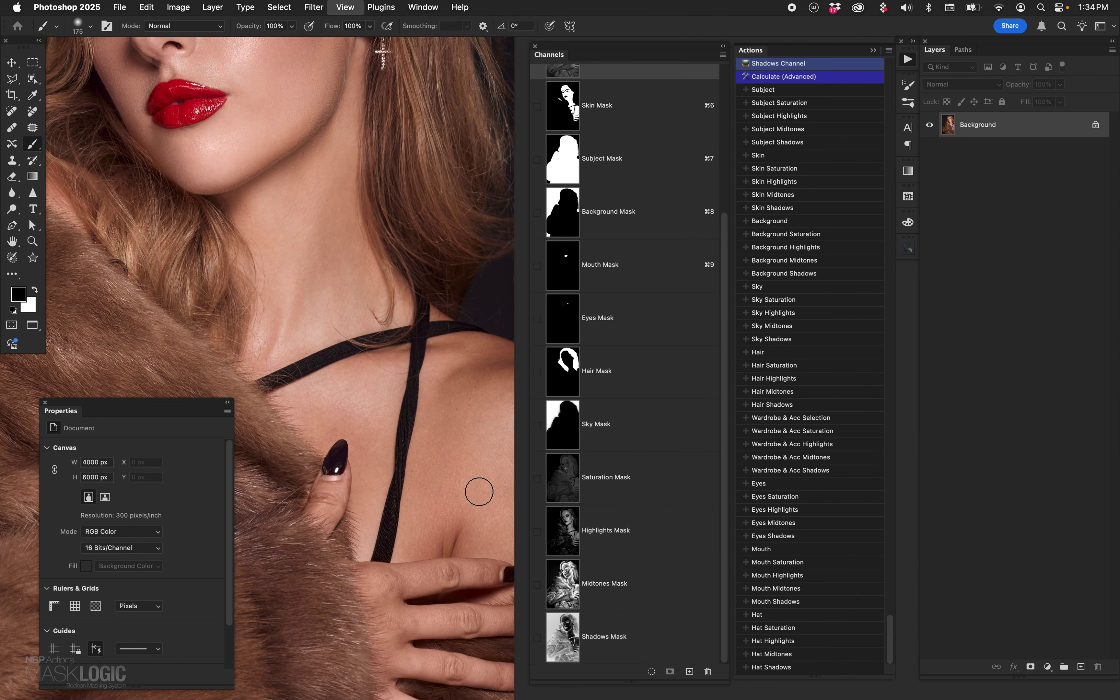
{"action": "left_click_drag", "start_coordinate": [207, 189], "coordinate": [329, 376]}
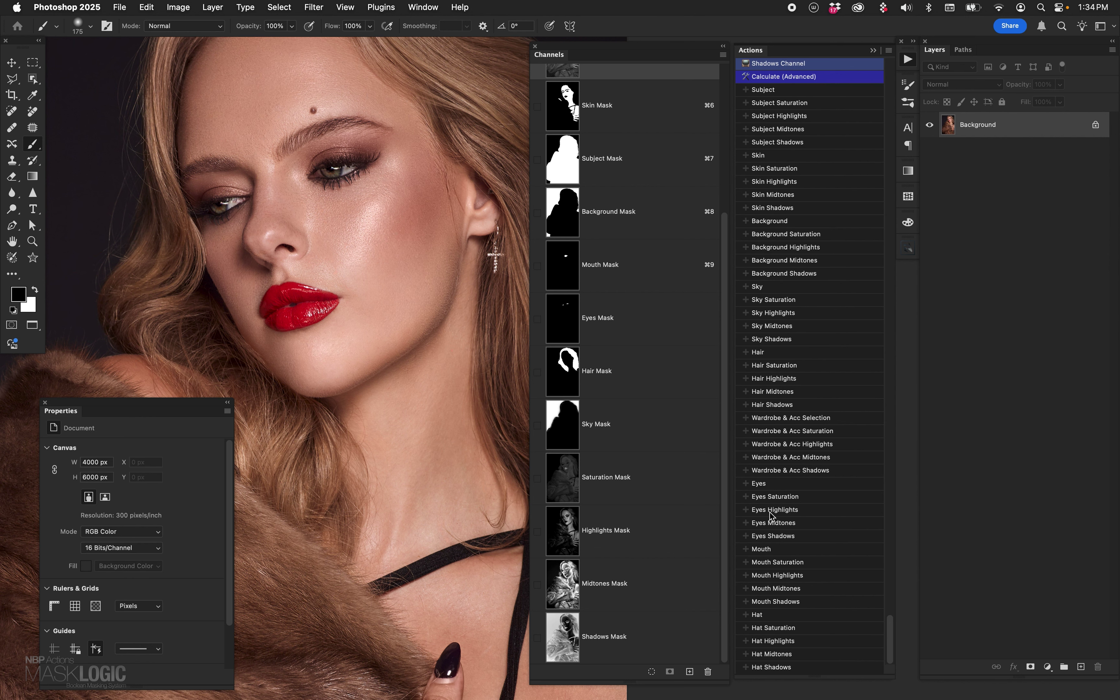
{"action": "left_click", "coordinate": [1048, 667]}
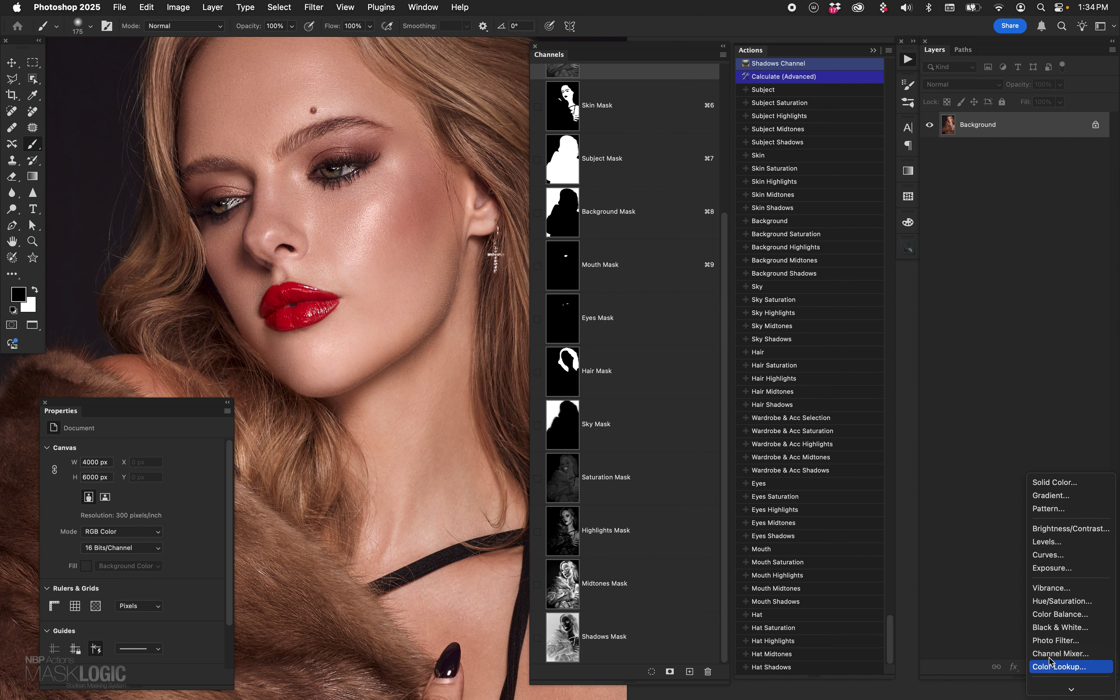
{"action": "left_click", "coordinate": [1063, 559]}
{"action": "left_click_drag", "start_coordinate": [139, 556], "coordinate": [102, 533]}
Step: View the eye highlights mask of the Curves 1 layer on its own, and return to the image
{"action": "left_click", "coordinate": [979, 127], "text": "alt"}
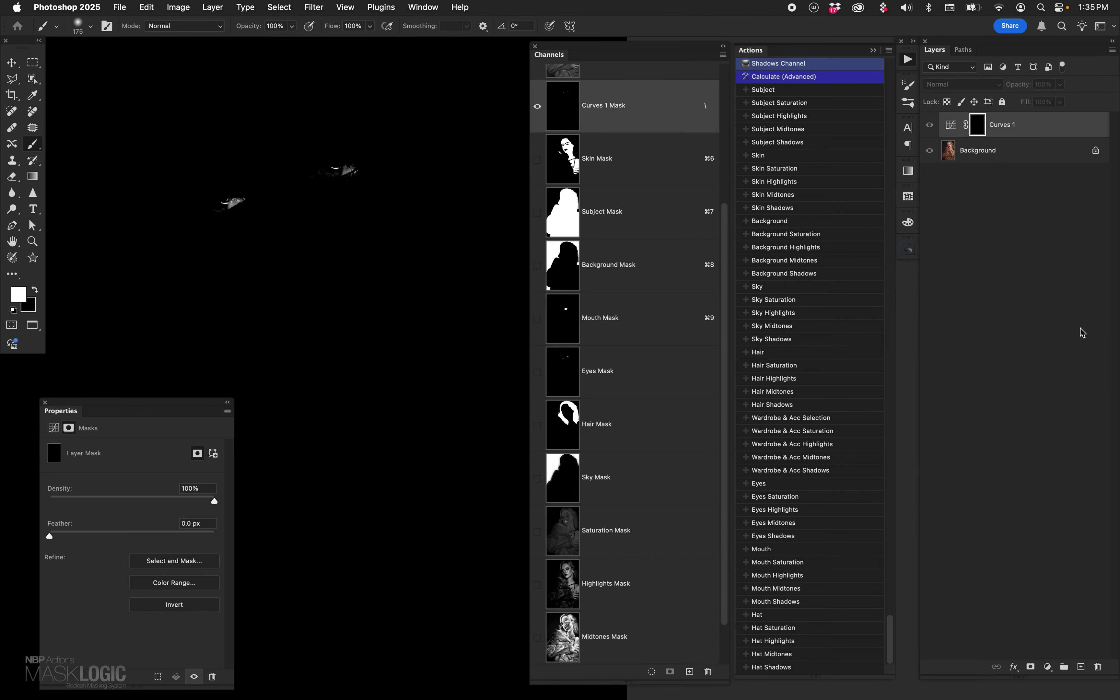
{"action": "key", "text": "v"}
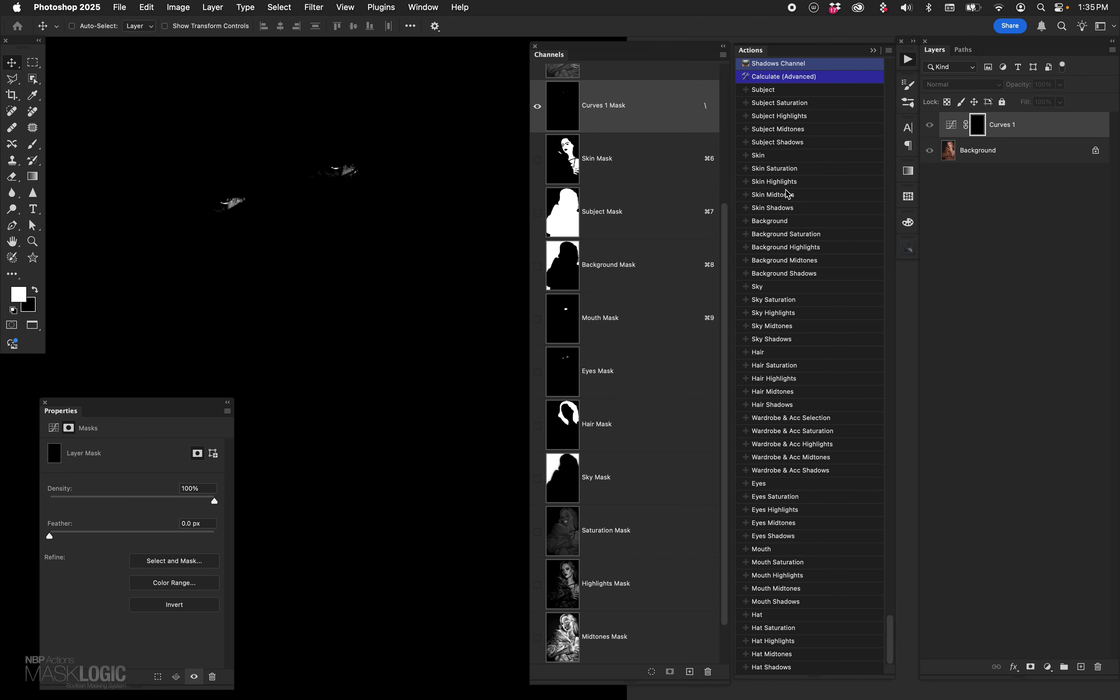
{"action": "left_click", "coordinate": [981, 131], "text": "alt"}
Step: Compare the eyes with the highlights Curves layer hidden and shown, and delete that layer
{"action": "left_click", "coordinate": [953, 127]}
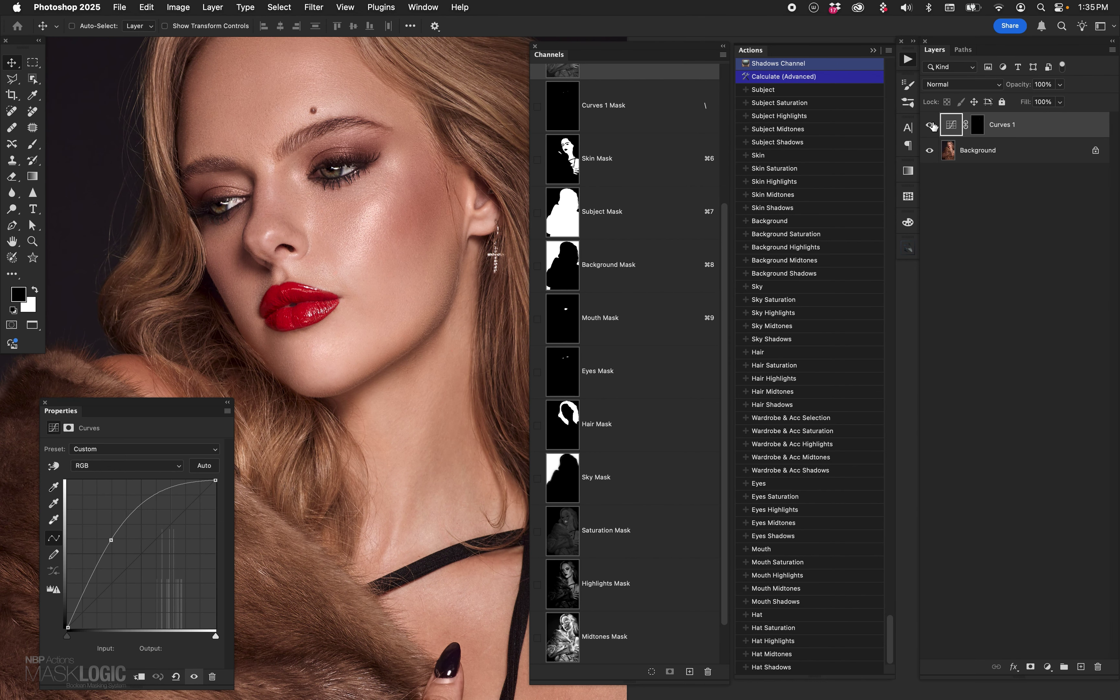
{"action": "left_click", "coordinate": [931, 125]}
{"action": "left_click_drag", "start_coordinate": [965, 123], "coordinate": [1098, 667]}
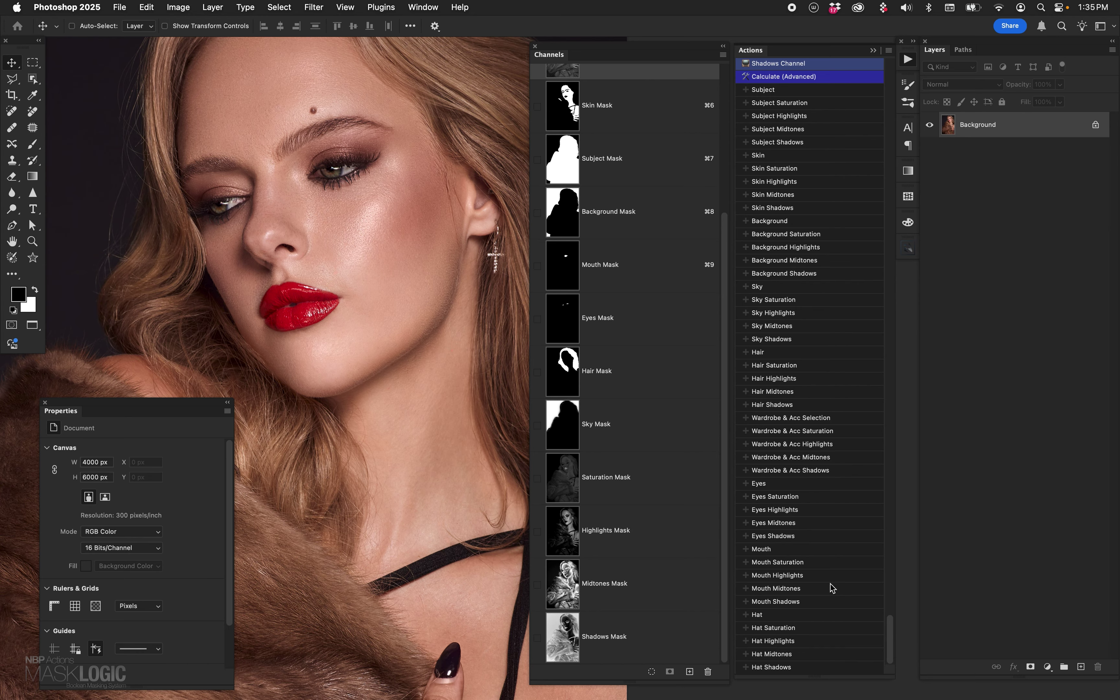
Step: Brighten the loaded lip highlights selection with a masked Curves layer, curve point at input 95, output 150
{"action": "left_click", "coordinate": [1048, 667]}
{"action": "left_click", "coordinate": [1070, 556]}
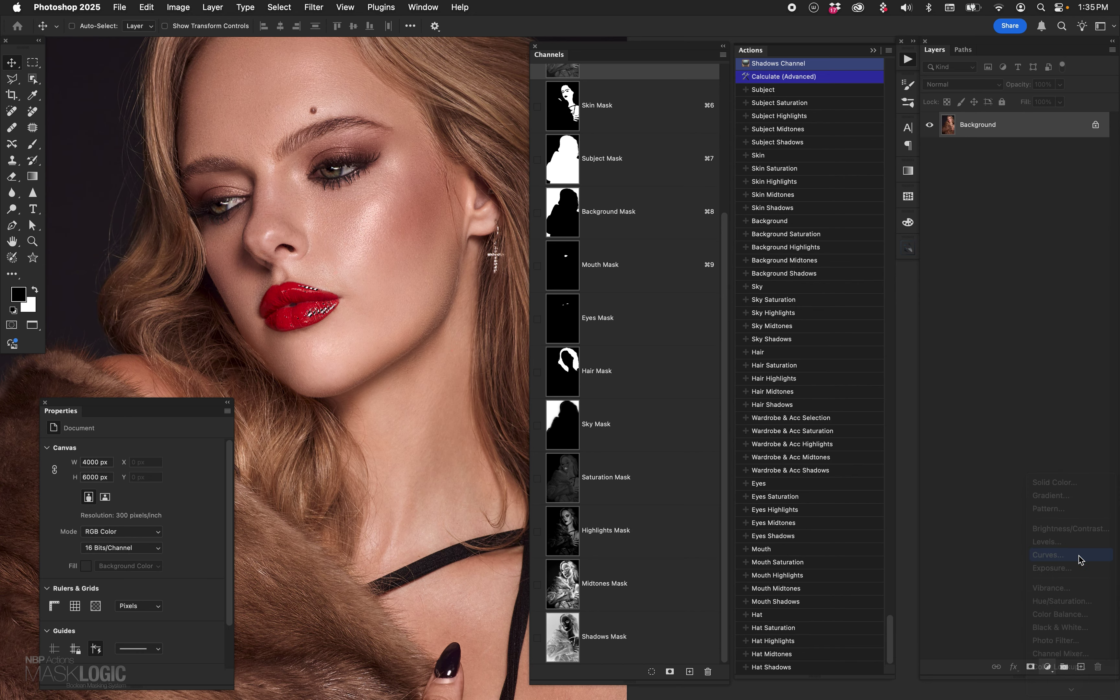
{"action": "mouse_move", "coordinate": [138, 550]}
{"action": "left_mouse_down"}
{"action": "mouse_move", "coordinate": [118, 533]}
{"action": "mouse_move", "coordinate": [158, 573]}
{"action": "mouse_move", "coordinate": [113, 528]}
{"action": "mouse_move", "coordinate": [132, 542]}
{"action": "mouse_move", "coordinate": [122, 541]}
{"action": "left_mouse_up"}
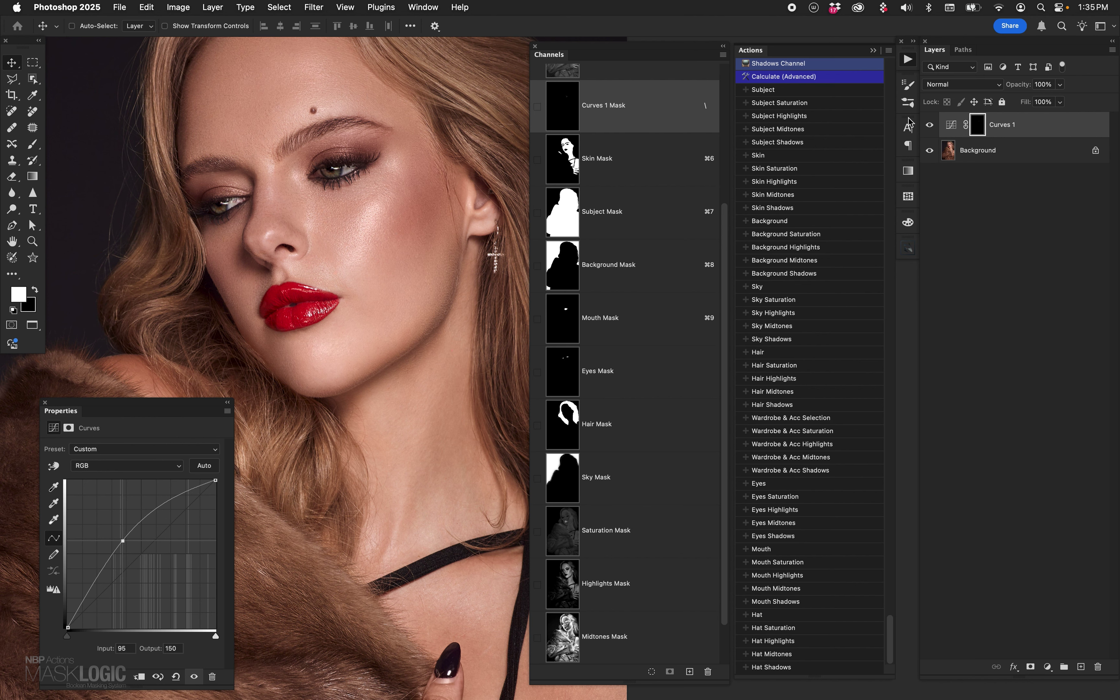
Step: Compare the lips with the Curves layer hidden and shown, and delete that layer
{"action": "left_click", "coordinate": [930, 125]}
{"action": "left_click", "coordinate": [930, 126]}
{"action": "left_click_drag", "start_coordinate": [957, 134], "coordinate": [1097, 667]}
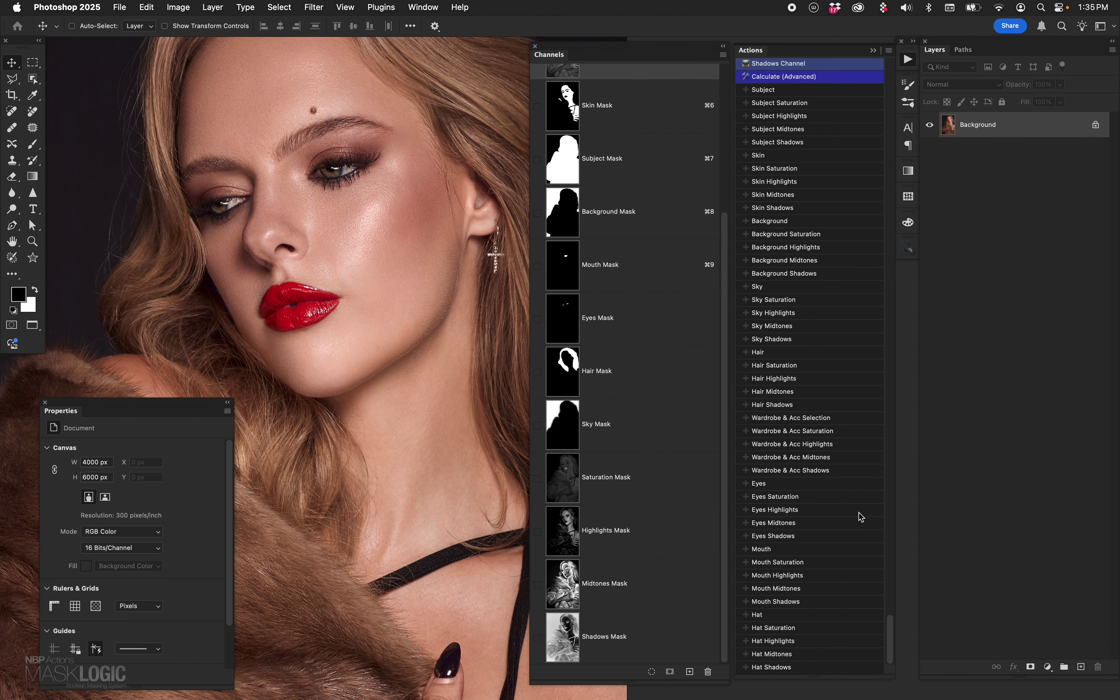
Step: Load the Eyes Shadows selection and brighten it with a masked Curves layer, curve point at input 111, output 149
{"action": "left_click", "coordinate": [782, 538]}
{"action": "left_click", "coordinate": [1048, 667]}
{"action": "left_click", "coordinate": [1078, 557]}
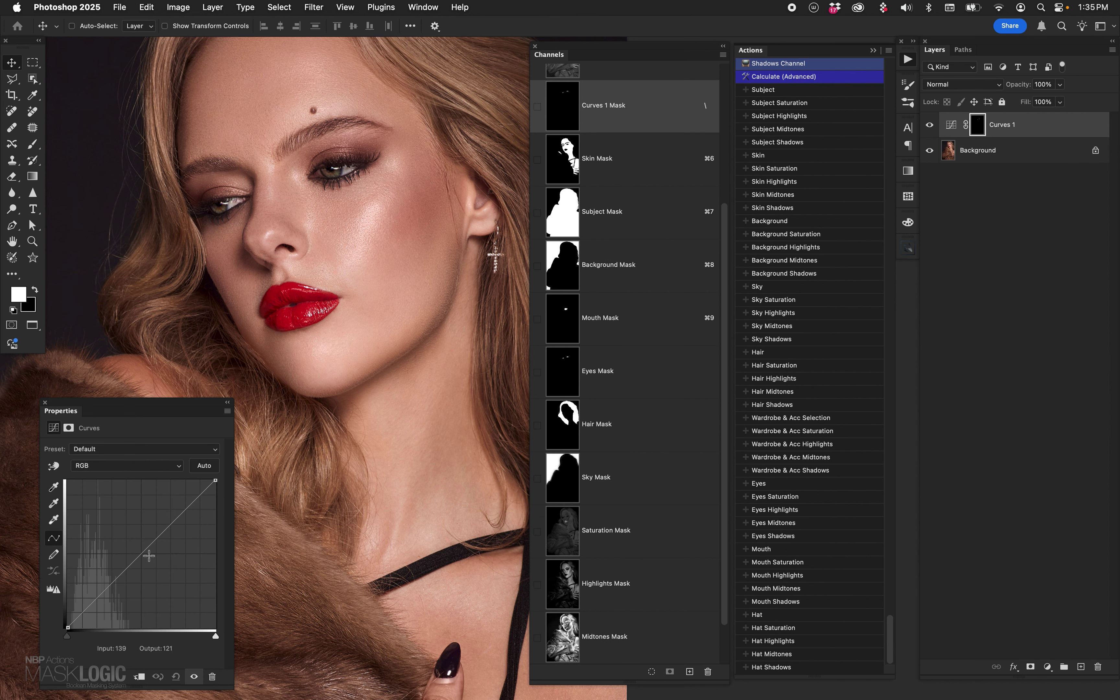
{"action": "left_click_drag", "start_coordinate": [155, 541], "coordinate": [132, 541]}
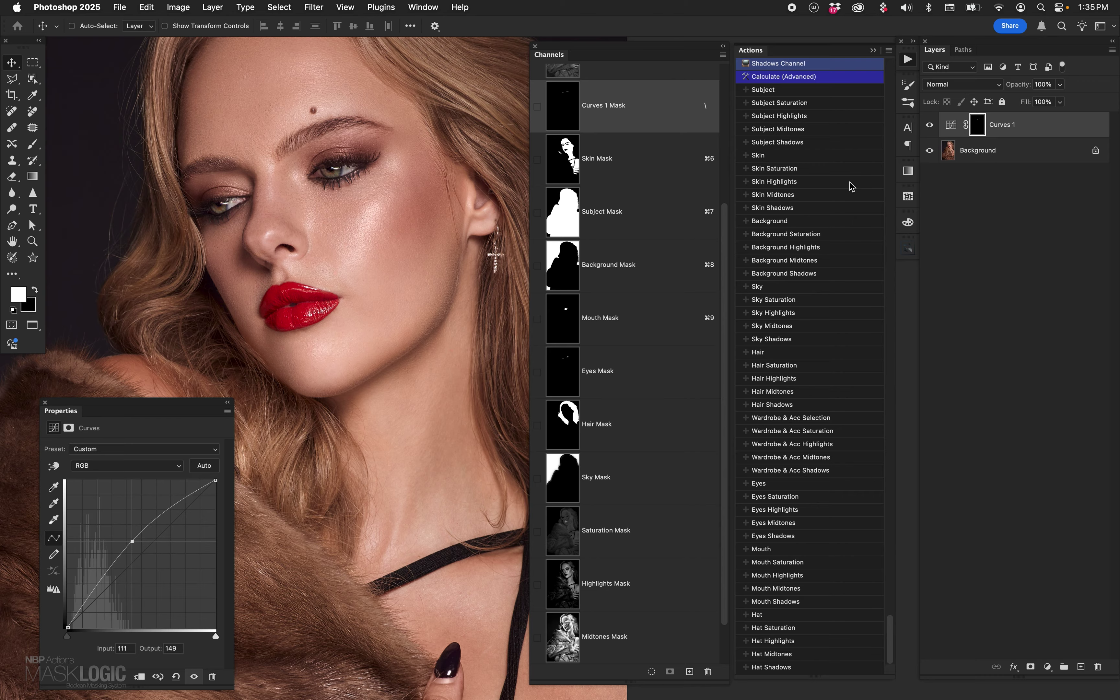
Step: Compare the eyes with the shadows Curves layer hidden and shown several times, and delete that layer
{"action": "left_click", "coordinate": [930, 125]}
{"action": "left_click", "coordinate": [930, 126]}
{"action": "left_click", "coordinate": [930, 125]}
{"action": "left_click", "coordinate": [930, 126]}
{"action": "left_click_drag", "start_coordinate": [959, 131], "coordinate": [1103, 658]}
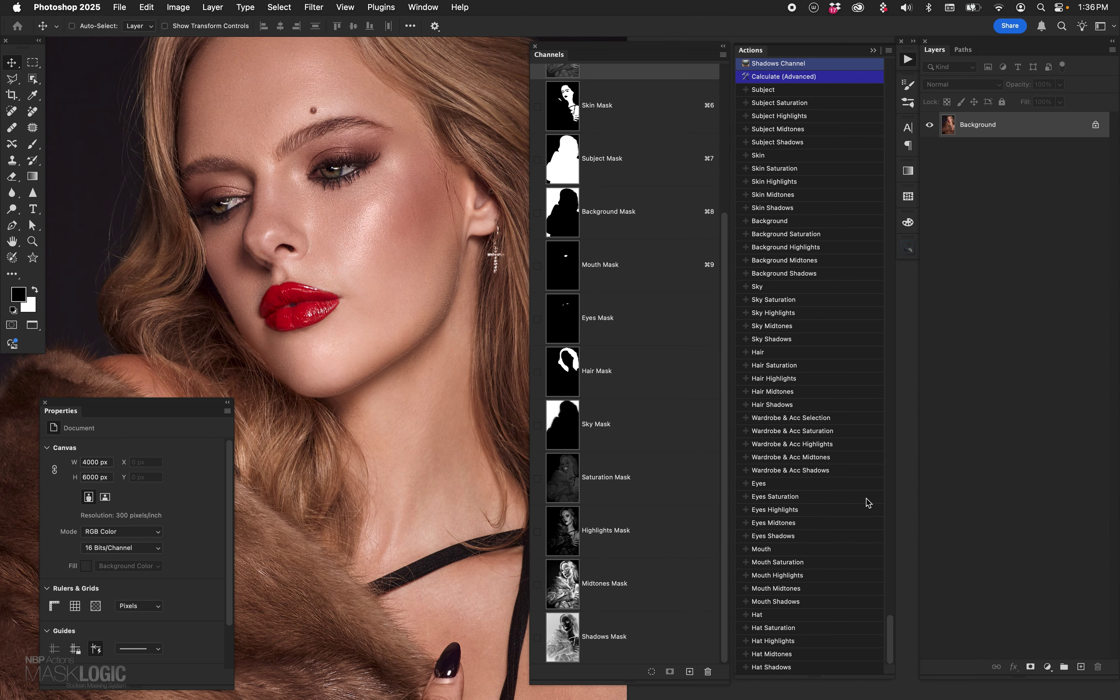
Step: Load the Subject Midtones selection and apply the NBP Botanic.CUBE 3D LUT through a masked Color Lookup layer
{"action": "key", "text": "super+minus"}
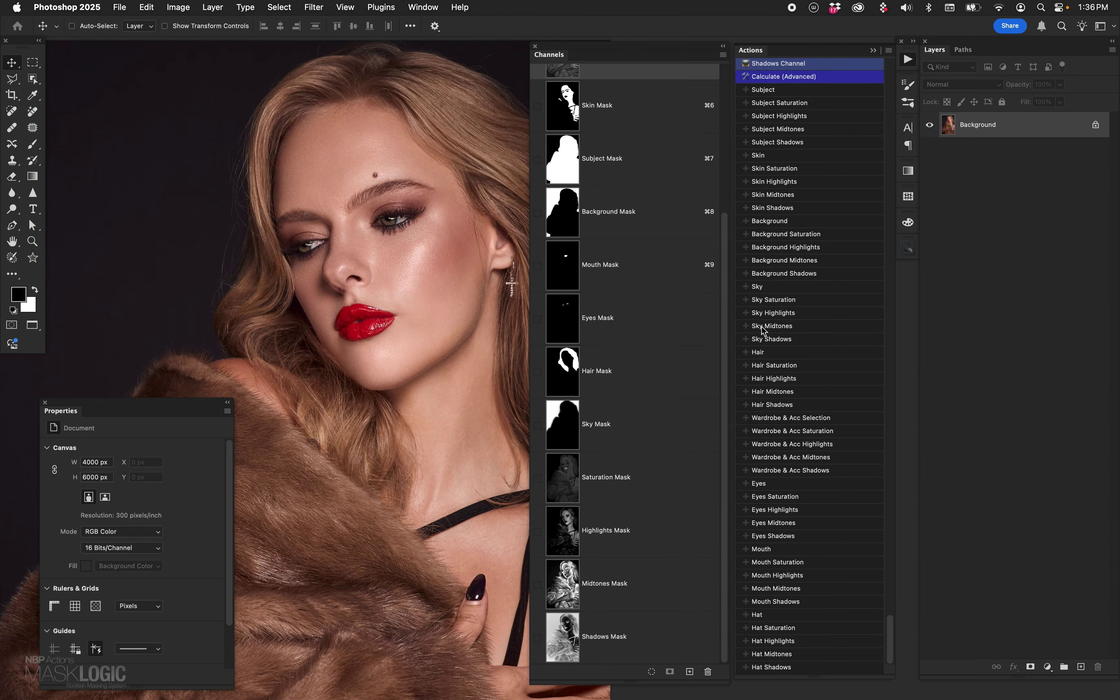
{"action": "left_click_drag", "start_coordinate": [413, 323], "coordinate": [327, 315]}
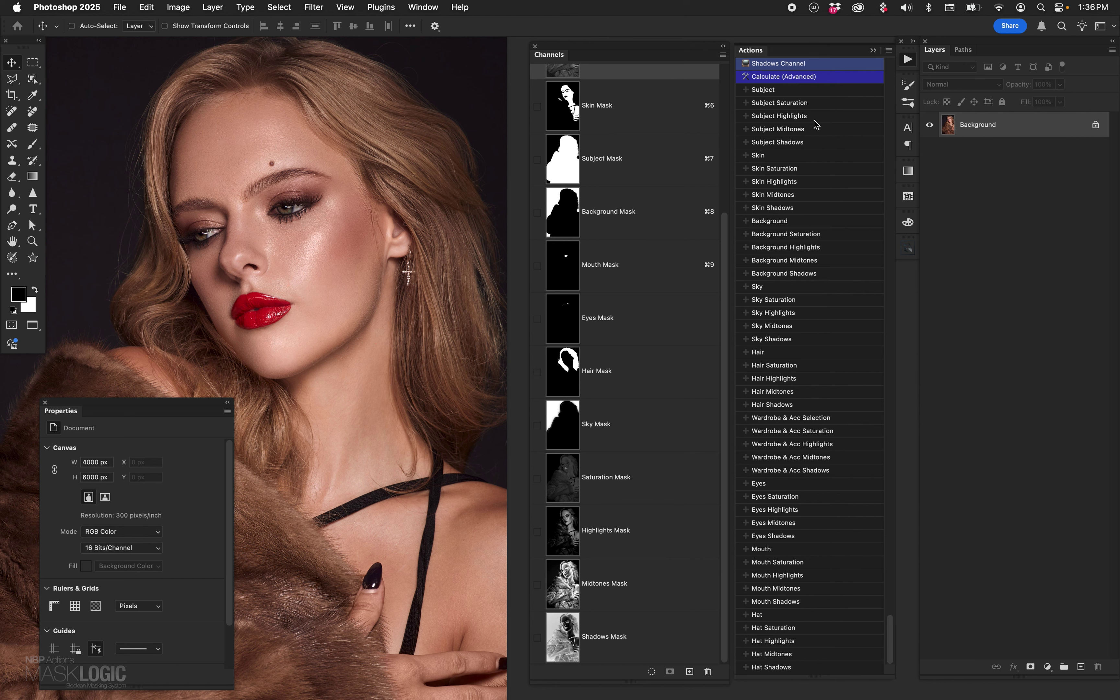
{"action": "left_click", "coordinate": [788, 106]}
{"action": "left_click", "coordinate": [789, 130]}
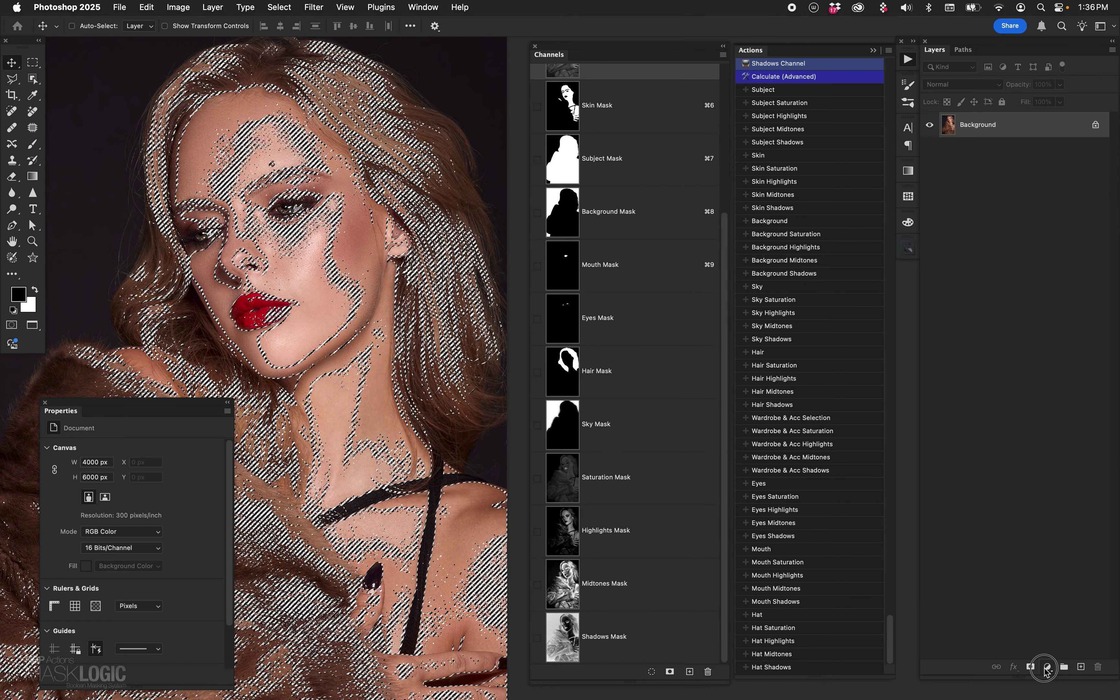
{"action": "key", "text": "super+d"}
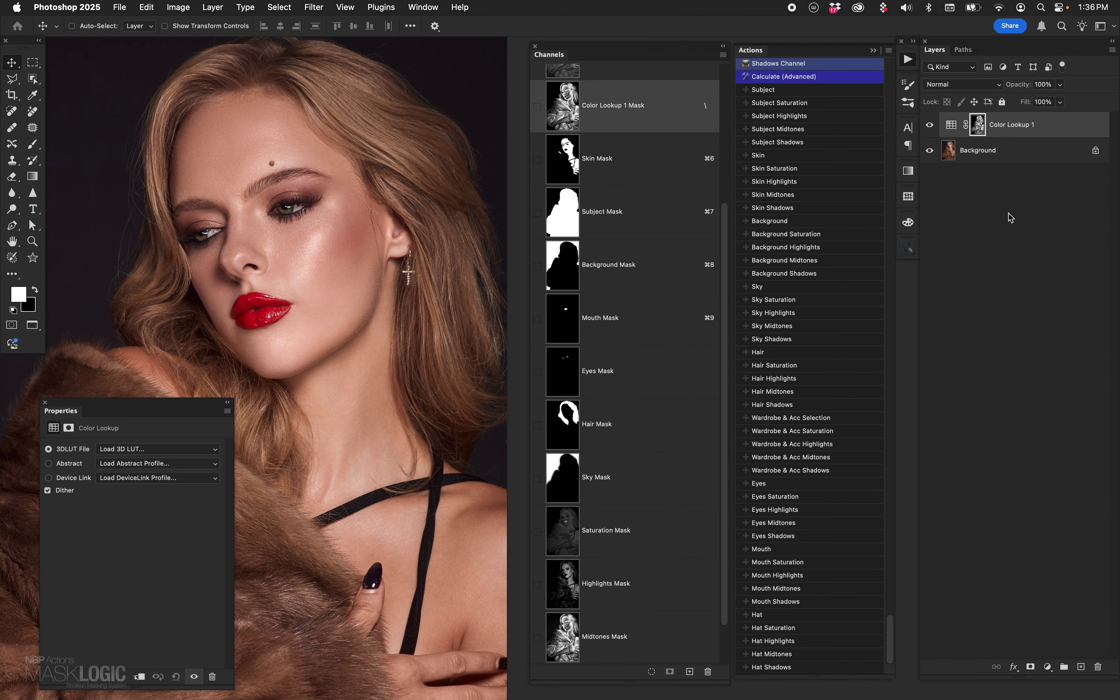
{"action": "left_click", "coordinate": [199, 450]}
{"action": "scroll", "coordinate": [185, 685], "scroll_direction": "down", "scroll_amount": 5}
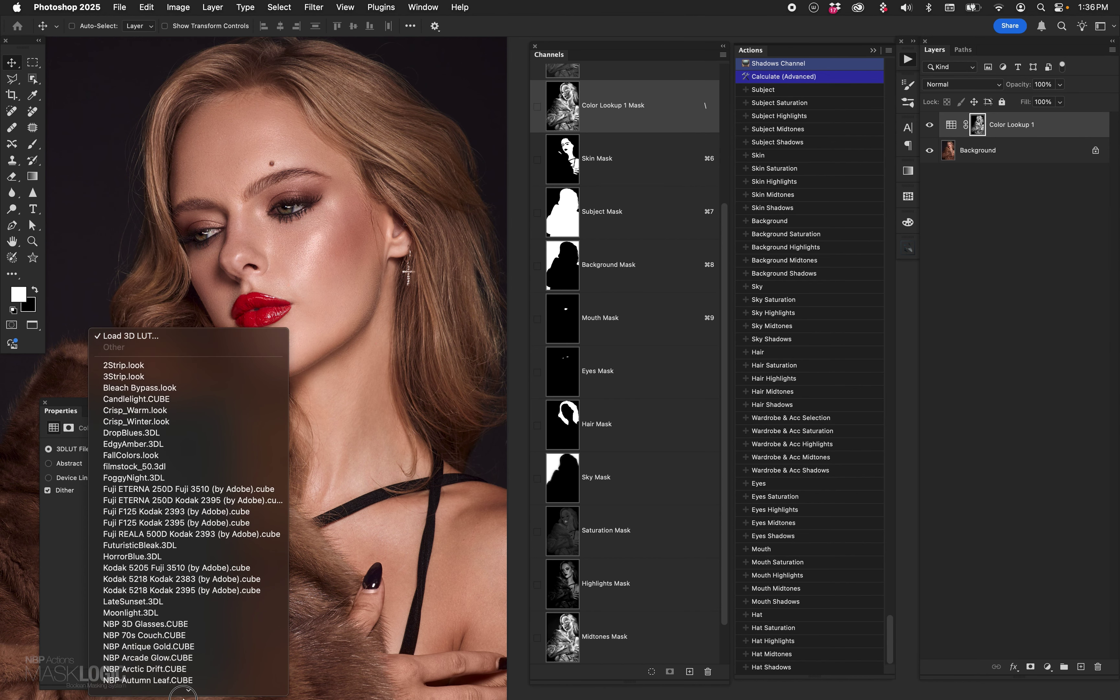
{"action": "left_click", "coordinate": [185, 592]}
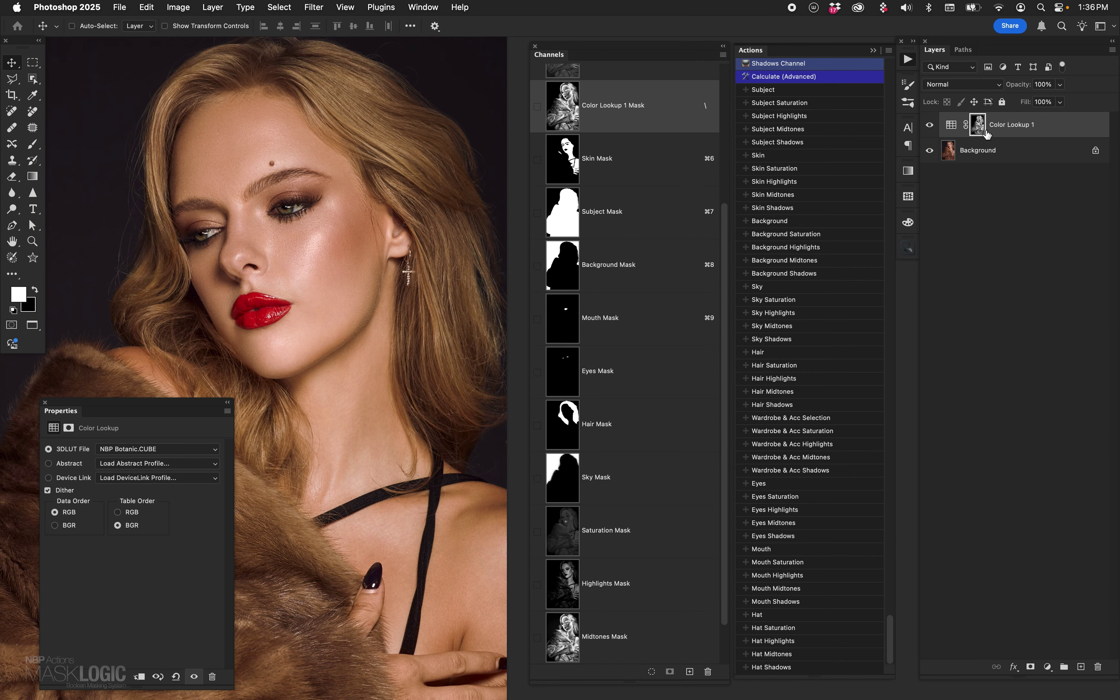
Step: Compare the color grade with the layer hidden and with its mask disabled, and delete the Color Lookup layer
{"action": "left_click", "coordinate": [930, 125]}
{"action": "left_click", "coordinate": [979, 126], "text": "shift"}
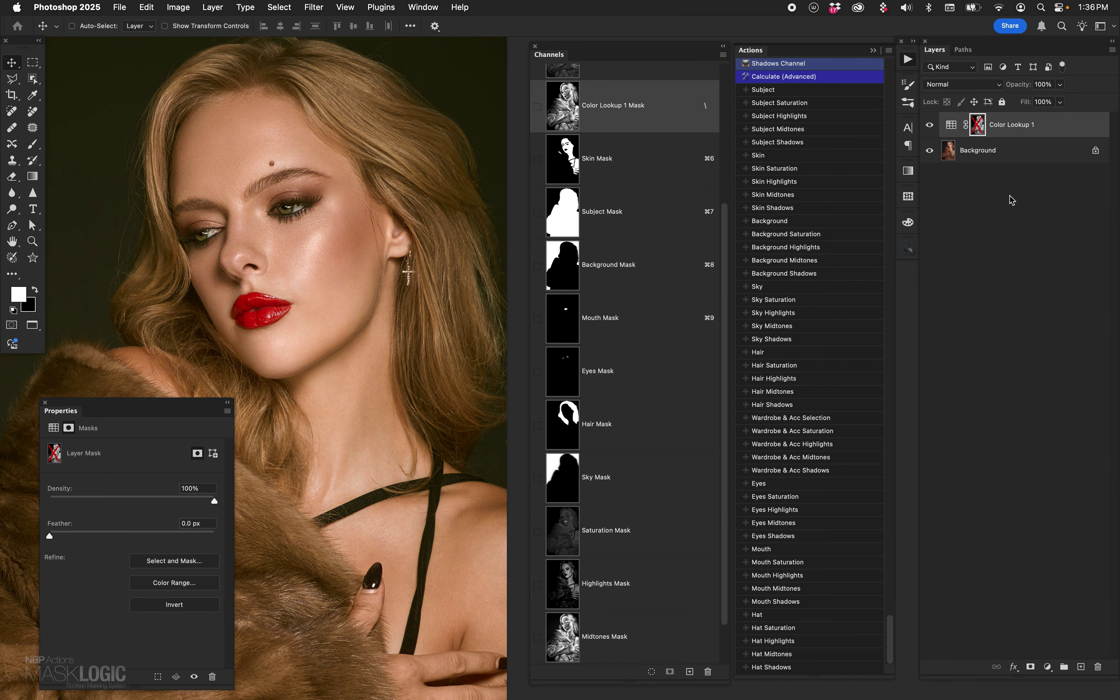
{"action": "left_click", "coordinate": [979, 126], "text": "shift"}
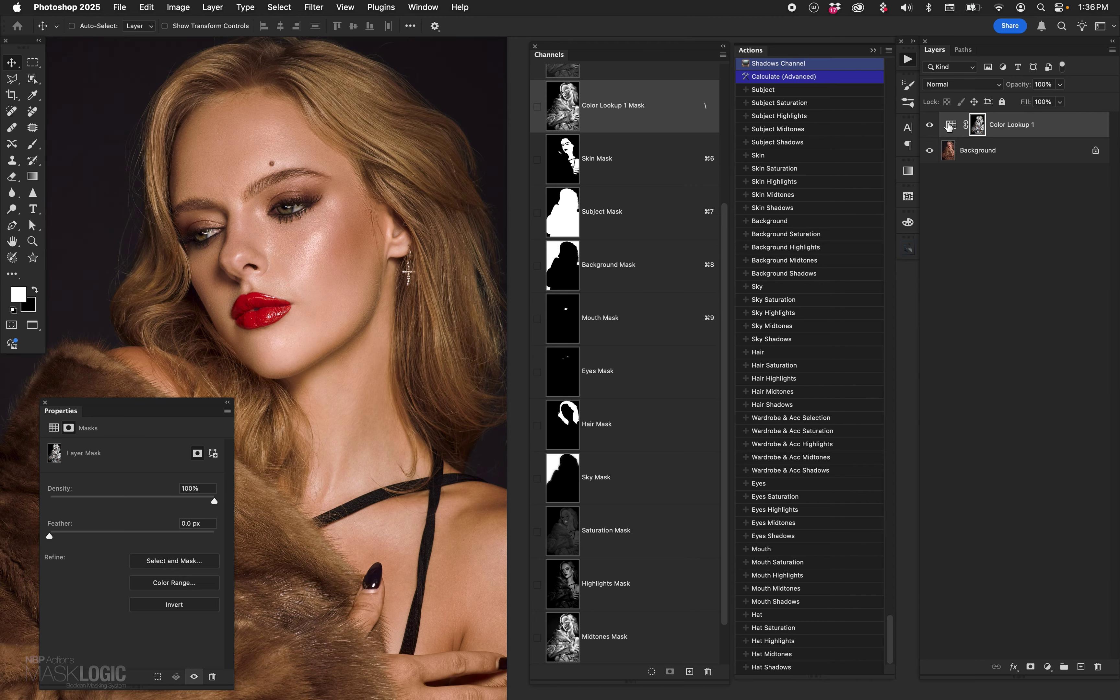
{"action": "left_click_drag", "start_coordinate": [950, 126], "coordinate": [1097, 667]}
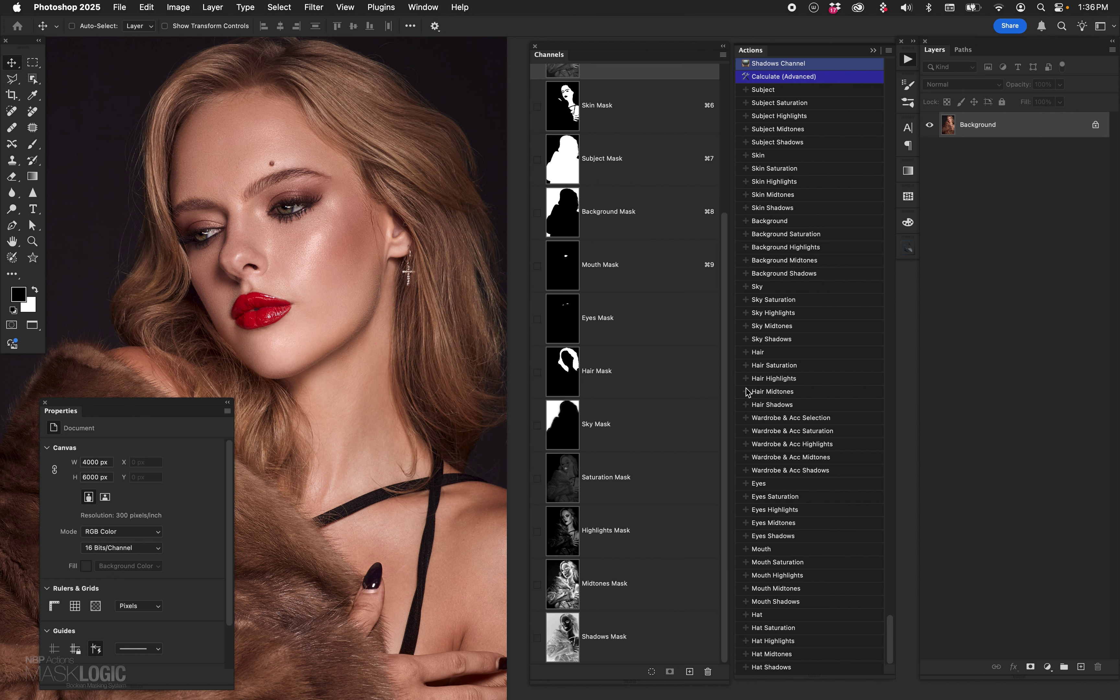
Step: Shorten the Actions list, and stack a copy of the Background, a Channel Mixer adjustment and an empty layer
{"action": "left_click_drag", "start_coordinate": [864, 675], "coordinate": [848, 301]}
{"action": "scroll", "coordinate": [889, 275], "scroll_direction": "up", "scroll_amount": 8}
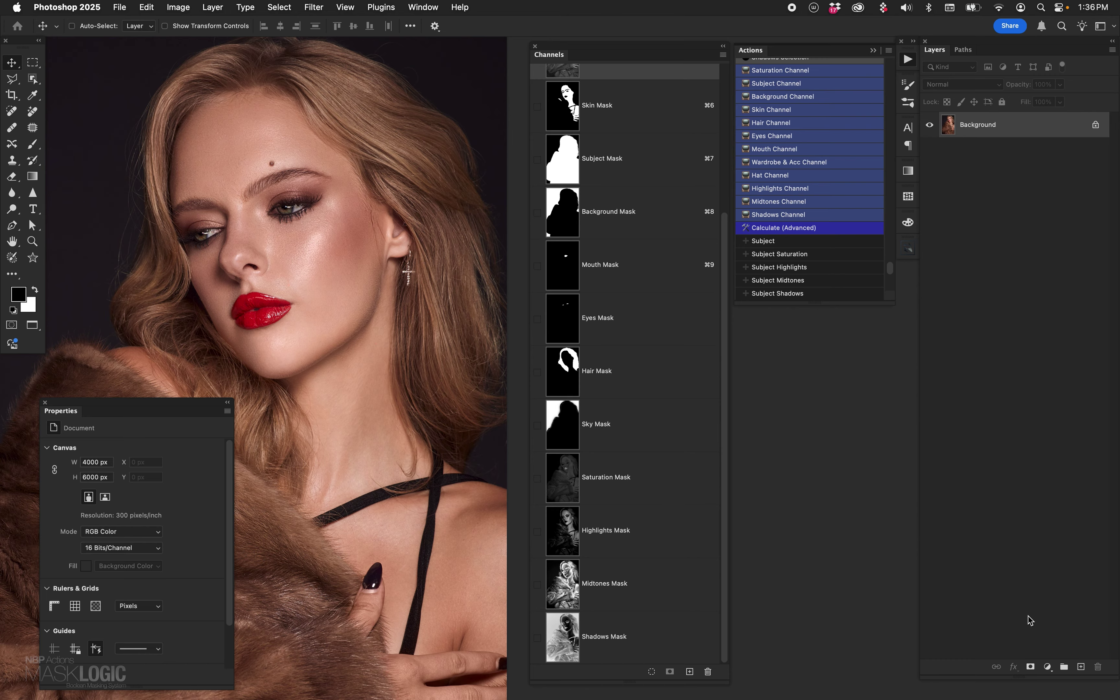
{"action": "key", "text": "super+j"}
{"action": "left_click", "coordinate": [1047, 667]}
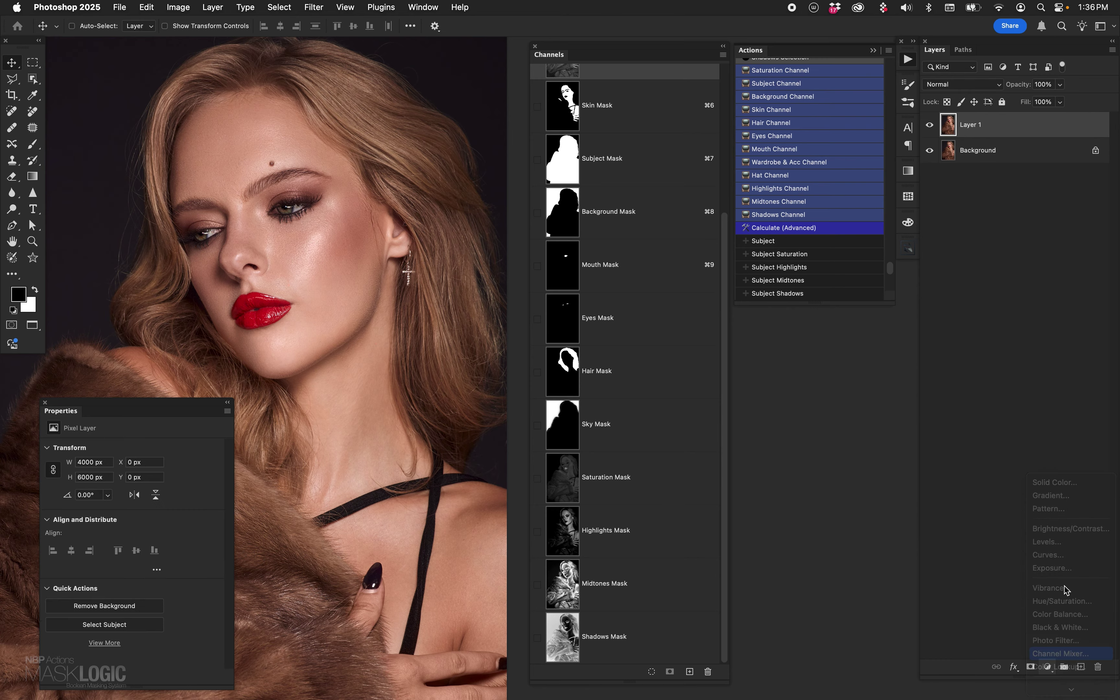
{"action": "left_click", "coordinate": [1065, 655]}
{"action": "left_click", "coordinate": [1080, 666]}
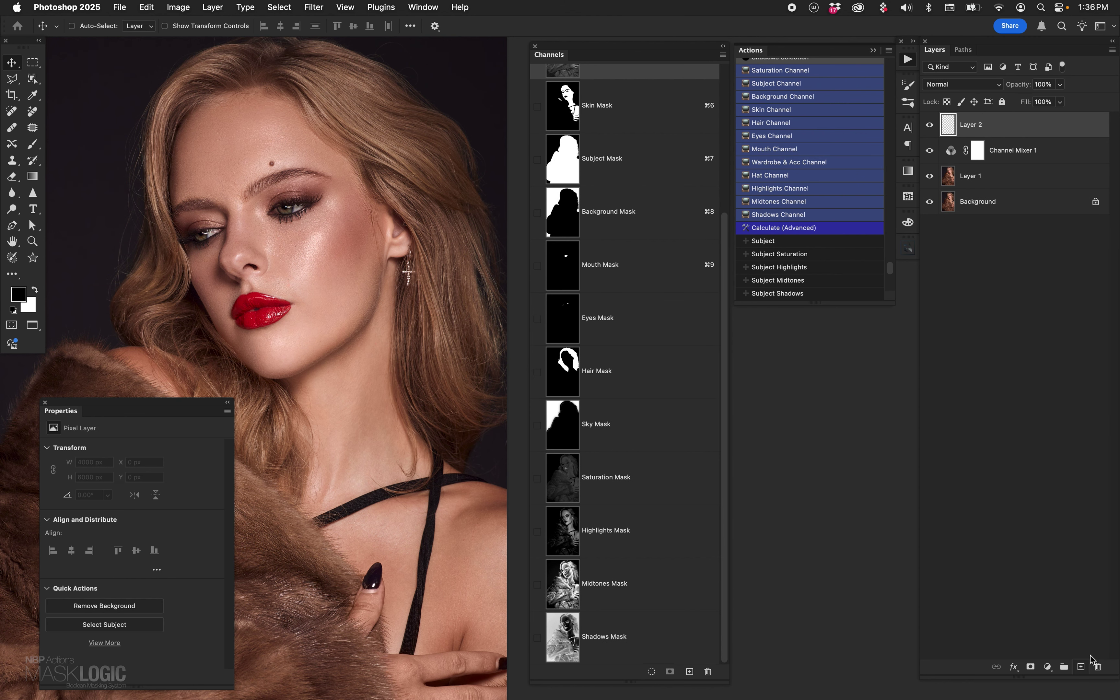
Step: Select Layer 1 and run Calculate (Advanced), moving the Calculations dialog clear of the actions list
{"action": "left_click", "coordinate": [952, 182]}
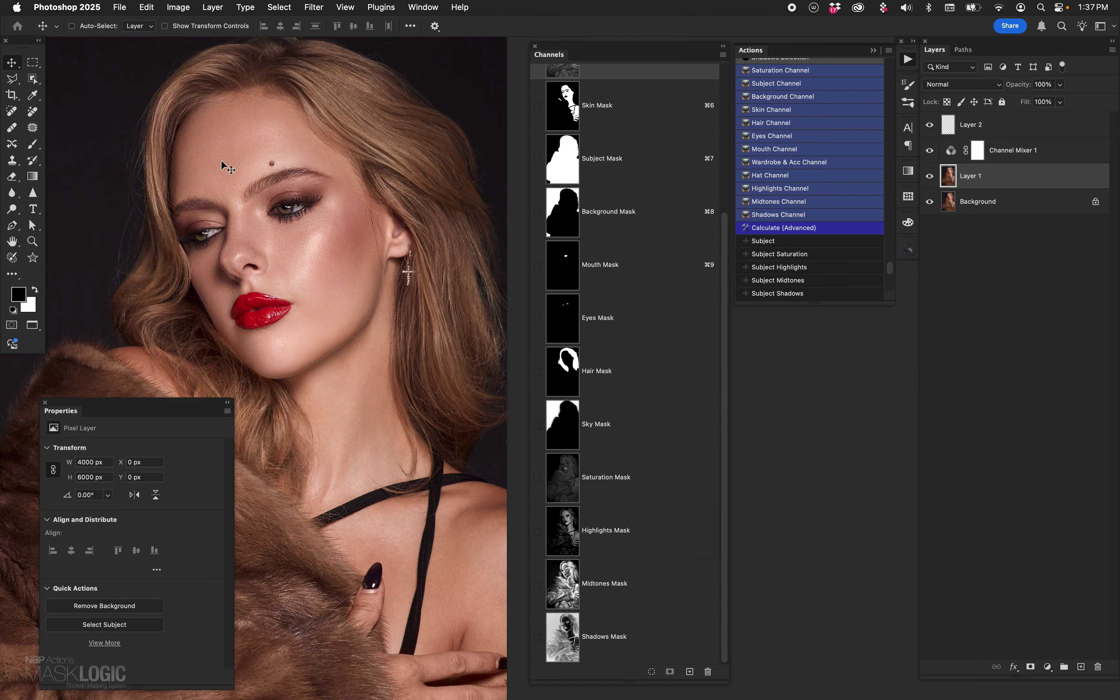
{"action": "left_click", "coordinate": [178, 7]}
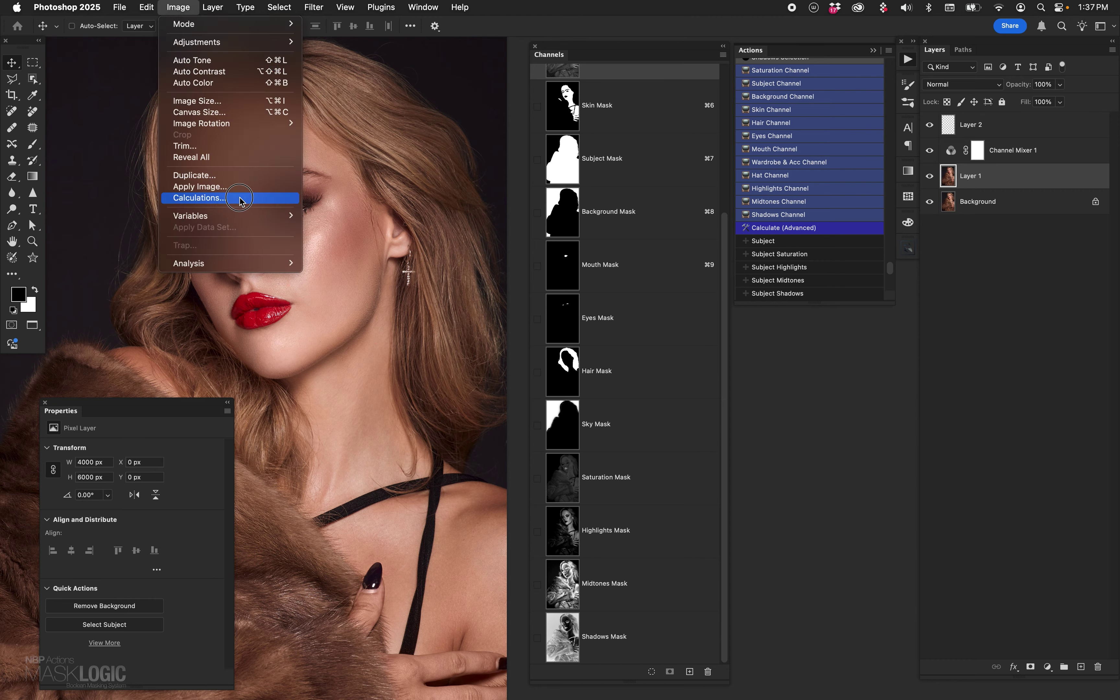
{"action": "left_click", "coordinate": [871, 426]}
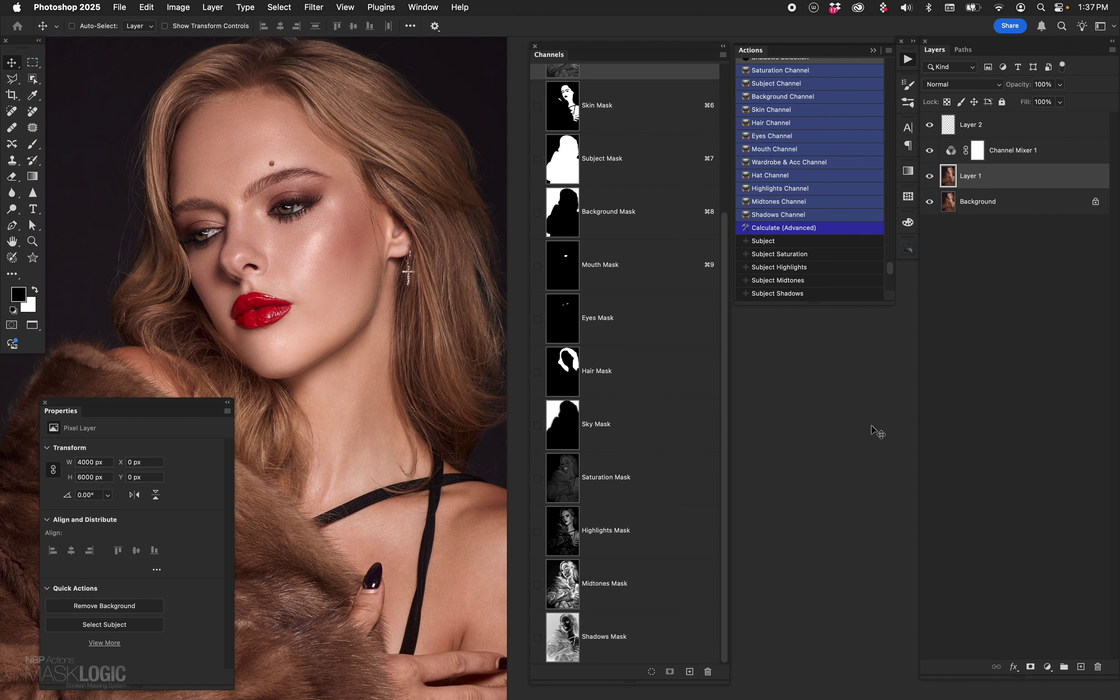
{"action": "double_click", "coordinate": [795, 229]}
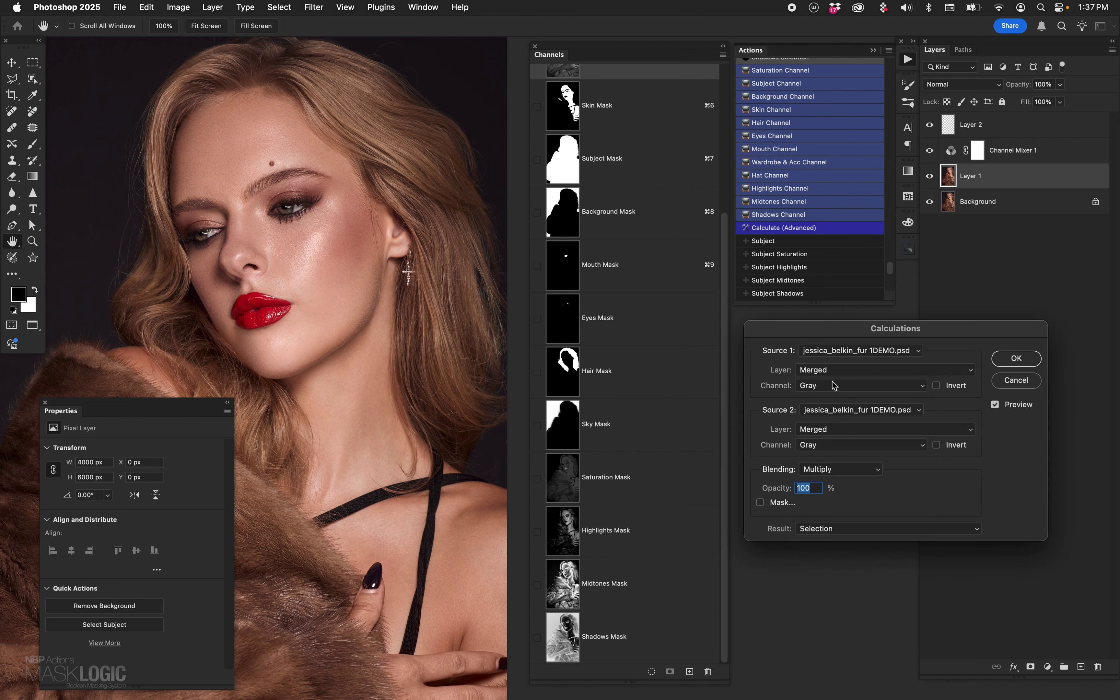
{"action": "left_click_drag", "start_coordinate": [850, 324], "coordinate": [783, 355]}
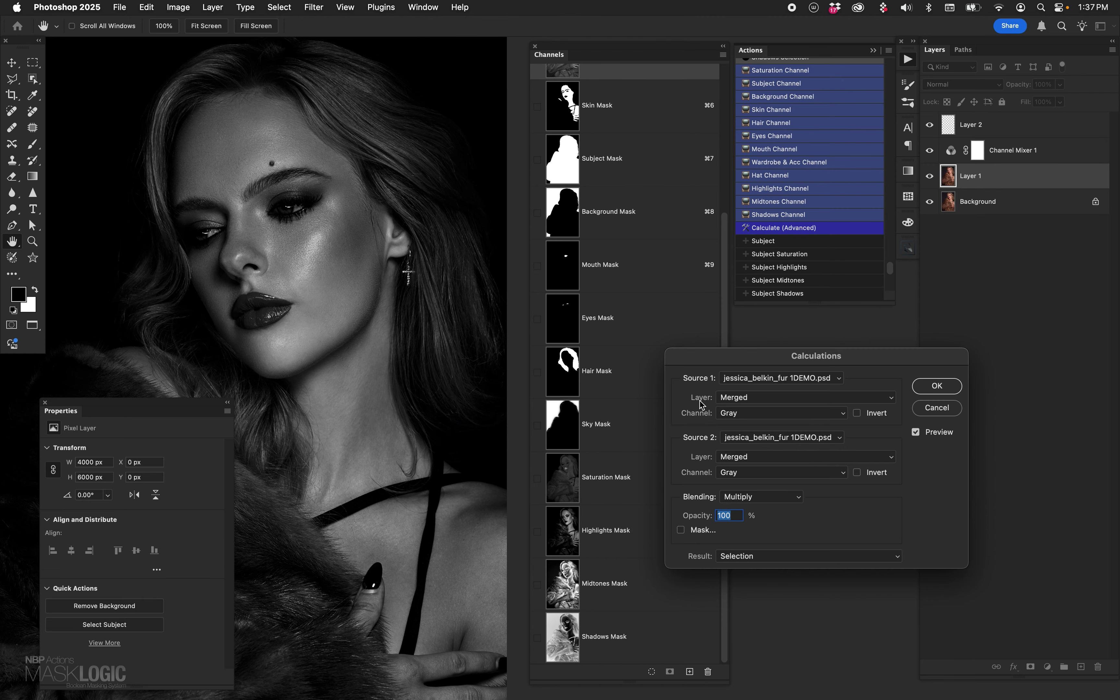
Step: Review the documents offered for Source 1 and Source 2 in Calculations, leaving the choices as they are
{"action": "left_click", "coordinate": [759, 378]}
{"action": "left_click", "coordinate": [671, 367]}
{"action": "left_click", "coordinate": [799, 439]}
{"action": "left_click", "coordinate": [672, 423]}
Step: Review the layer choices for both sources, the Source 1 channels and the blending modes in Calculations
{"action": "left_click", "coordinate": [754, 397]}
{"action": "left_click", "coordinate": [688, 393]}
{"action": "left_click", "coordinate": [750, 413]}
{"action": "left_click", "coordinate": [752, 408]}
{"action": "left_click", "coordinate": [752, 457]}
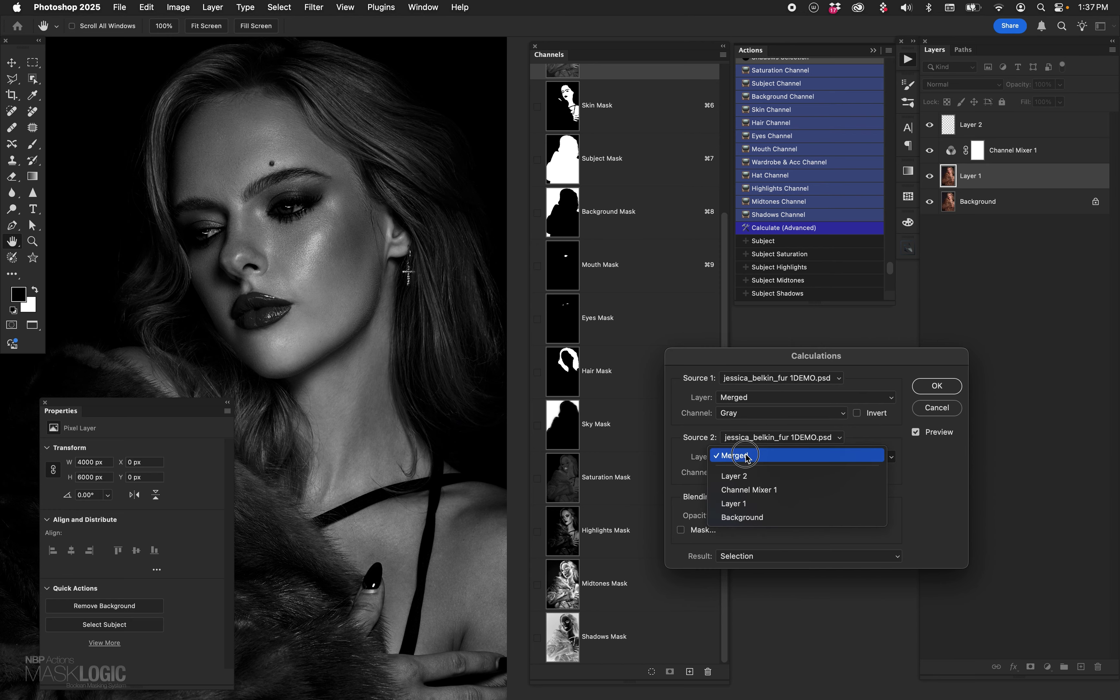
{"action": "left_click", "coordinate": [750, 456]}
{"action": "left_click", "coordinate": [744, 477]}
{"action": "left_click", "coordinate": [646, 466]}
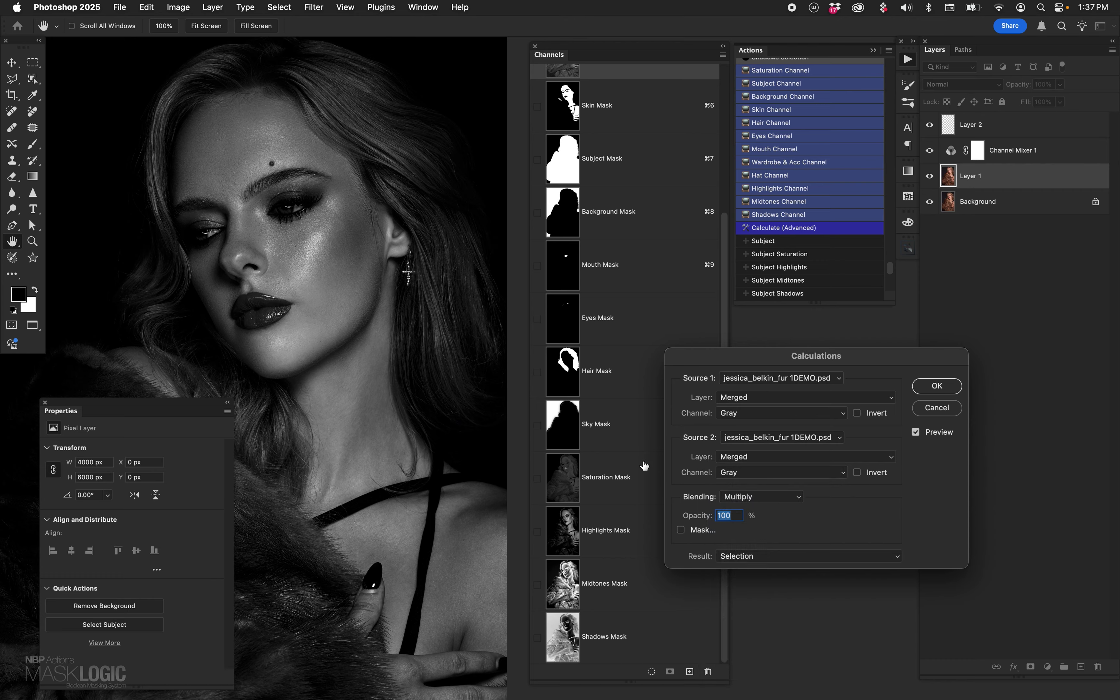
{"action": "left_click", "coordinate": [759, 496]}
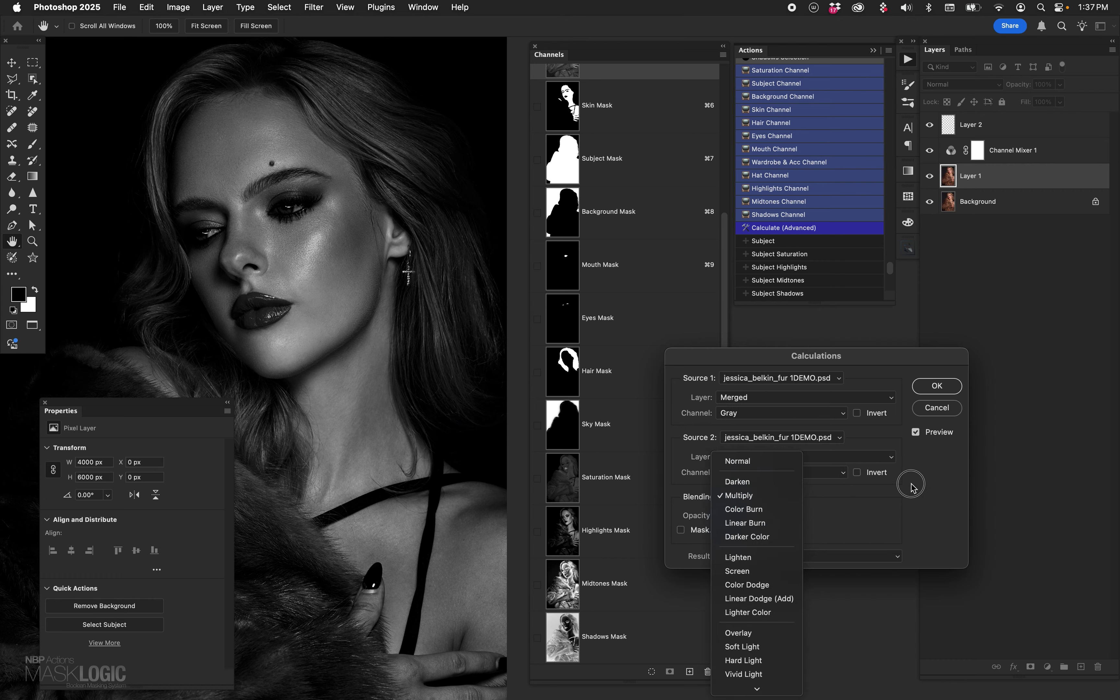
{"action": "left_click", "coordinate": [866, 496]}
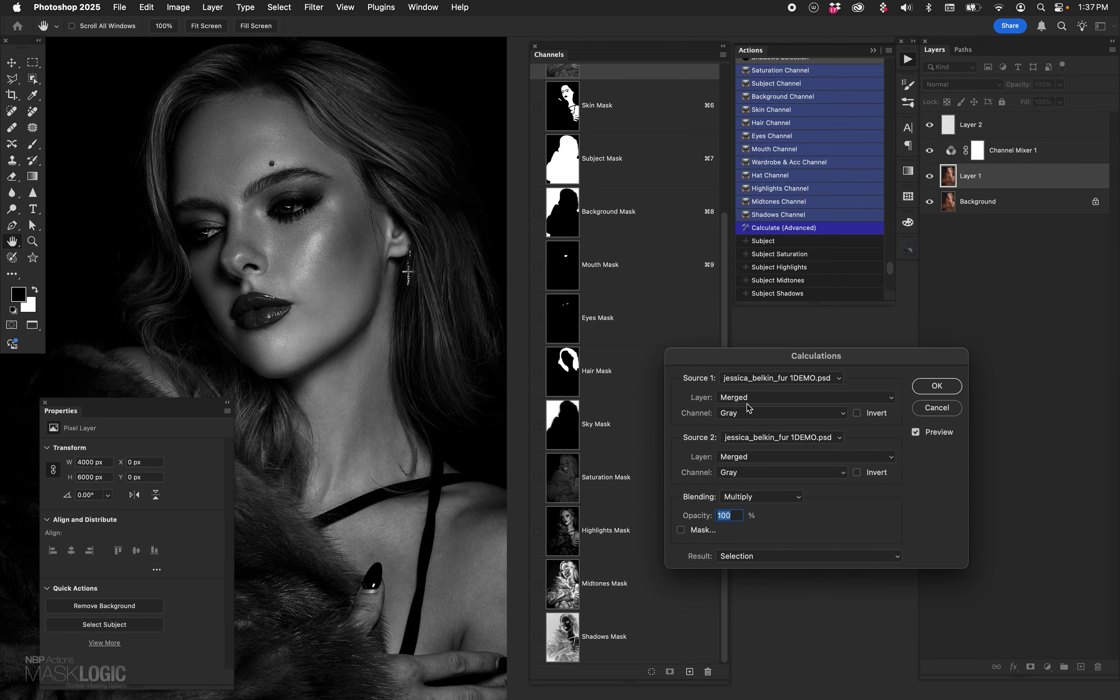
Step: Calculate a selection from the Skin Mask multiplied by the Saturation Mask, and deselect it
{"action": "left_click", "coordinate": [747, 412]}
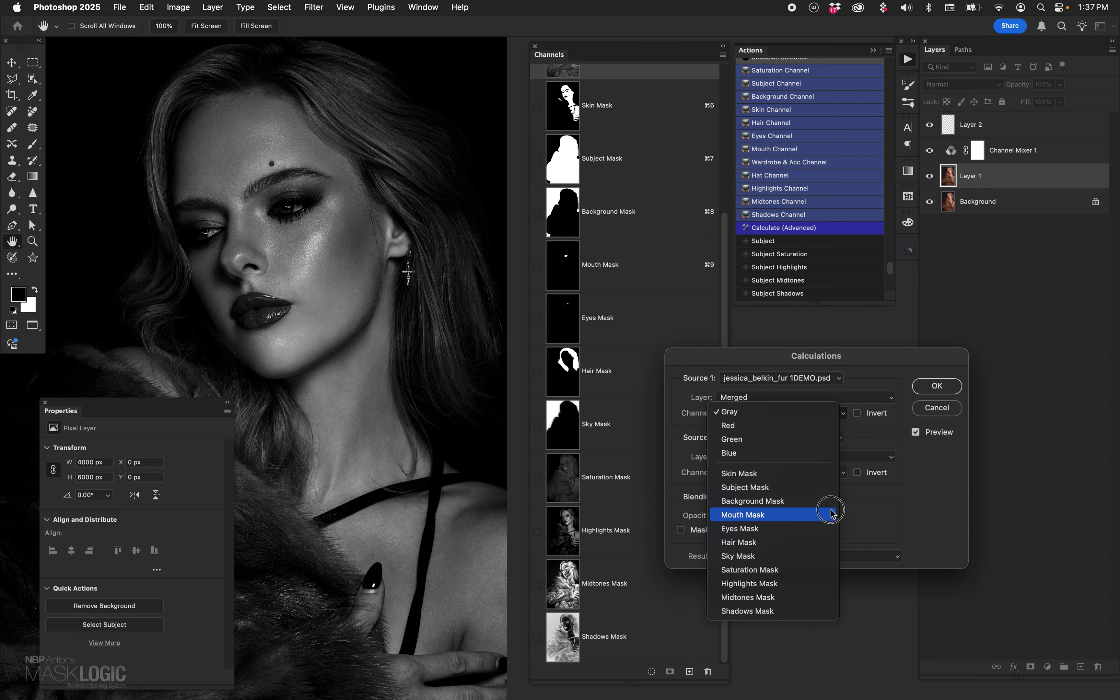
{"action": "left_click", "coordinate": [827, 472]}
{"action": "left_click", "coordinate": [787, 473]}
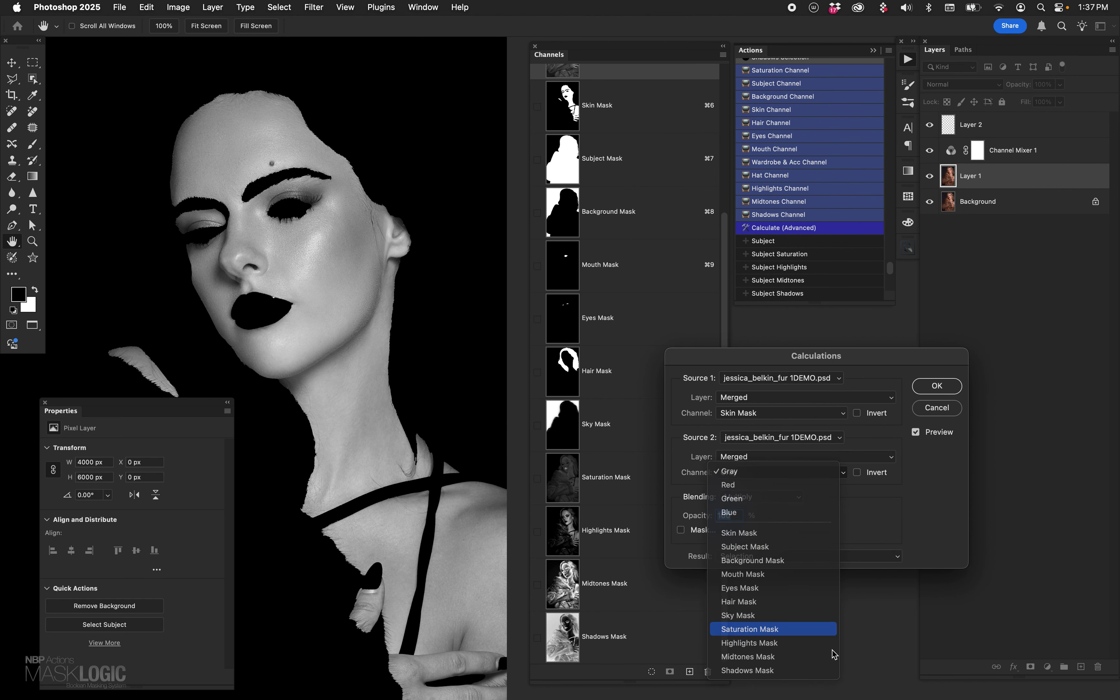
{"action": "left_click", "coordinate": [787, 628]}
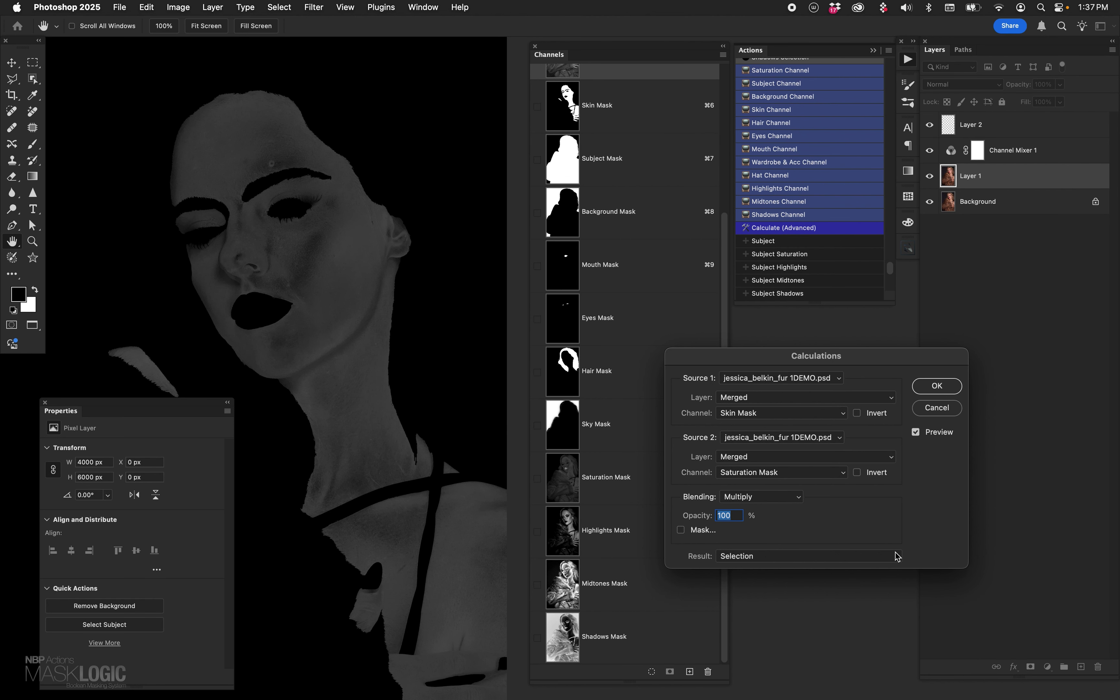
{"action": "left_click", "coordinate": [740, 557]}
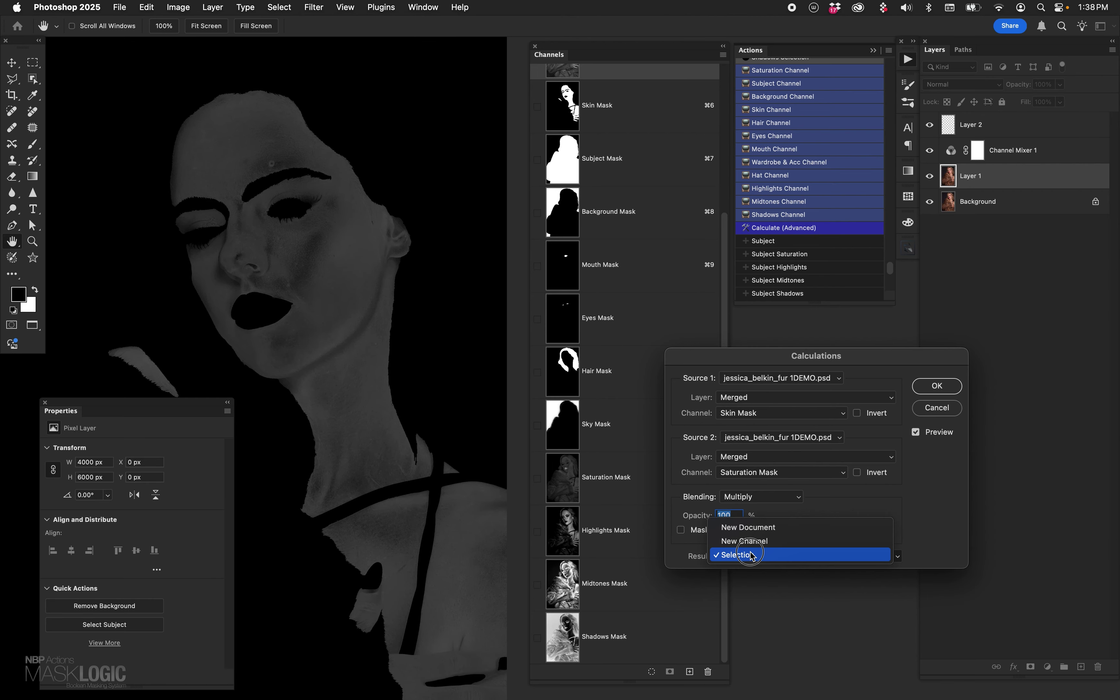
{"action": "left_click", "coordinate": [785, 556]}
{"action": "left_click", "coordinate": [943, 394]}
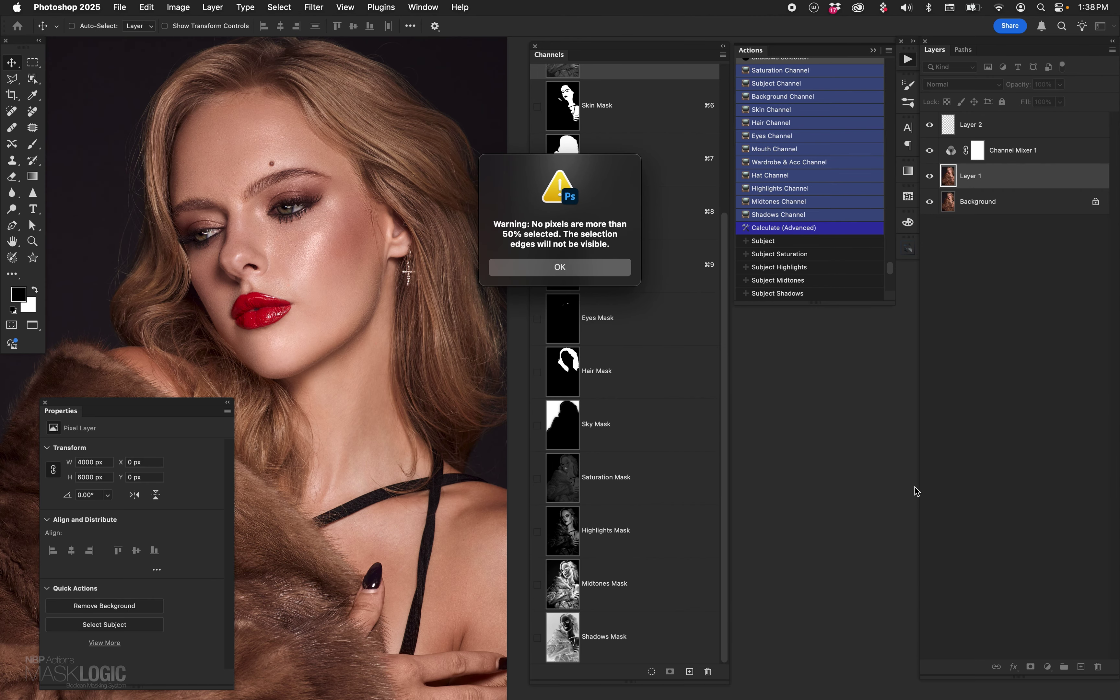
{"action": "left_click", "coordinate": [614, 267]}
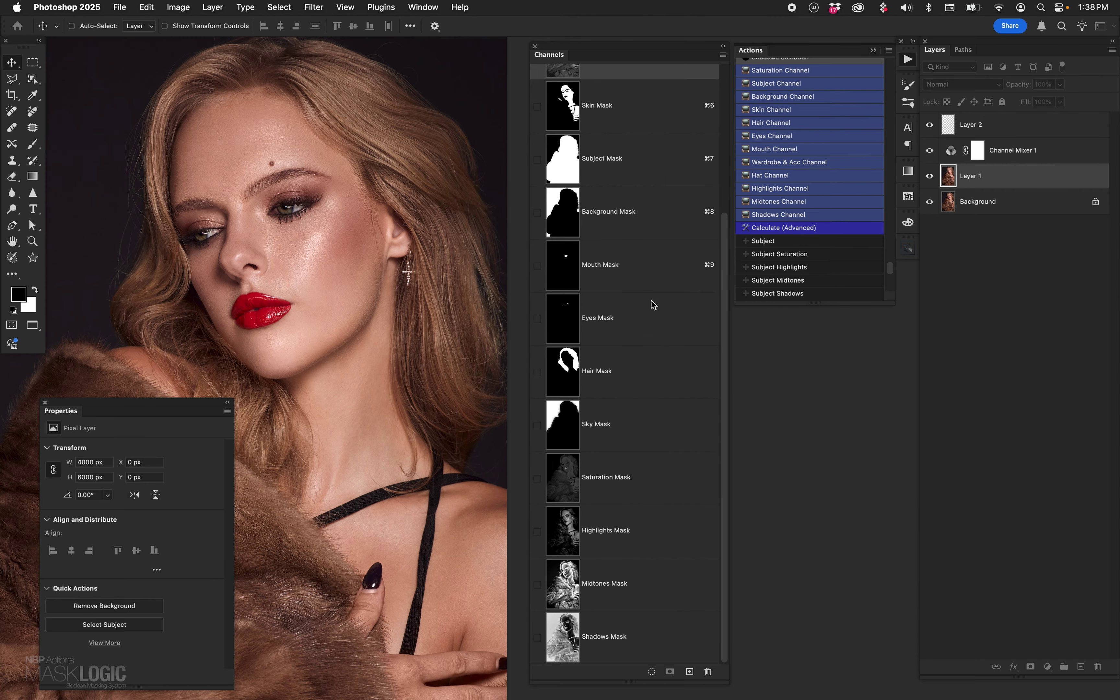
{"action": "key", "text": "super+d"}
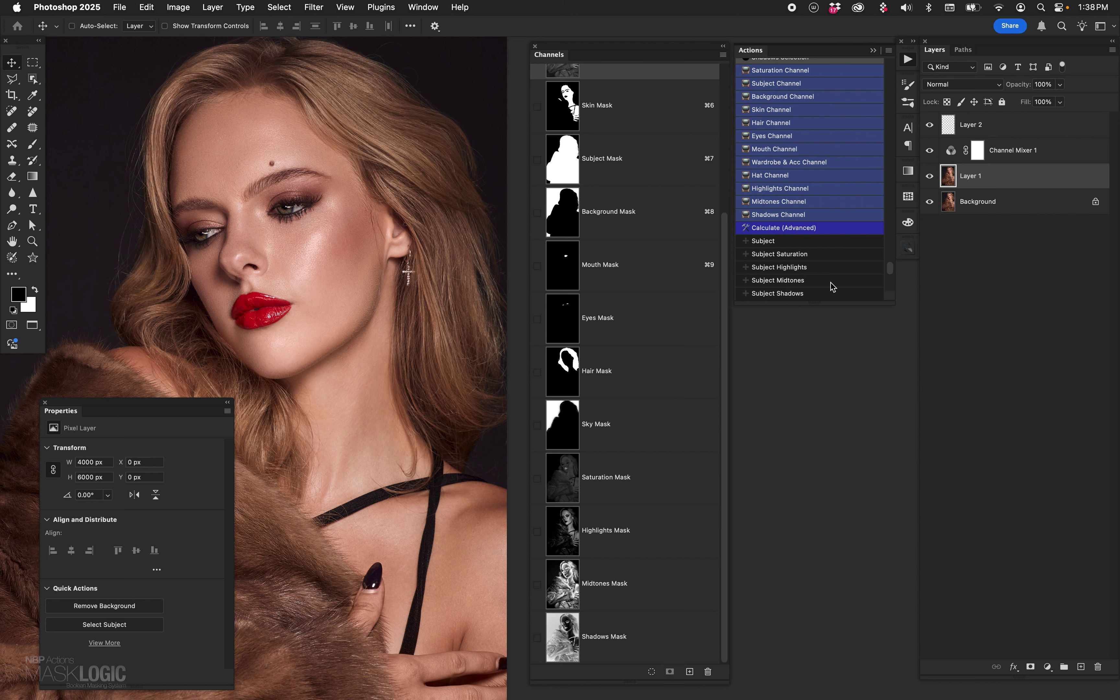
Step: Rerun Calculate (Advanced) and preview the Skin Mask combined with the Highlights, Midtones and Shadows masks
{"action": "left_click", "coordinate": [835, 227]}
{"action": "left_click", "coordinate": [745, 412]}
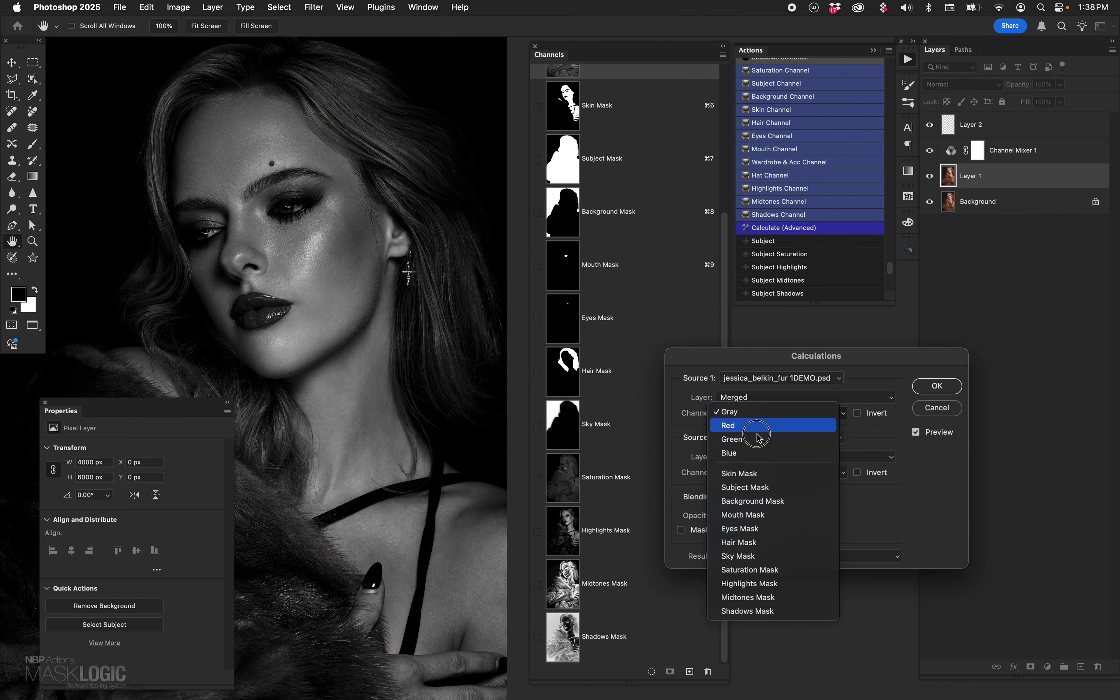
{"action": "left_click", "coordinate": [765, 472]}
{"action": "left_click", "coordinate": [768, 472]}
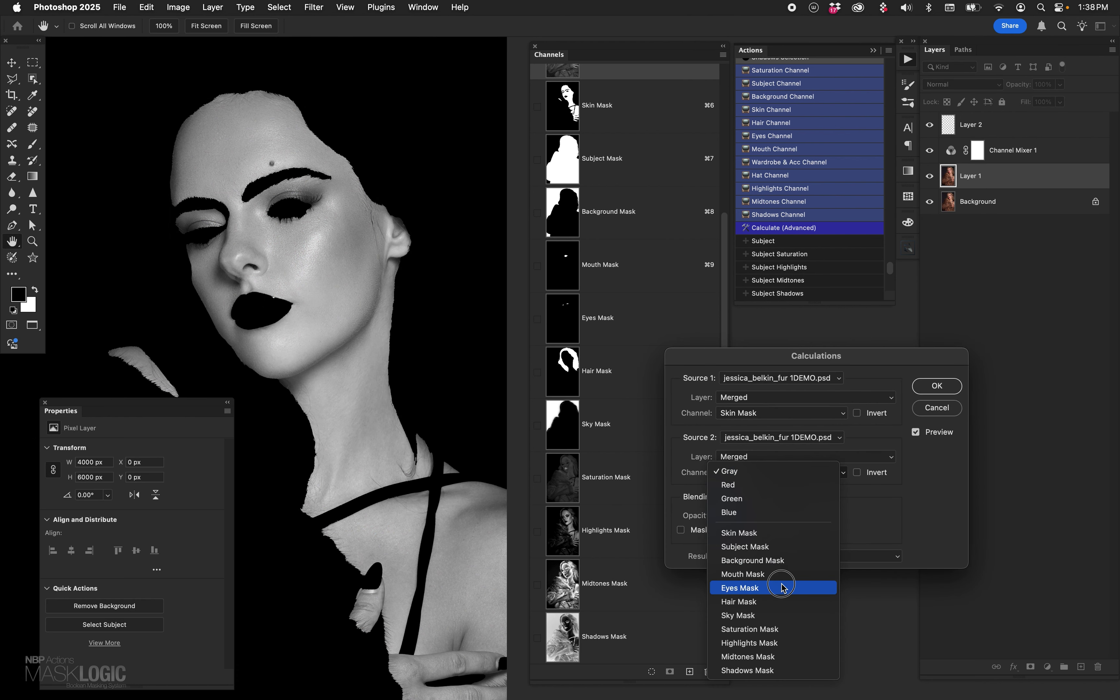
{"action": "left_click", "coordinate": [778, 644]}
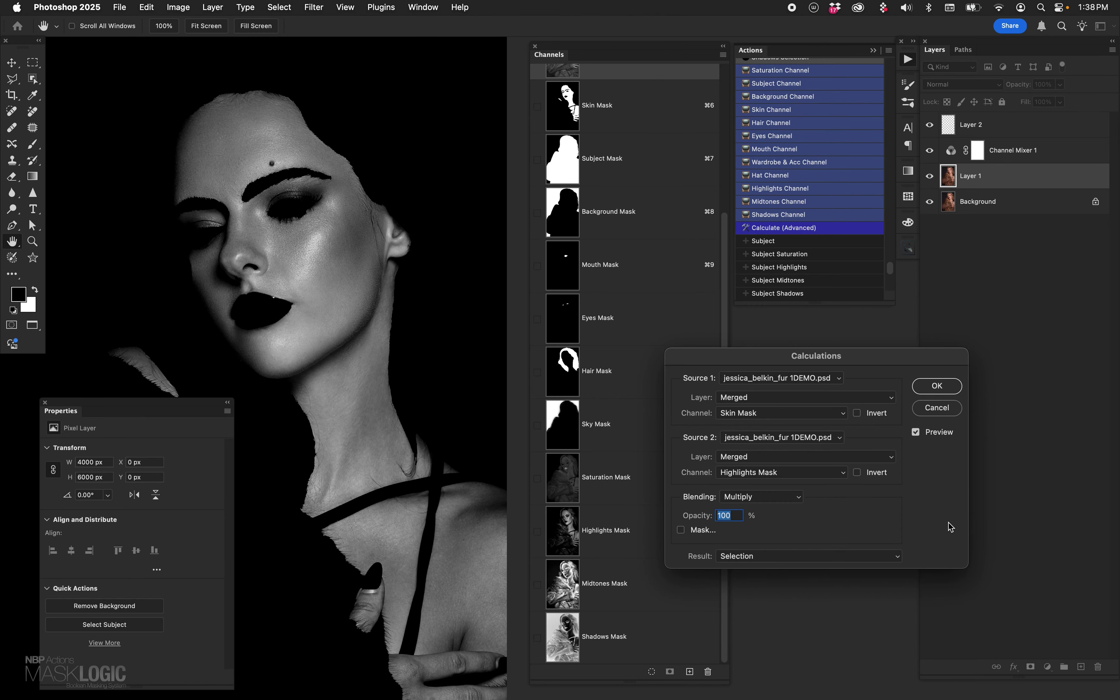
{"action": "left_click", "coordinate": [771, 472]}
{"action": "left_click", "coordinate": [771, 490]}
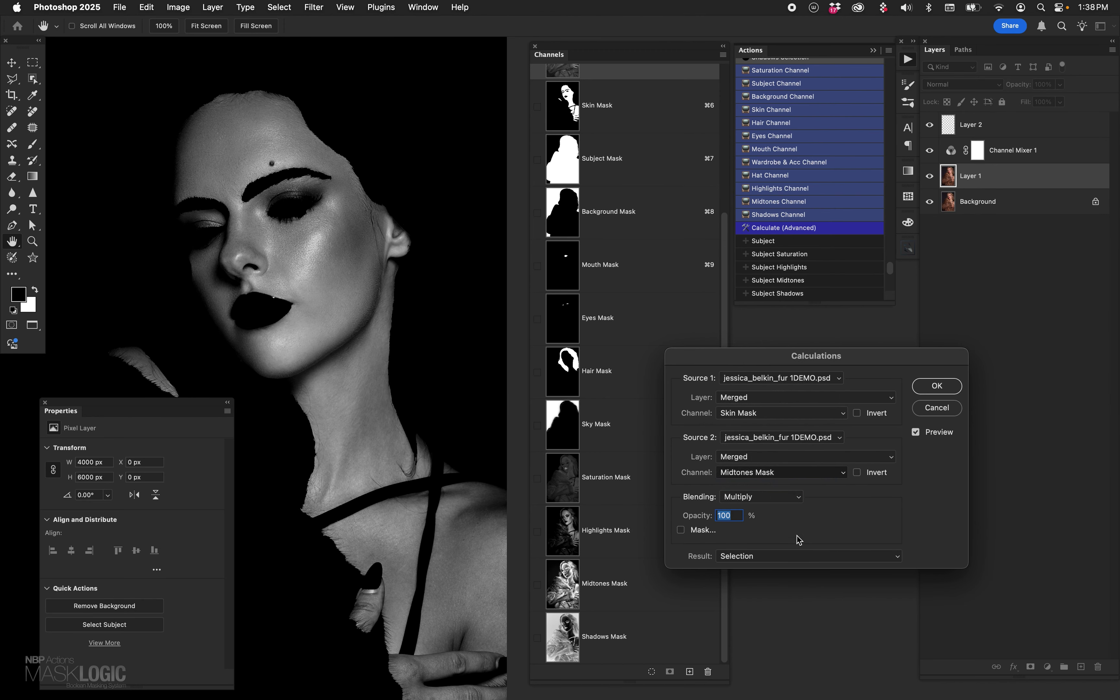
{"action": "left_click", "coordinate": [787, 472]}
{"action": "left_click", "coordinate": [787, 489]}
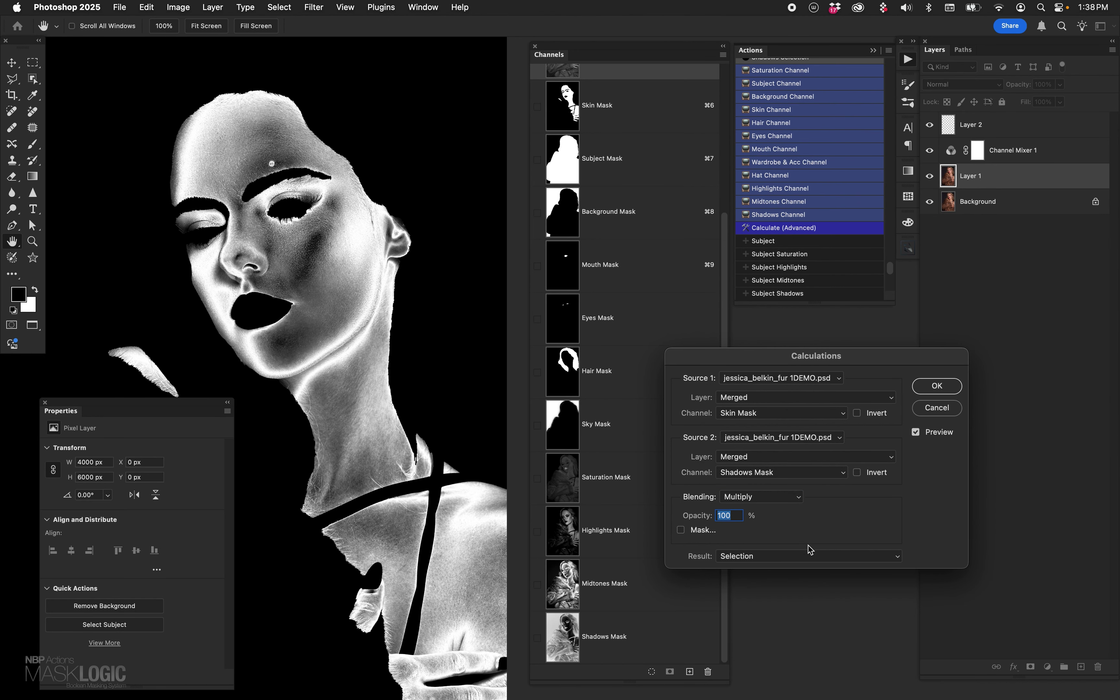
Step: Switch Source 1 to the Mouth Mask and preview it with the Shadows, Midtones, Highlights and Saturation masks
{"action": "left_click", "coordinate": [774, 417]}
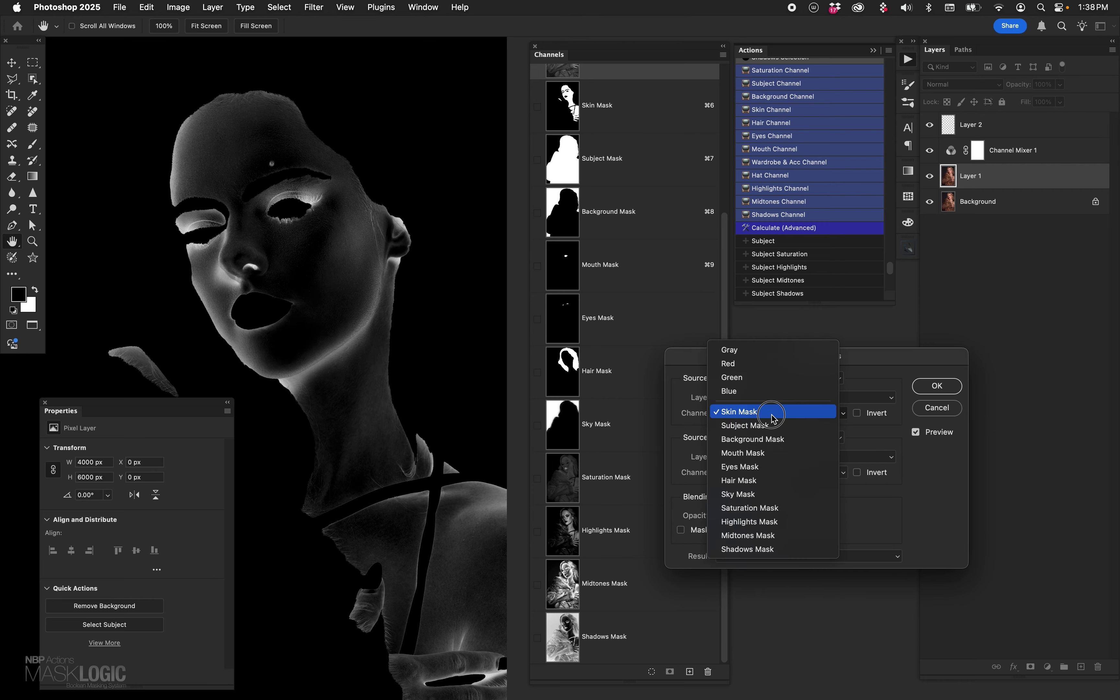
{"action": "left_click", "coordinate": [775, 453]}
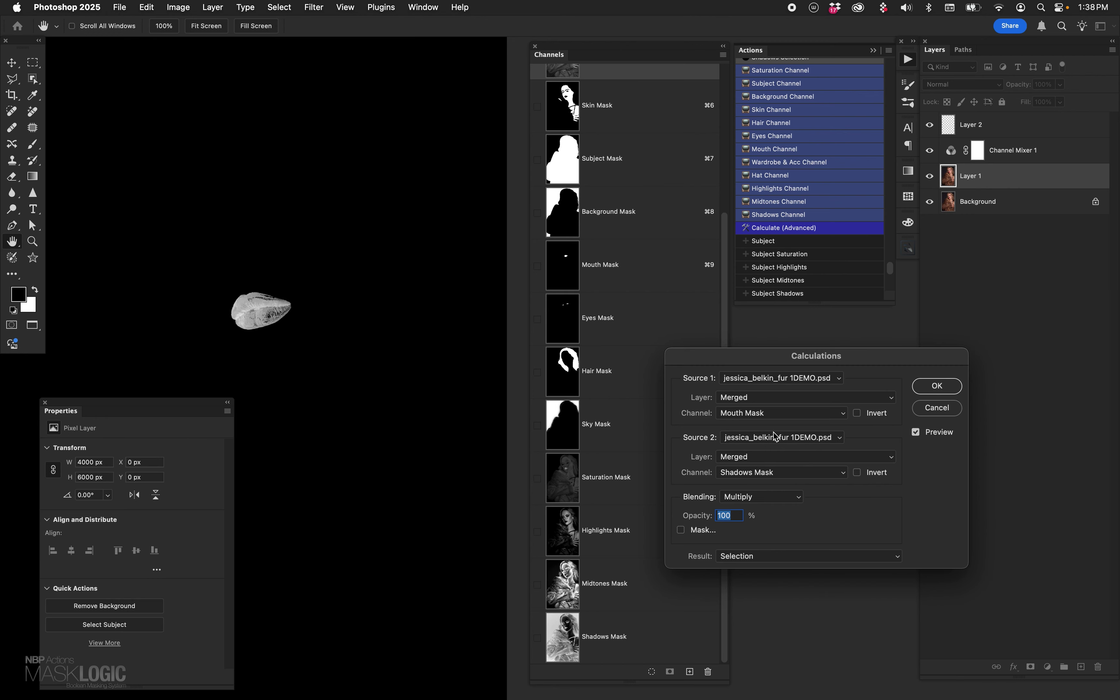
{"action": "left_click", "coordinate": [777, 472]}
{"action": "left_click", "coordinate": [777, 455]}
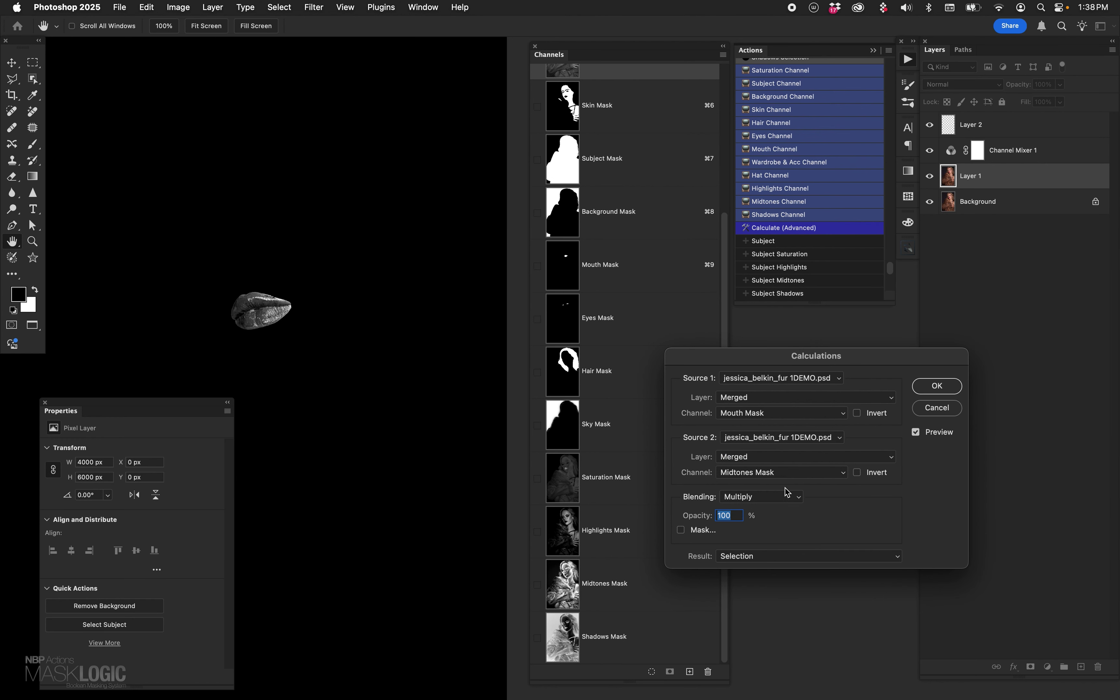
{"action": "left_click", "coordinate": [774, 477]}
{"action": "left_click", "coordinate": [776, 458]}
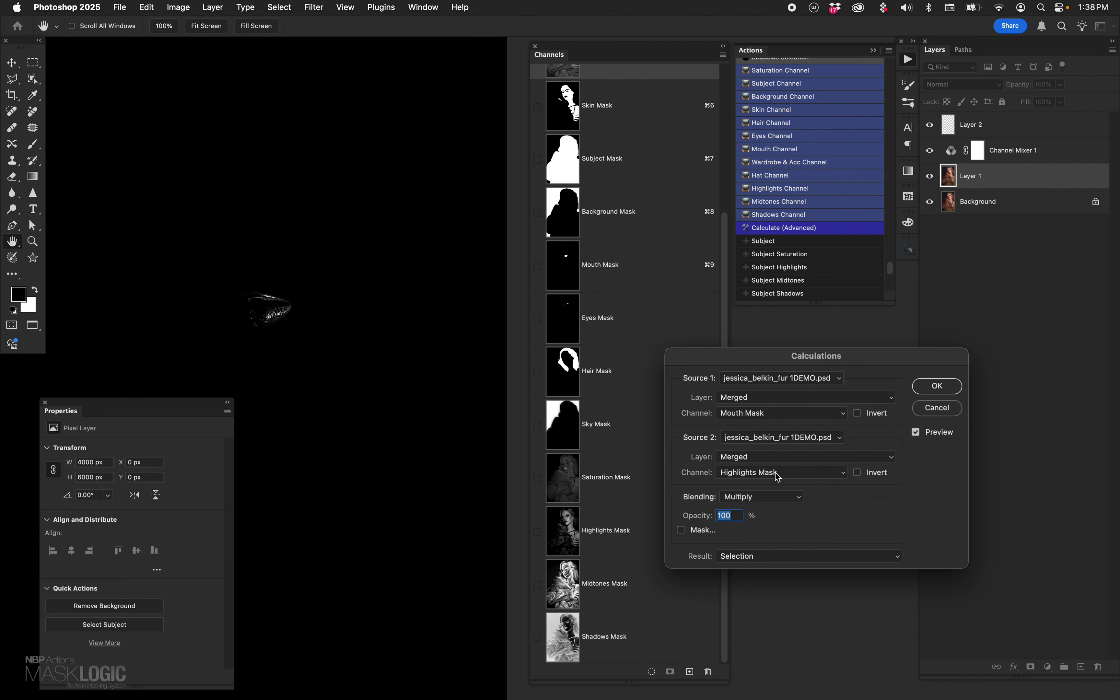
{"action": "left_click", "coordinate": [775, 474]}
{"action": "left_click", "coordinate": [775, 457]}
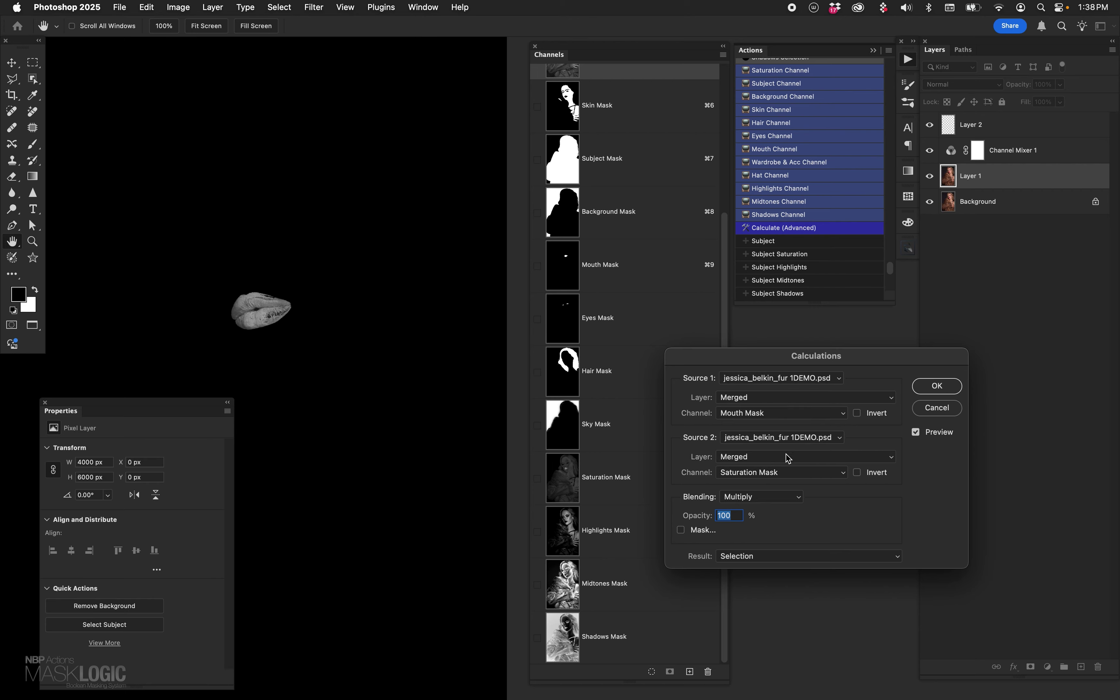
Step: Switch Source 1 to the Subject Mask and preview it with the Saturation, Highlights, Midtones and Shadows masks
{"action": "left_click", "coordinate": [782, 417]}
{"action": "left_click", "coordinate": [789, 416]}
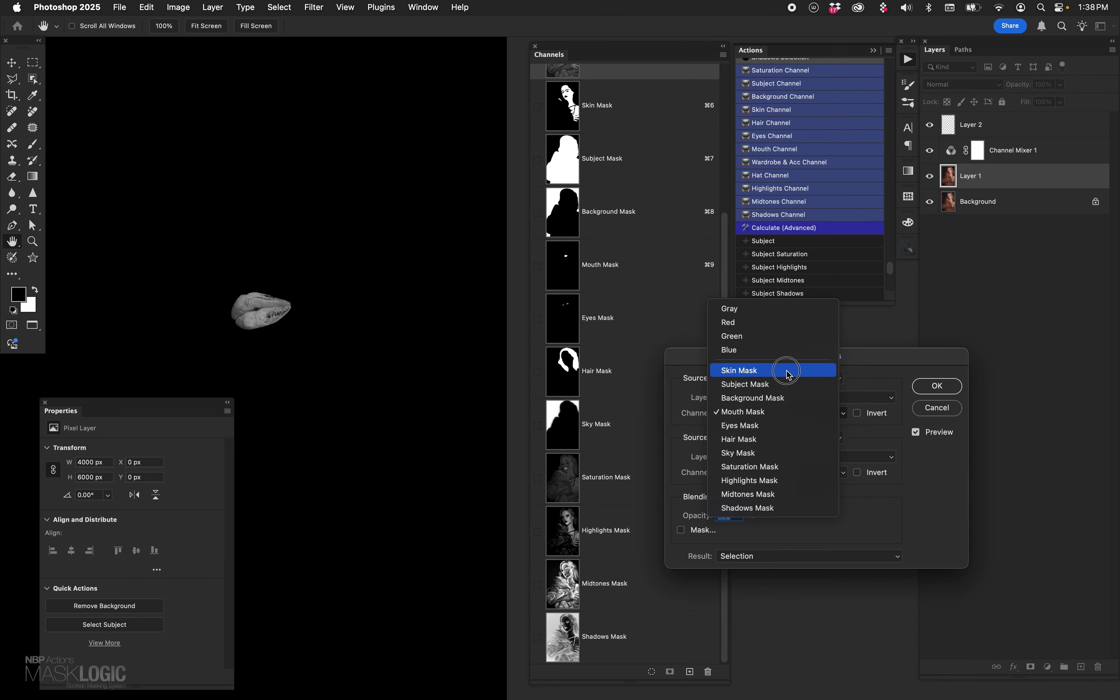
{"action": "left_click", "coordinate": [788, 388]}
{"action": "left_click", "coordinate": [774, 473]}
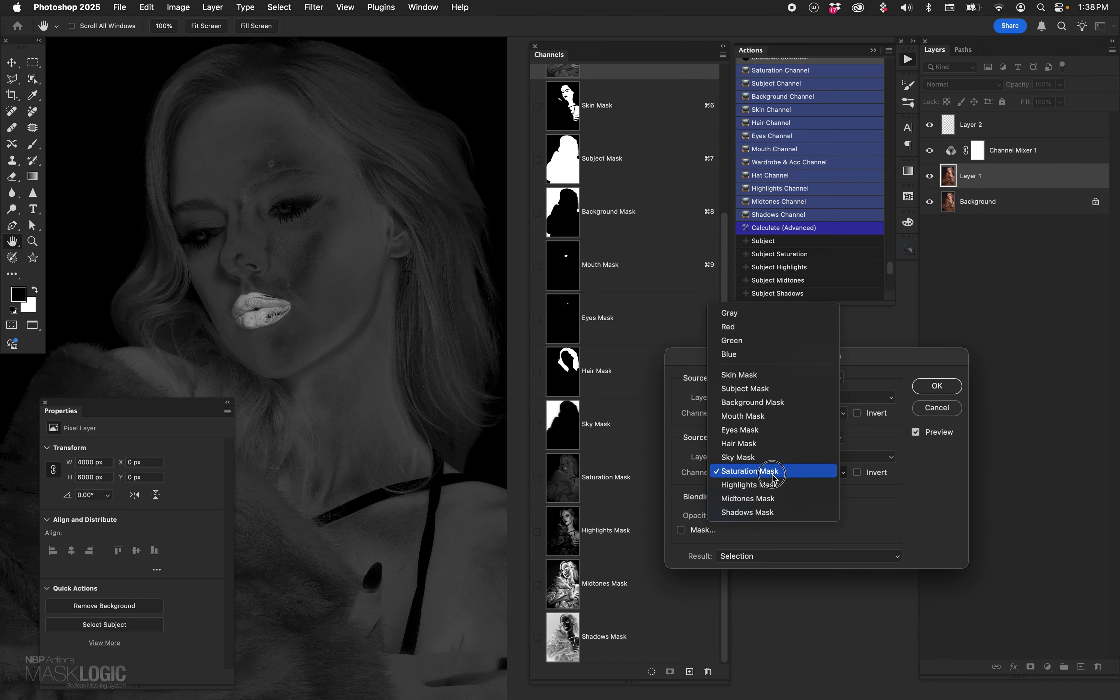
{"action": "left_click", "coordinate": [774, 484]}
{"action": "left_click", "coordinate": [785, 474]}
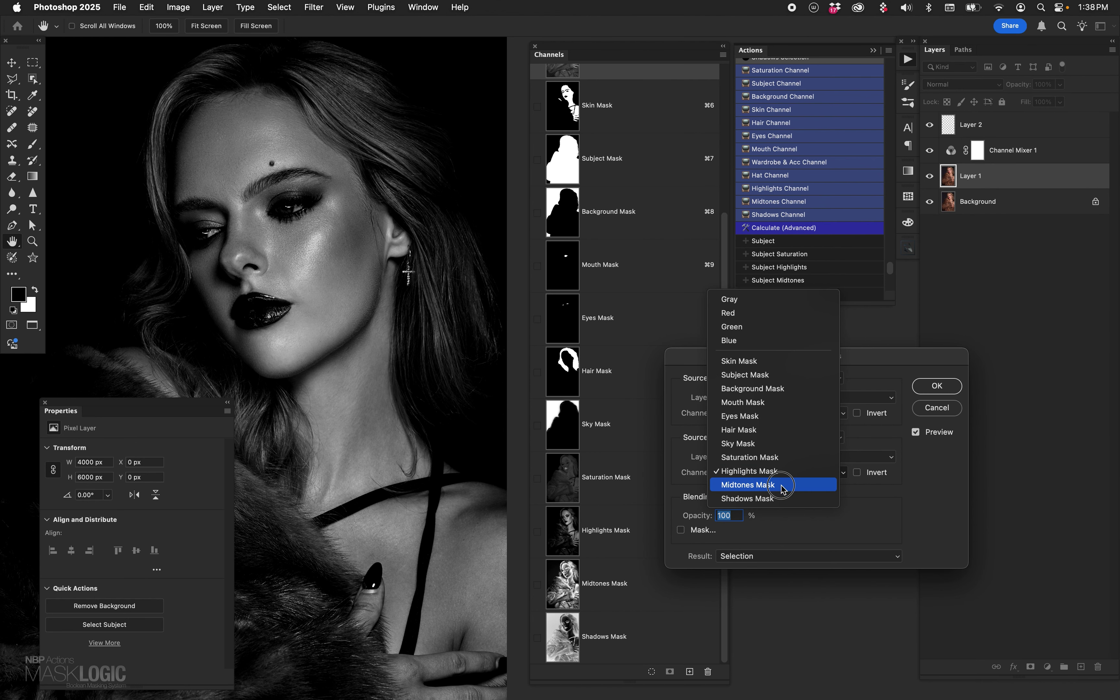
{"action": "left_click", "coordinate": [781, 487]}
{"action": "left_click", "coordinate": [782, 473]}
{"action": "left_click", "coordinate": [782, 486]}
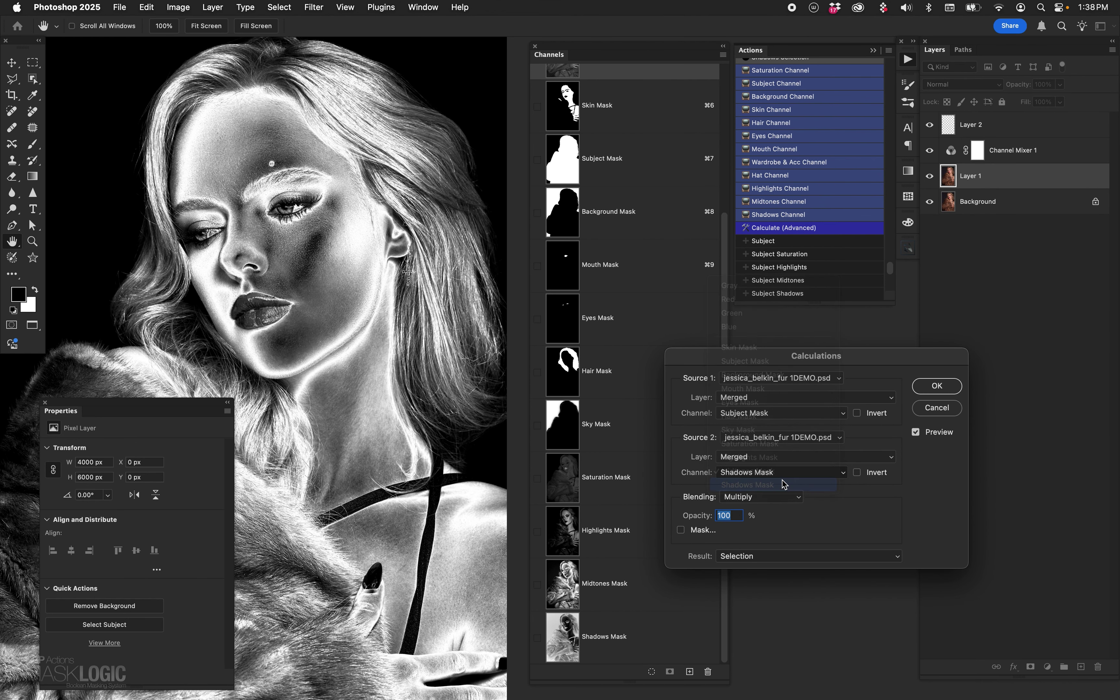
Step: Preview the Eyes Mask with the Shadows, Midtones and Highlights masks, and review the result types, keeping Selection
{"action": "left_click", "coordinate": [786, 419]}
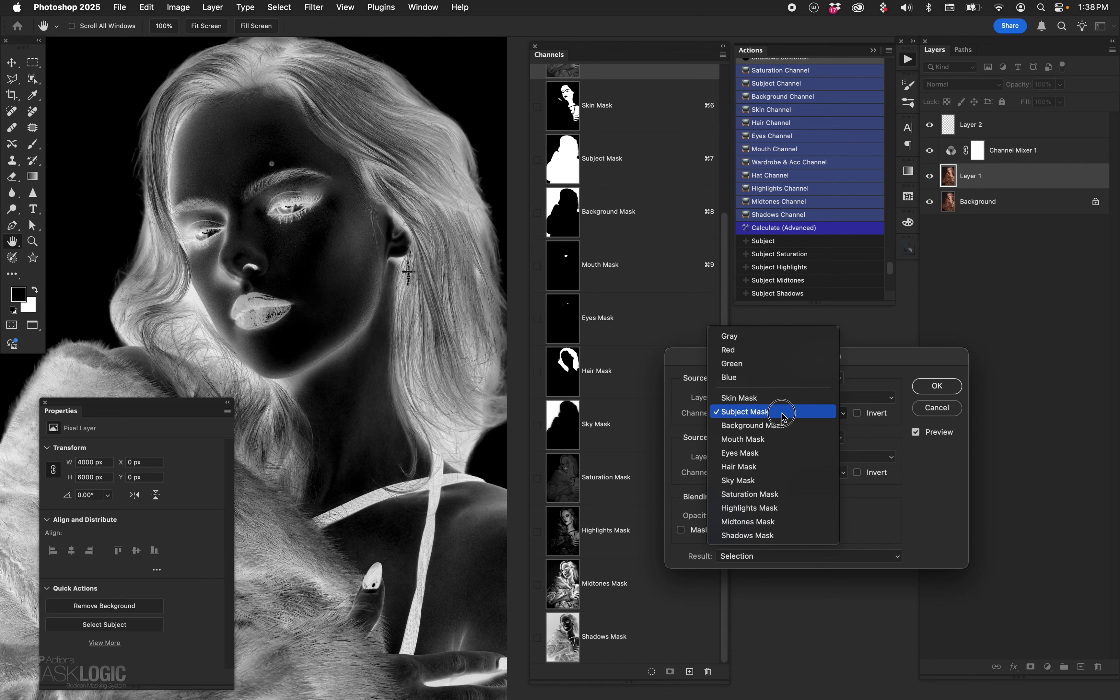
{"action": "left_click", "coordinate": [782, 453]}
{"action": "left_click", "coordinate": [774, 482]}
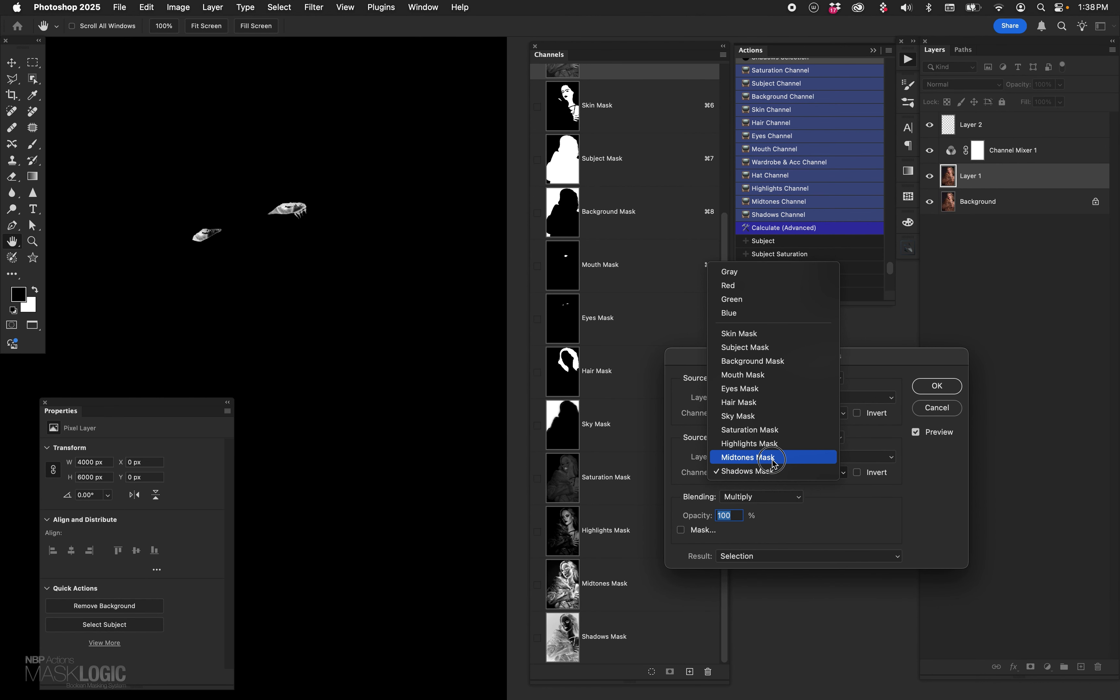
{"action": "left_click", "coordinate": [781, 459]}
{"action": "left_click", "coordinate": [781, 476]}
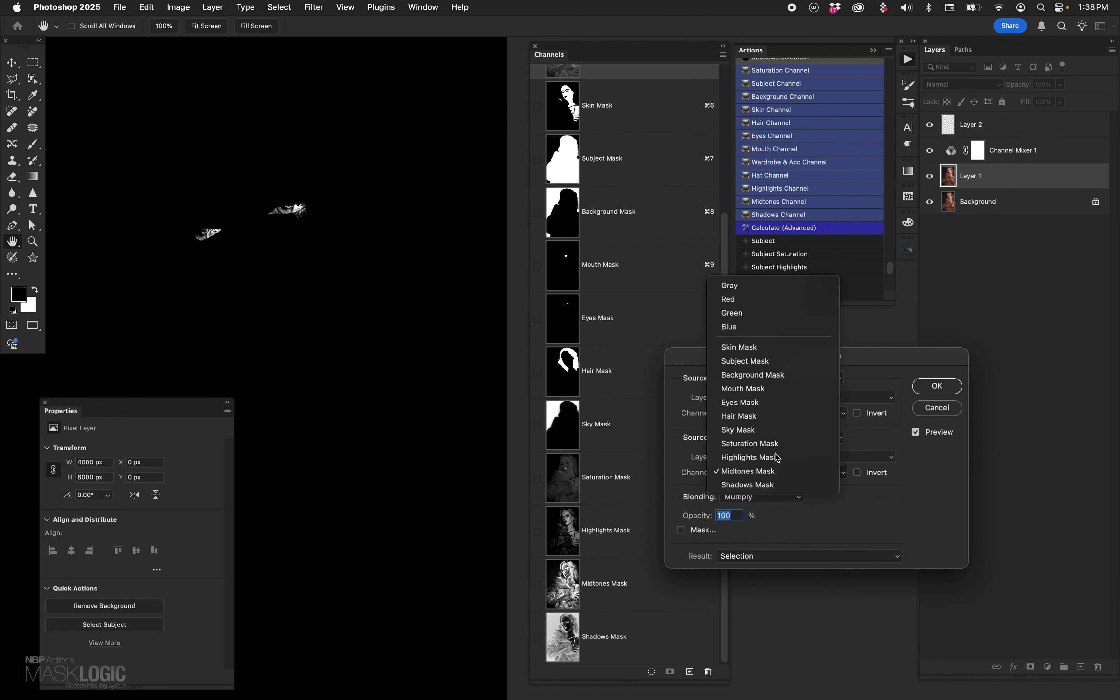
{"action": "left_click", "coordinate": [775, 457]}
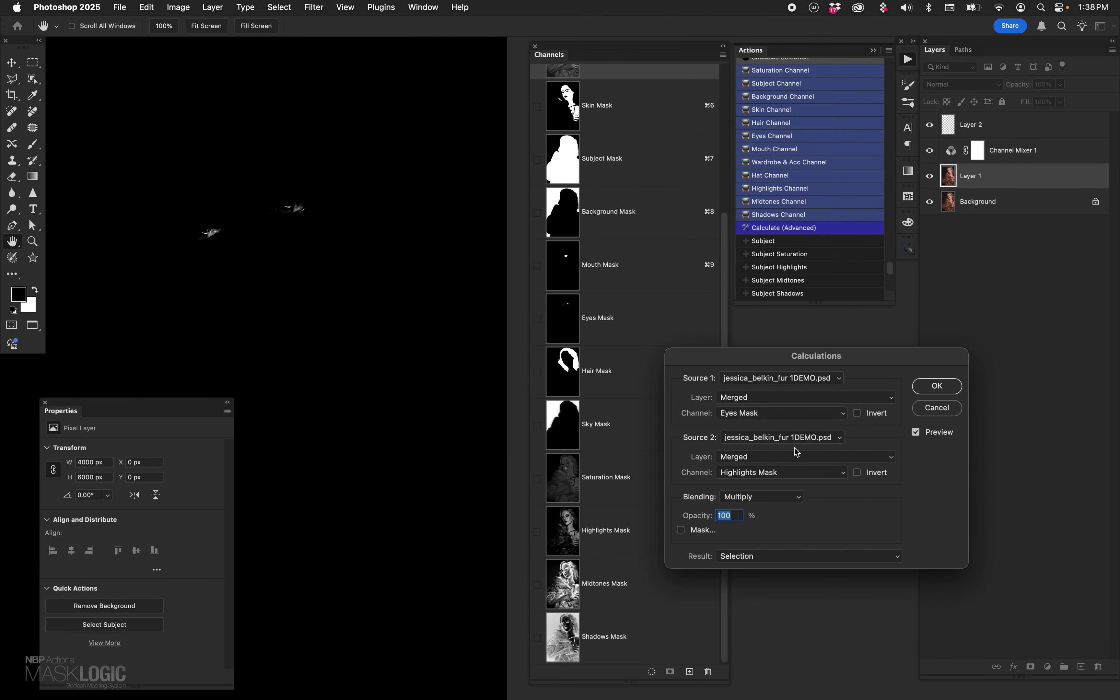
{"action": "left_click", "coordinate": [739, 558]}
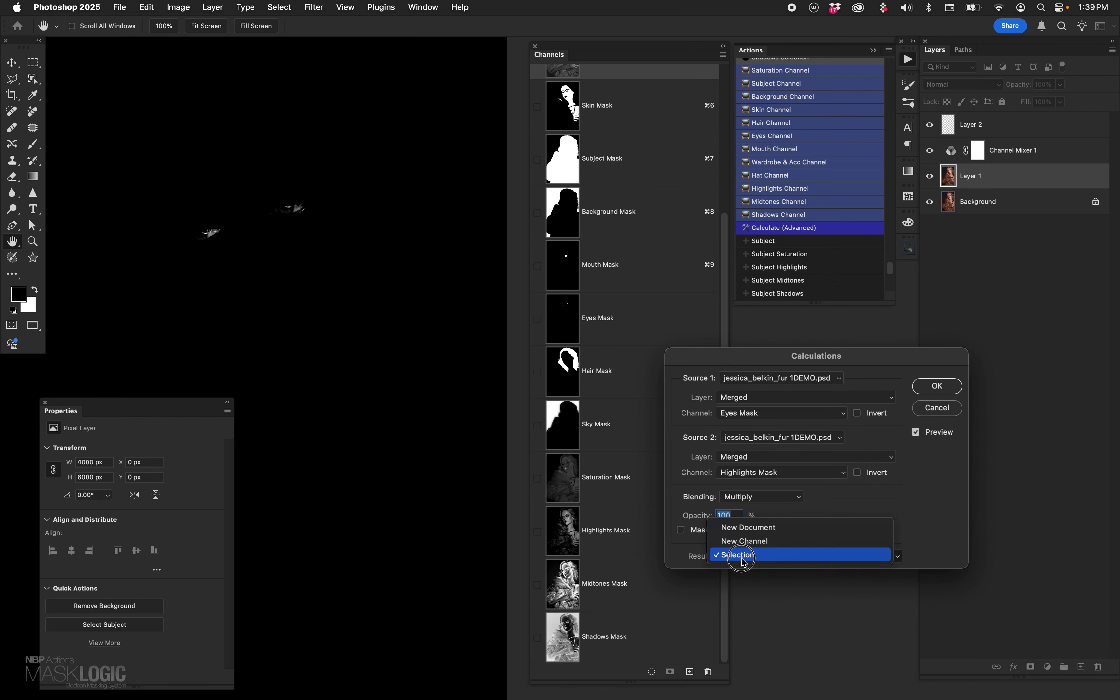
{"action": "left_click", "coordinate": [742, 560]}
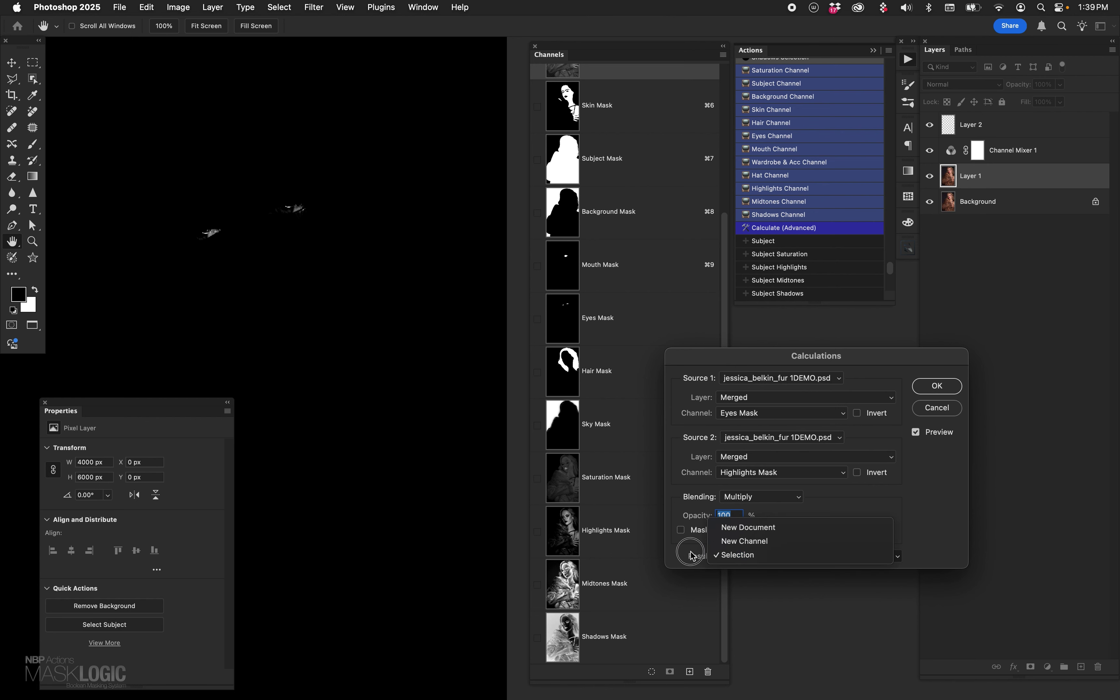
Step: Calculate a new channel from the Mouth Mask in Source 1 and the Midtones Mask in Source 2
{"action": "left_click", "coordinate": [776, 413]}
{"action": "left_click", "coordinate": [775, 399]}
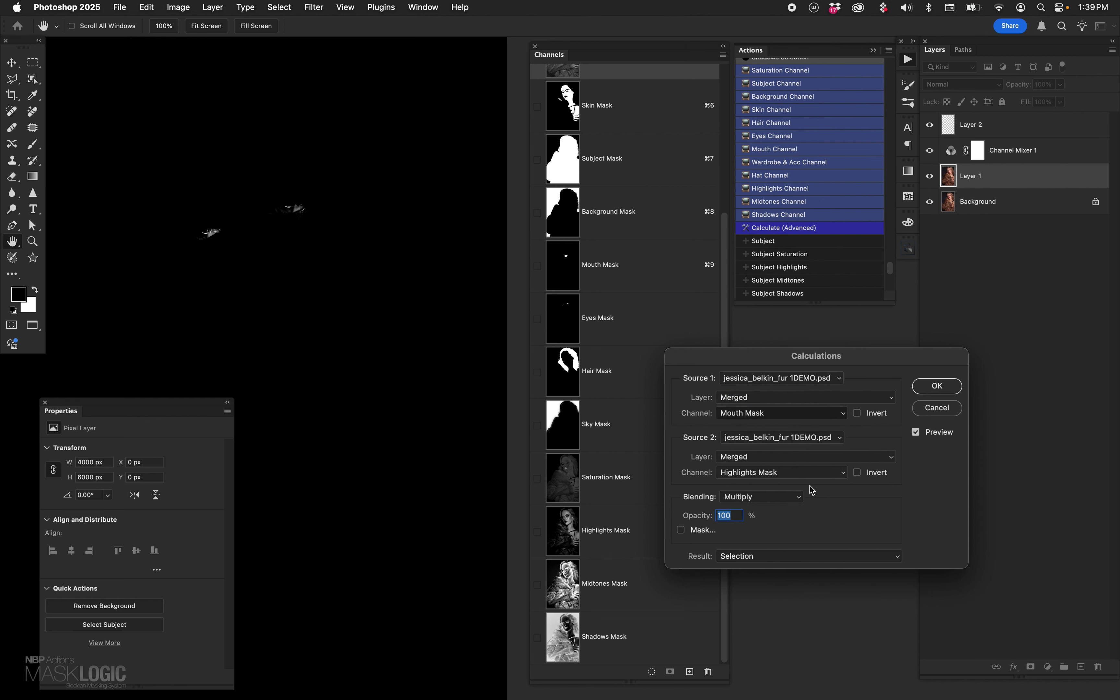
{"action": "left_click", "coordinate": [774, 472]}
{"action": "left_click", "coordinate": [772, 485]}
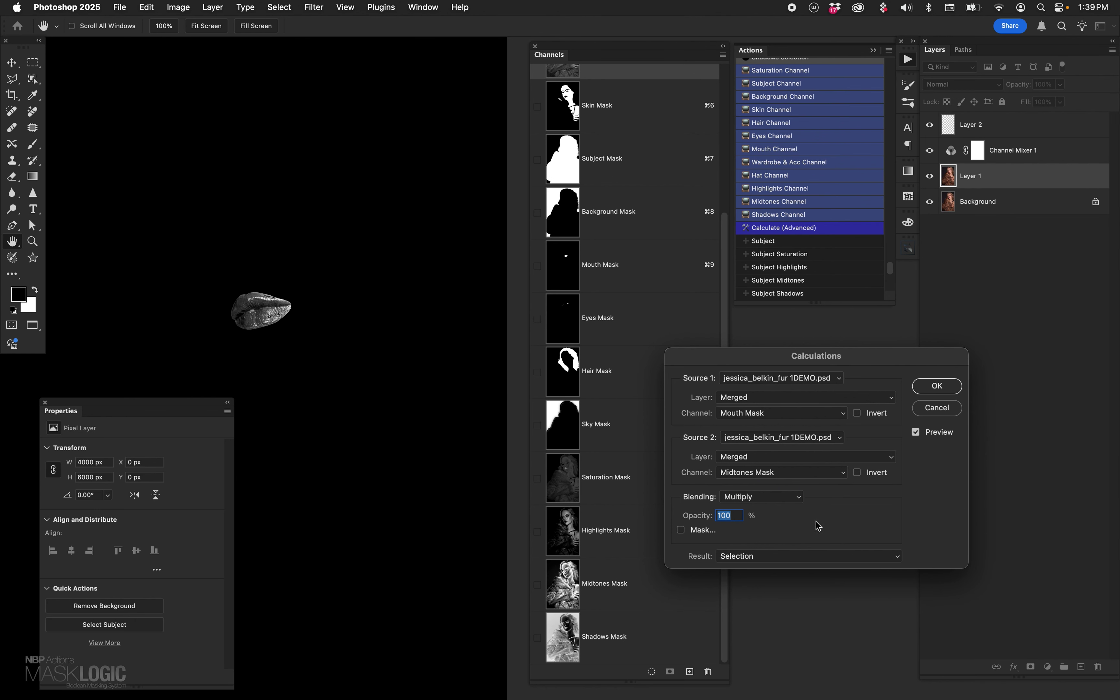
{"action": "left_click", "coordinate": [736, 555]}
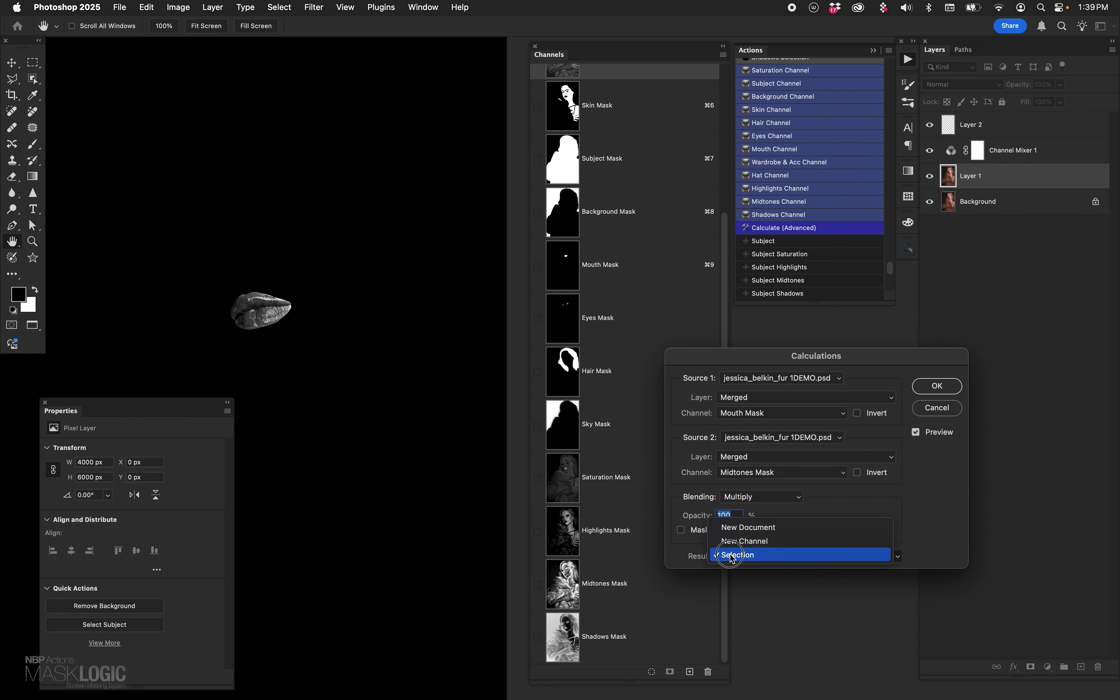
{"action": "left_click", "coordinate": [734, 540]}
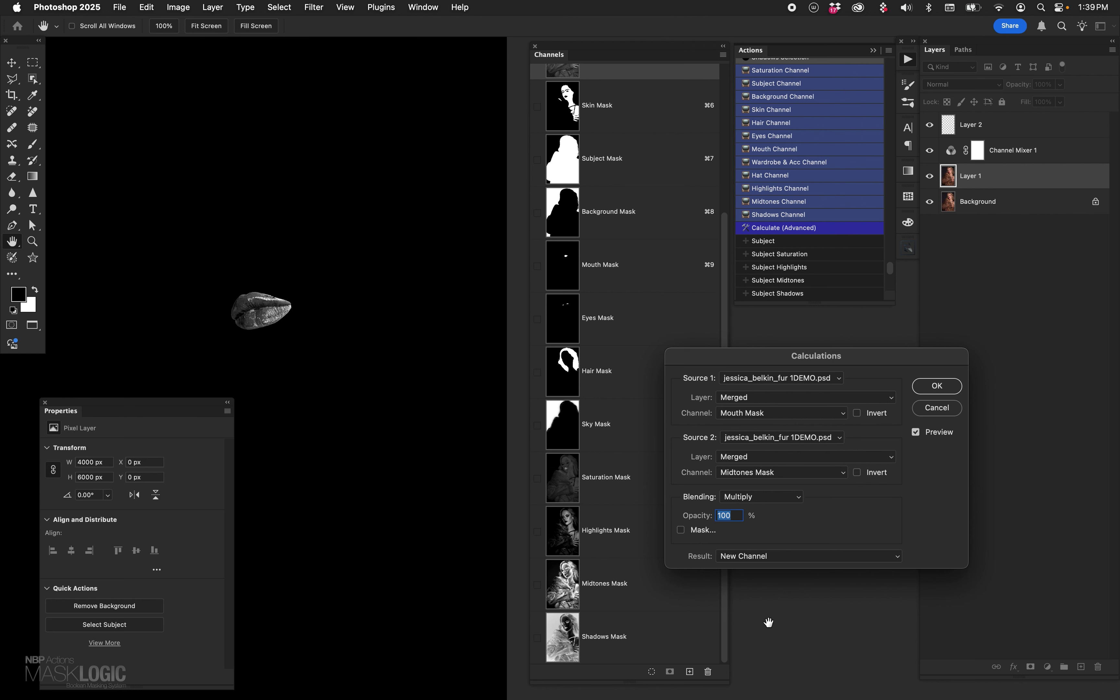
{"action": "left_click", "coordinate": [926, 386]}
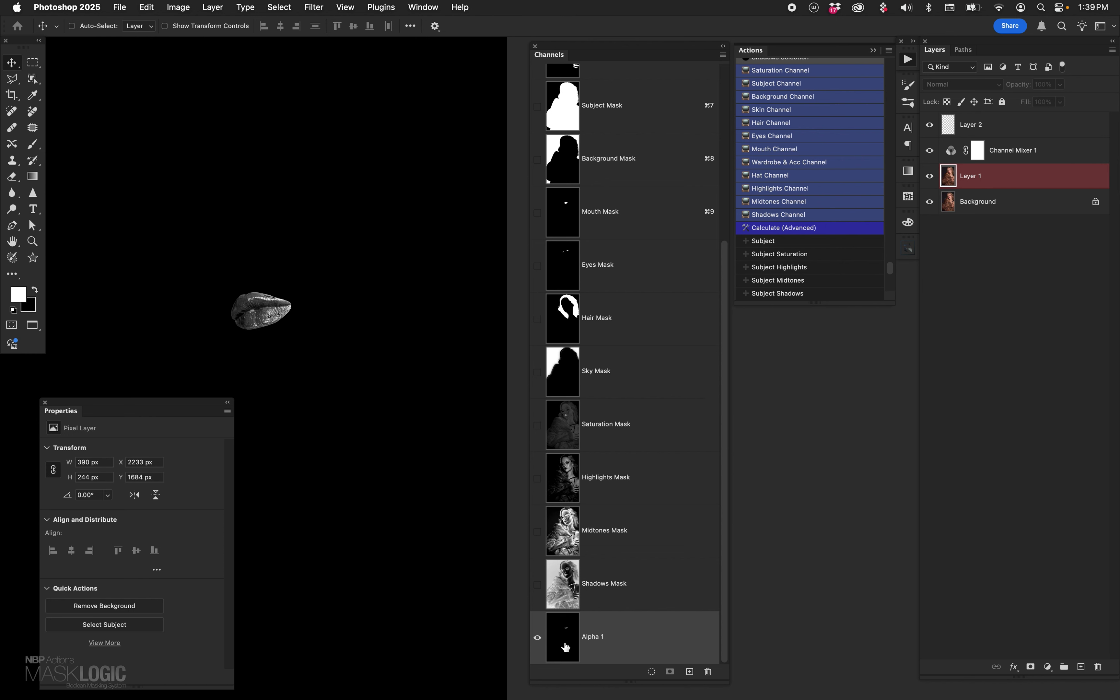
Step: Rename the Alpha 1 channel as Mouth Mids
{"action": "double_click", "coordinate": [598, 638]}
{"action": "type", "text": "Mouth Mids"}
{"action": "key", "text": "Return"}
Step: Rerun Calculate (Advanced) to review the channels available for both sources, and cancel the calculation
{"action": "double_click", "coordinate": [790, 229], "text": "super"}
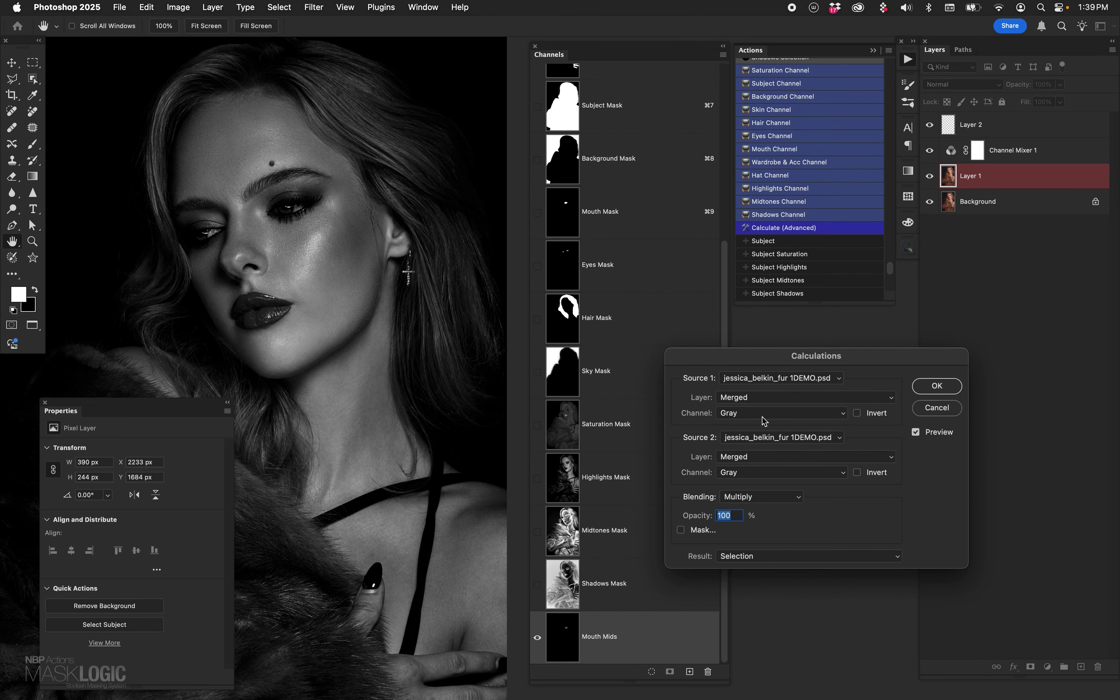
{"action": "left_click_drag", "start_coordinate": [764, 421], "coordinate": [861, 484]}
{"action": "left_click_drag", "start_coordinate": [778, 460], "coordinate": [754, 623]}
{"action": "left_click", "coordinate": [935, 407]}
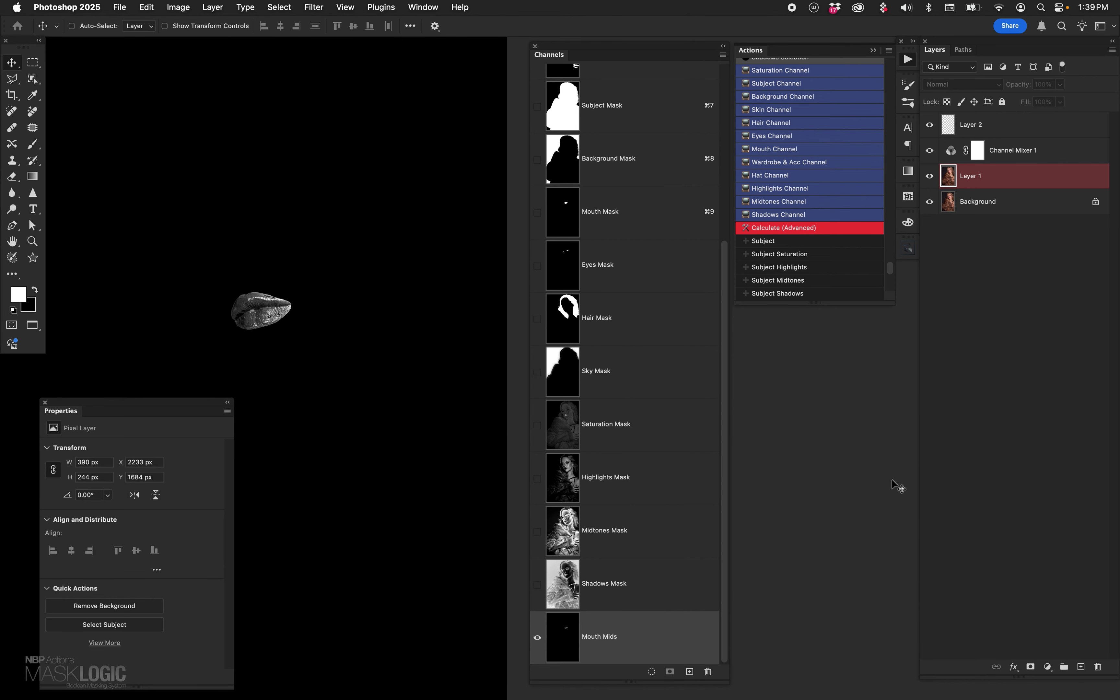
Step: Delete the Mouth Mids channel and make Layer 1 the active layer
{"action": "left_click", "coordinate": [708, 676]}
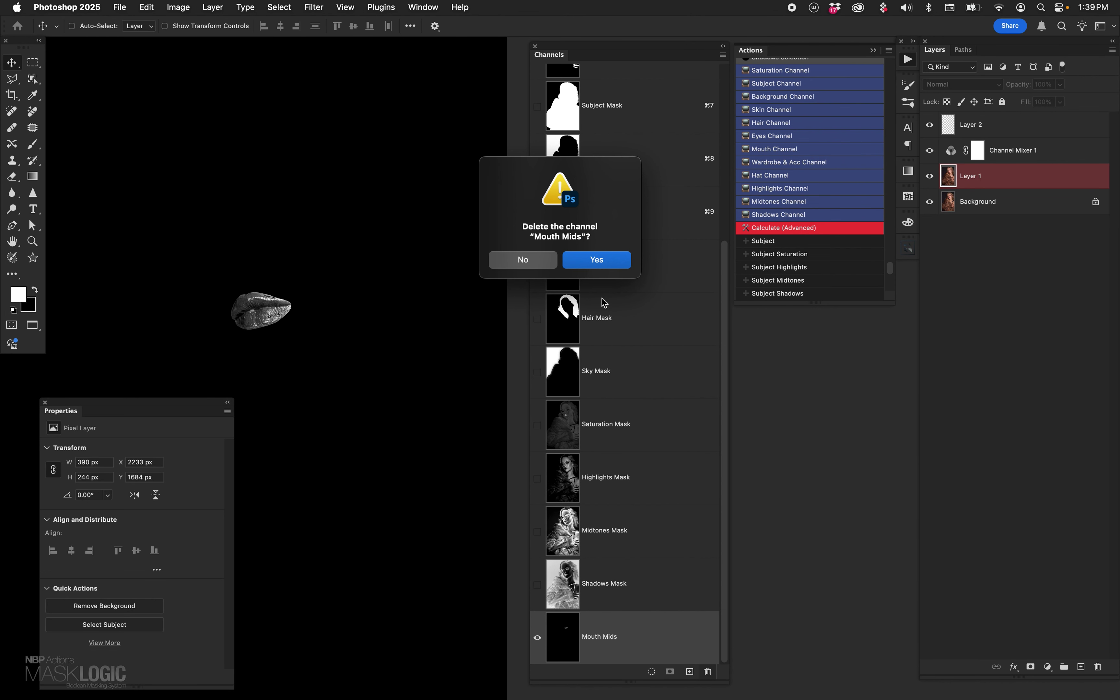
{"action": "left_click", "coordinate": [595, 260]}
{"action": "left_click", "coordinate": [1016, 138]}
{"action": "left_click", "coordinate": [997, 182]}
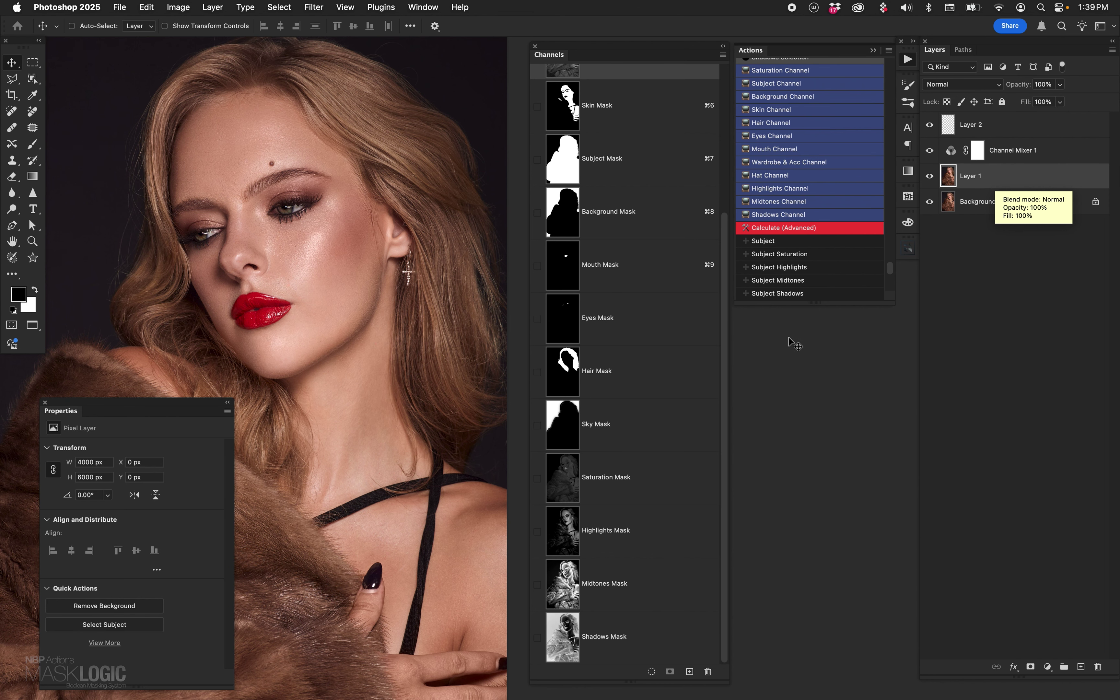
Step: Run Calculate (Advanced) and preview the Background Mask and the Subject Mask as the Source 1 channel
{"action": "left_click", "coordinate": [824, 228]}
{"action": "left_click", "coordinate": [759, 413]}
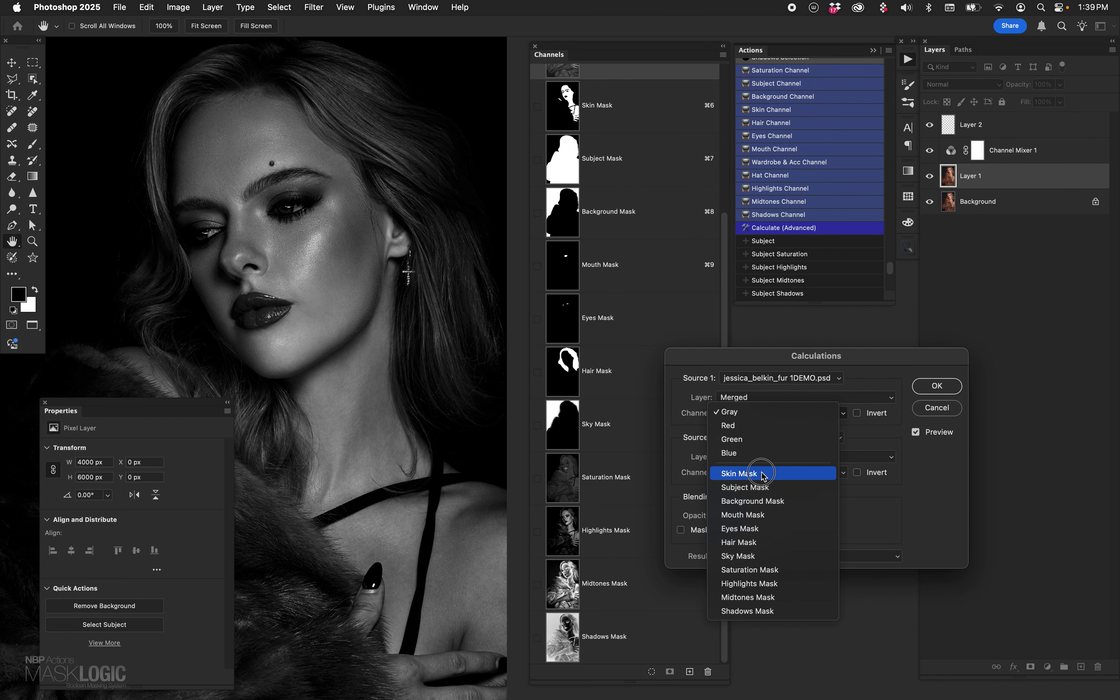
{"action": "left_click", "coordinate": [752, 501]}
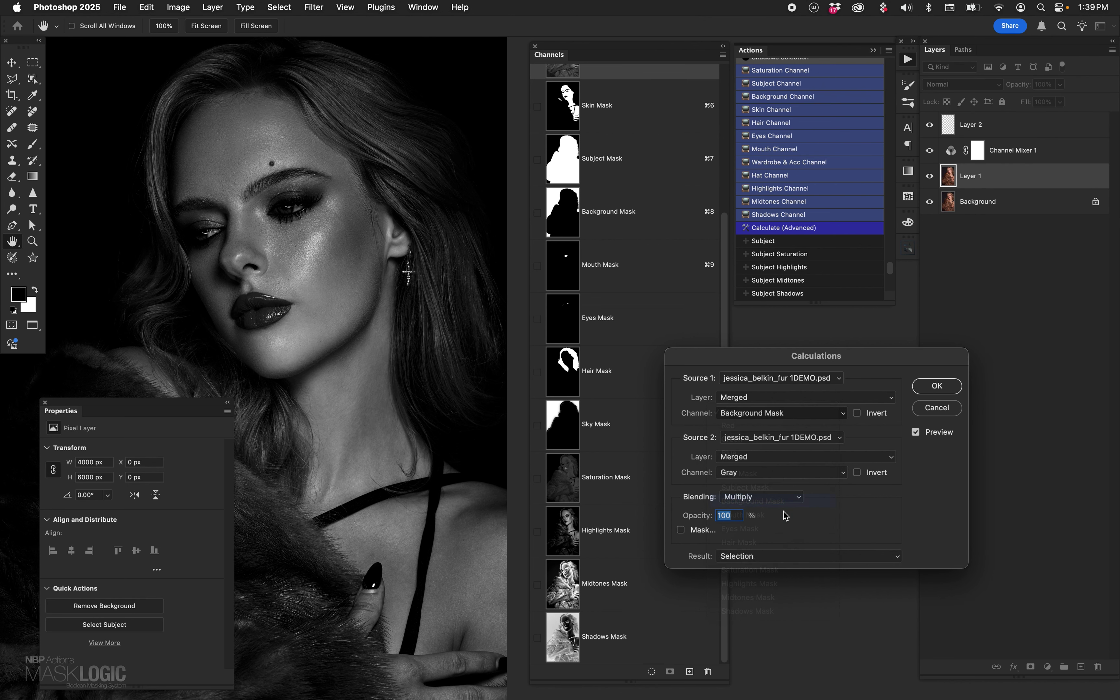
{"action": "left_click", "coordinate": [749, 414]}
{"action": "left_click", "coordinate": [758, 398]}
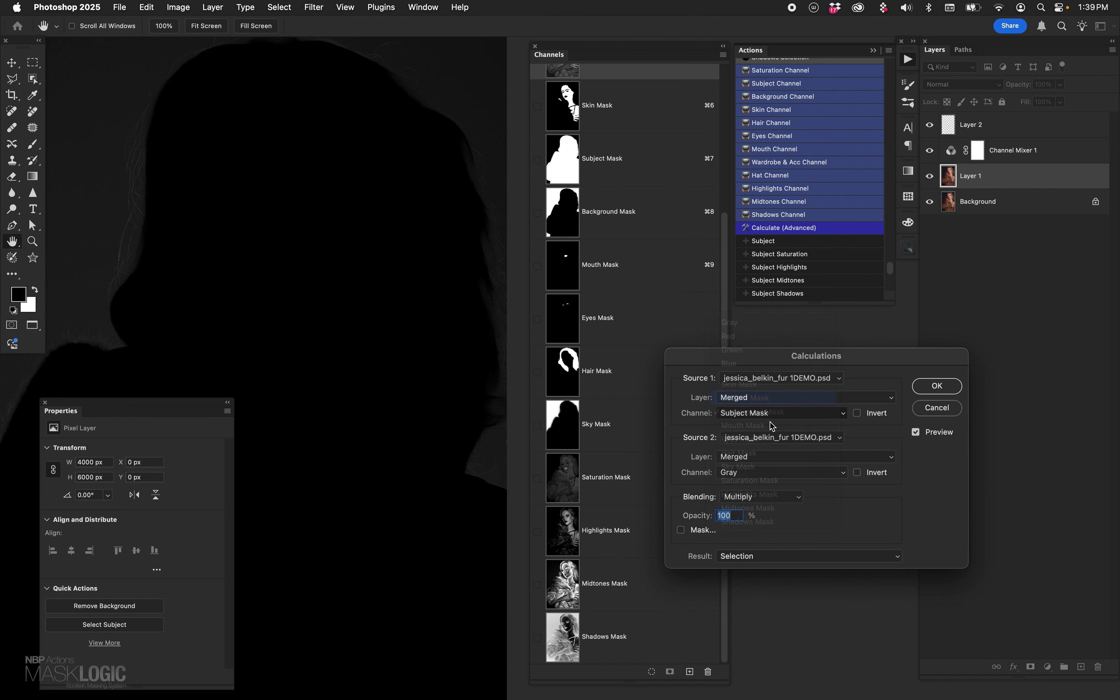
{"action": "left_click", "coordinate": [758, 398]}
{"action": "left_click", "coordinate": [759, 397]}
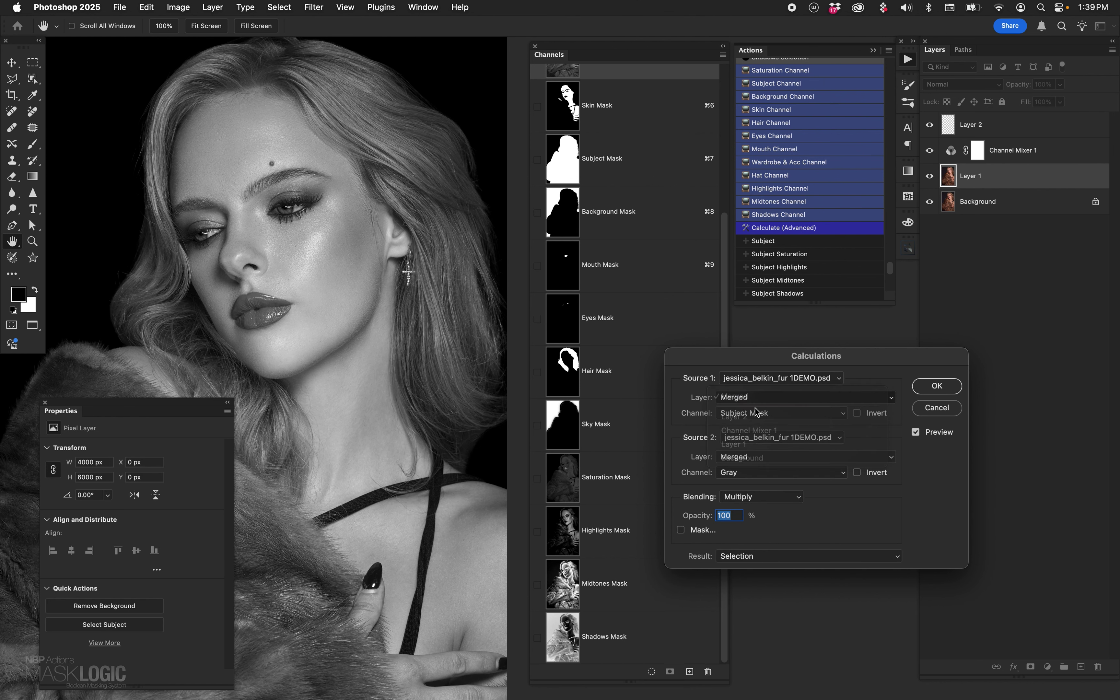
Step: Calculate a selection from the Skin Mask in Source 1 and the Midtones Mask in Source 2, and deselect it
{"action": "left_click", "coordinate": [763, 412]}
{"action": "left_click", "coordinate": [750, 398]}
{"action": "left_click", "coordinate": [768, 472]}
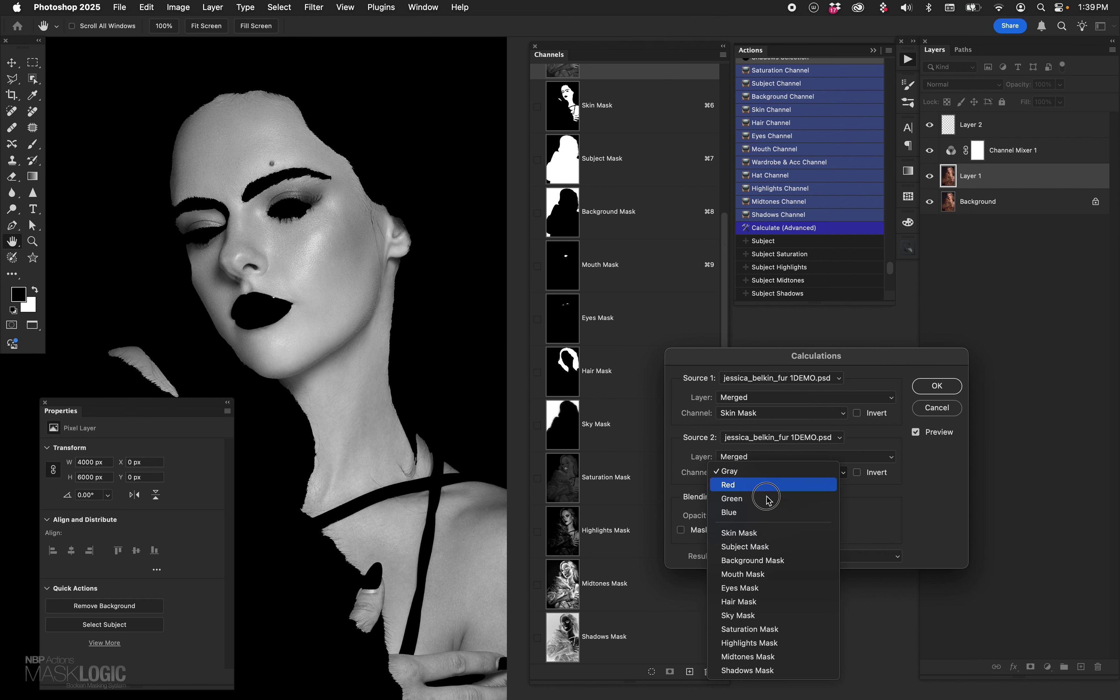
{"action": "left_click", "coordinate": [773, 657]}
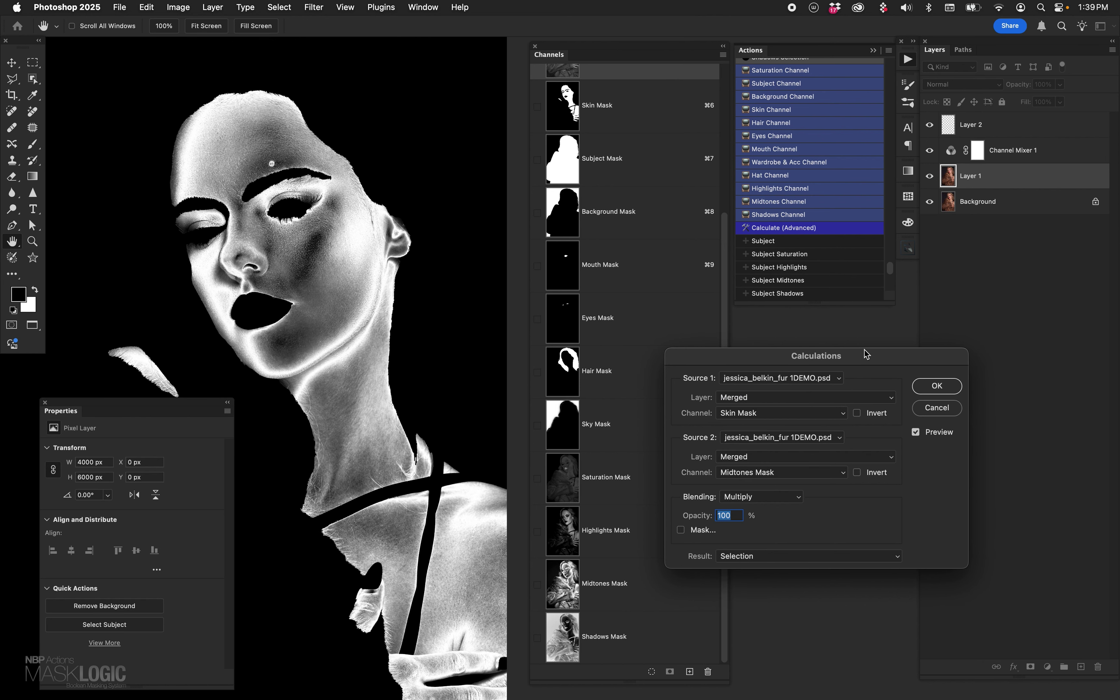
{"action": "left_click", "coordinate": [923, 391]}
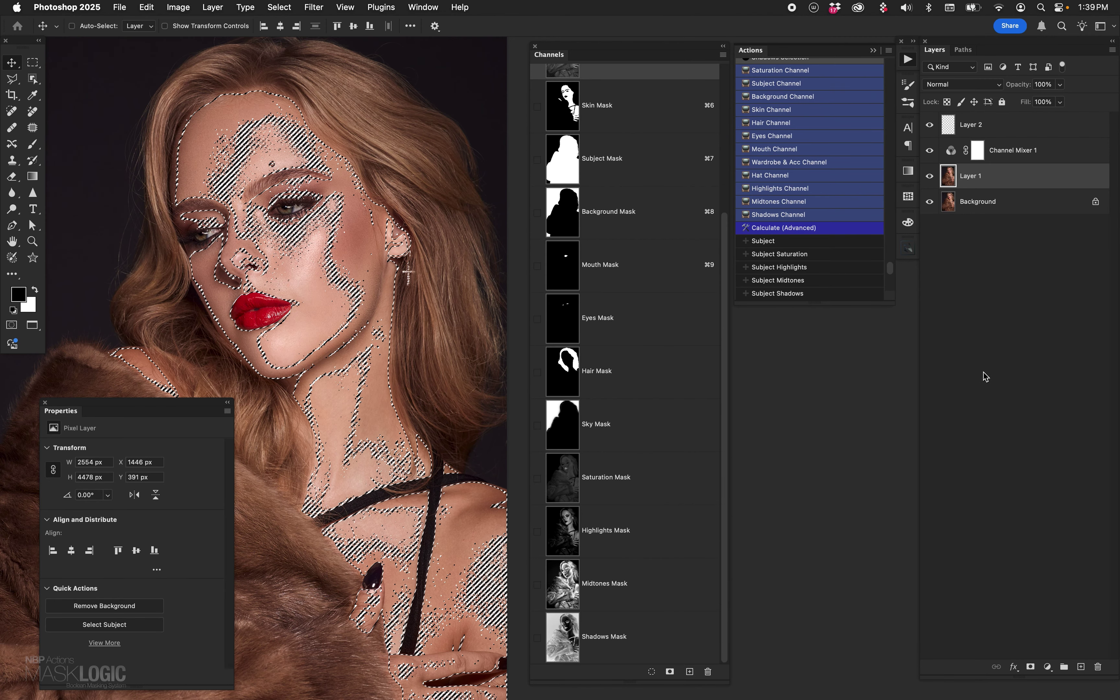
{"action": "key", "text": "super+d"}
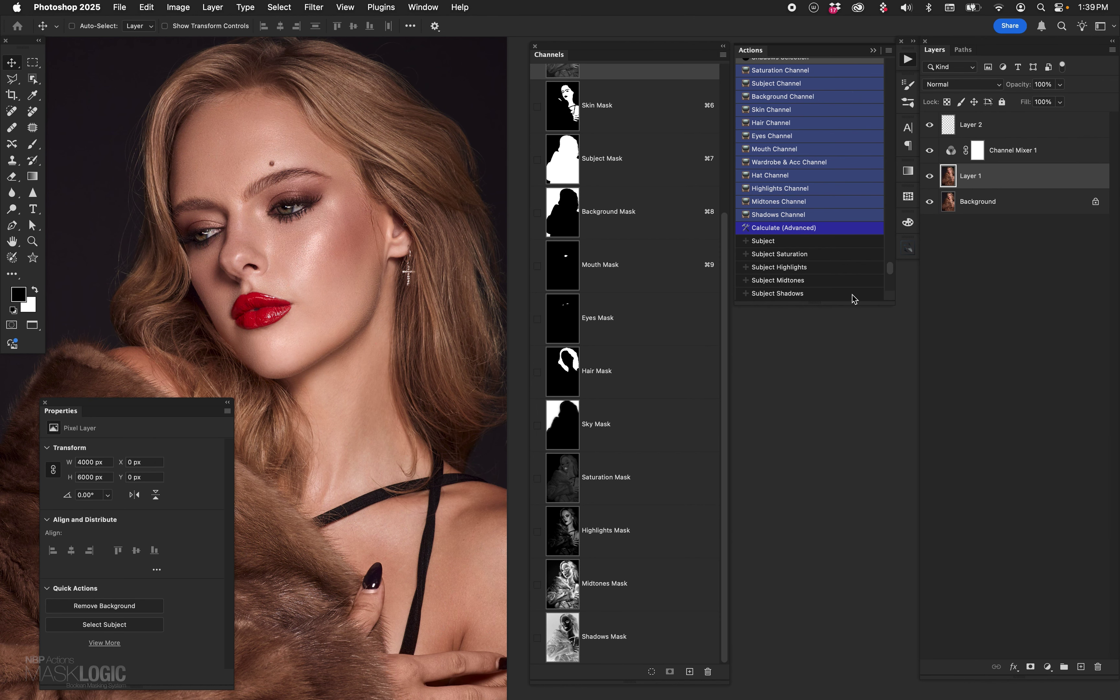
Step: Enlarge the Actions panel to review the combined subject and tonal mask actions, and look over the Image commands
{"action": "left_click_drag", "start_coordinate": [850, 298], "coordinate": [880, 682]}
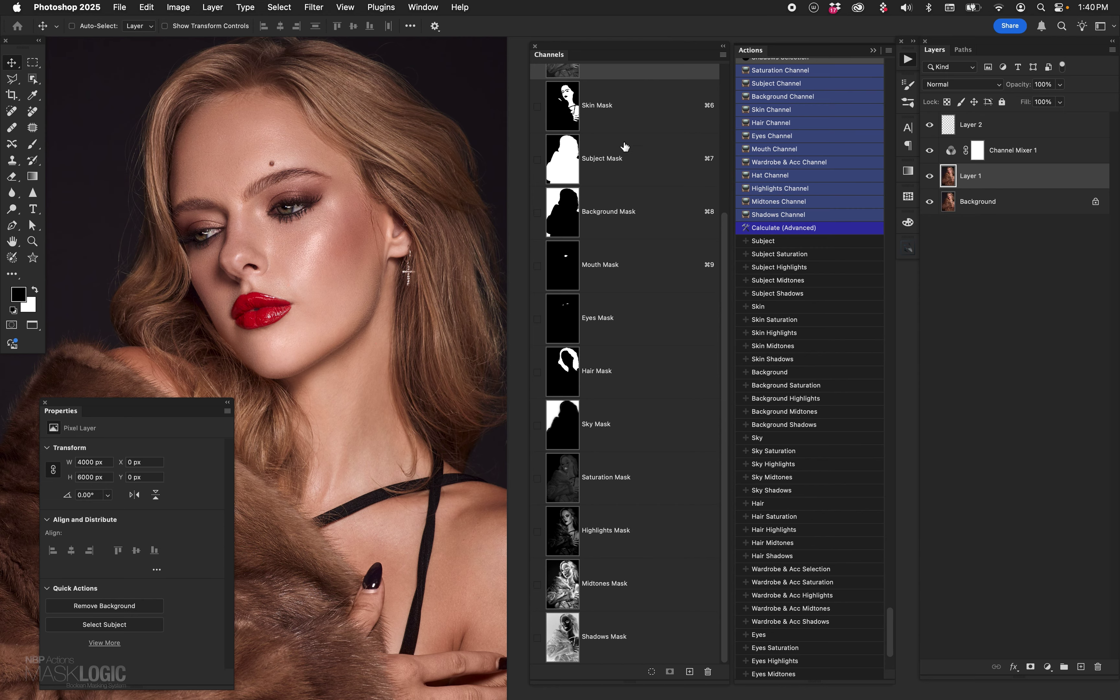
{"action": "left_click_drag", "start_coordinate": [723, 451], "coordinate": [722, 423]}
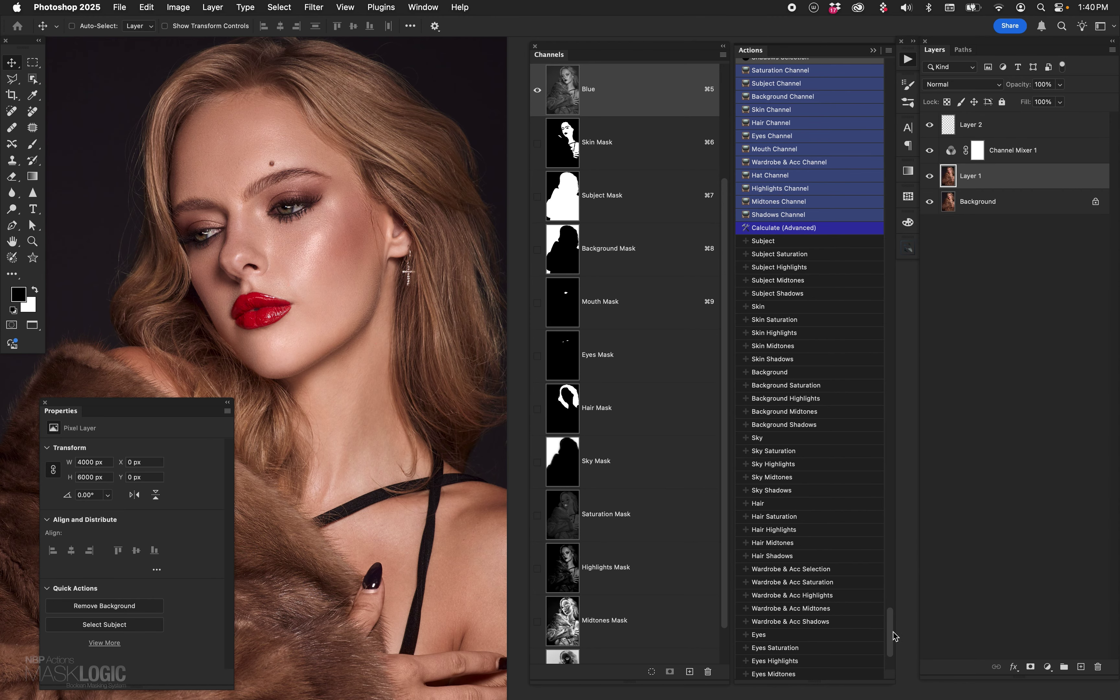
{"action": "scroll", "coordinate": [814, 602], "scroll_direction": "down", "scroll_amount": 5}
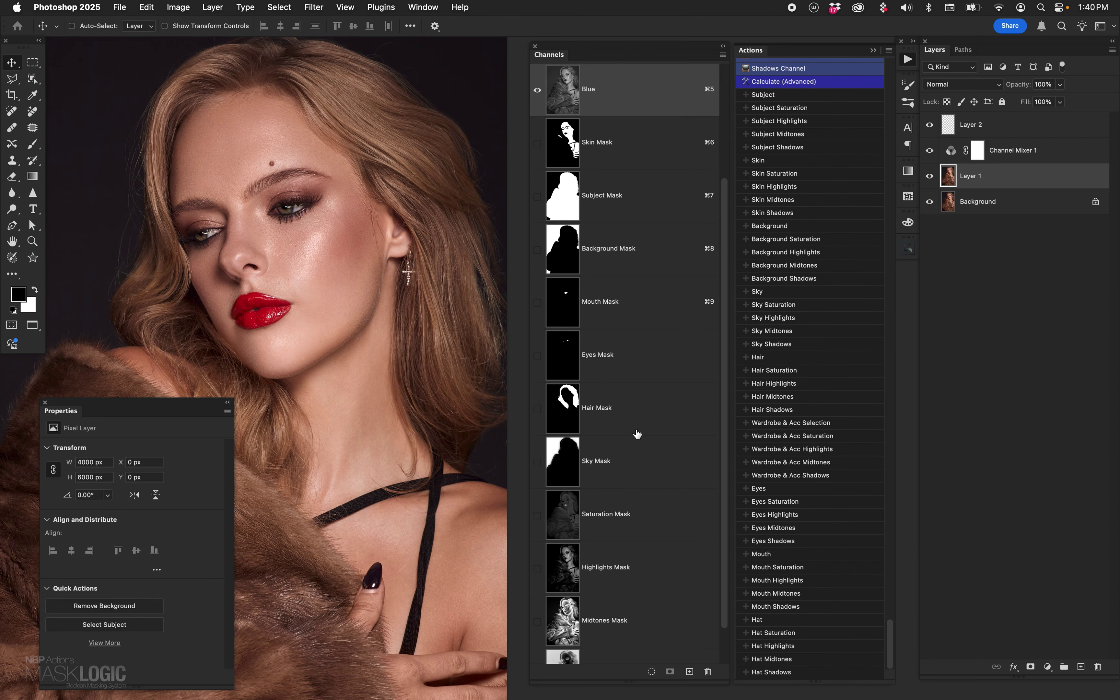
{"action": "left_click", "coordinate": [178, 7]}
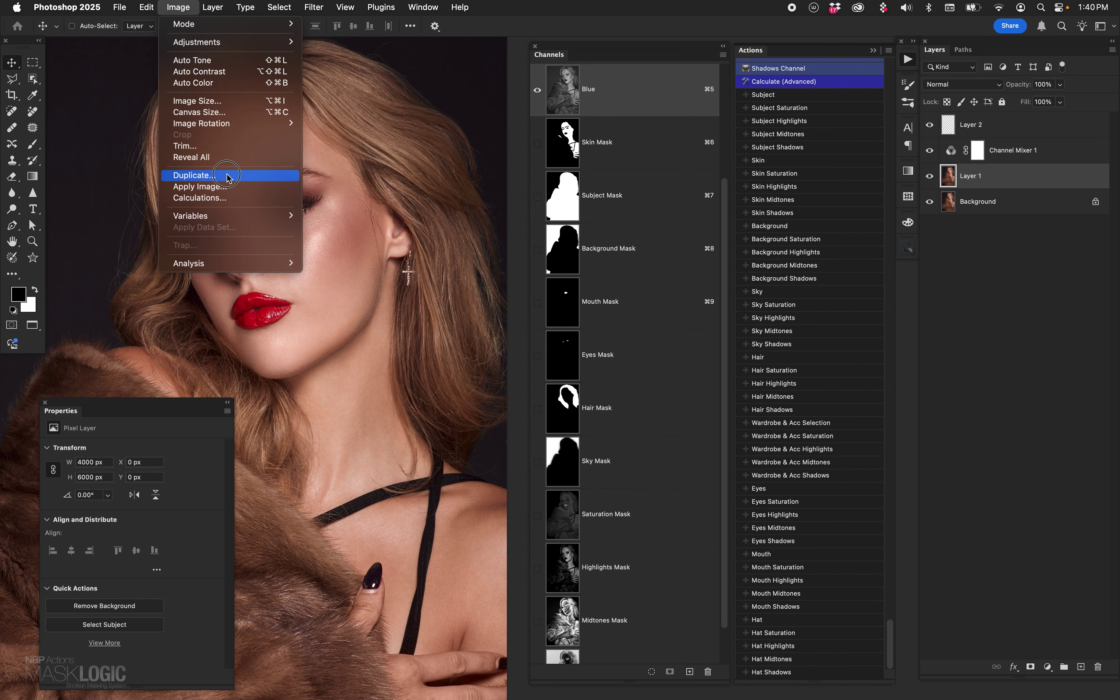
{"action": "left_click", "coordinate": [96, 252]}
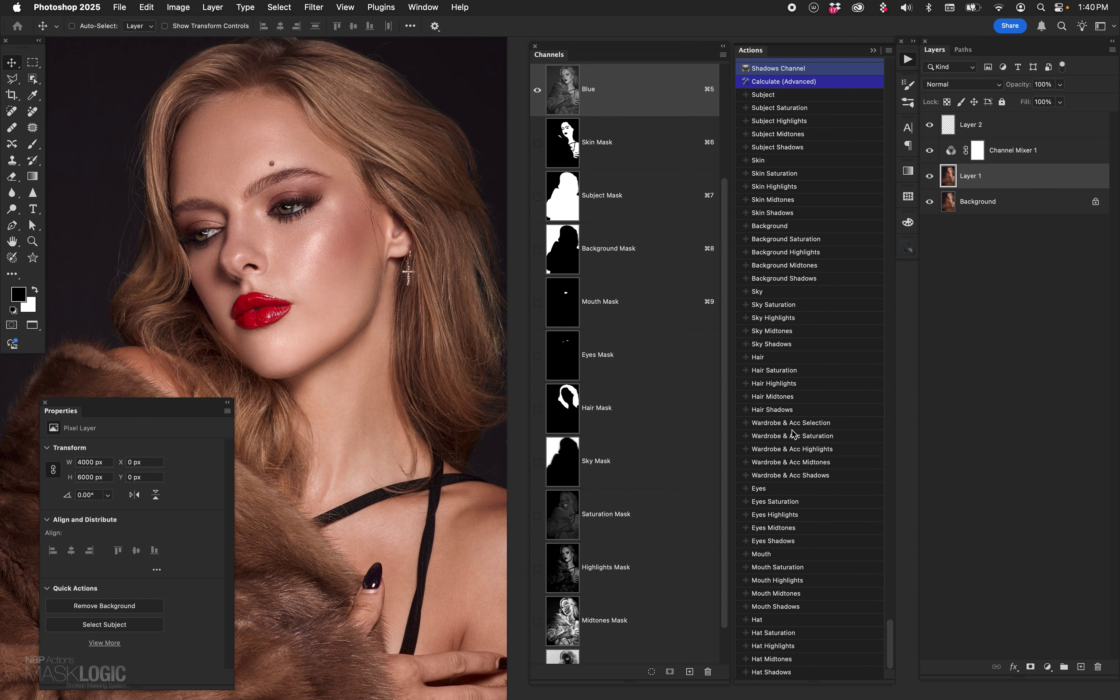
Step: Load the Hair Midtones selection and add a Color Lookup adjustment layer masked by it above Layer 2
{"action": "left_click", "coordinate": [777, 401]}
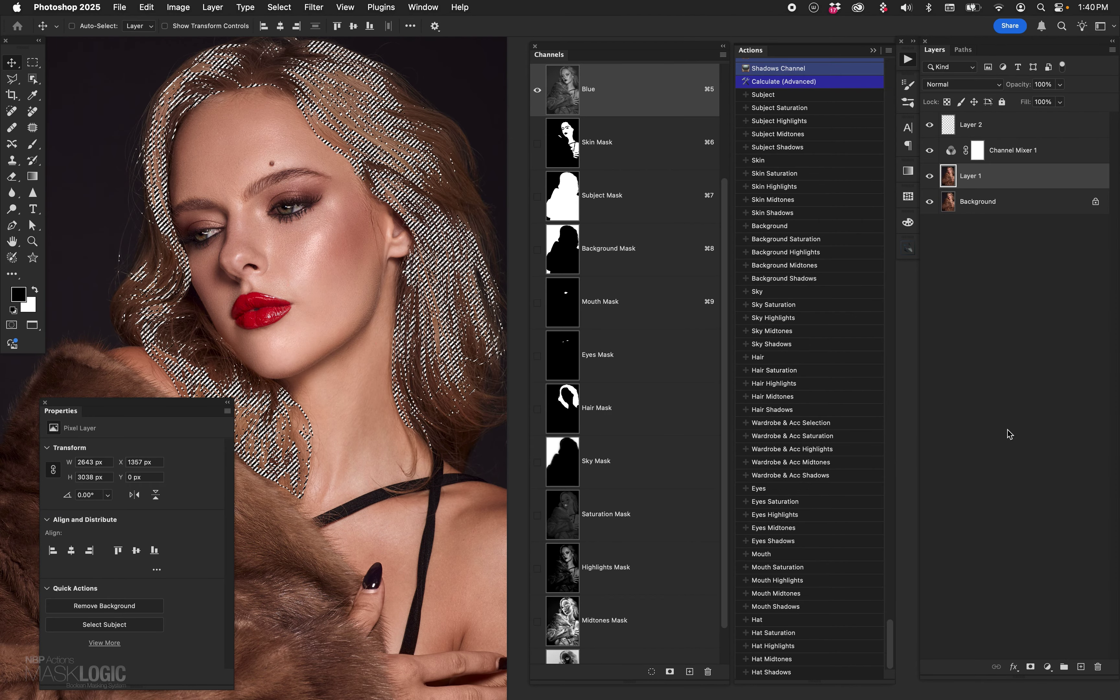
{"action": "left_click", "coordinate": [1047, 666]}
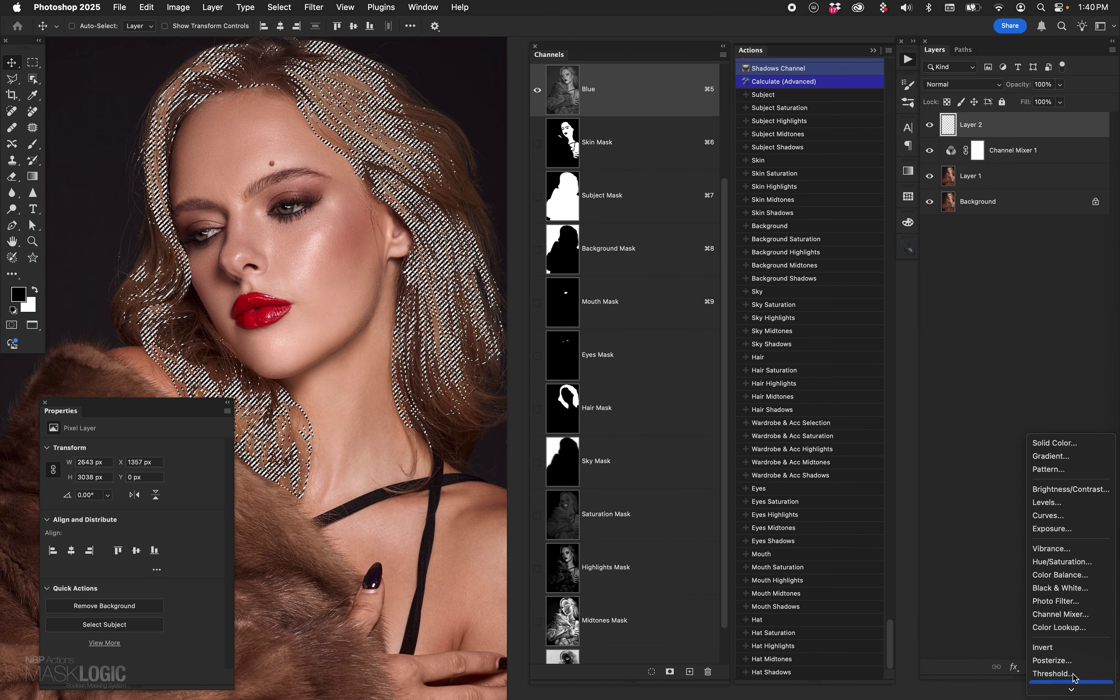
{"action": "left_click", "coordinate": [1072, 628]}
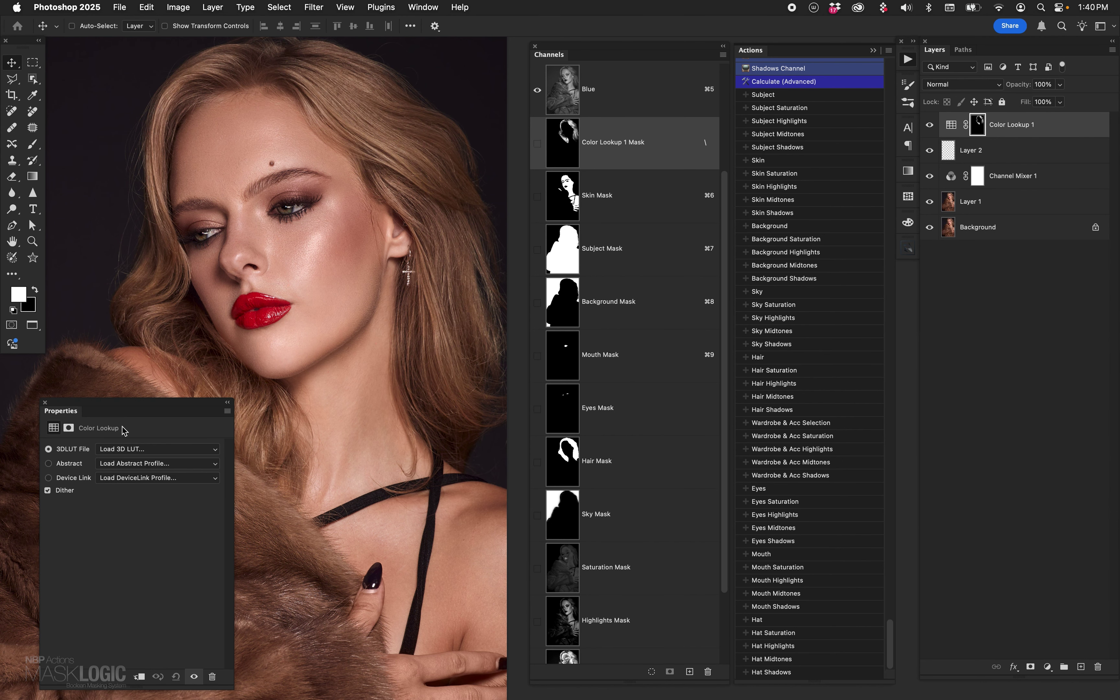
Step: Try the 3D LUTs NBP Daydream.CUBE and NBP Desert Film.CUBE on the hair, and delete the Color Lookup layer
{"action": "left_click", "coordinate": [127, 450]}
{"action": "scroll", "coordinate": [185, 602], "scroll_direction": "down", "scroll_amount": 10}
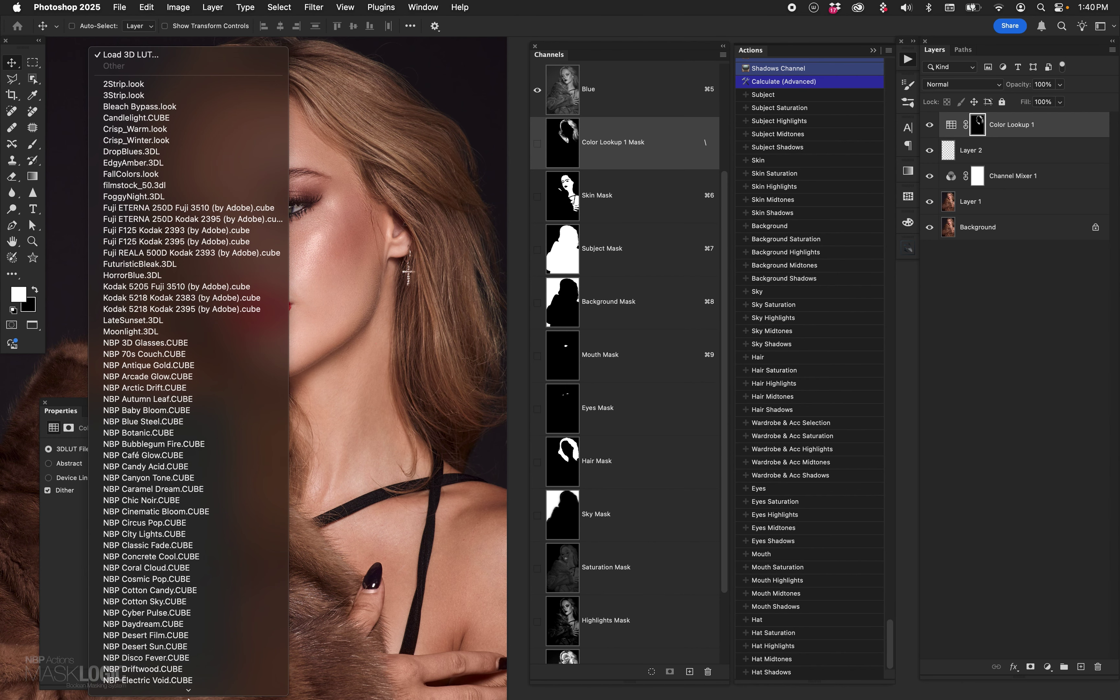
{"action": "left_click", "coordinate": [187, 537]}
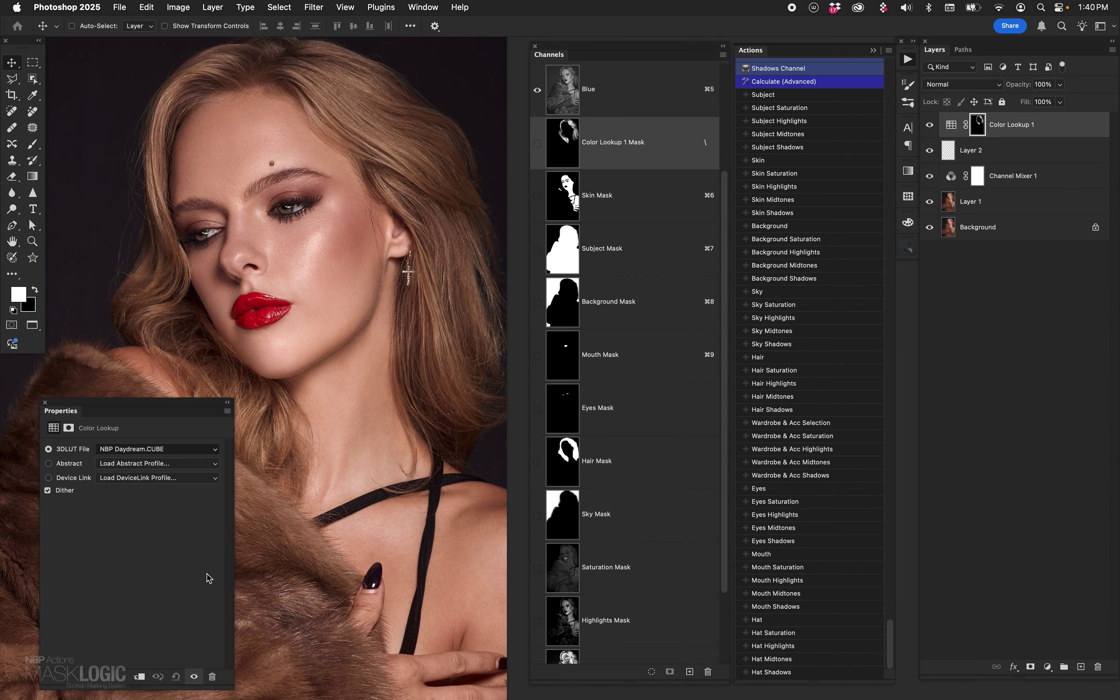
{"action": "left_click", "coordinate": [164, 451]}
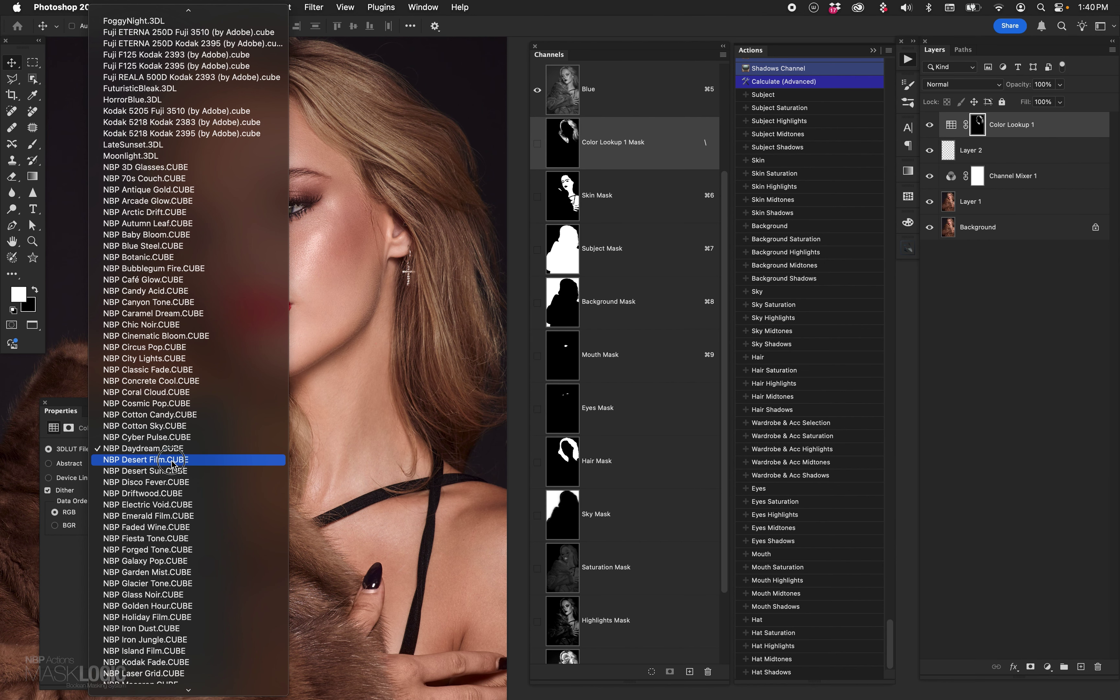
{"action": "left_click", "coordinate": [174, 468]}
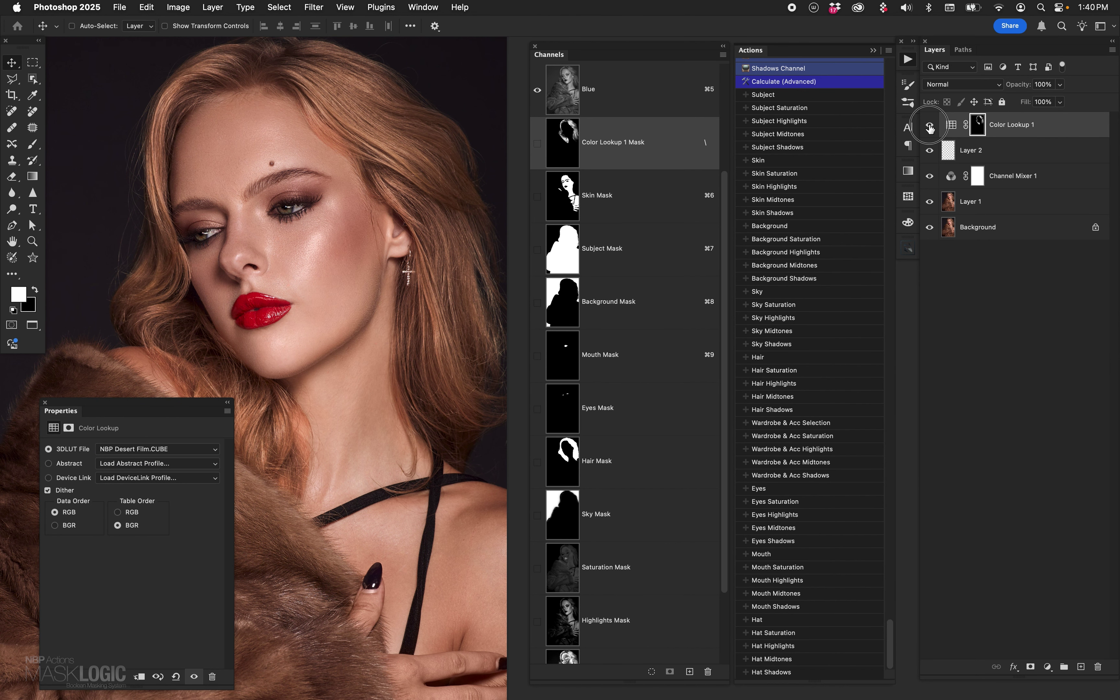
{"action": "left_click_drag", "start_coordinate": [969, 140], "coordinate": [1098, 667]}
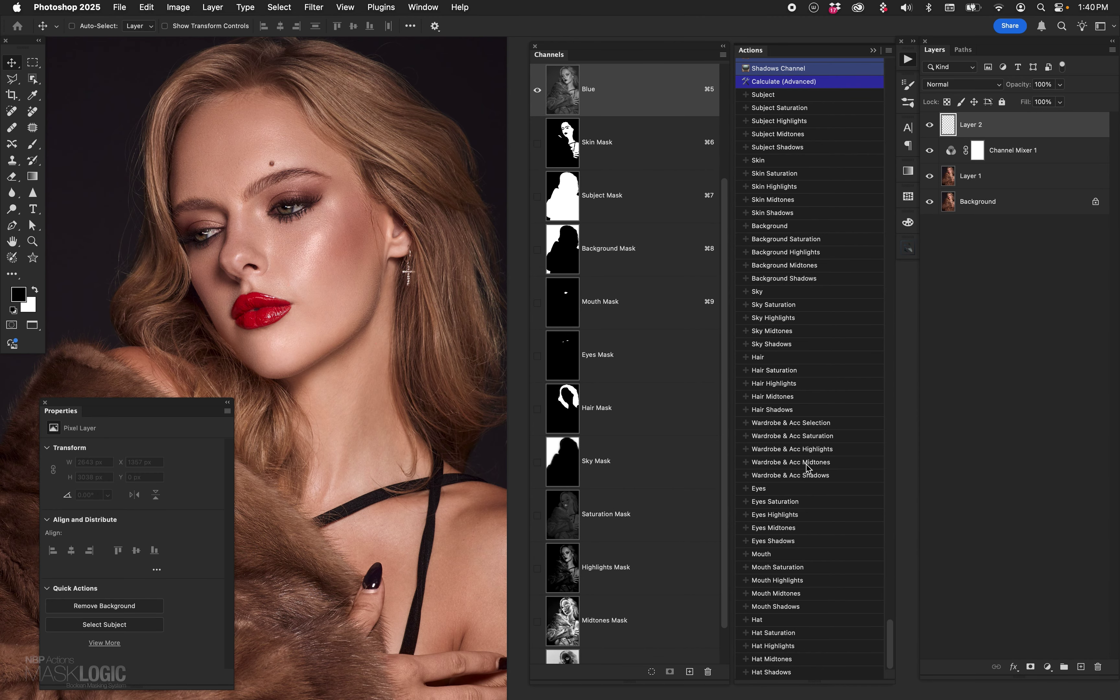
Step: Rerun Calculate (Advanced) and preview the Subject Mask and the Skin Mask as the Source 1 channel
{"action": "left_click", "coordinate": [890, 608]}
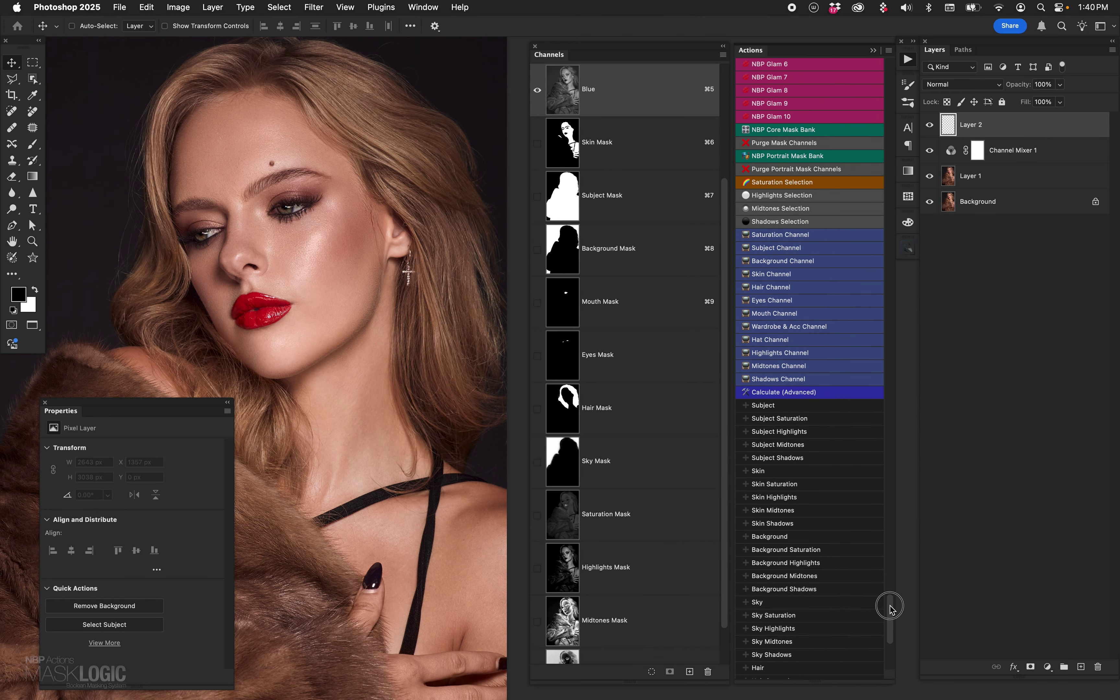
{"action": "left_click_drag", "start_coordinate": [890, 608], "coordinate": [888, 614]}
{"action": "left_click", "coordinate": [776, 330]}
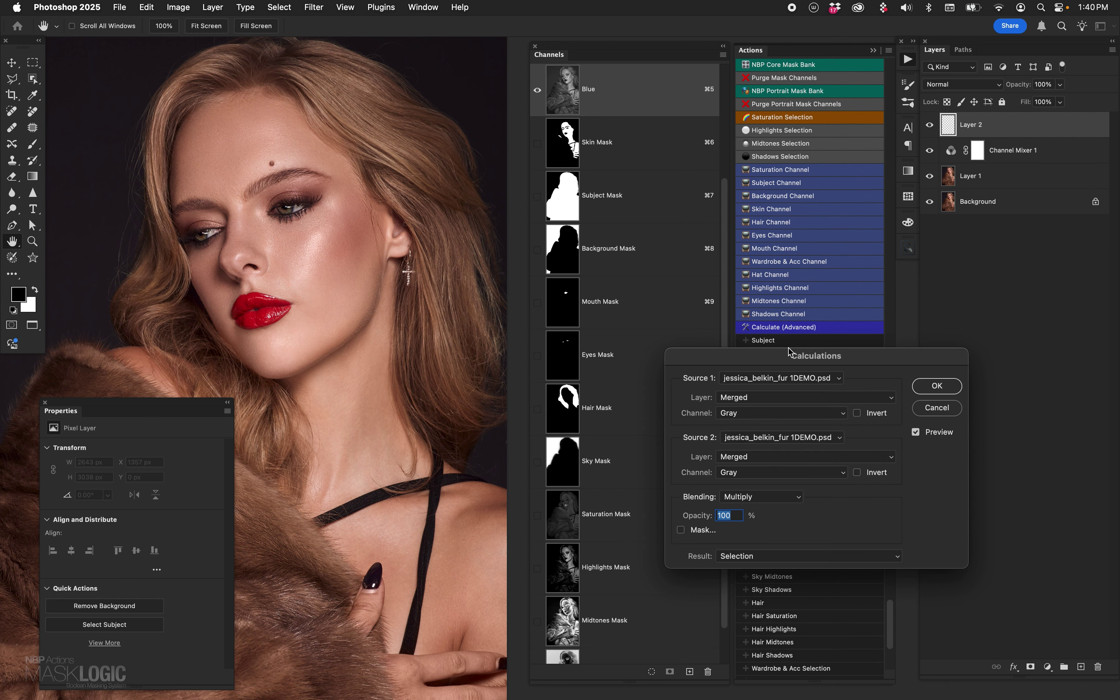
{"action": "left_click", "coordinate": [742, 413]}
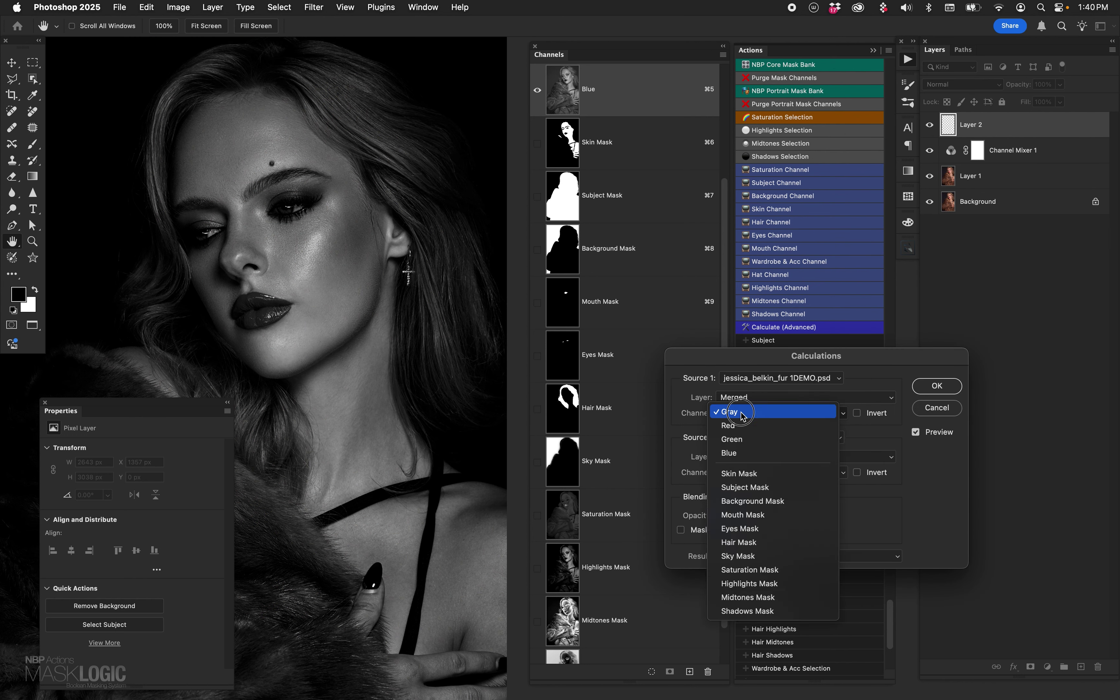
{"action": "left_click", "coordinate": [747, 487]}
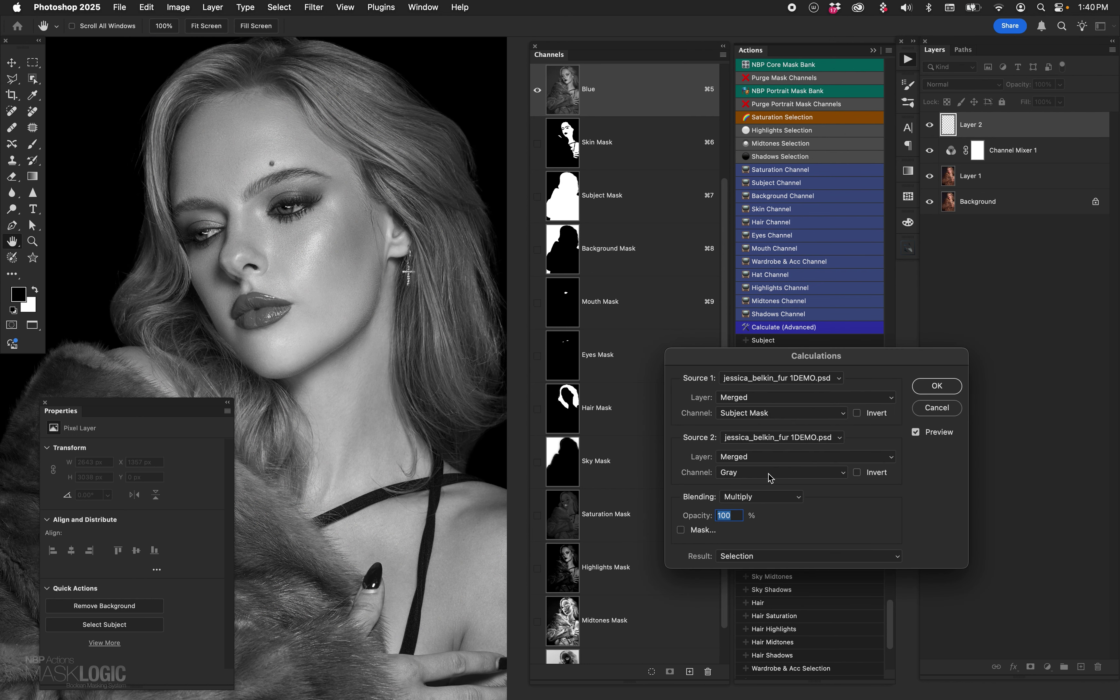
{"action": "left_click", "coordinate": [763, 415]}
{"action": "left_click", "coordinate": [762, 395]}
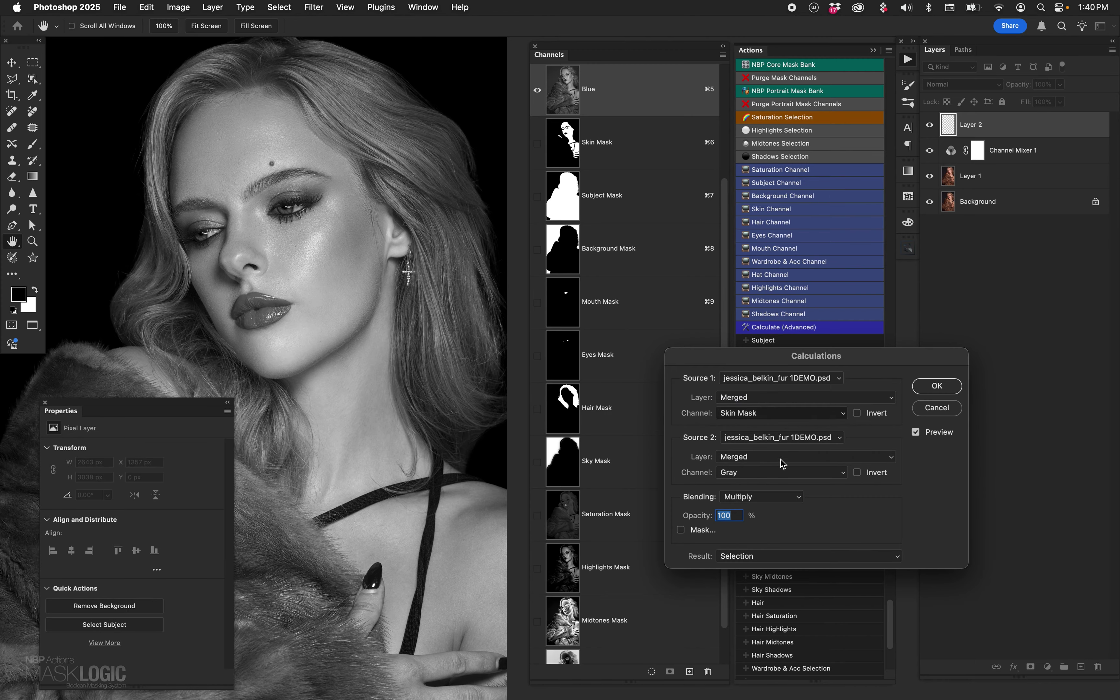
Step: Preview the Eyes Mask in Source 2 combined with the Skin Mask and the Subject Mask in Source 1
{"action": "left_click", "coordinate": [768, 477]}
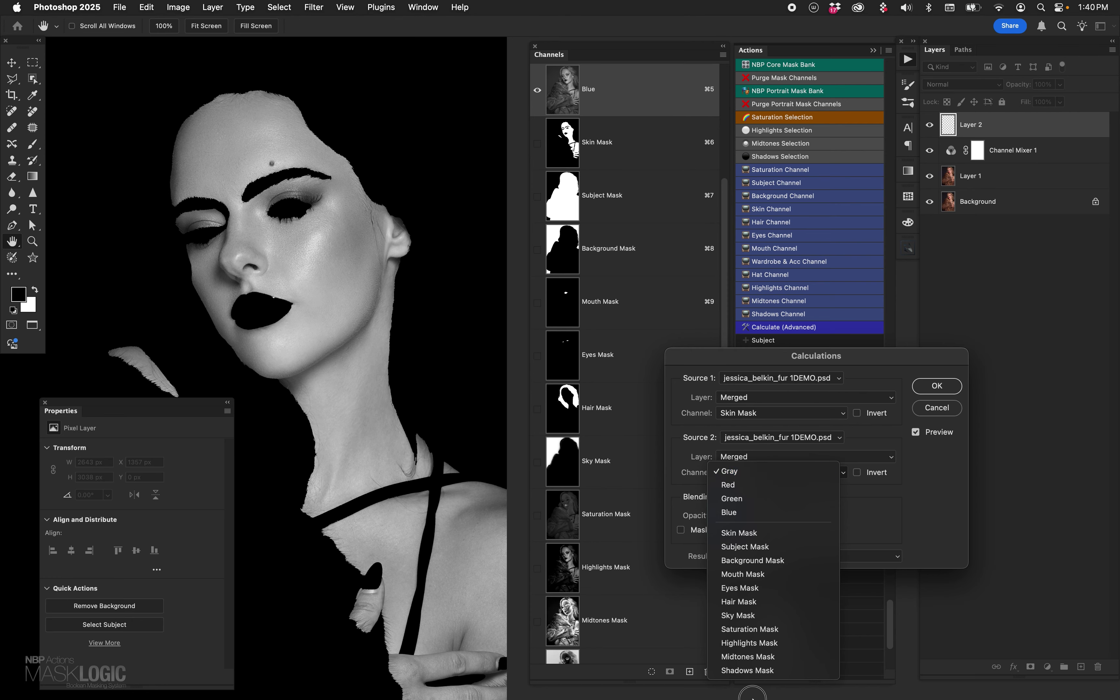
{"action": "left_click", "coordinate": [755, 588]}
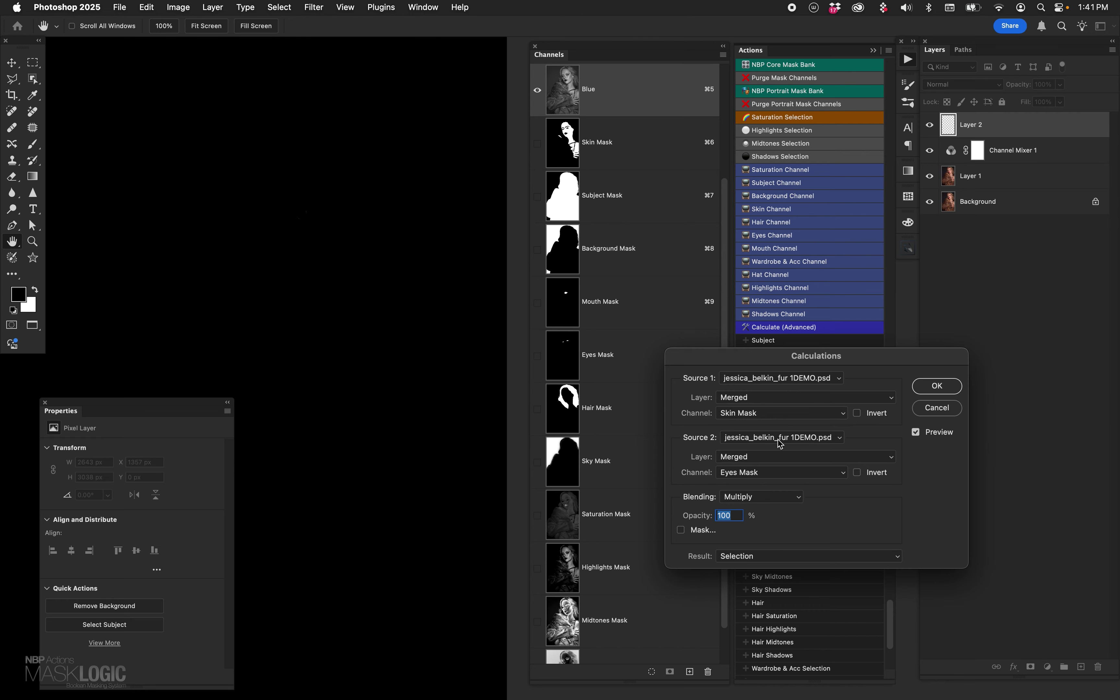
{"action": "left_click", "coordinate": [780, 412]}
{"action": "left_click", "coordinate": [779, 425]}
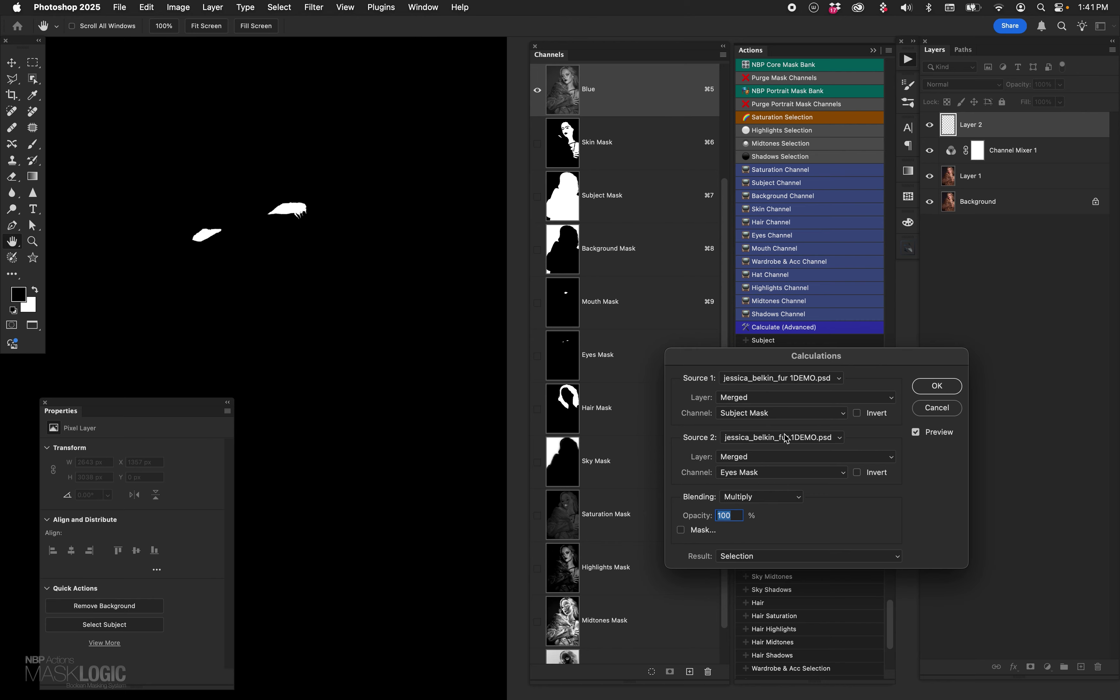
Step: Switch Source 1 to the Skin Mask and Source 2 to the Shadows Mask, and cancel the calculation
{"action": "left_click", "coordinate": [768, 412]}
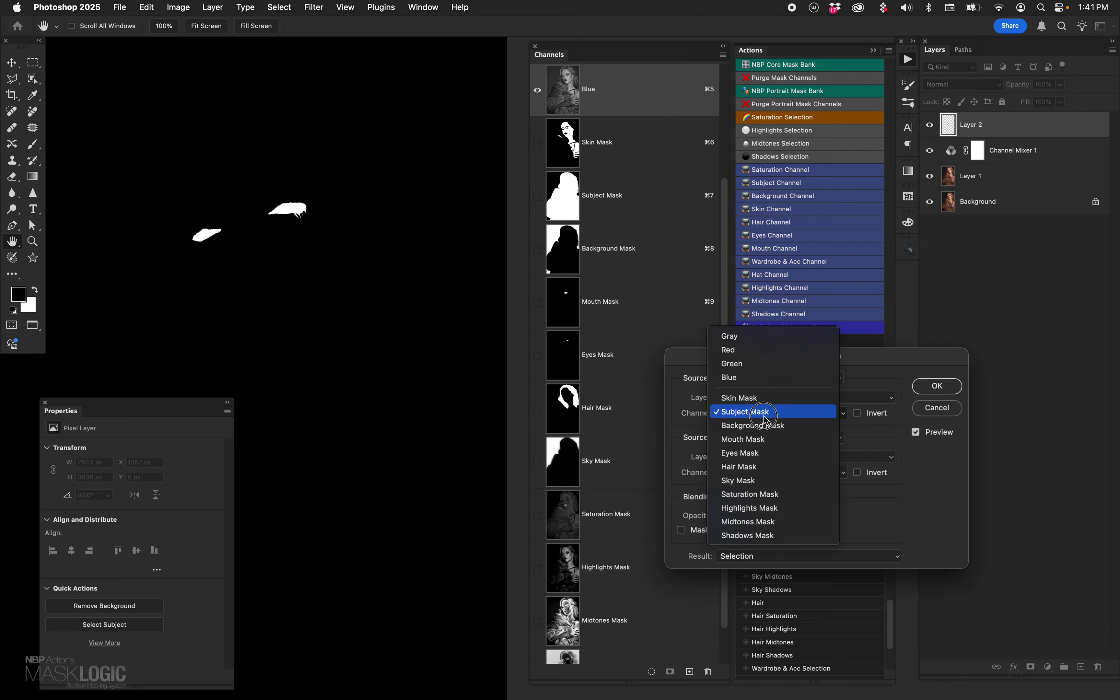
{"action": "left_click", "coordinate": [766, 395]}
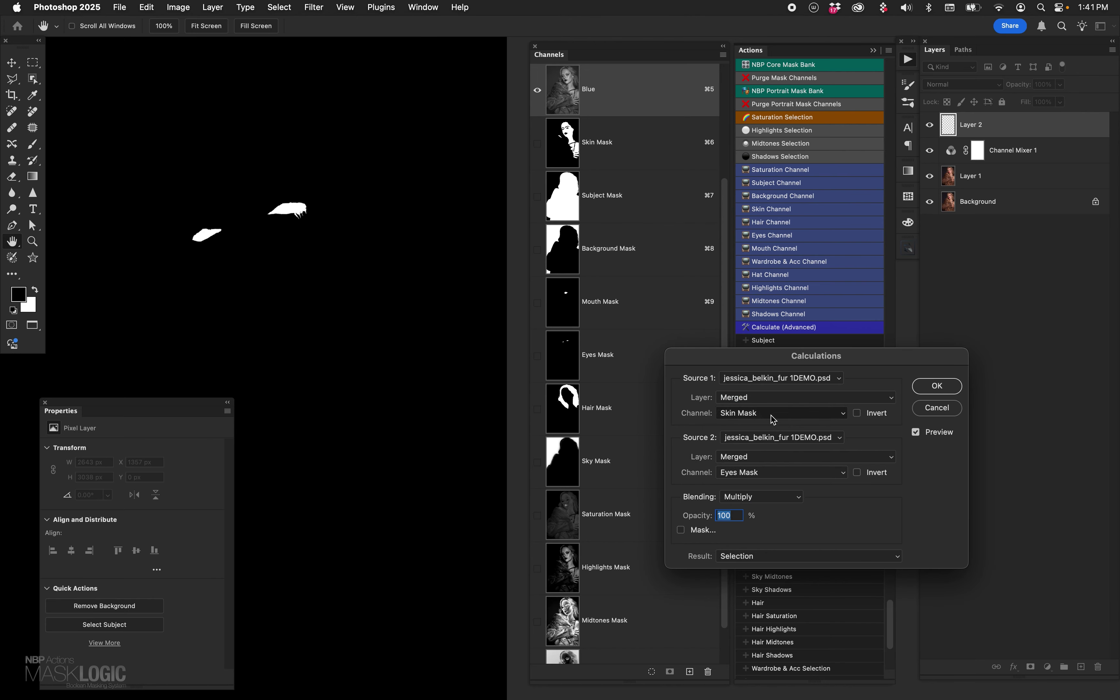
{"action": "left_click", "coordinate": [782, 477]}
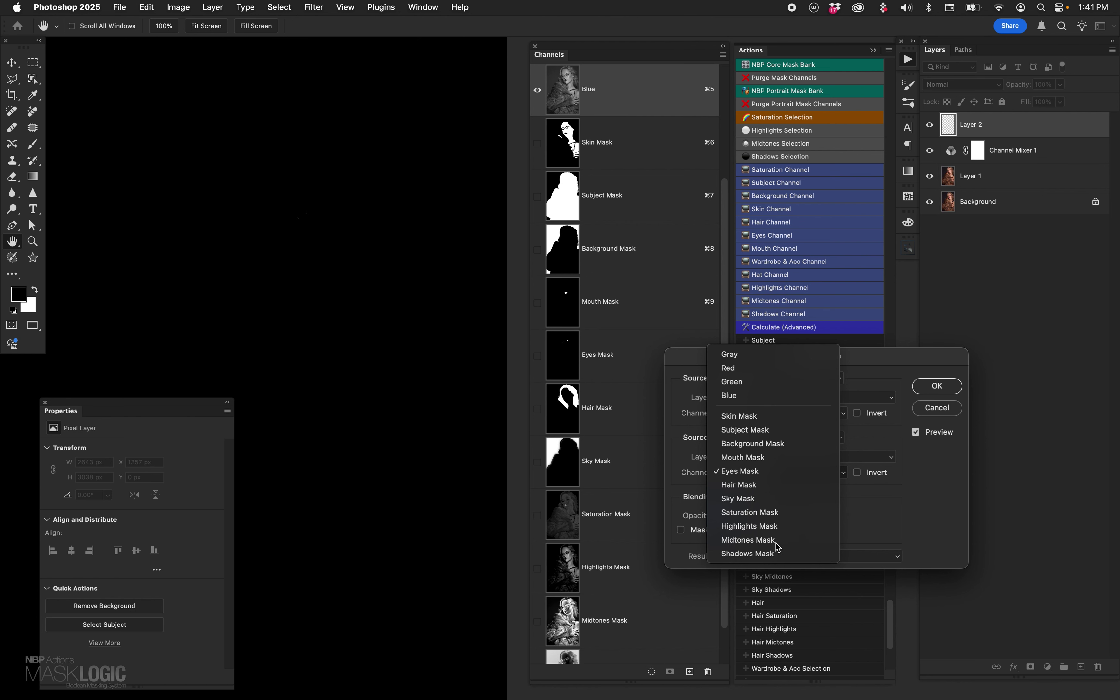
{"action": "left_click", "coordinate": [773, 555]}
{"action": "left_click", "coordinate": [936, 386]}
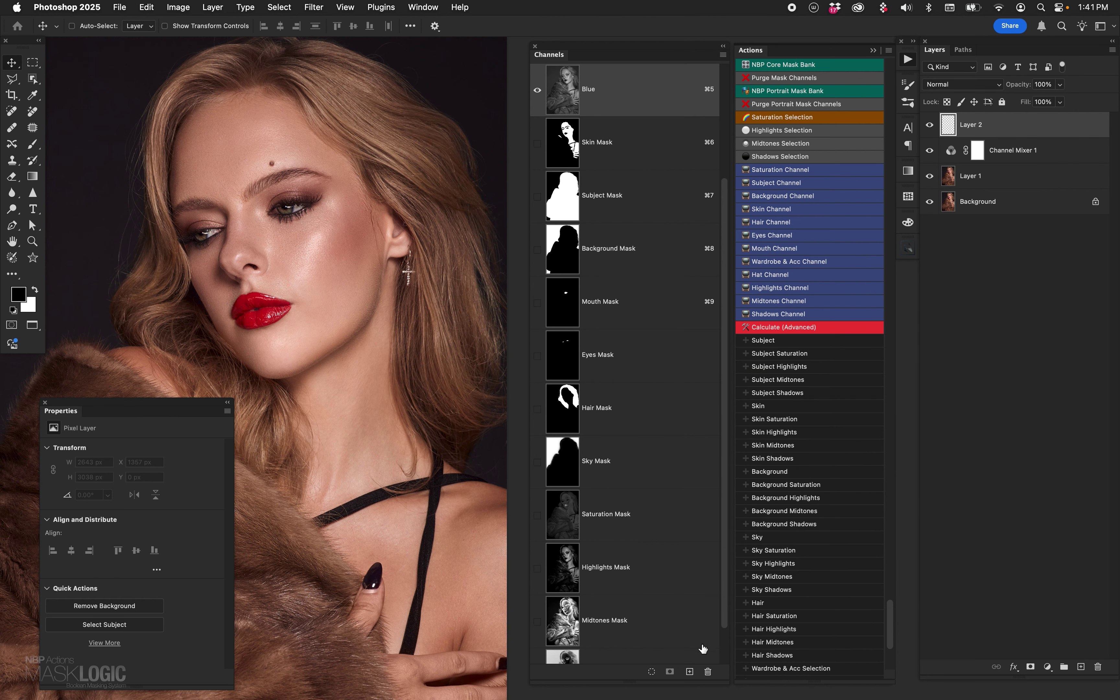
Step: Create a new alpha channel after the Shadows Mask and name it Grad
{"action": "scroll", "coordinate": [723, 610], "scroll_direction": "down", "scroll_amount": 3}
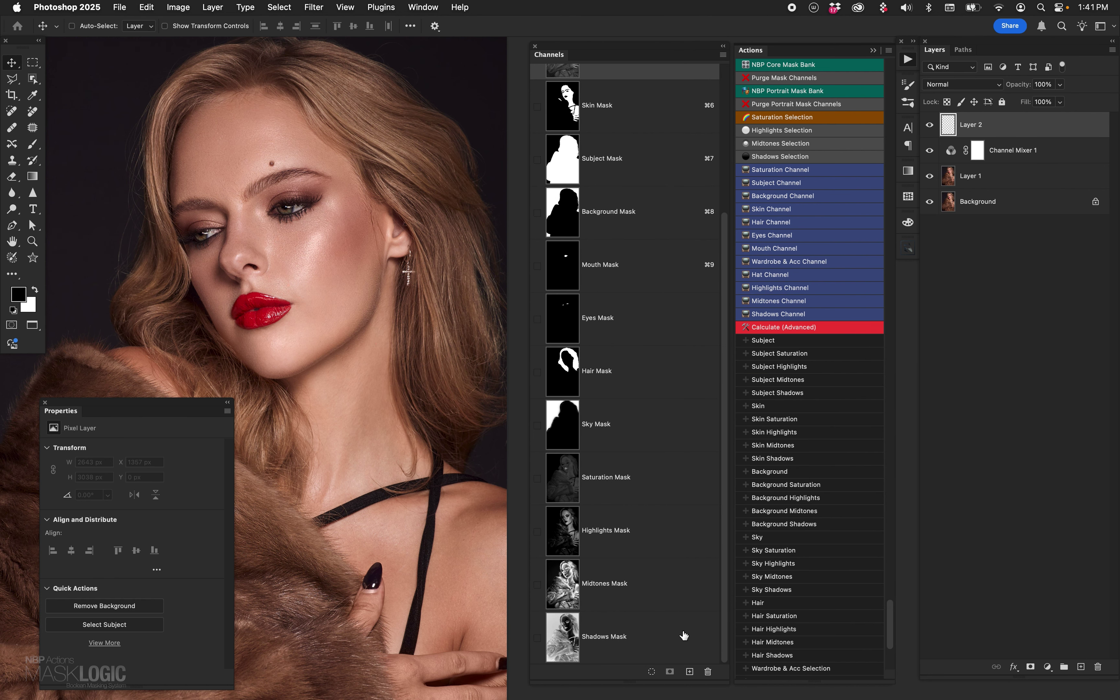
{"action": "left_click", "coordinate": [689, 672]}
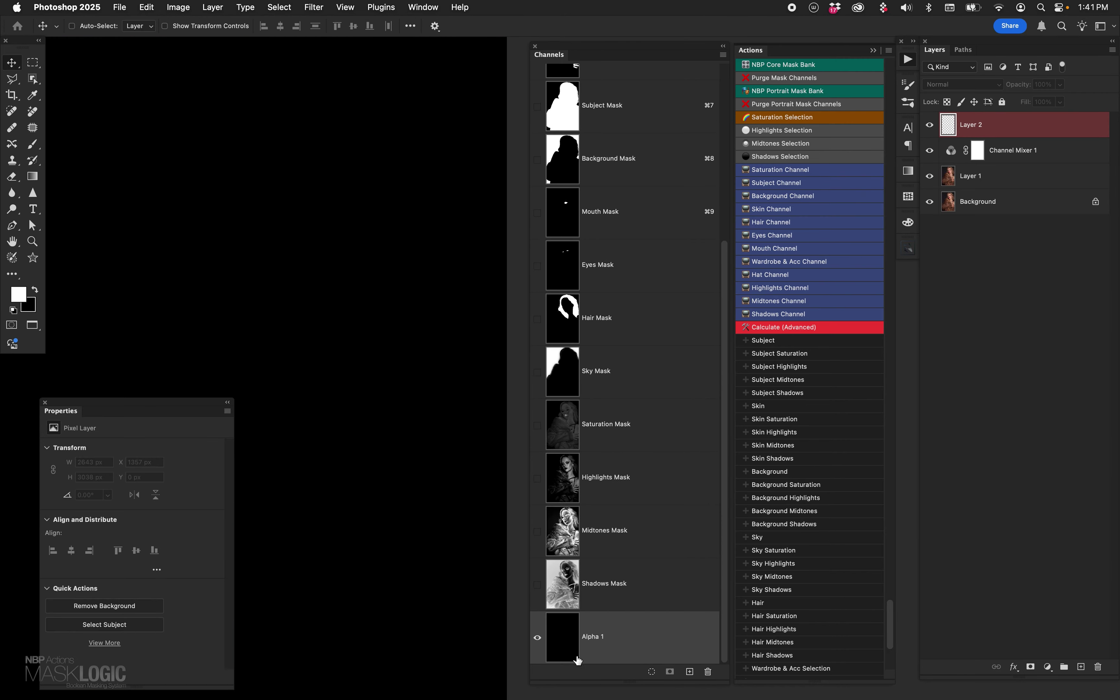
{"action": "double_click", "coordinate": [596, 638]}
{"action": "type", "text": "Grad"}
{"action": "key", "text": "Return"}
Step: Fill the Grad channel with a vertical linear gradient from black at the image's top to white at its bottom
{"action": "key", "text": "g"}
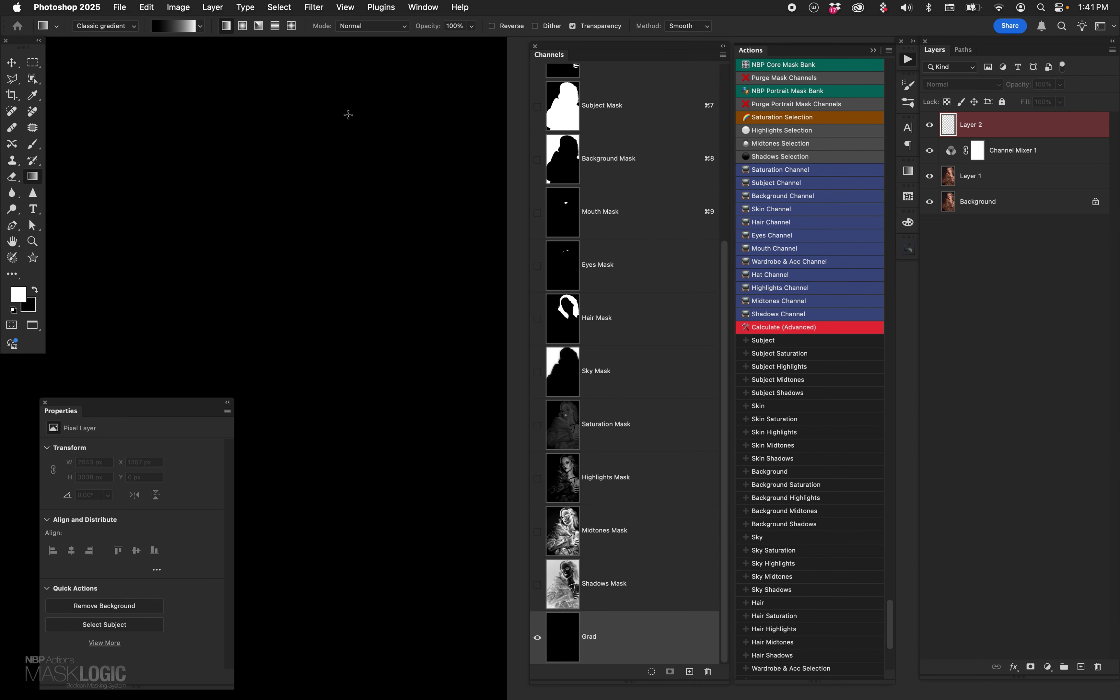
{"action": "scroll", "coordinate": [385, 298], "scroll_direction": "down", "scroll_amount": 5}
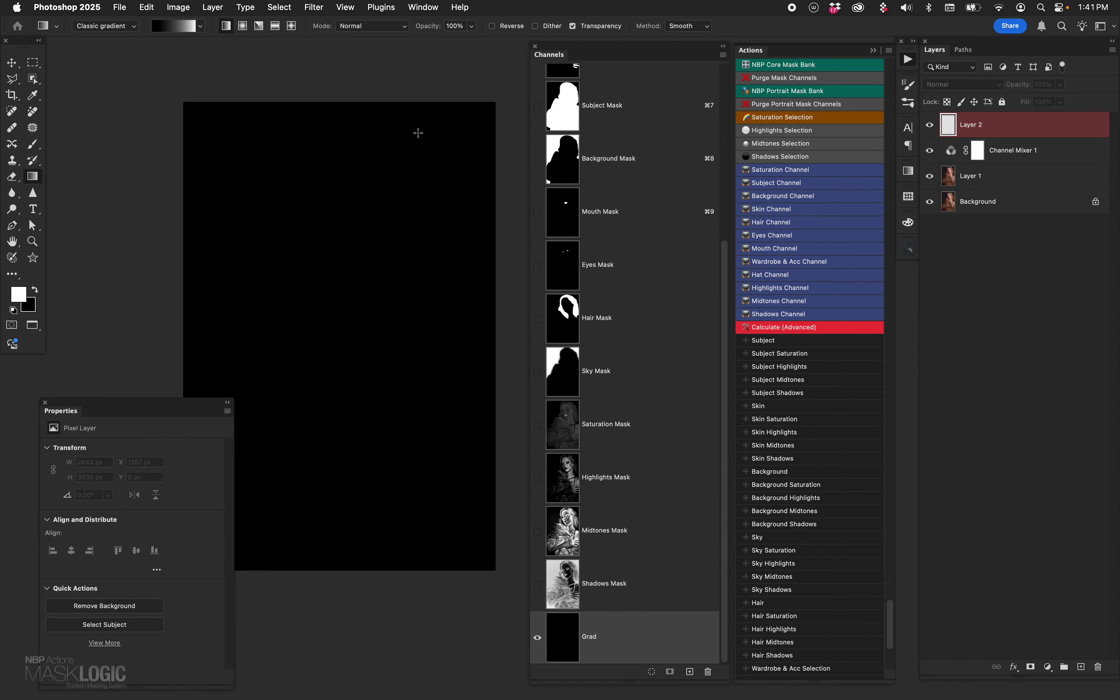
{"action": "left_click_drag", "start_coordinate": [425, 123], "coordinate": [447, 567]}
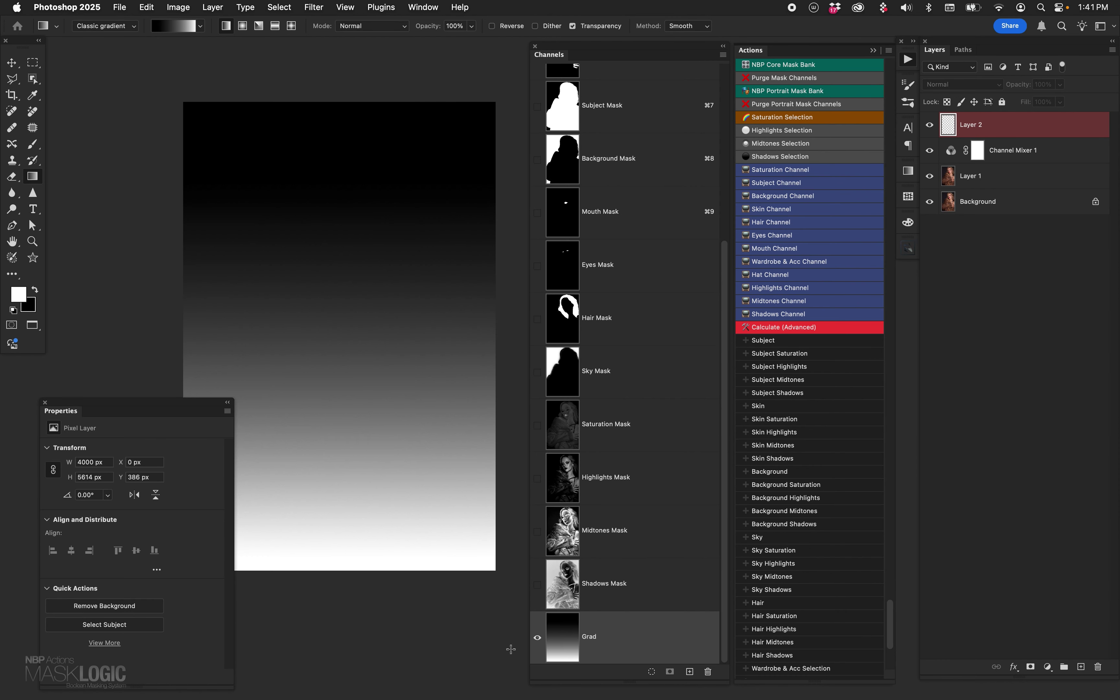
{"action": "key", "text": "v"}
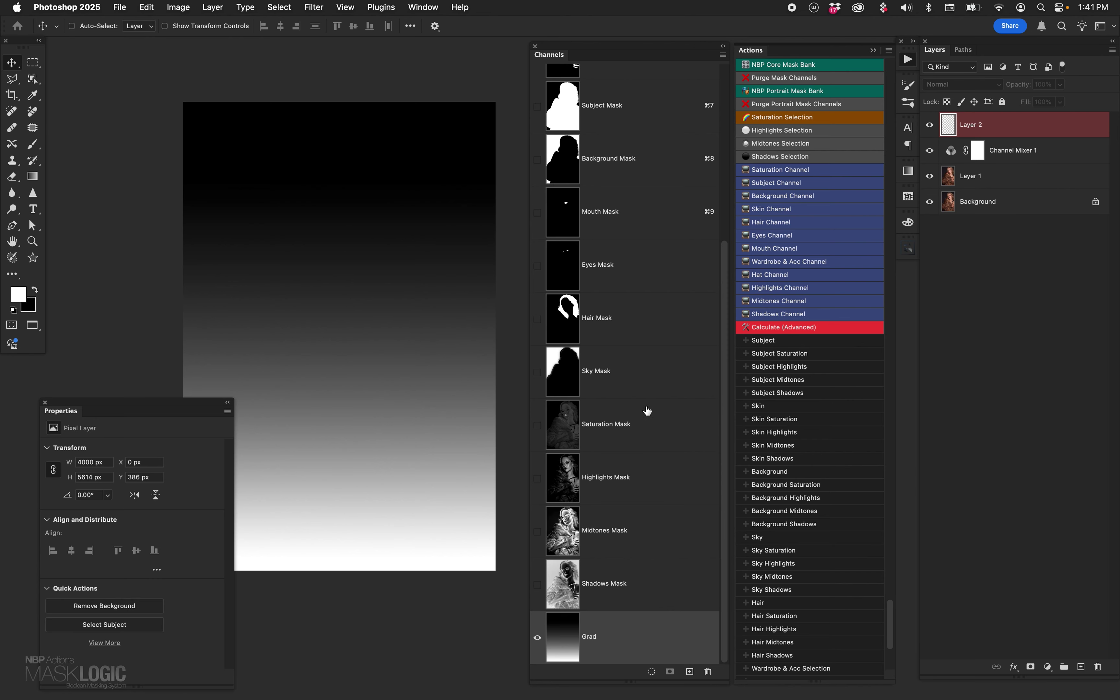
Step: Run Calculate (Advanced) with the Skin Mask as Source 1 and Grad as Source 2, and preview Grad both inverted and not inverted
{"action": "left_click", "coordinate": [796, 327]}
{"action": "left_click", "coordinate": [755, 415]}
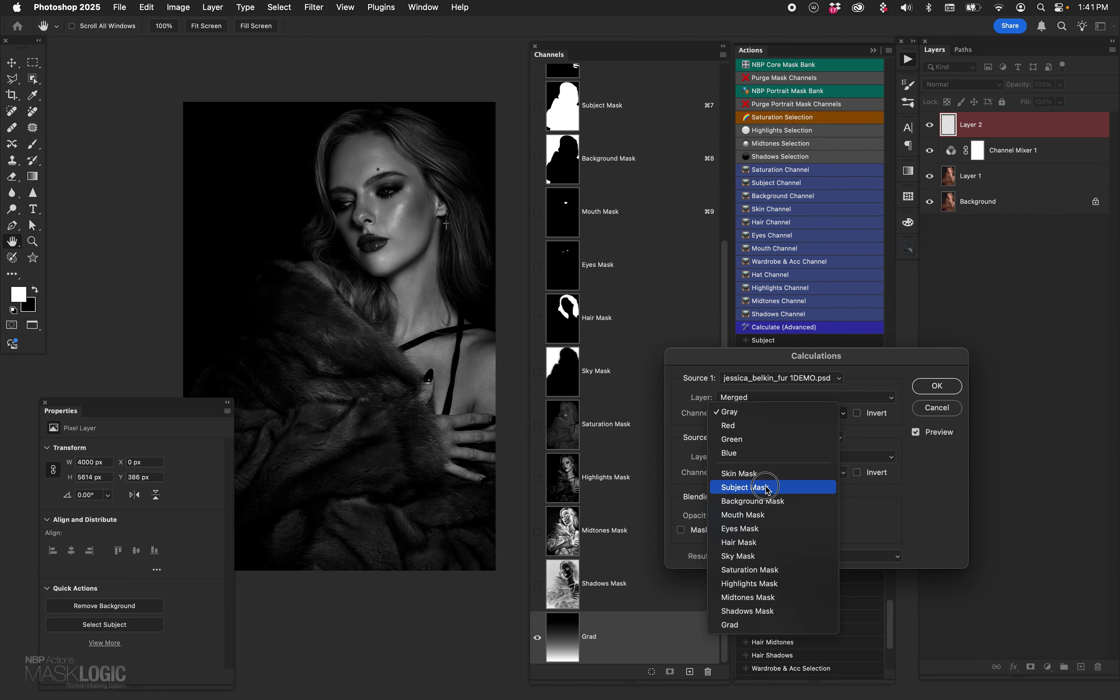
{"action": "left_click", "coordinate": [773, 464]}
{"action": "left_click", "coordinate": [774, 473]}
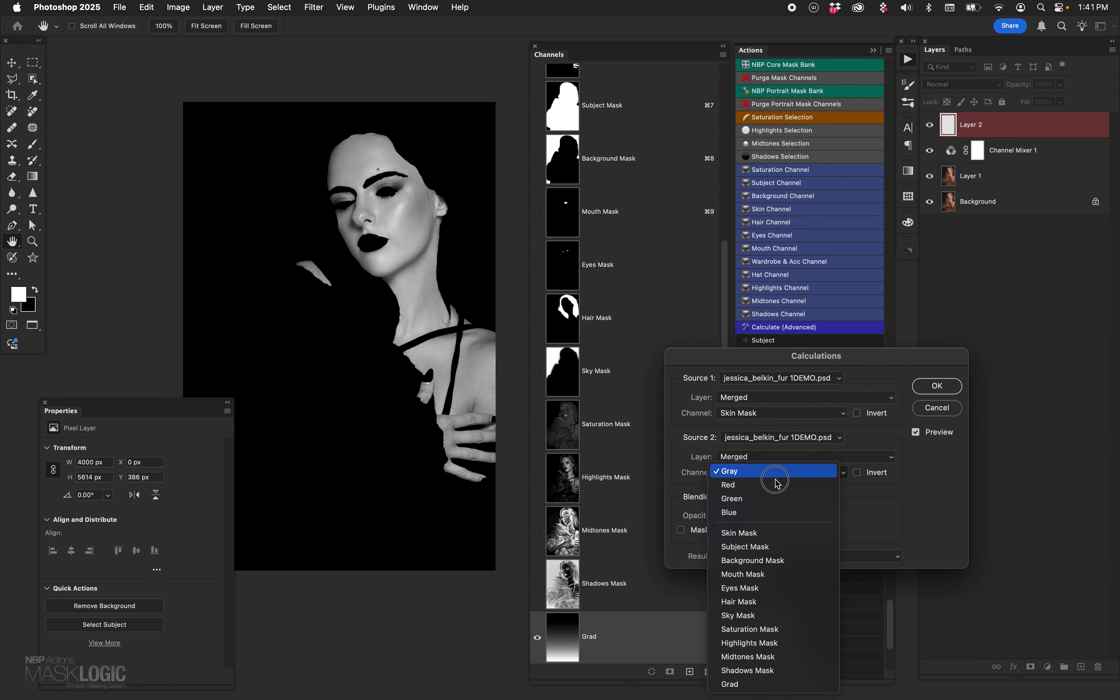
{"action": "left_click", "coordinate": [770, 684]}
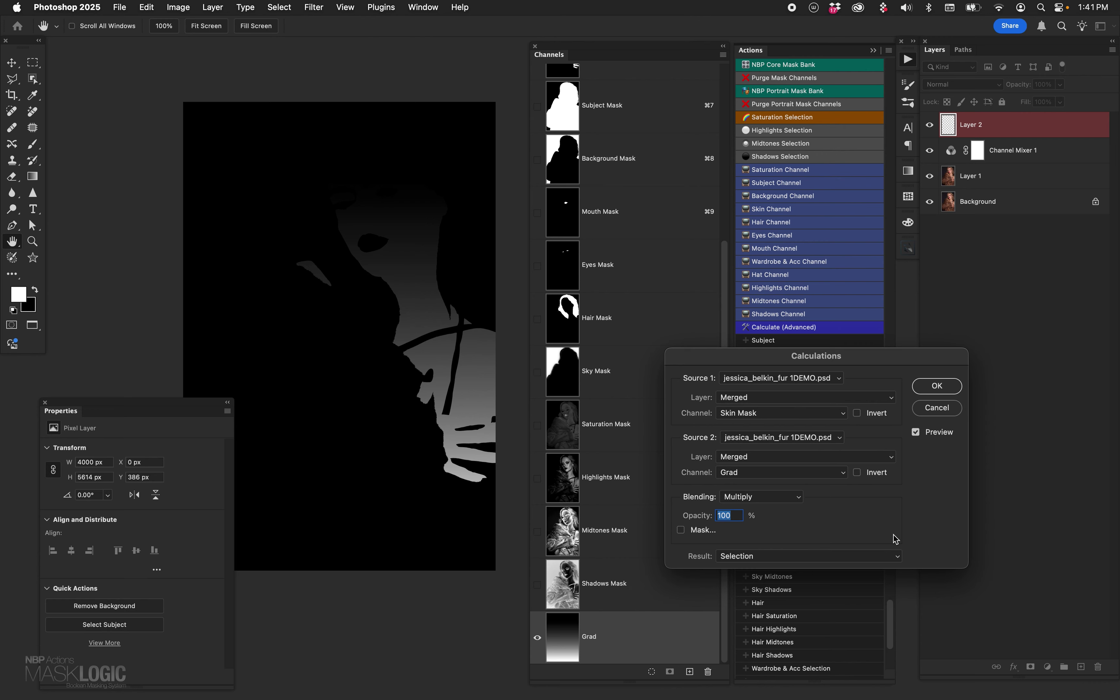
{"action": "left_click", "coordinate": [859, 472]}
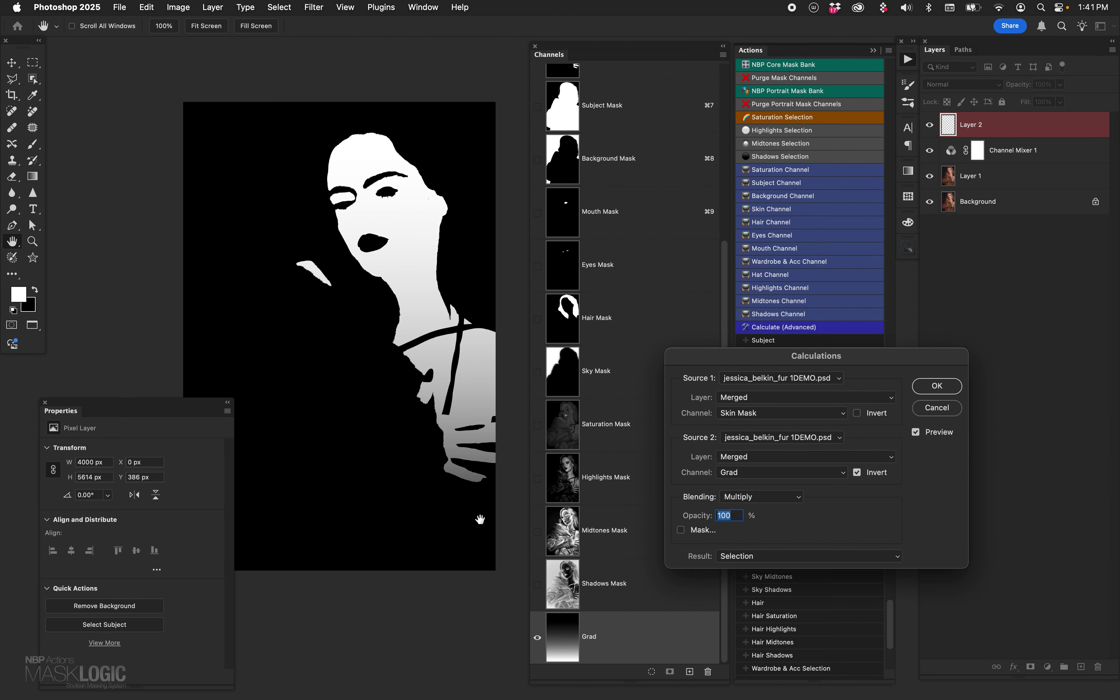
{"action": "left_click", "coordinate": [858, 472]}
Step: Preview the Subject Mask and the Background Mask as Source 1 combined with Grad, toggling Grad's inversion for the Background Mask
{"action": "left_click", "coordinate": [761, 412]}
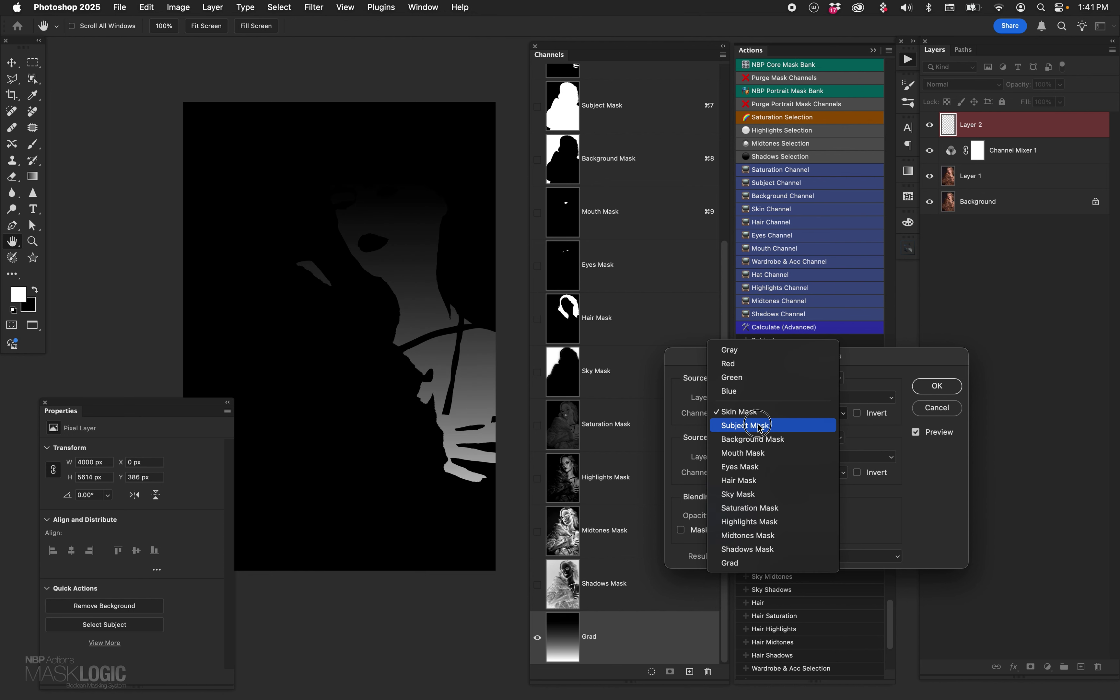
{"action": "left_click", "coordinate": [750, 425]}
{"action": "left_click", "coordinate": [768, 414]}
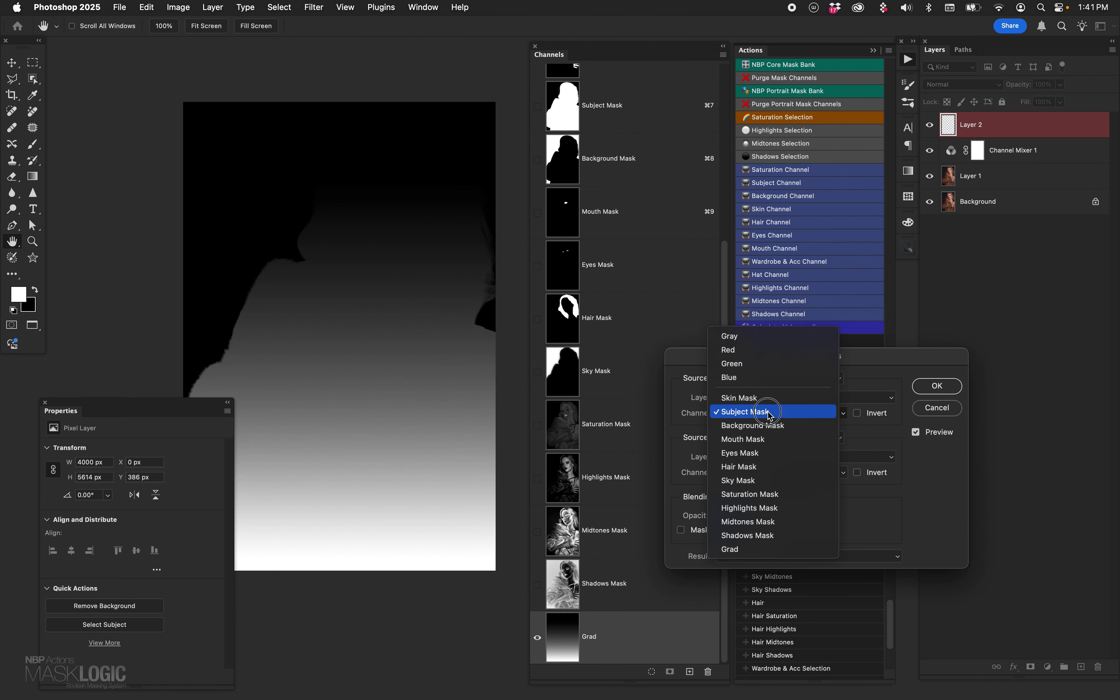
{"action": "left_click", "coordinate": [768, 425]}
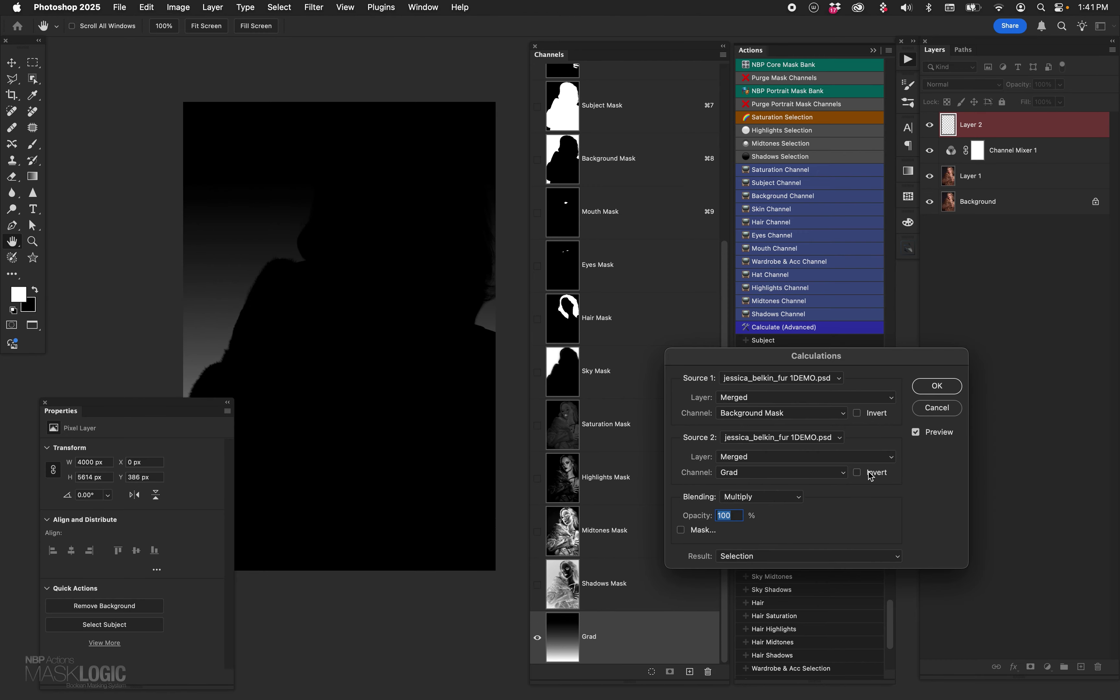
{"action": "left_click", "coordinate": [870, 474]}
{"action": "left_click", "coordinate": [857, 472]}
Step: Return Source 1 to the Skin Mask and preview it with the Highlights, Midtones and Shadows Masks as Source 2
{"action": "left_click", "coordinate": [776, 413]}
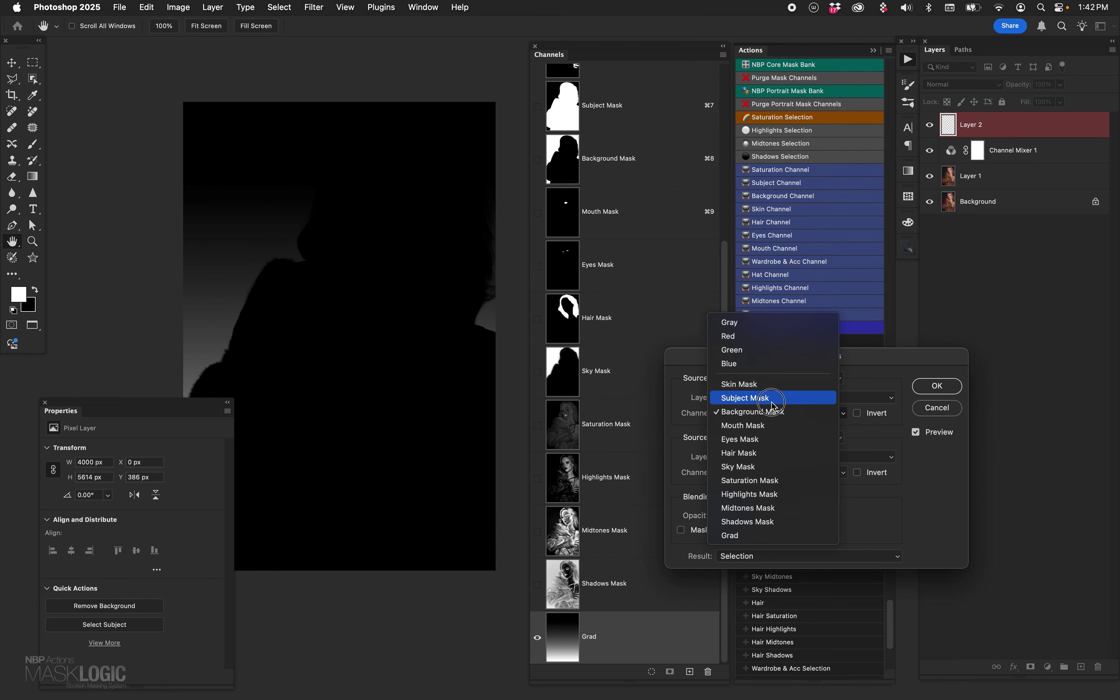
{"action": "left_click", "coordinate": [774, 382]}
{"action": "left_click", "coordinate": [768, 467]}
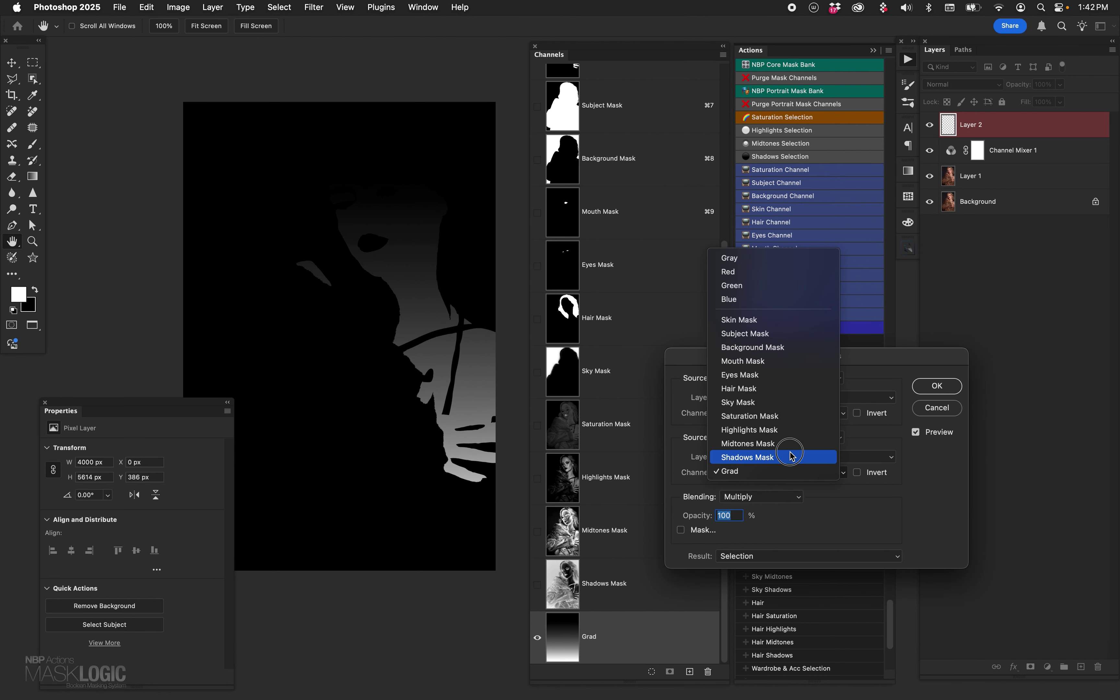
{"action": "left_click", "coordinate": [789, 429]}
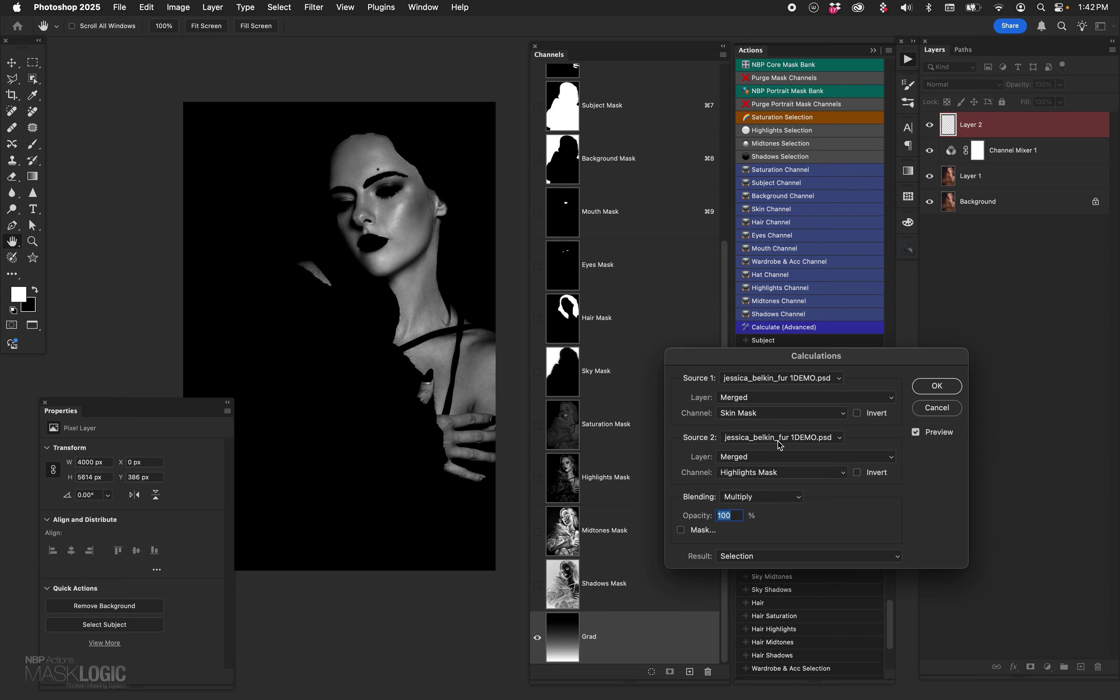
{"action": "left_click", "coordinate": [762, 477]}
{"action": "left_click", "coordinate": [762, 485]}
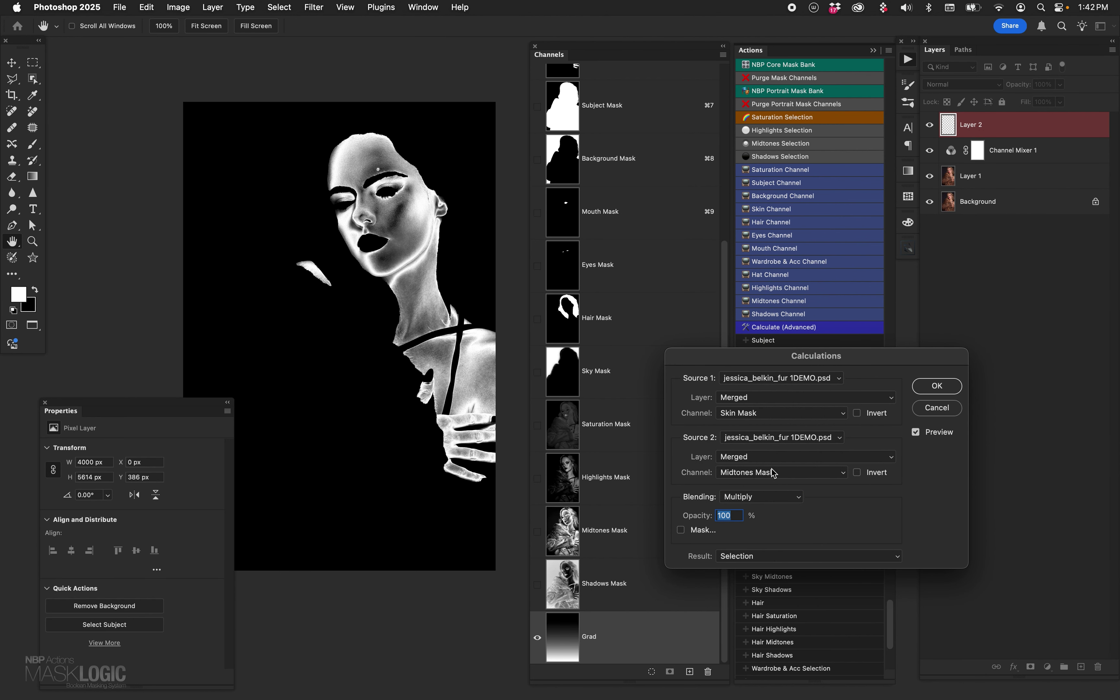
{"action": "left_click", "coordinate": [770, 472]}
{"action": "left_click", "coordinate": [786, 486]}
Step: Set Source 1 to the Mouth Mask, choose a different Source 2 mask, and output the calculation as a selection
{"action": "left_click", "coordinate": [764, 413]}
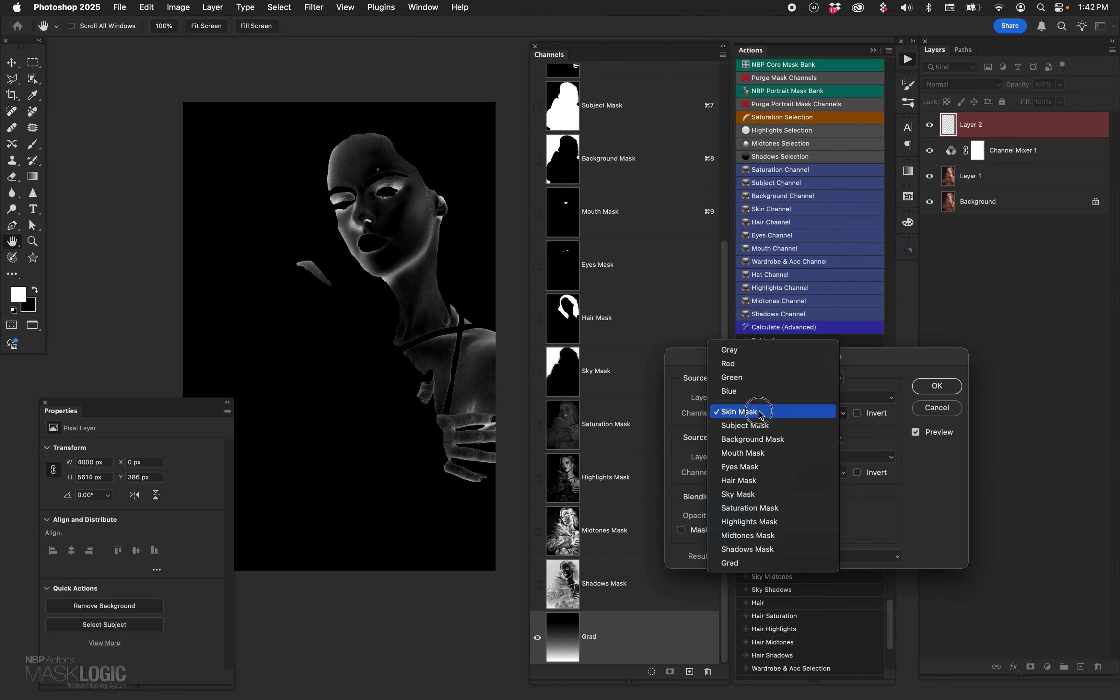
{"action": "left_click", "coordinate": [762, 454]}
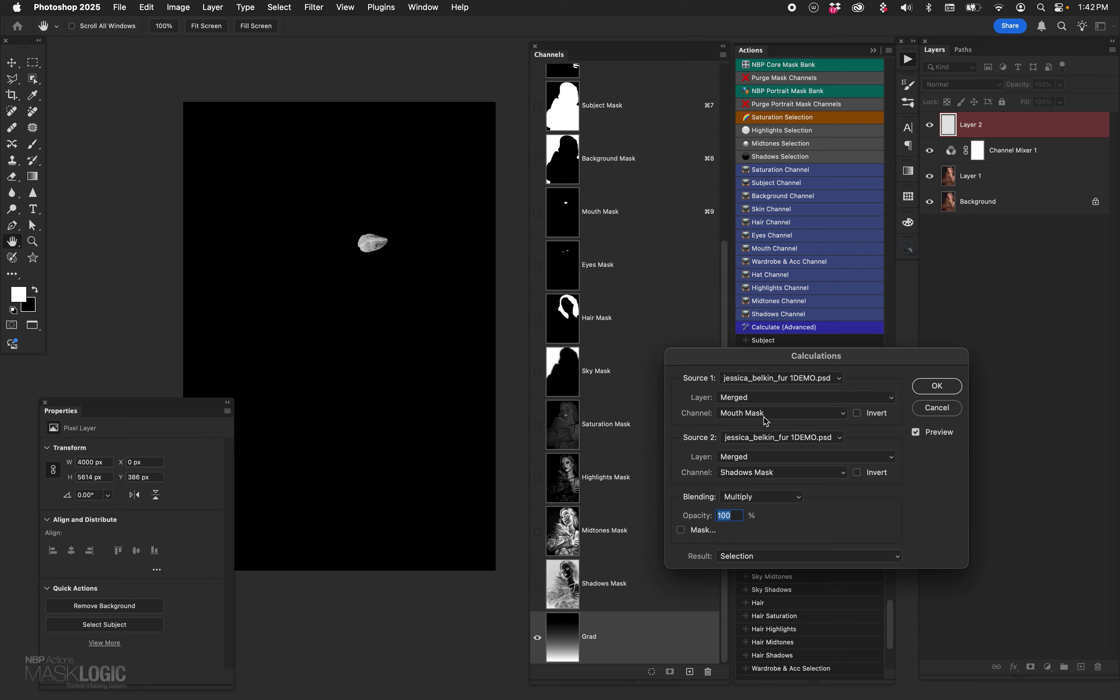
{"action": "left_click", "coordinate": [772, 481]}
{"action": "left_click", "coordinate": [770, 428]}
{"action": "left_click", "coordinate": [937, 386]}
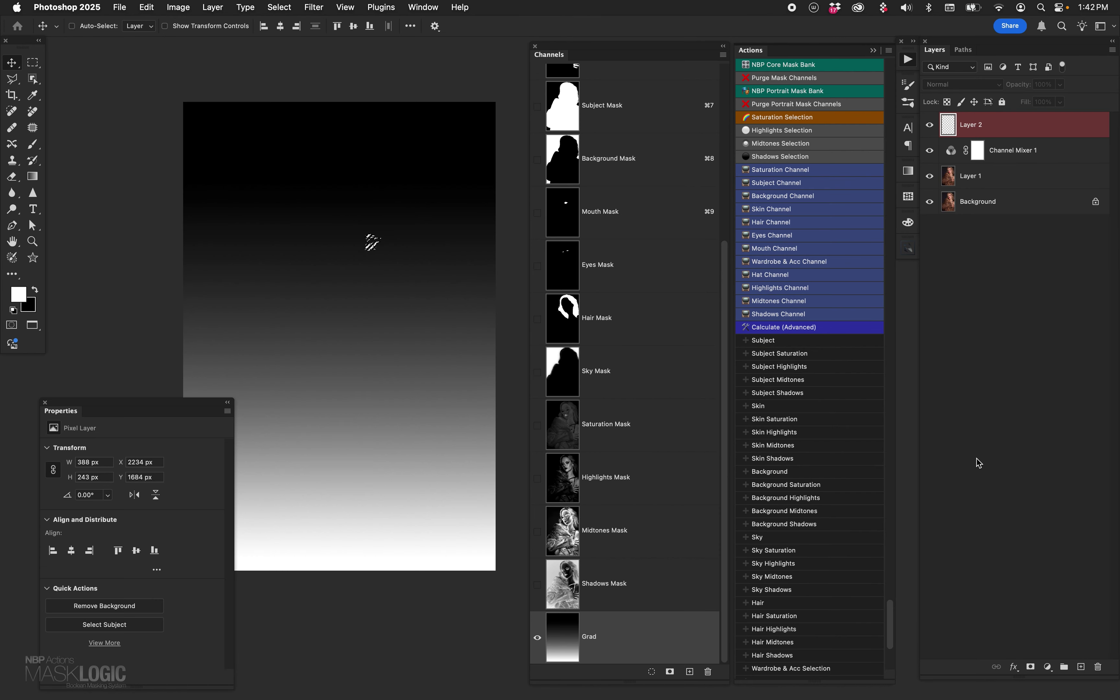
Step: Restore the RGB composite view and add a Vibrance adjustment layer masked to the mouth selection with Saturation +100
{"action": "left_click_drag", "start_coordinate": [723, 324], "coordinate": [575, 123]}
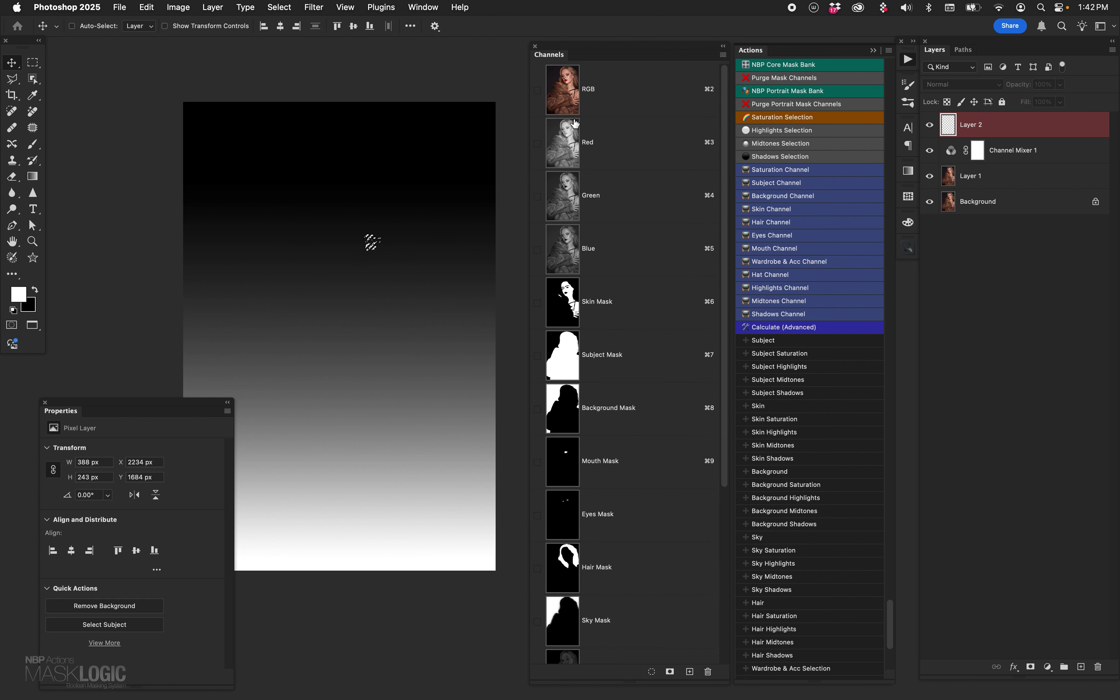
{"action": "left_click", "coordinate": [570, 102]}
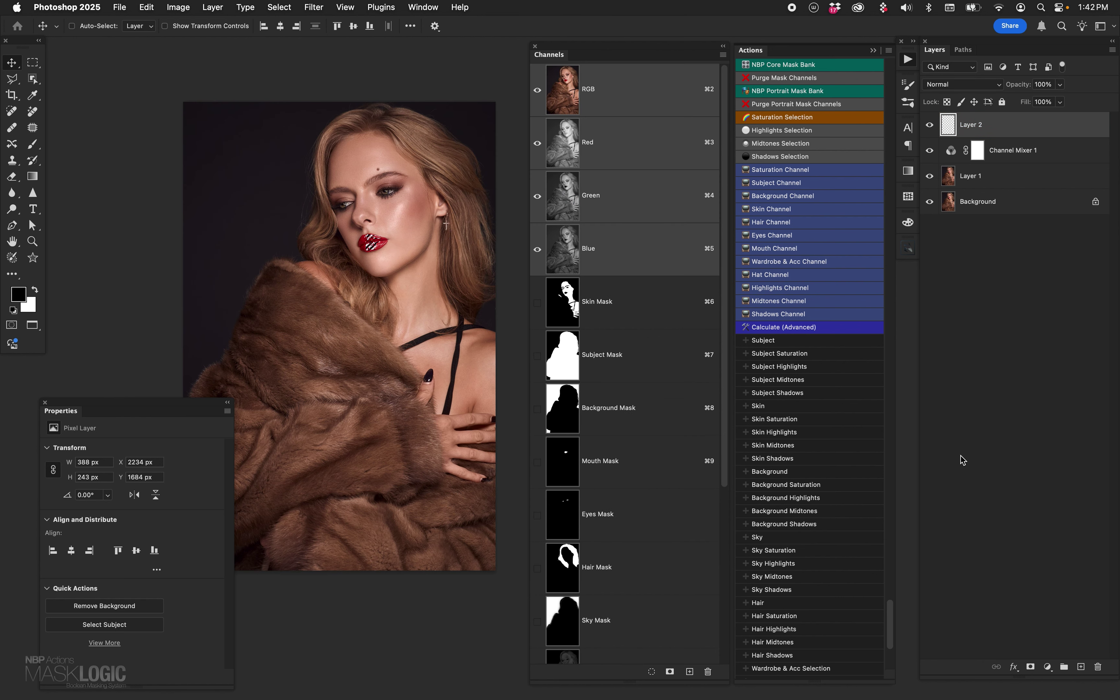
{"action": "left_click", "coordinate": [1048, 666]}
{"action": "left_click", "coordinate": [1078, 593]}
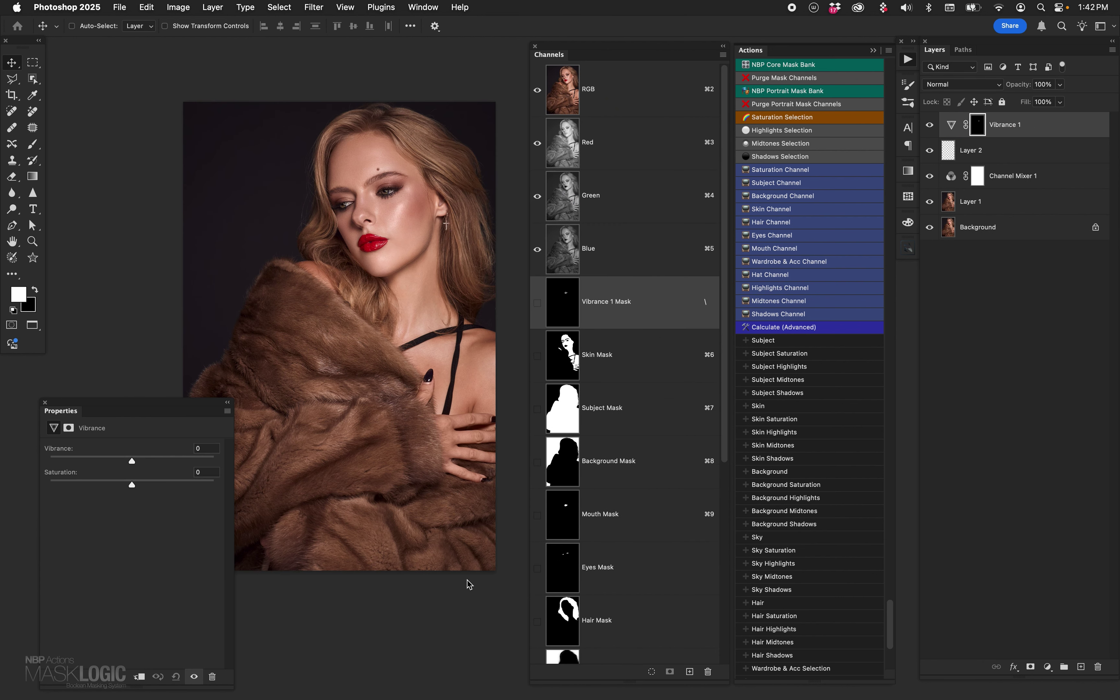
{"action": "left_click_drag", "start_coordinate": [132, 484], "coordinate": [286, 477]}
Step: Compare the lips with the Vibrance adjustment hidden, and delete the Vibrance 1 layer
{"action": "key", "text": "super+equal"}
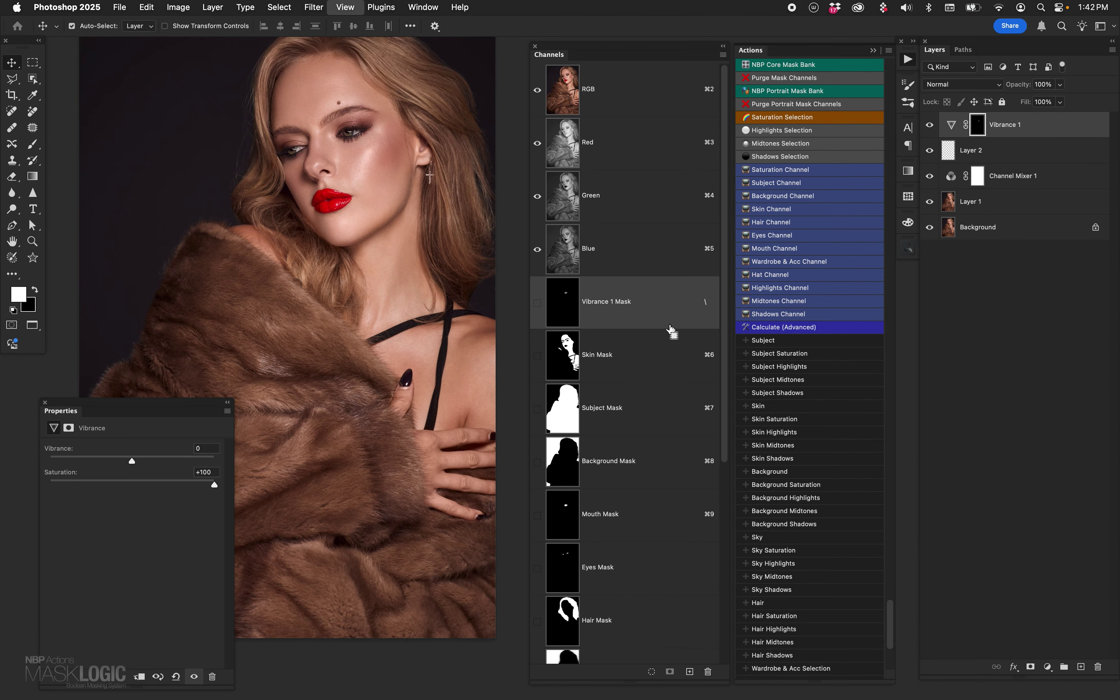
{"action": "key", "text": "super+equal"}
{"action": "key", "text": "super+equal"}
{"action": "left_click", "coordinate": [930, 125]}
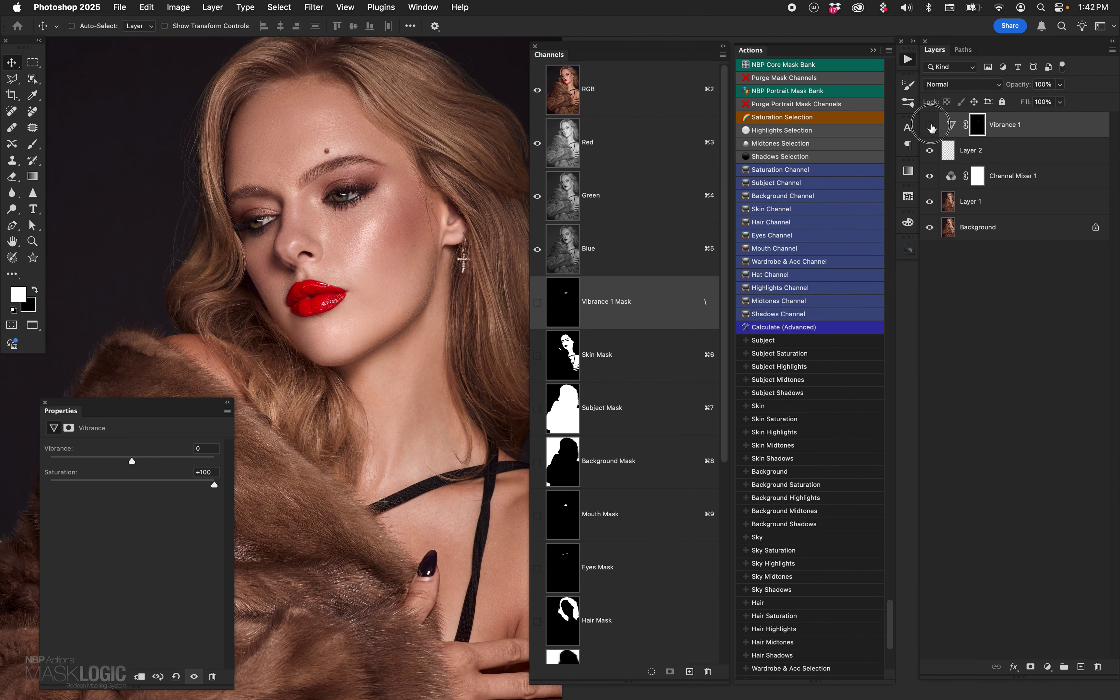
{"action": "left_click_drag", "start_coordinate": [954, 126], "coordinate": [1097, 667]}
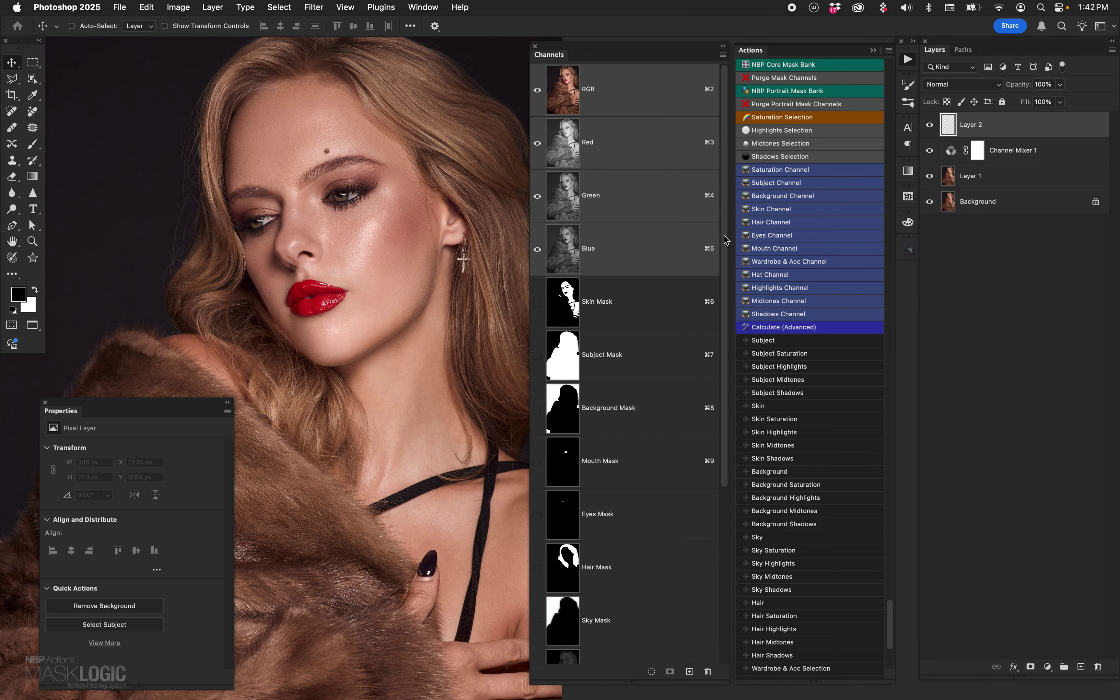
{"action": "scroll", "coordinate": [724, 238], "scroll_direction": "down", "scroll_amount": 5}
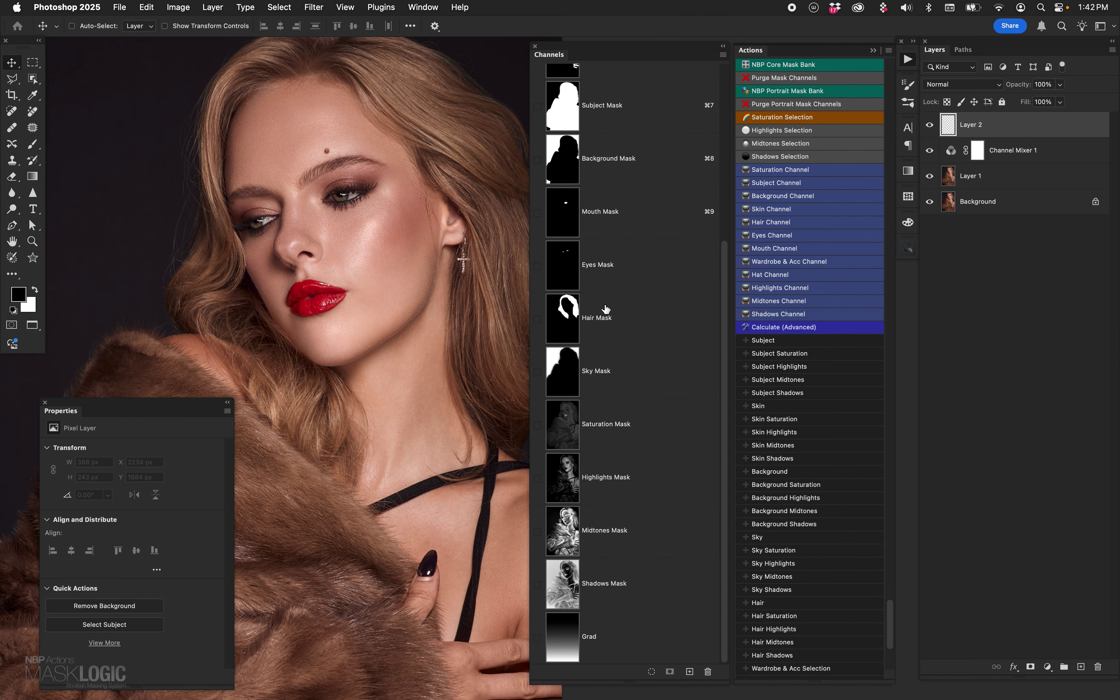
{"action": "left_click", "coordinate": [790, 327]}
{"action": "left_click", "coordinate": [923, 411]}
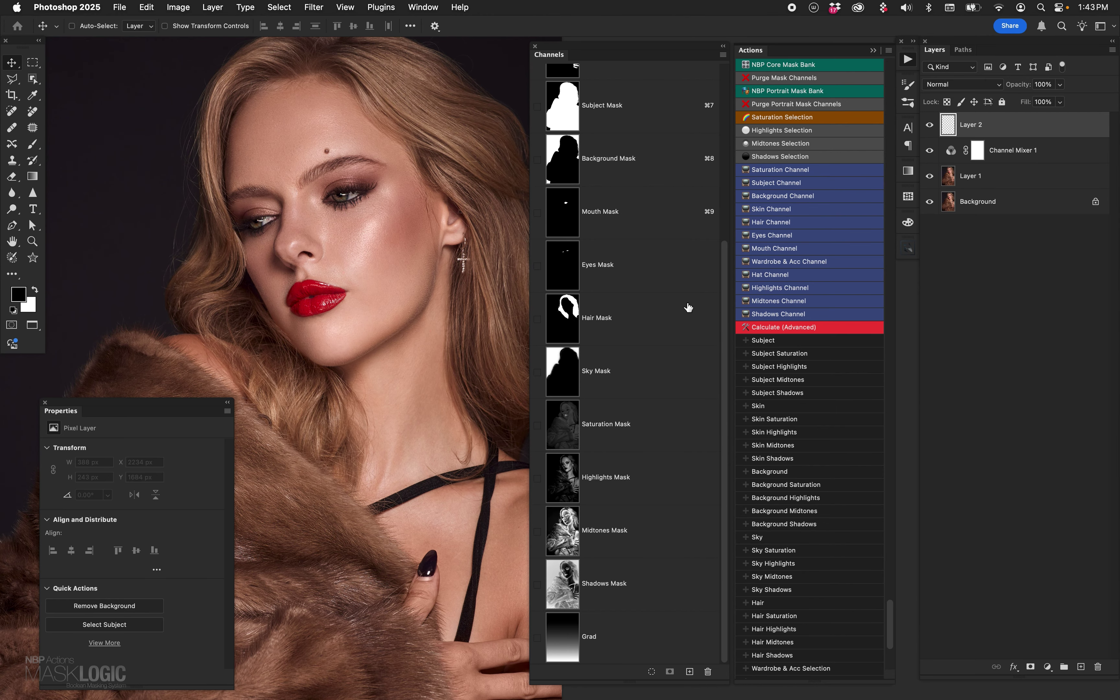
Step: Display the Grad channel on its own and switch back to the RGB composite view
{"action": "left_click", "coordinate": [586, 638]}
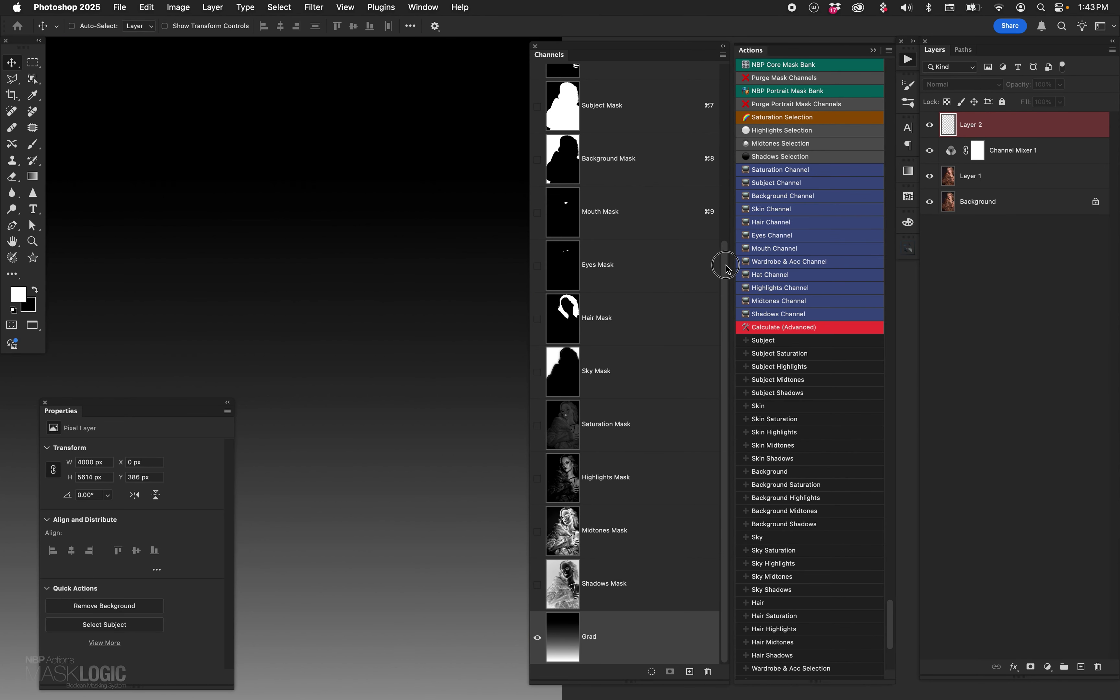
{"action": "scroll", "coordinate": [720, 262], "scroll_direction": "up", "scroll_amount": 5}
{"action": "left_click", "coordinate": [565, 107]}
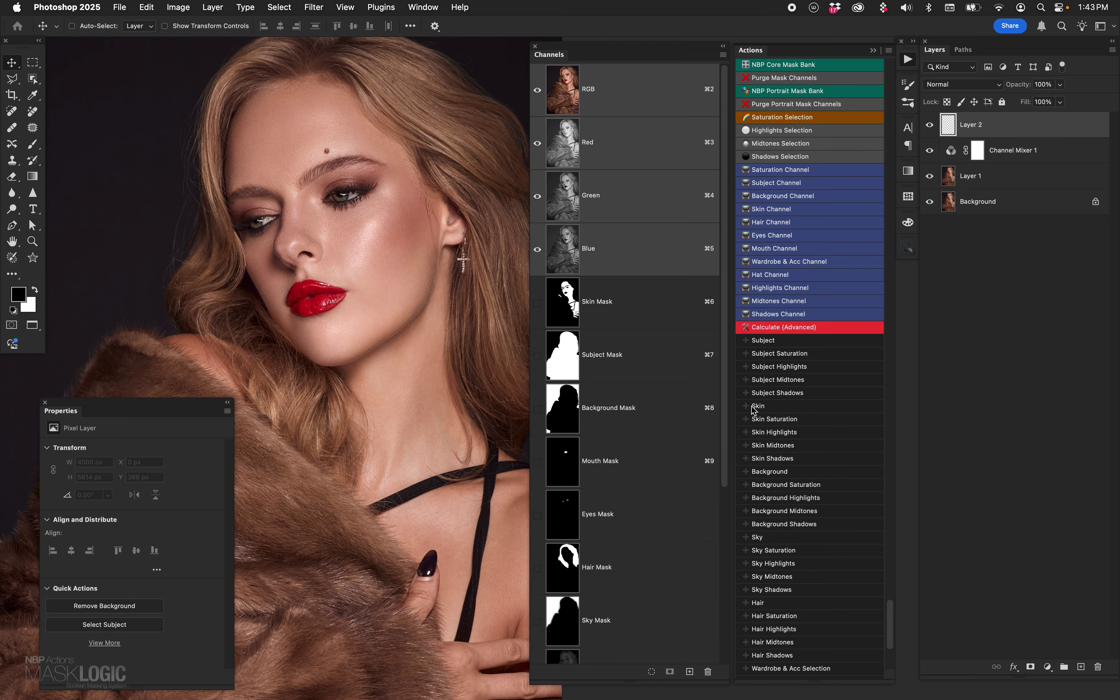
Step: Run the Purge Portrait Mask Channels action to delete the generated mask channels, continuing through all its dialogs
{"action": "left_click_drag", "start_coordinate": [724, 399], "coordinate": [740, 562]}
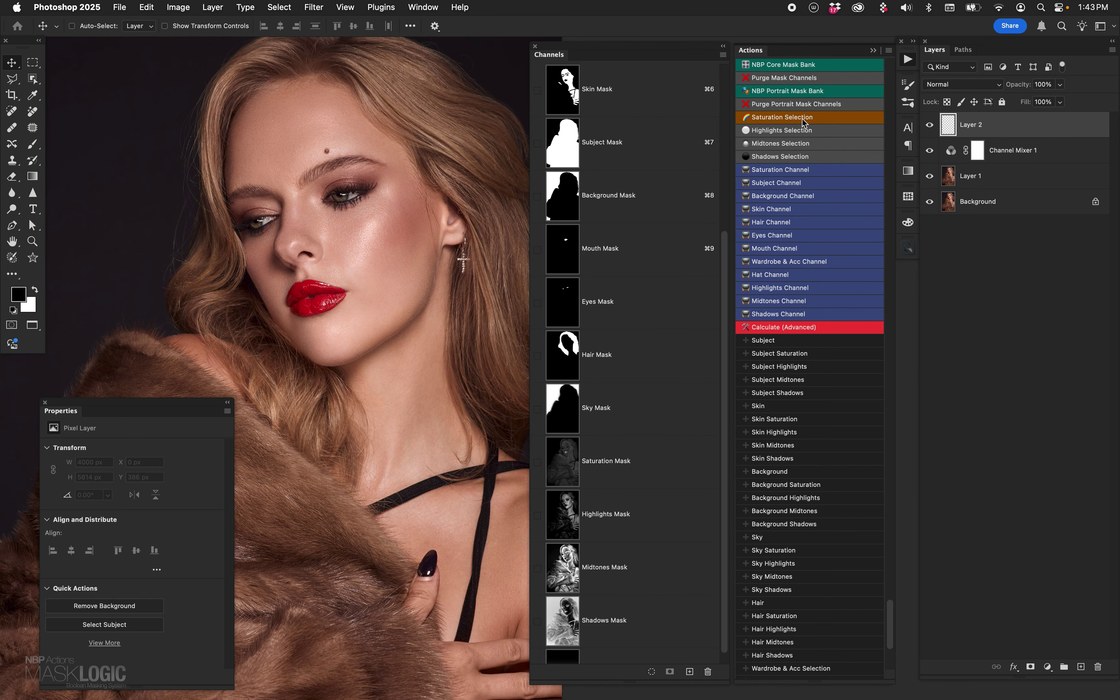
{"action": "left_click", "coordinate": [842, 108]}
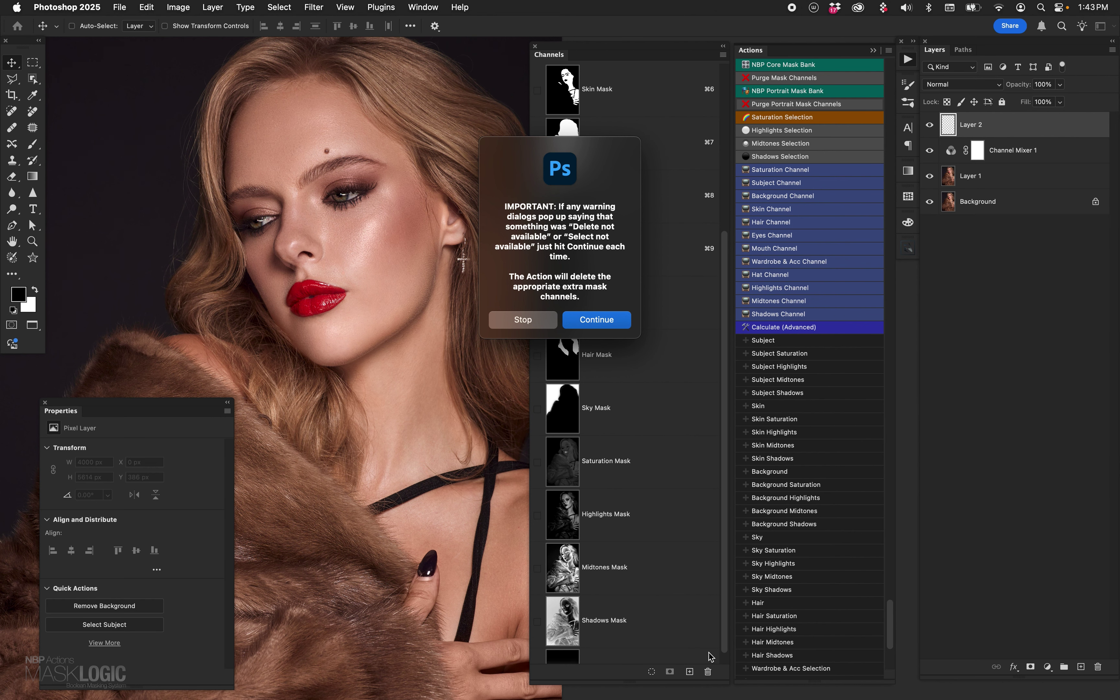
{"action": "left_click", "coordinate": [598, 318]}
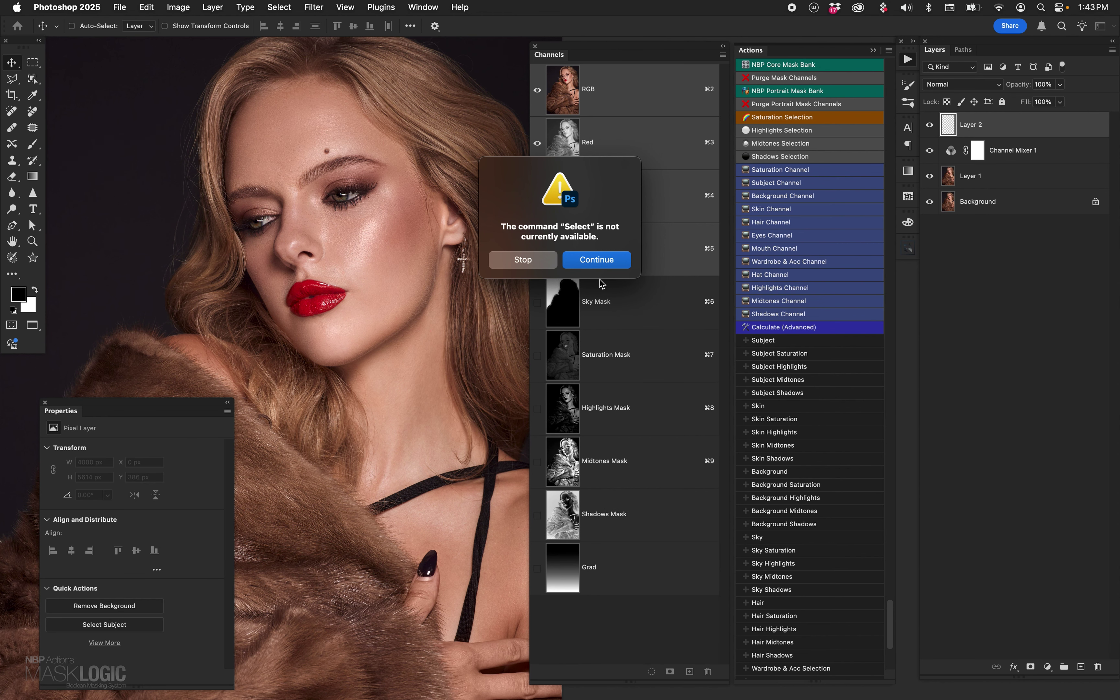
{"action": "left_click", "coordinate": [602, 261]}
{"action": "left_click", "coordinate": [606, 260]}
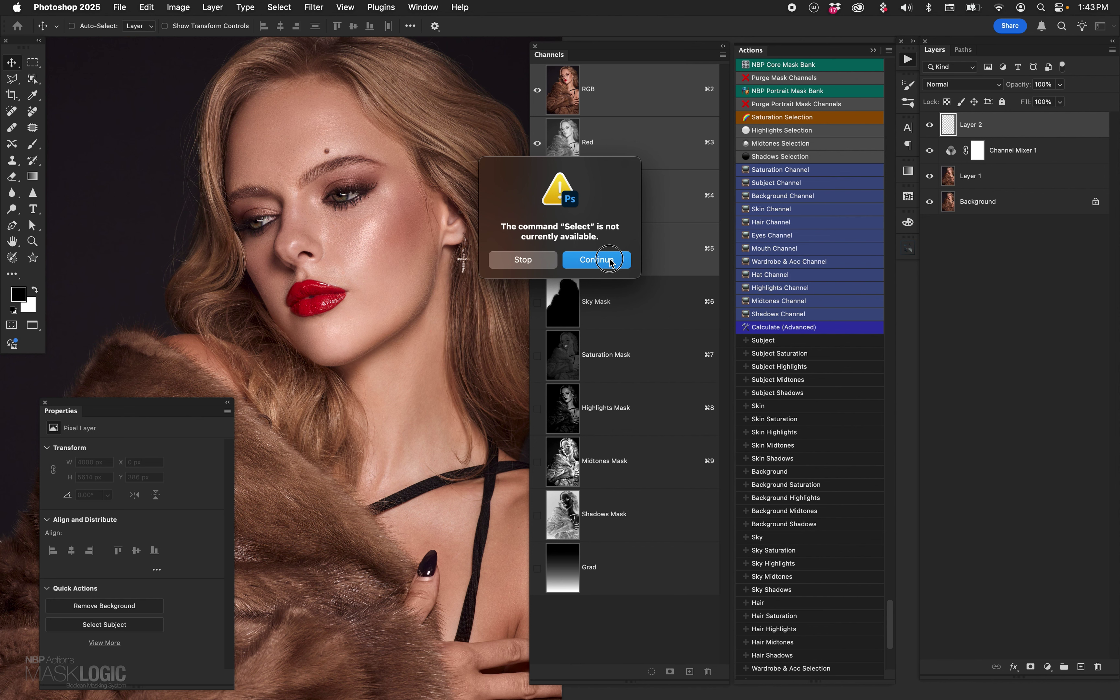
{"action": "left_click", "coordinate": [609, 260]}
{"action": "left_click", "coordinate": [613, 260]}
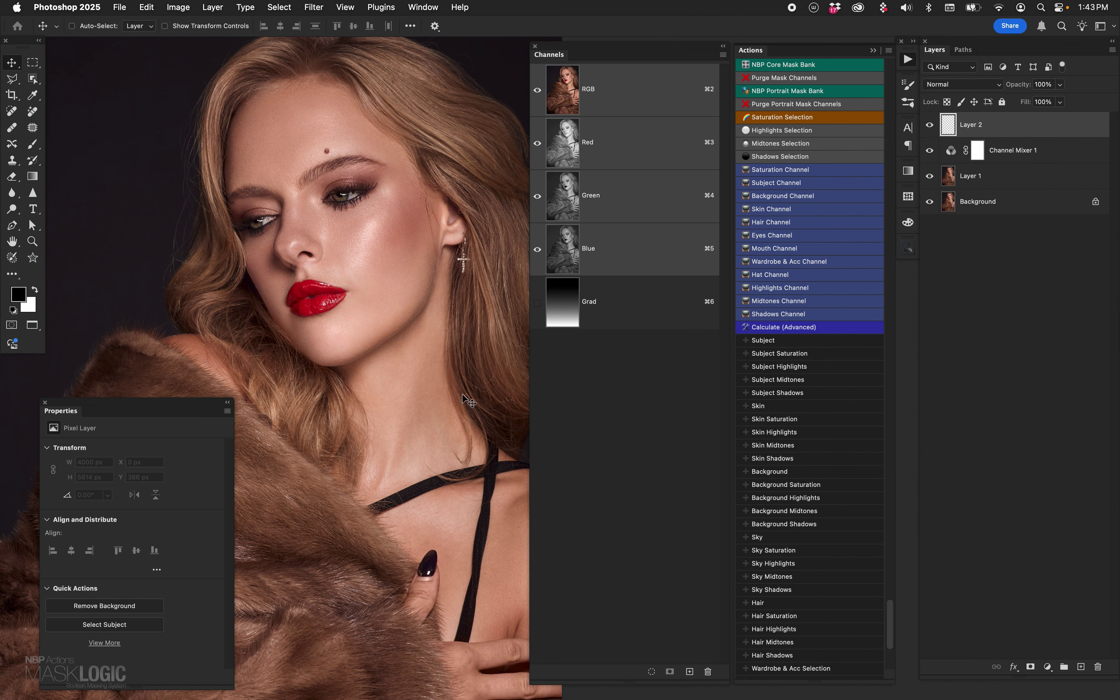
Step: Delete the leftover Grad channel and confirm its removal
{"action": "double_click", "coordinate": [561, 309]}
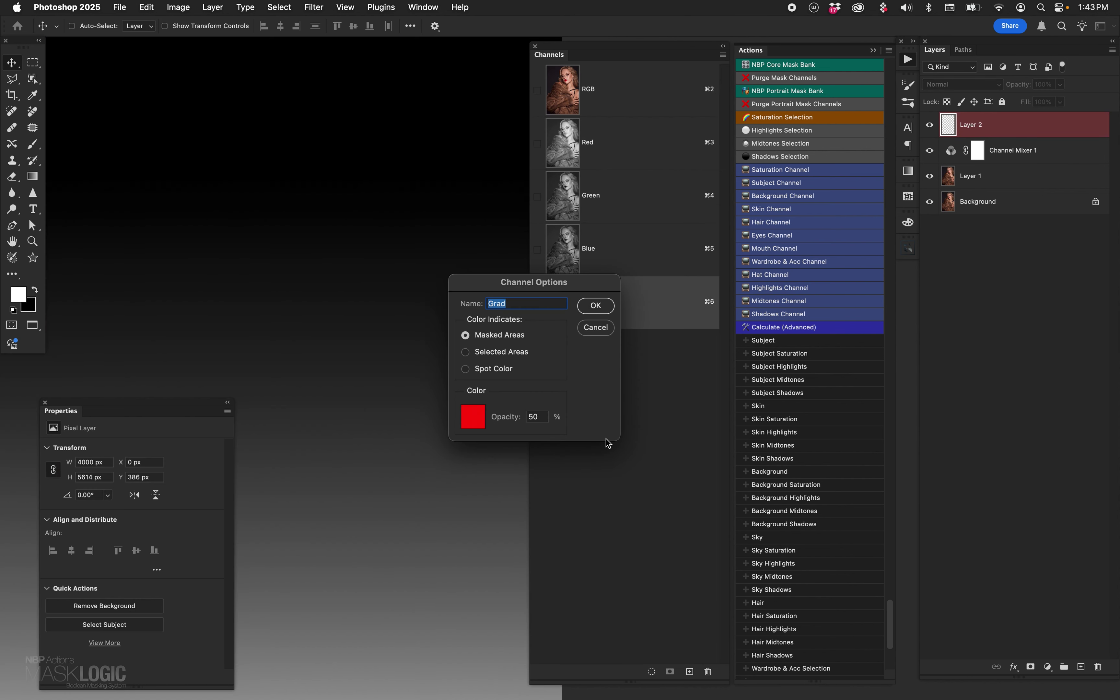
{"action": "left_click", "coordinate": [595, 327]}
{"action": "left_click", "coordinate": [708, 671]}
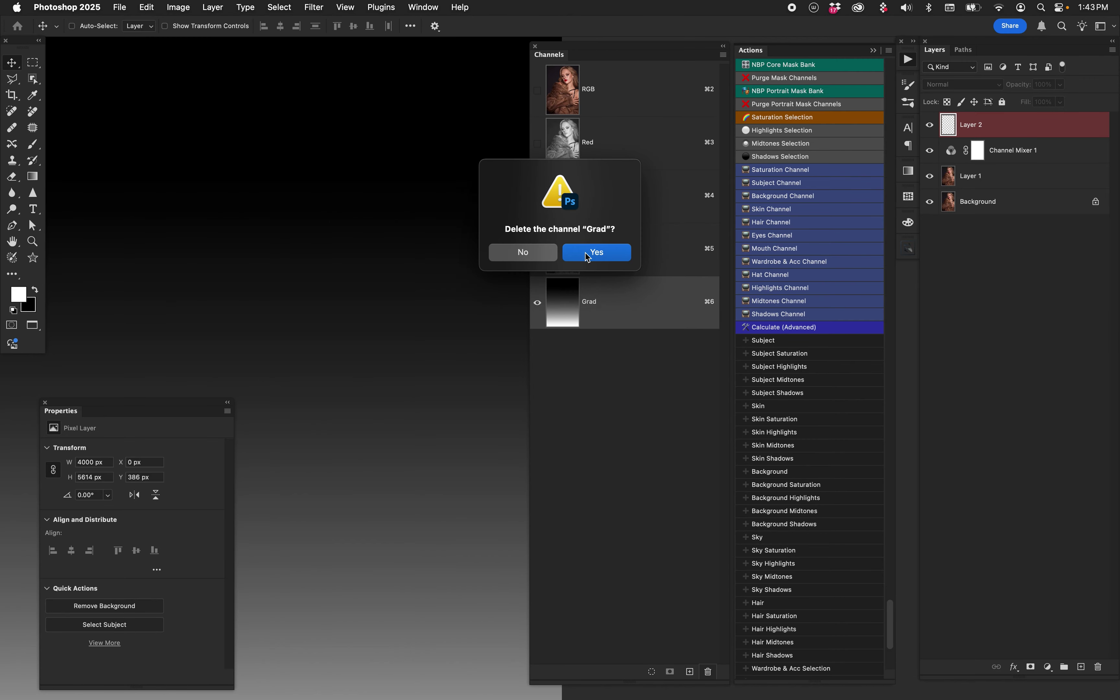
{"action": "left_click", "coordinate": [586, 252]}
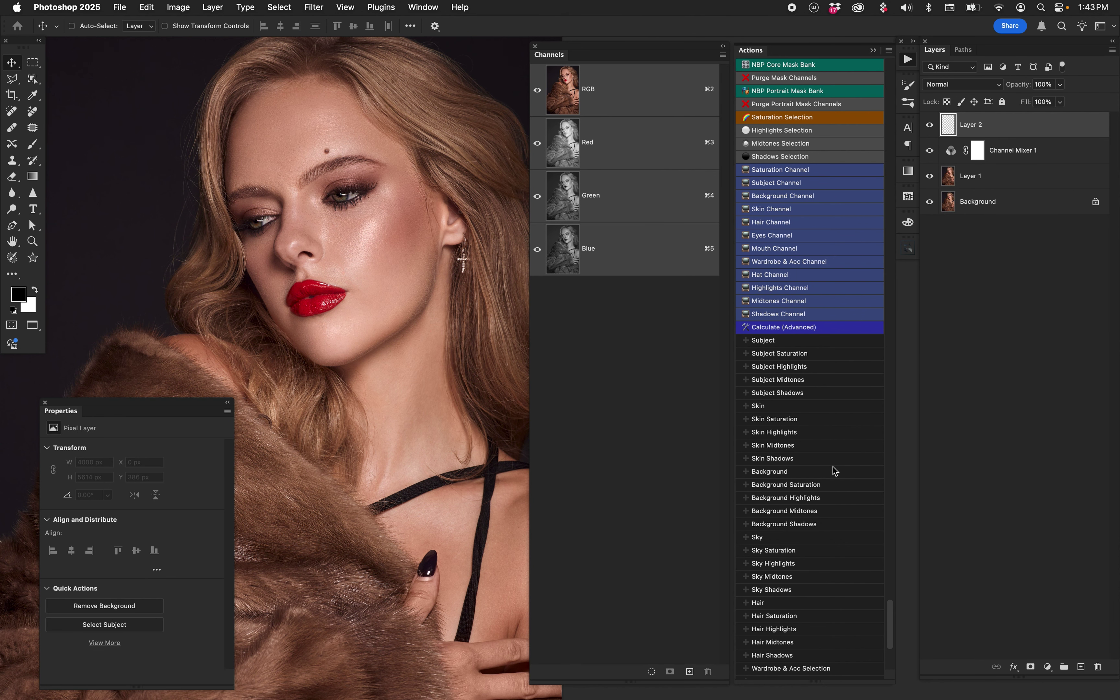
Step: Generate skin, tonal and saturation mask channels, use Calculate (Advanced) to multiply Skin Mask with Saturation Mask into a selection, and deselect it
{"action": "mouse_move", "coordinate": [890, 620]}
{"action": "left_mouse_down"}
{"action": "mouse_move", "coordinate": [892, 640]}
{"action": "mouse_move", "coordinate": [891, 624]}
{"action": "left_mouse_up"}
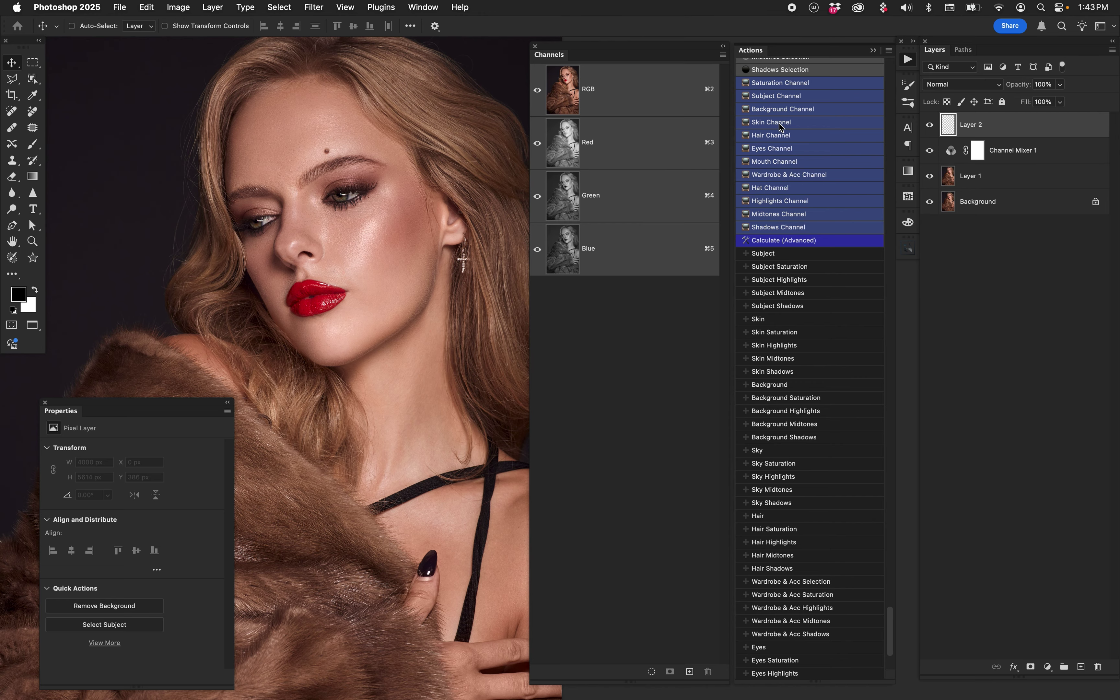
{"action": "key", "text": "F2"}
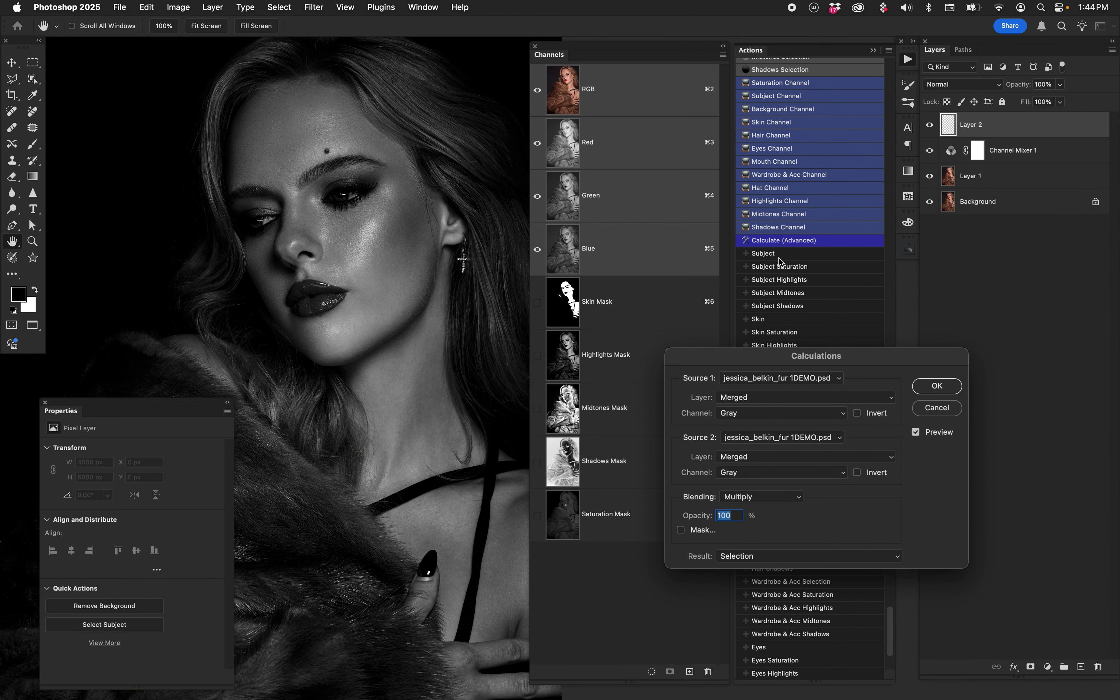
{"action": "left_click", "coordinate": [759, 414]}
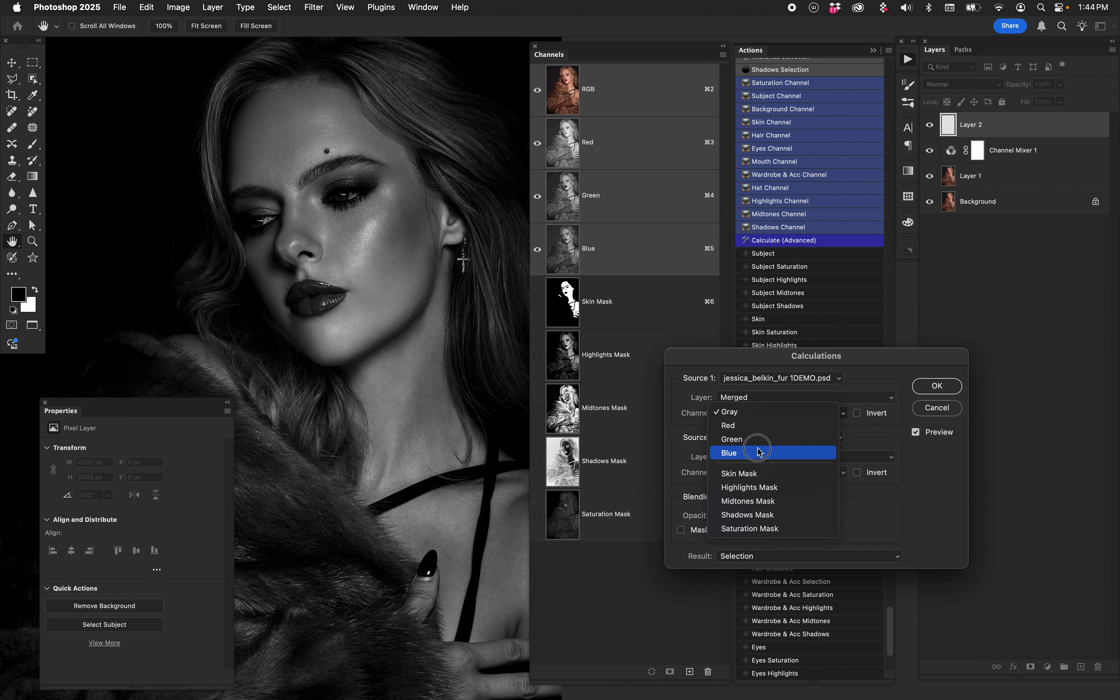
{"action": "left_click", "coordinate": [759, 473]}
{"action": "left_click", "coordinate": [767, 472]}
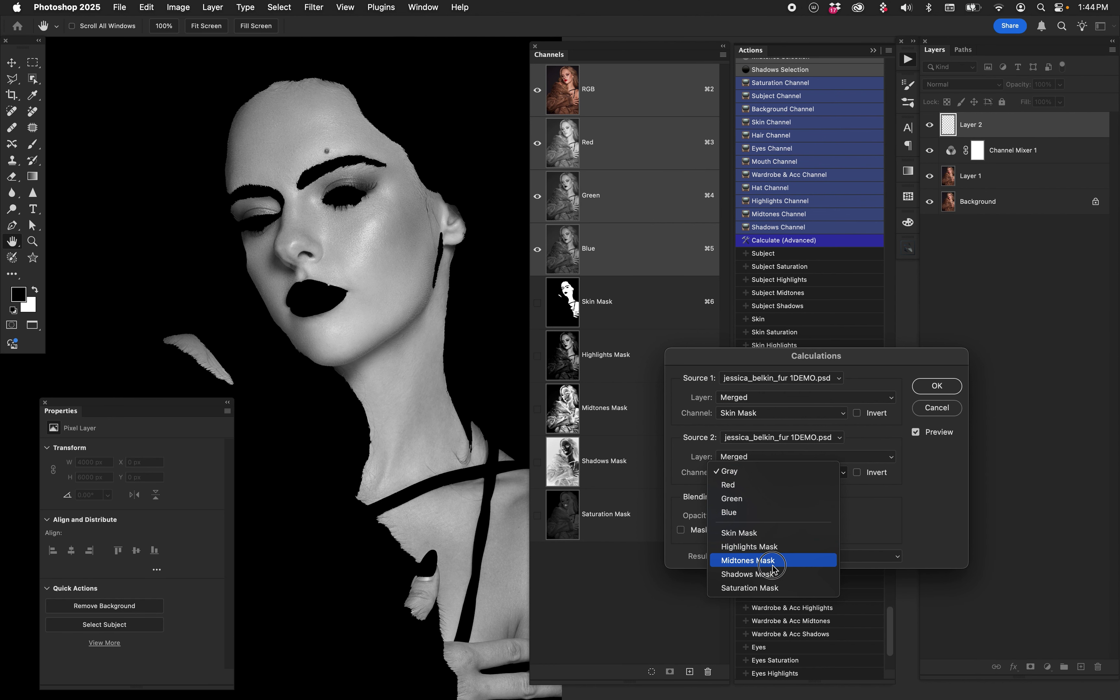
{"action": "left_click", "coordinate": [781, 590]}
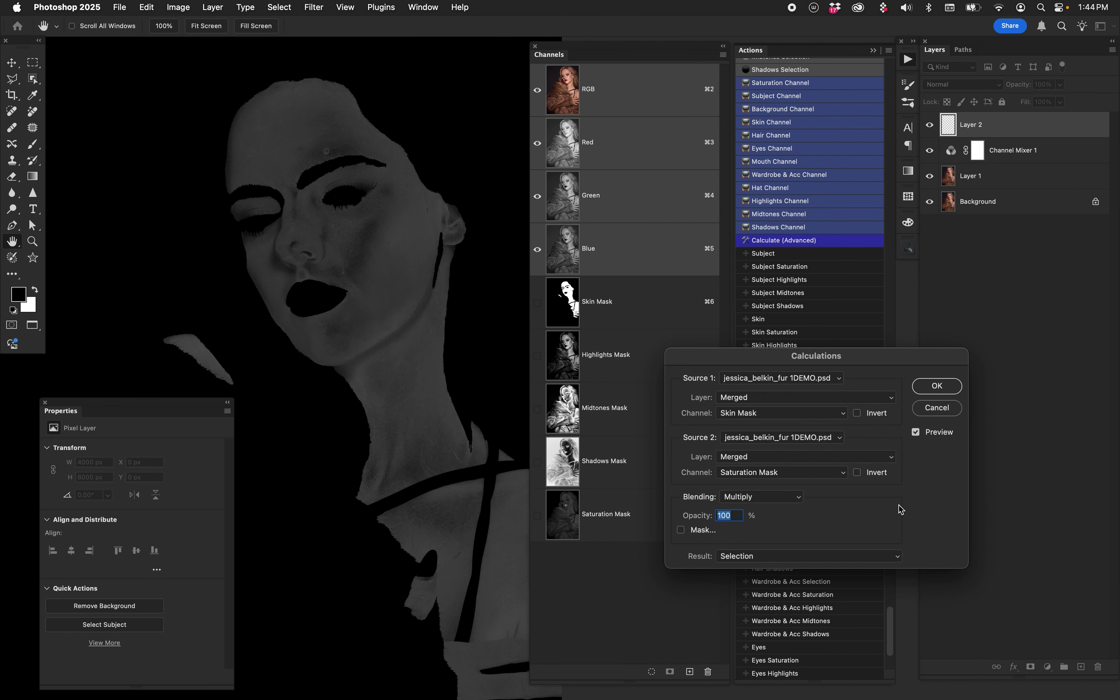
{"action": "left_click", "coordinate": [928, 388]}
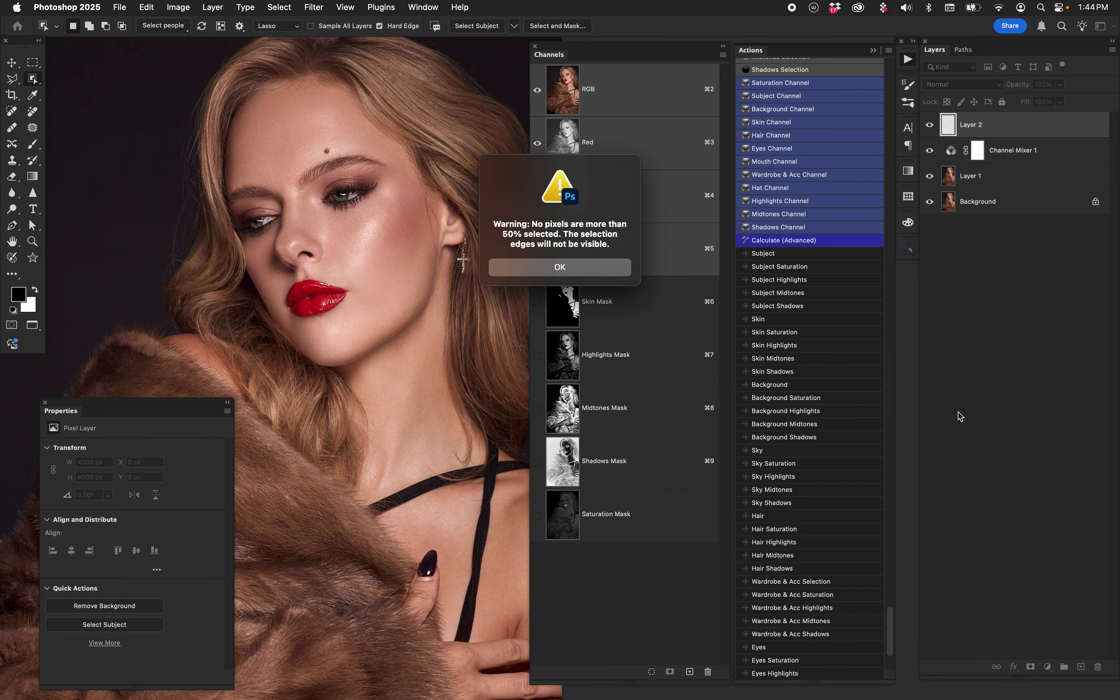
{"action": "key", "text": "Return"}
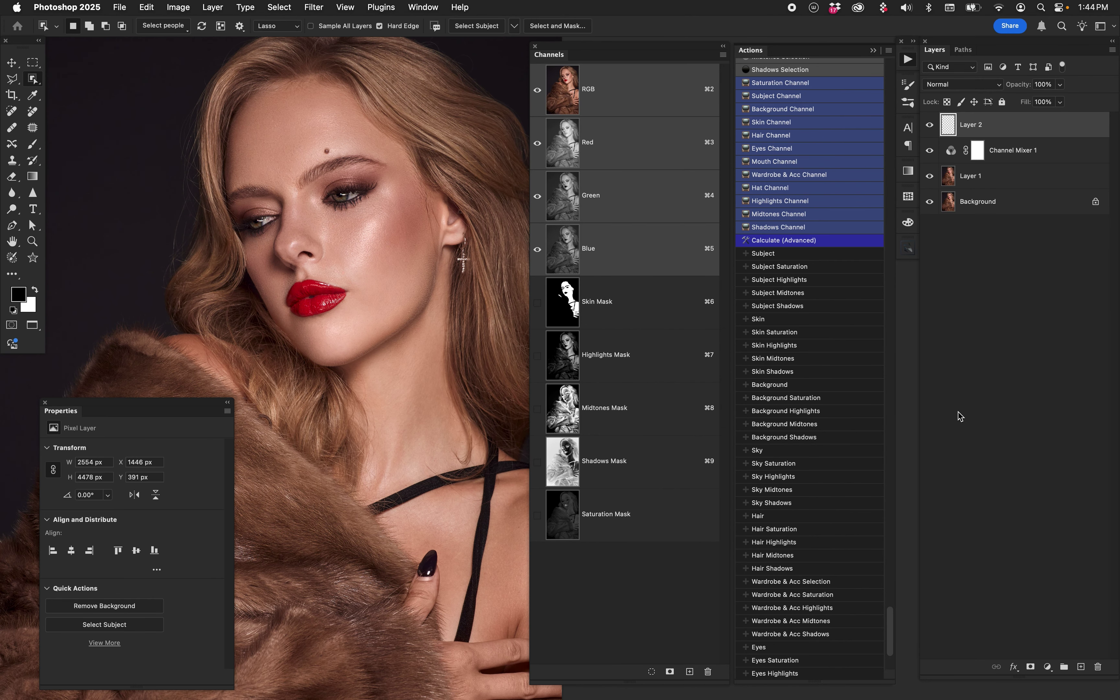
{"action": "key", "text": "super+d"}
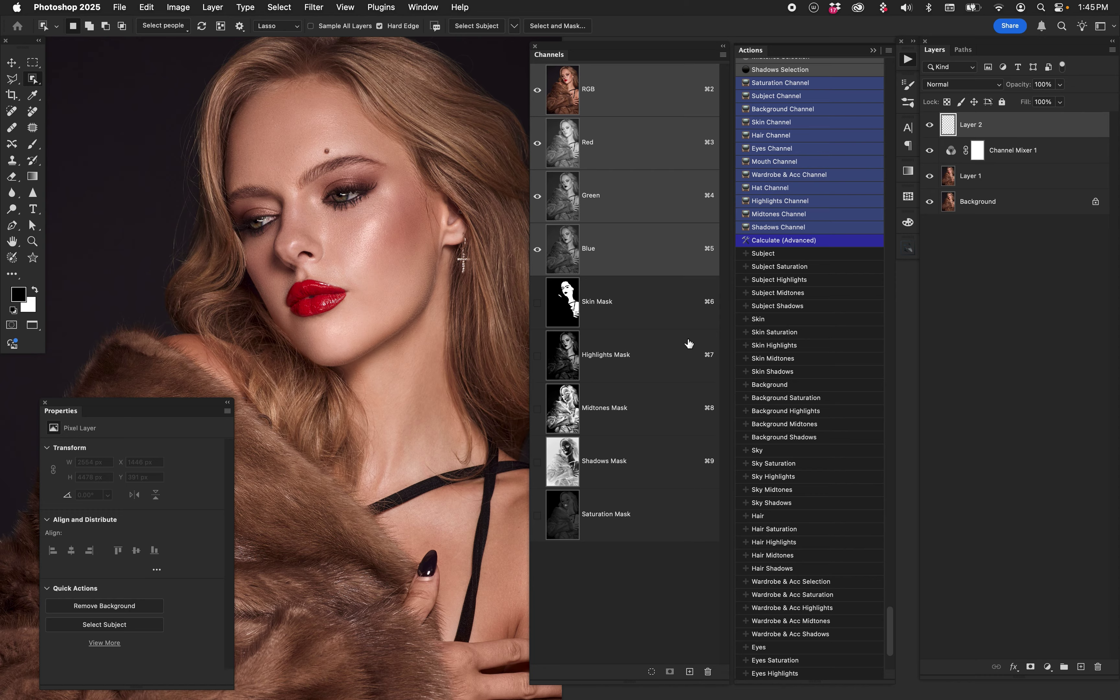
Step: Delete the Skin, Highlights, Midtones, Shadows and Saturation Mask channels together, confirming the deletion
{"action": "left_click", "coordinate": [670, 306]}
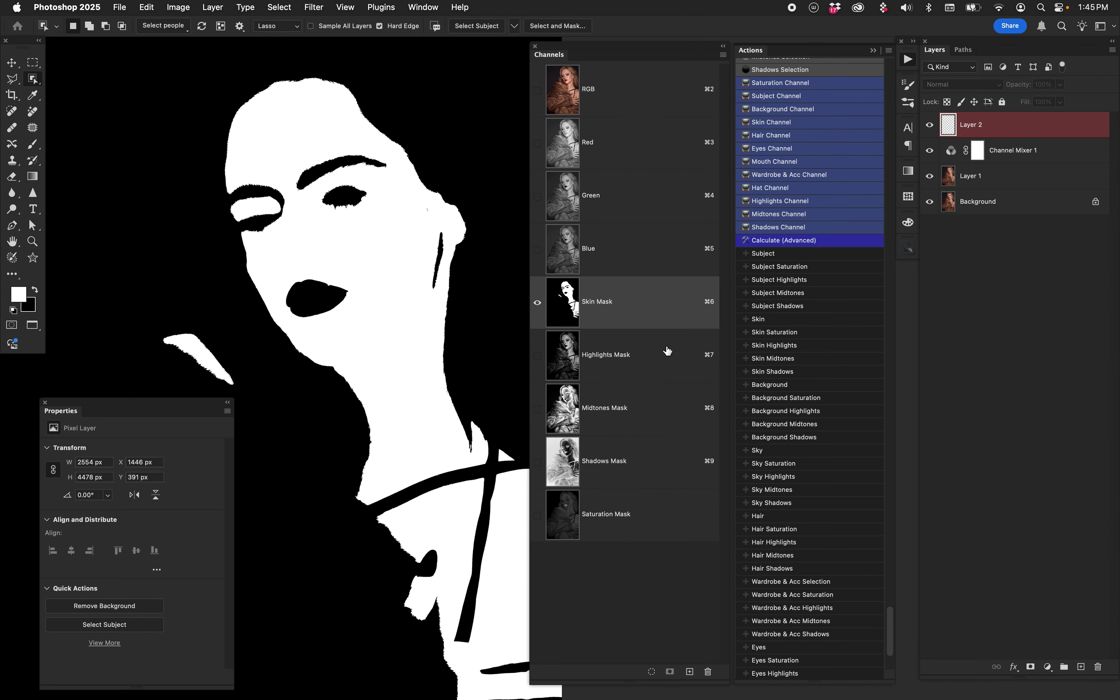
{"action": "left_click", "coordinate": [662, 355], "text": "shift"}
{"action": "left_click", "coordinate": [669, 415], "text": "shift"}
{"action": "left_click", "coordinate": [669, 460], "text": "shift"}
{"action": "left_click", "coordinate": [671, 514], "text": "shift"}
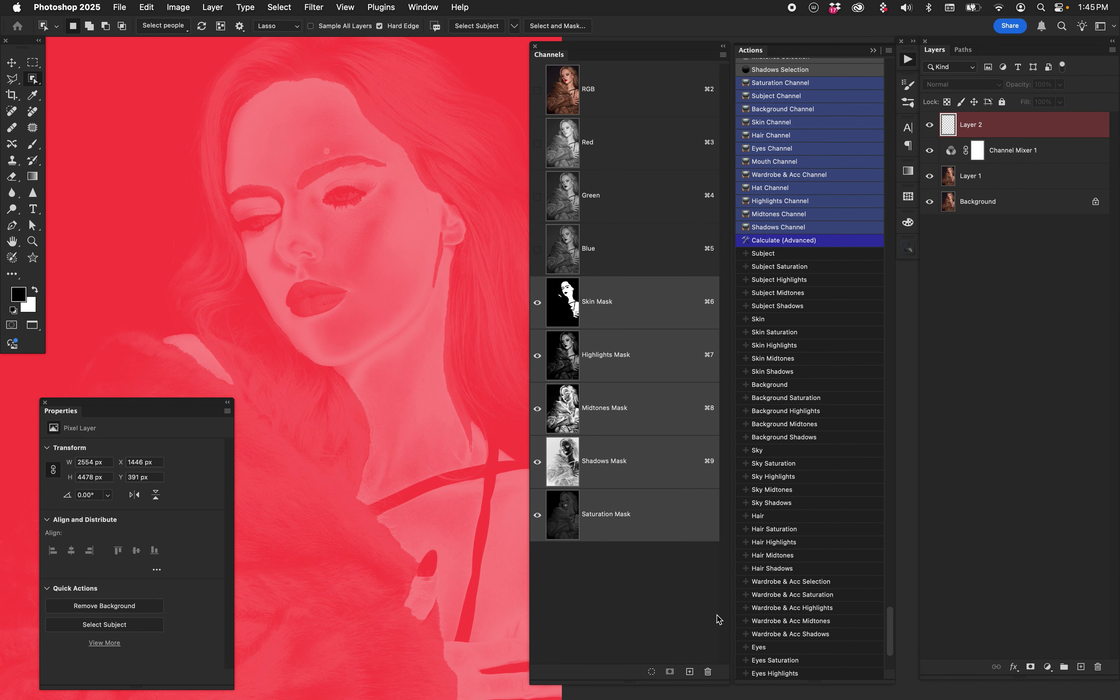
{"action": "left_click", "coordinate": [708, 671]}
{"action": "left_click", "coordinate": [599, 253]}
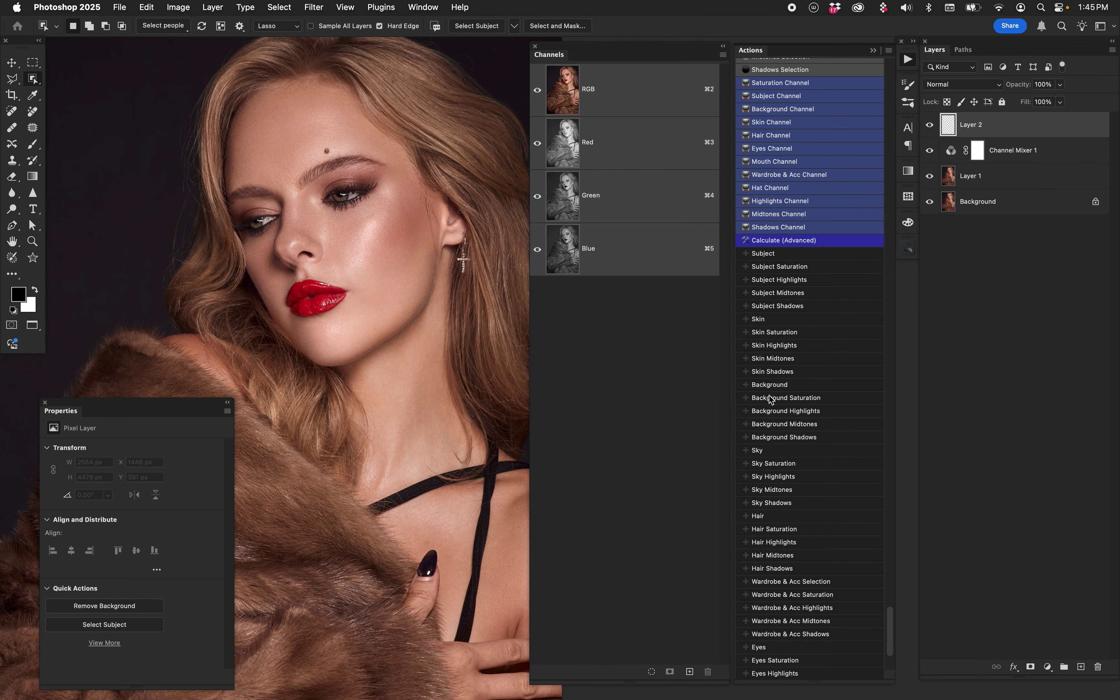
{"action": "left_click_drag", "start_coordinate": [890, 627], "coordinate": [891, 621]}
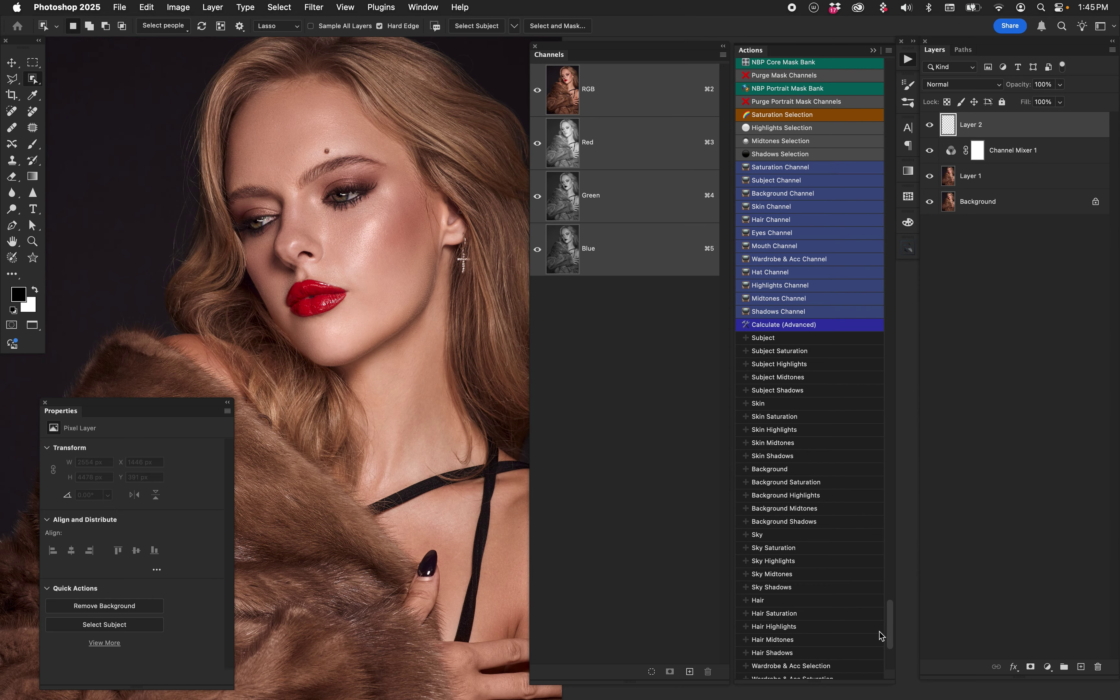
{"action": "left_click_drag", "start_coordinate": [888, 625], "coordinate": [896, 638]}
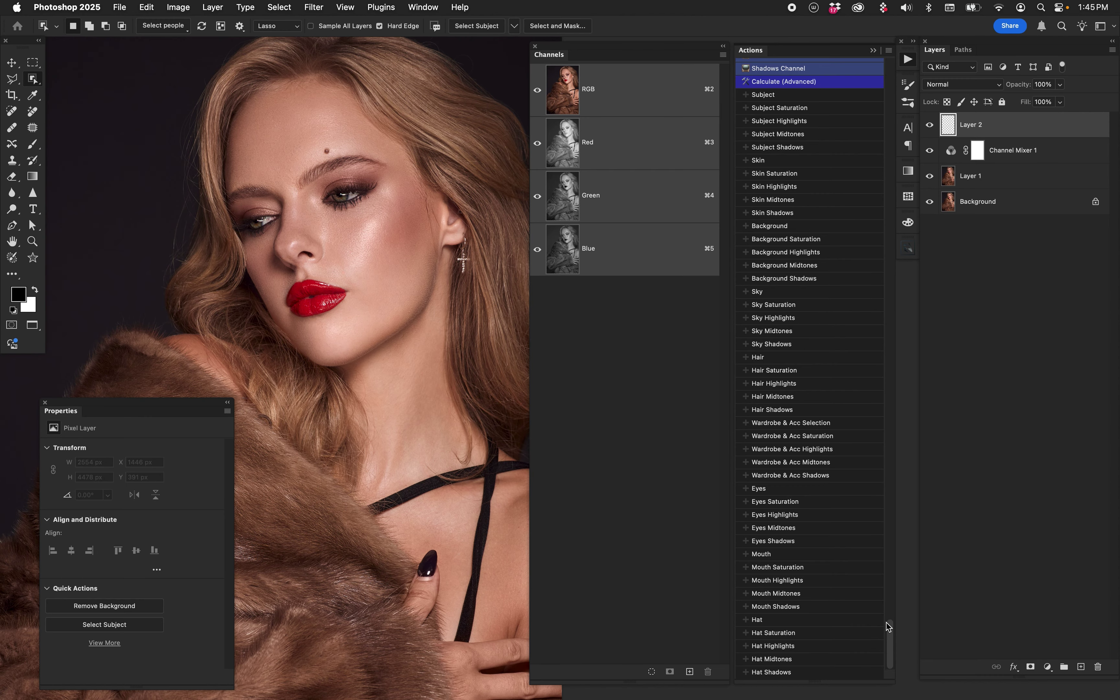
{"action": "left_click_drag", "start_coordinate": [888, 627], "coordinate": [889, 601]}
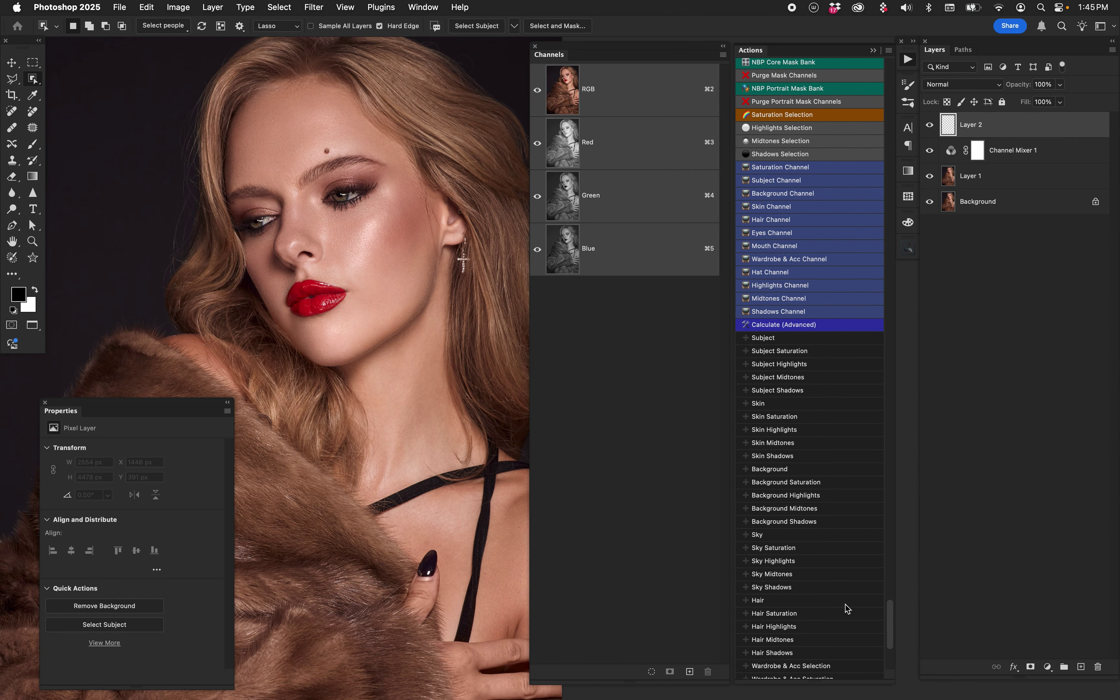